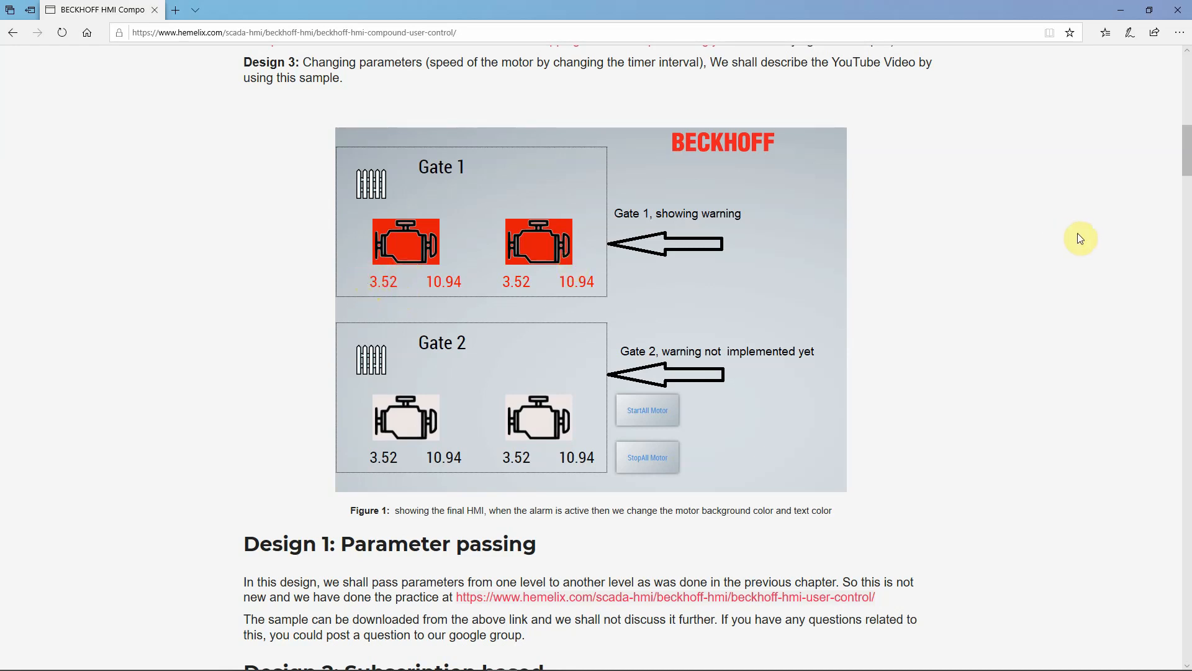
Look through the compound user control article, from the final HMI picture to the user control diagram in Figure 5.
scroll(1187, 138, down, 10)
scroll(596, 358, down, 20)
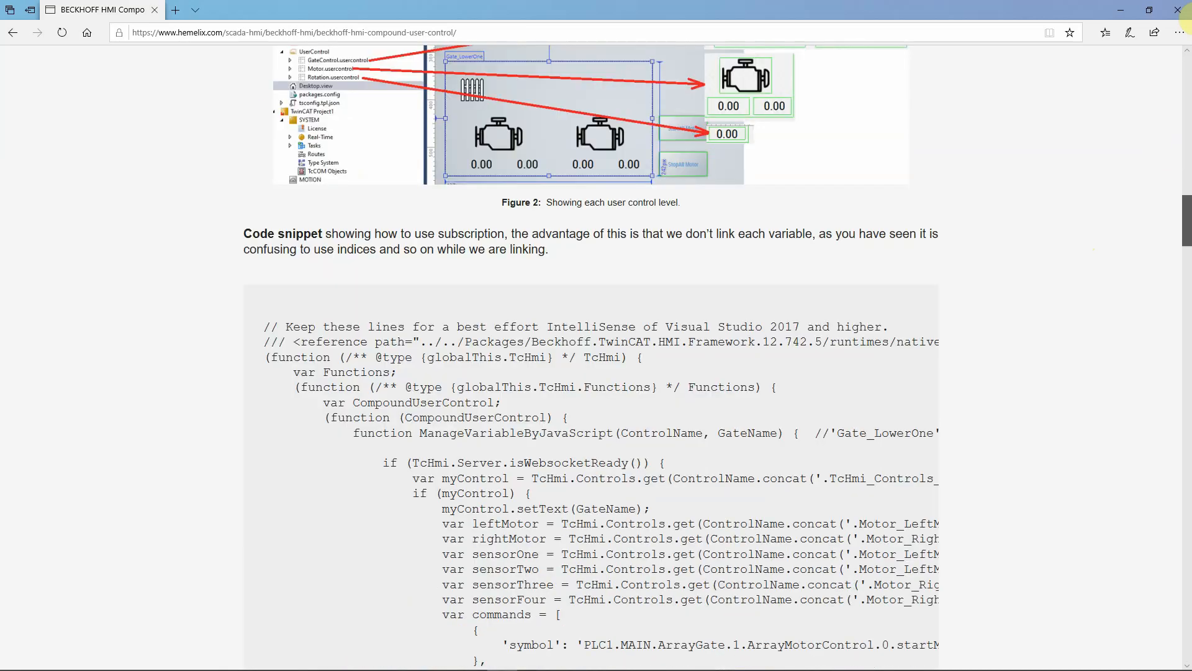
scroll(487, 298, down, 3)
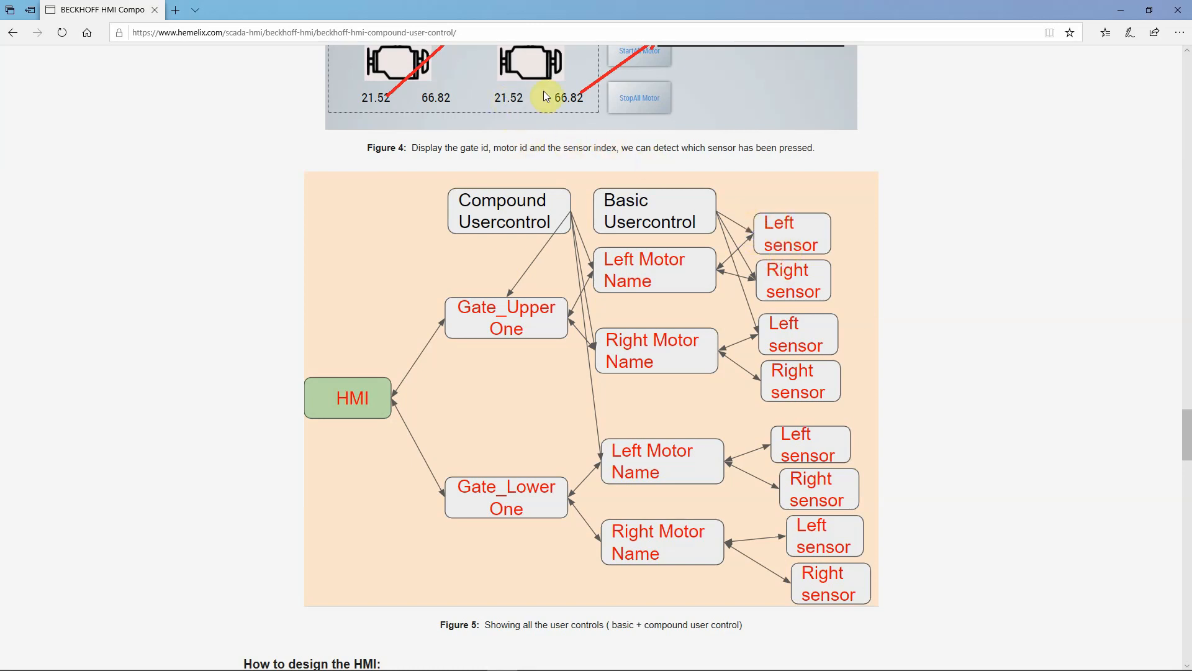
scroll(564, 97, up, 8)
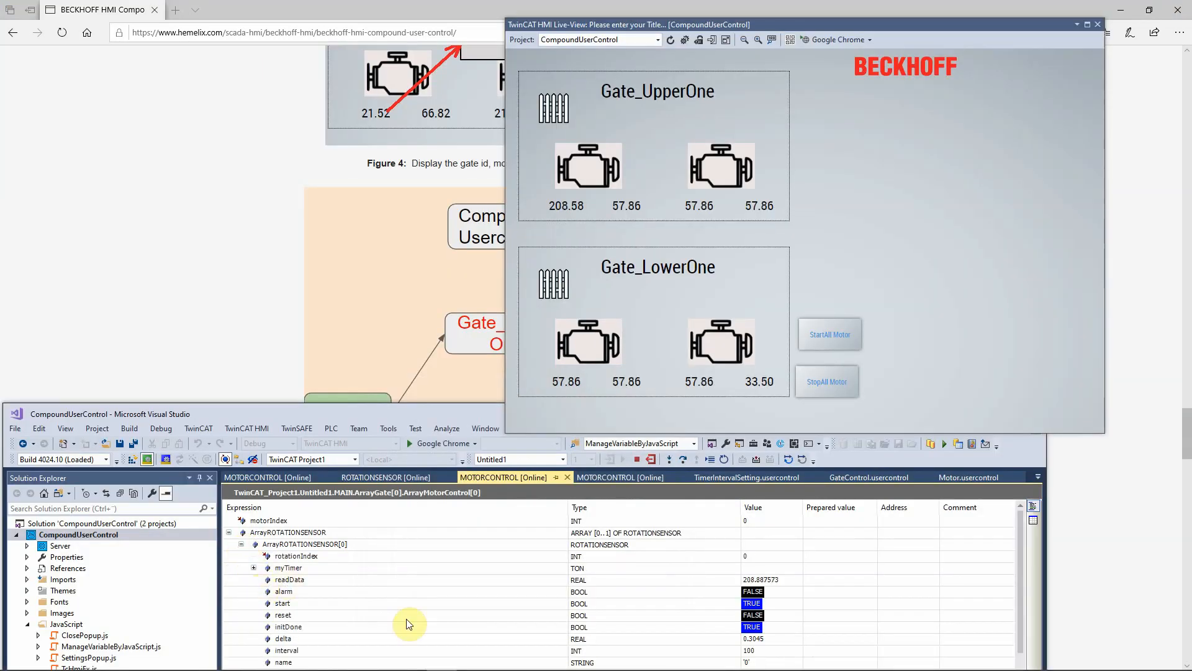
Set the interval of the left motor's first sensor in Gate_UpperOne to 200 in the live view and close its popup.
click(303, 650)
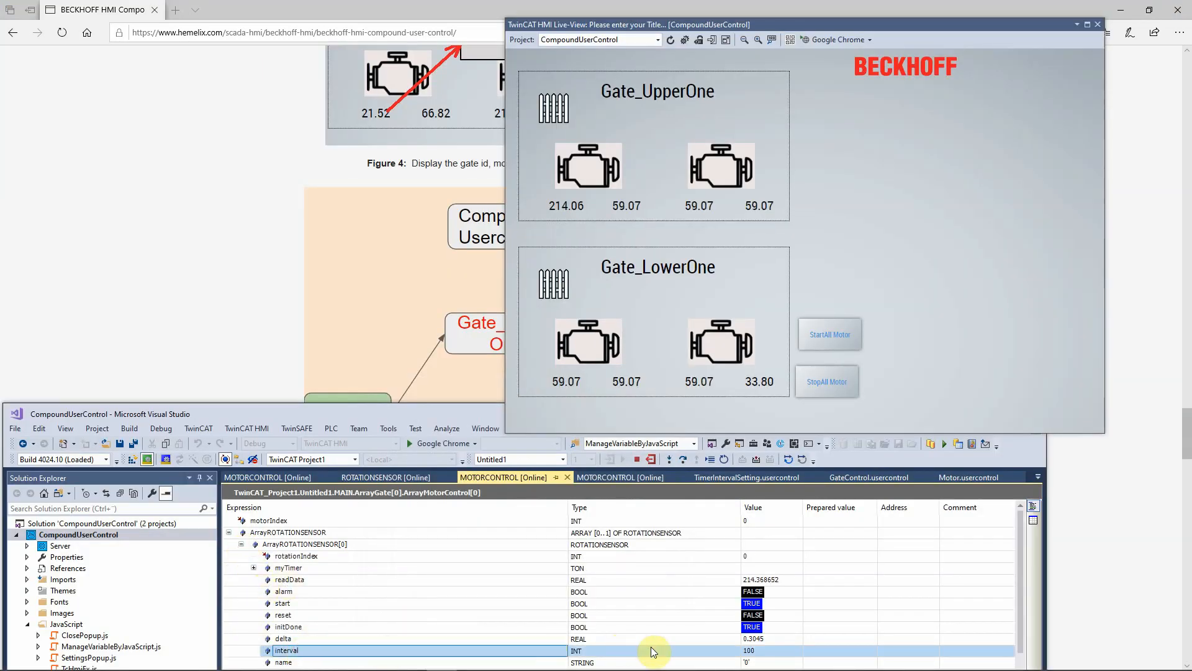
click(989, 218)
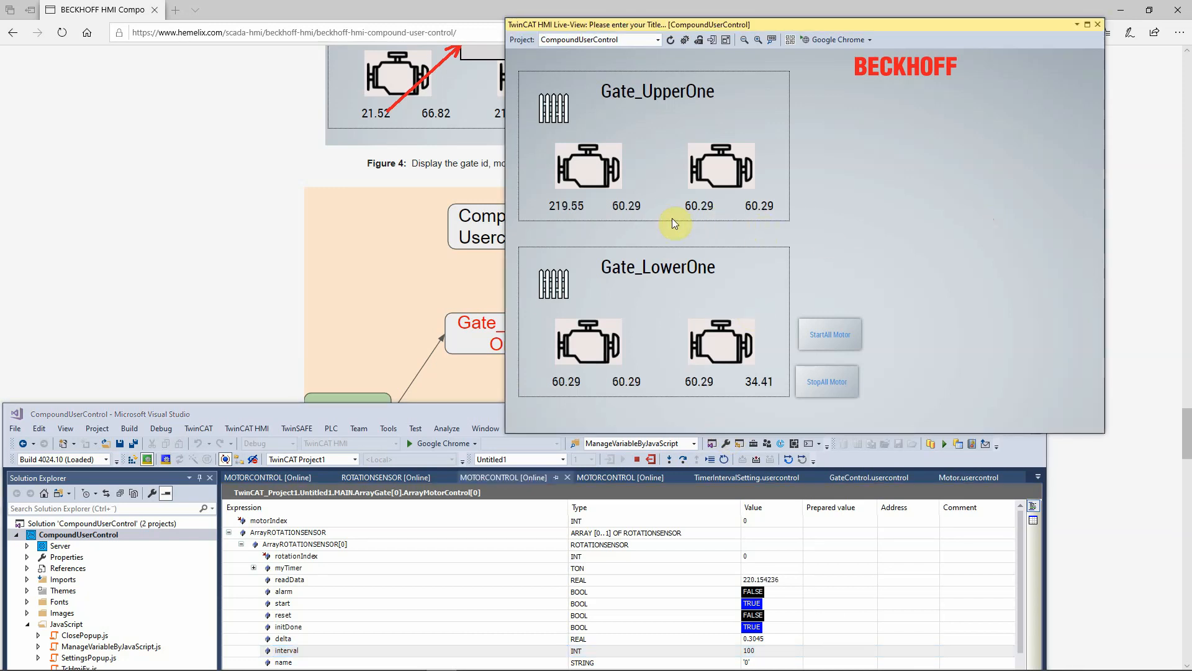
click(575, 207)
drag(663, 253, 601, 252)
text(200)
click(755, 262)
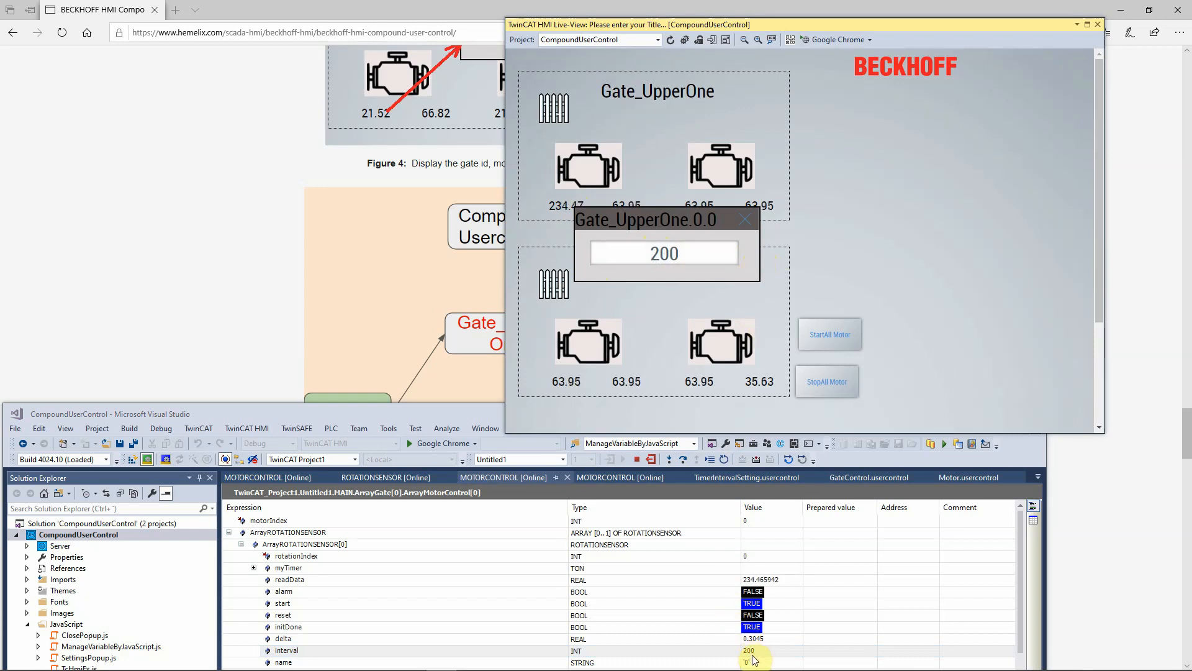
click(745, 220)
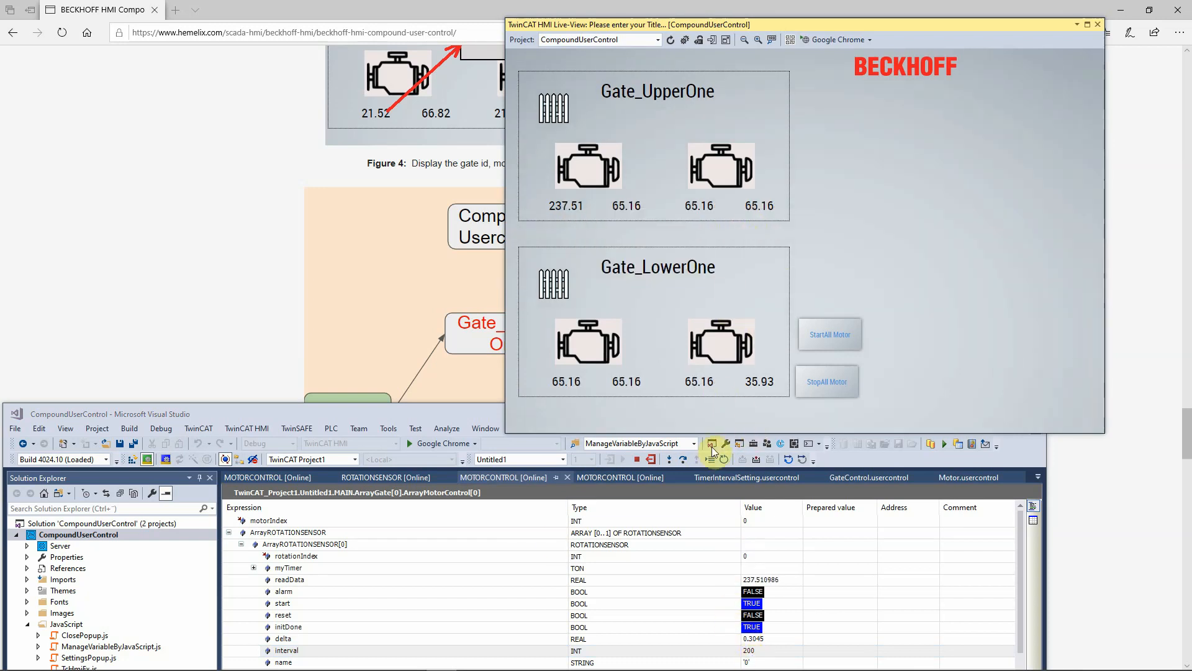
Show the online values of ArrayROTATIONSENSOR[1] for ArrayGate[1].ArrayMotorControl[1] and select its interval.
double_click(428, 494)
double_click(496, 498)
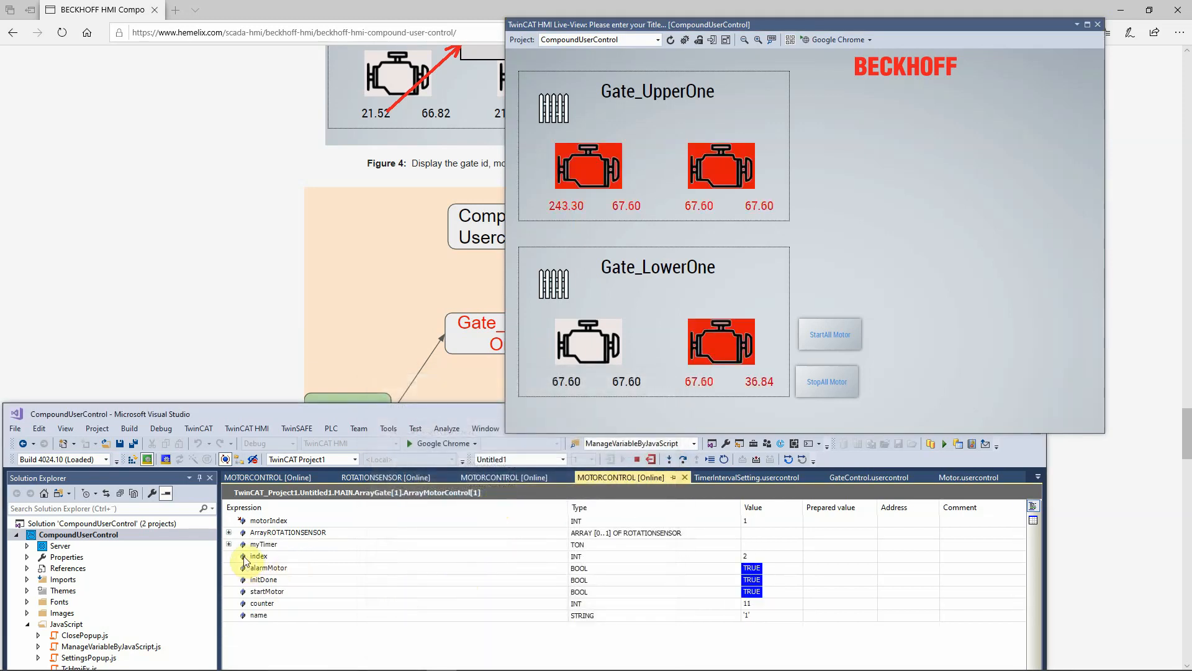
click(228, 532)
click(241, 556)
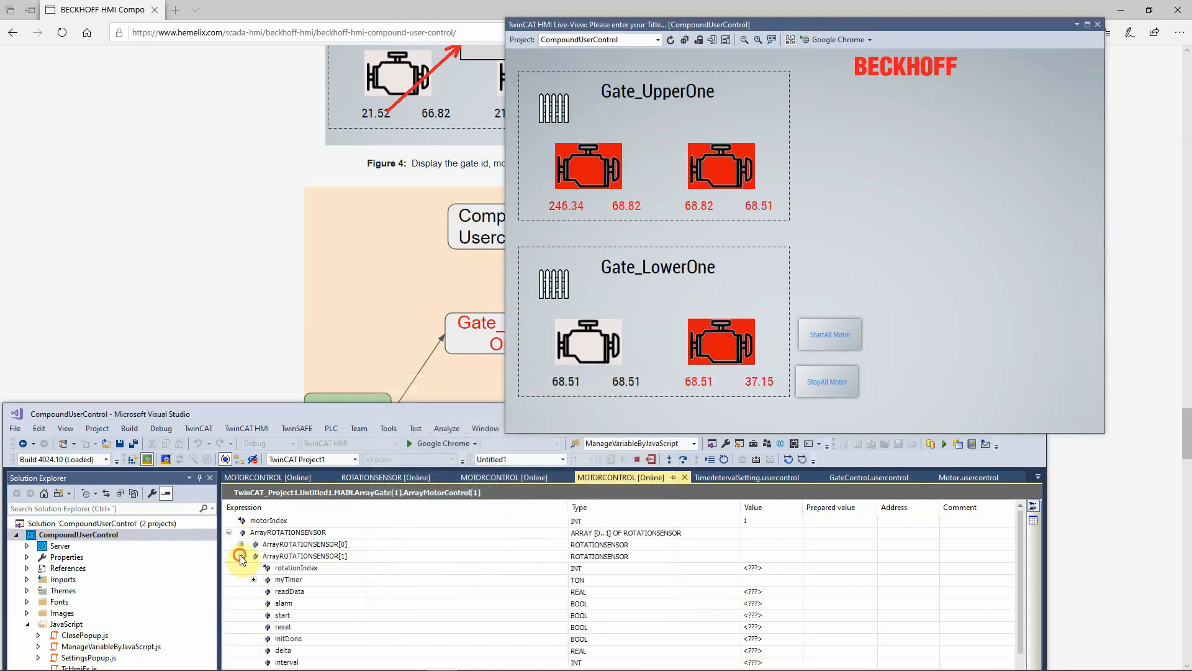
click(302, 662)
Set the interval of the right motor's second sensor in Gate_LowerOne to 2 through its live-view popup.
click(768, 390)
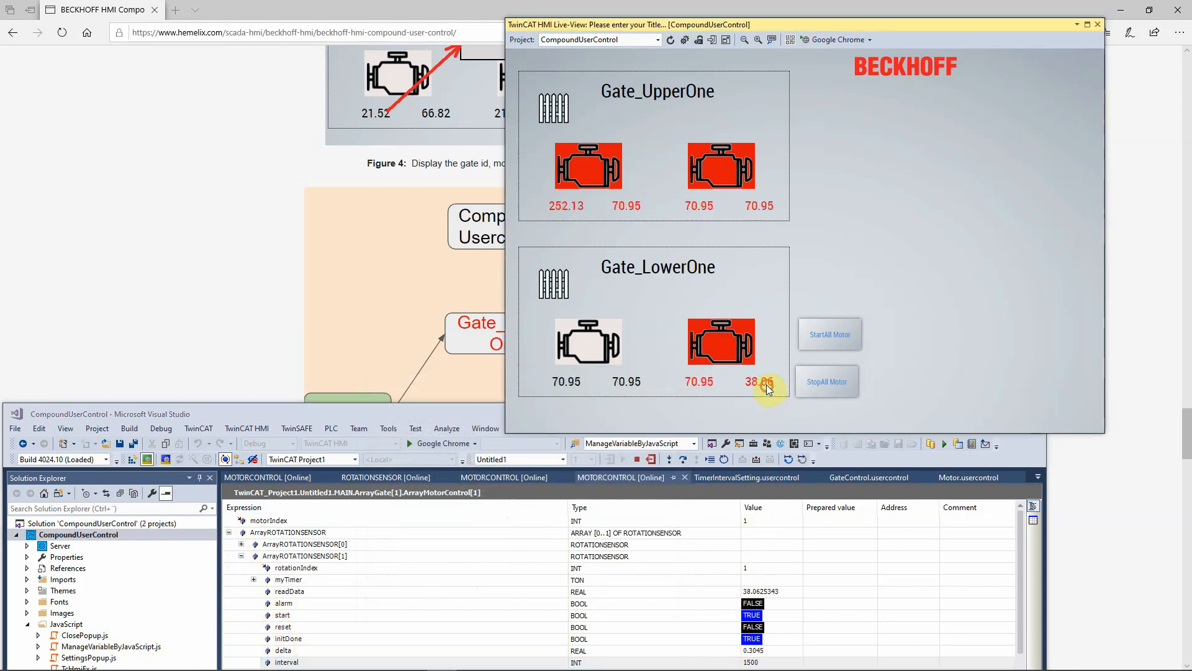
click(768, 389)
drag(838, 329, 772, 337)
text(2)
click(941, 326)
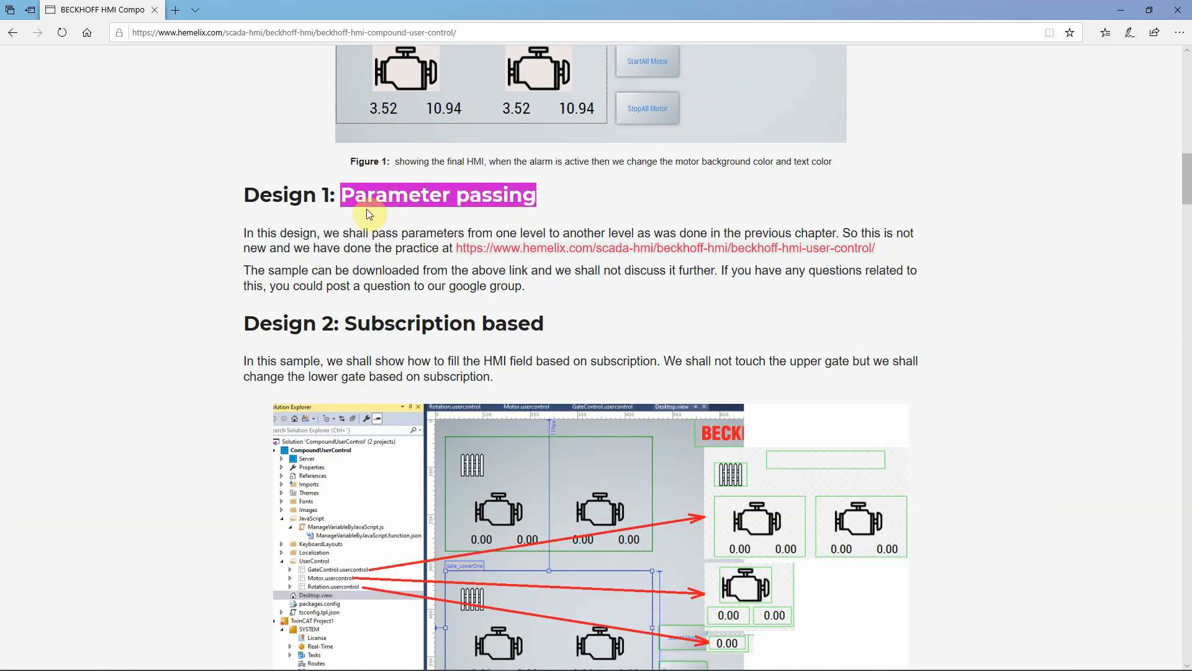
Read the Design 1 parameter passing and Design 2 subscription sections, and the download links at the article's end.
click(568, 205)
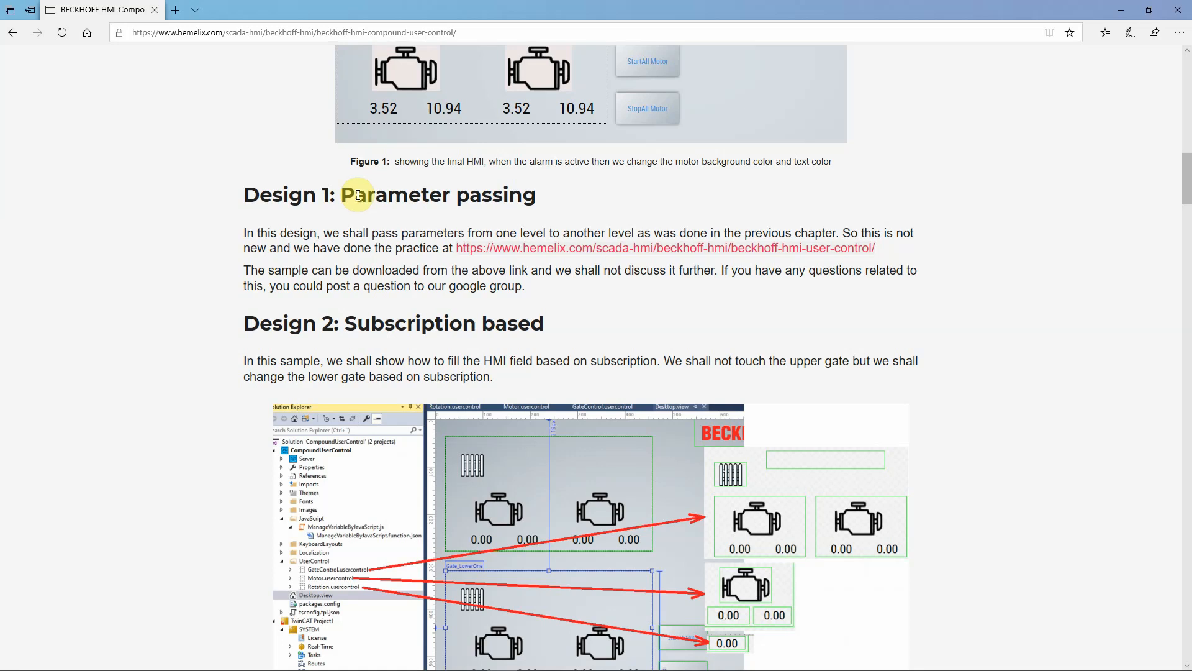
mouse_move(1186, 200)
mouse_down()
mouse_move(1186, 111)
mouse_move(1186, 177)
mouse_up()
drag(282, 300, 553, 300)
drag(1184, 202, 1186, 180)
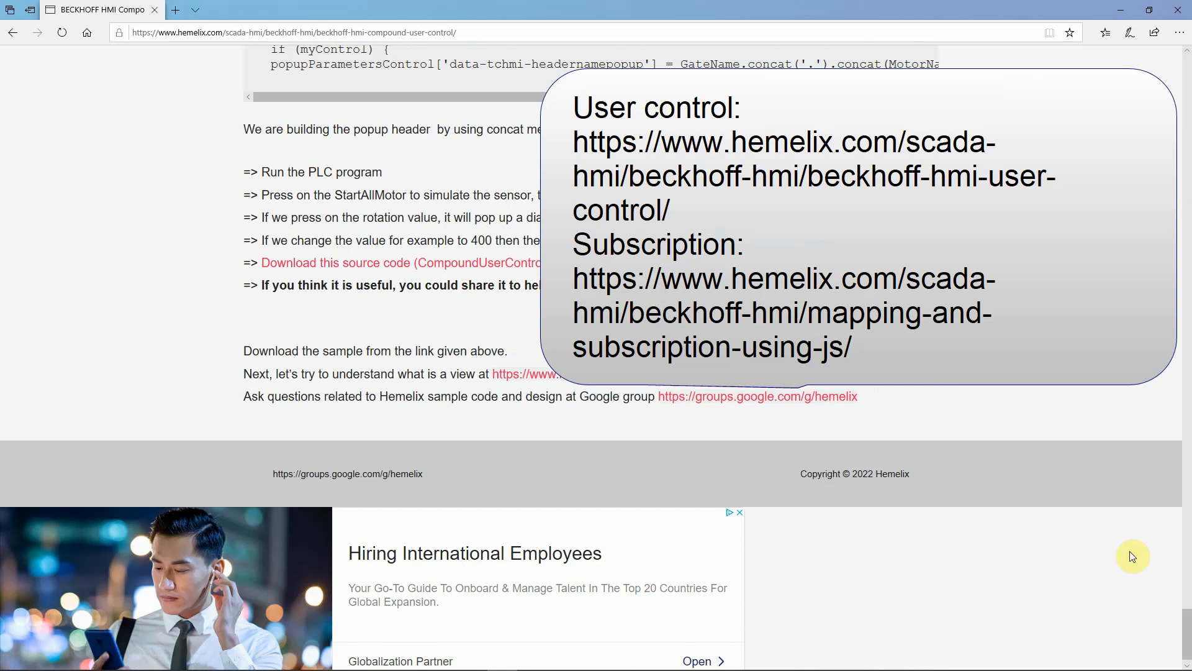
drag(1187, 629, 1183, 428)
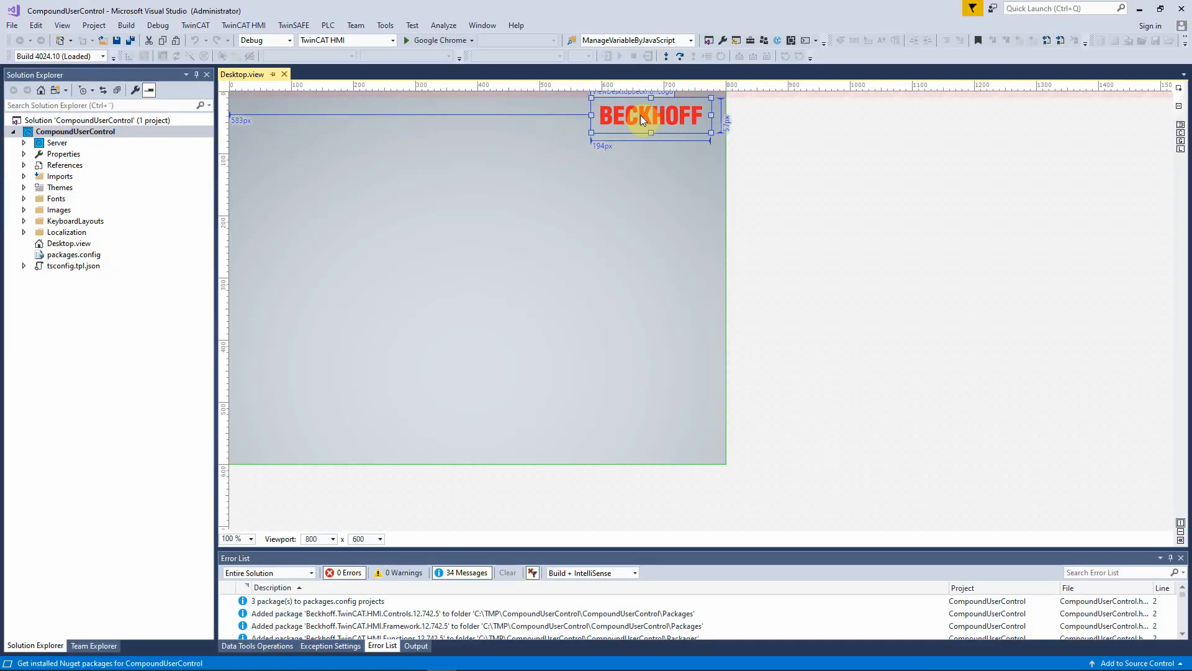
Move the Beckhoff logo slightly lower on Desktop.view and save the project files.
drag(642, 118, 642, 125)
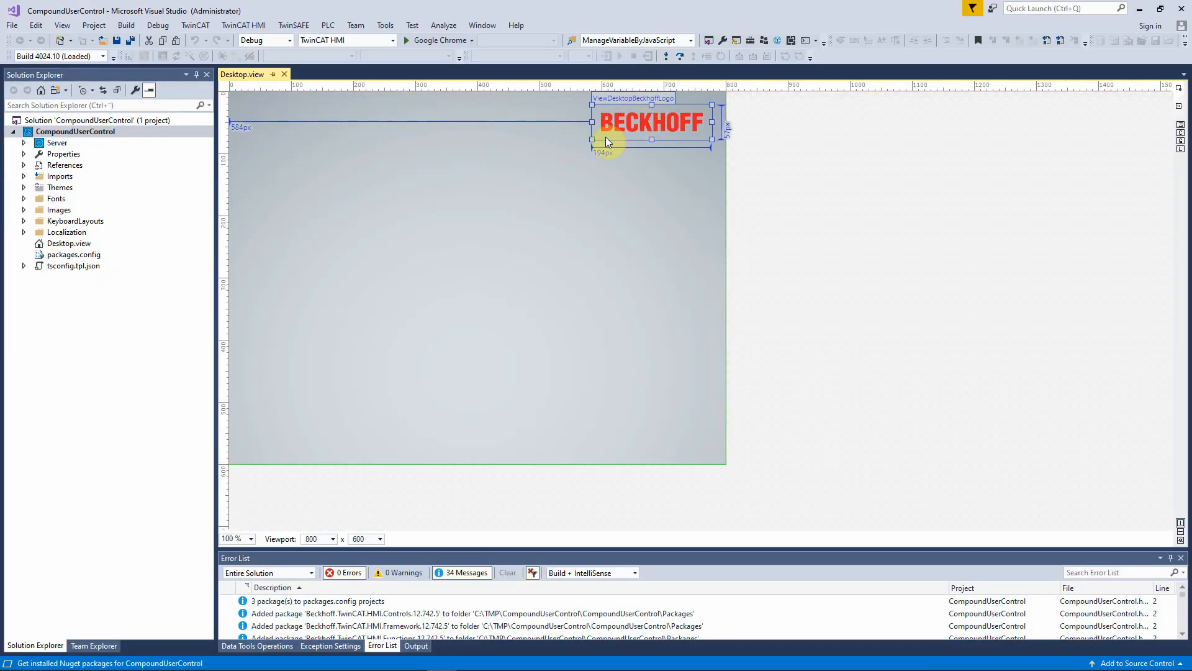
click(129, 41)
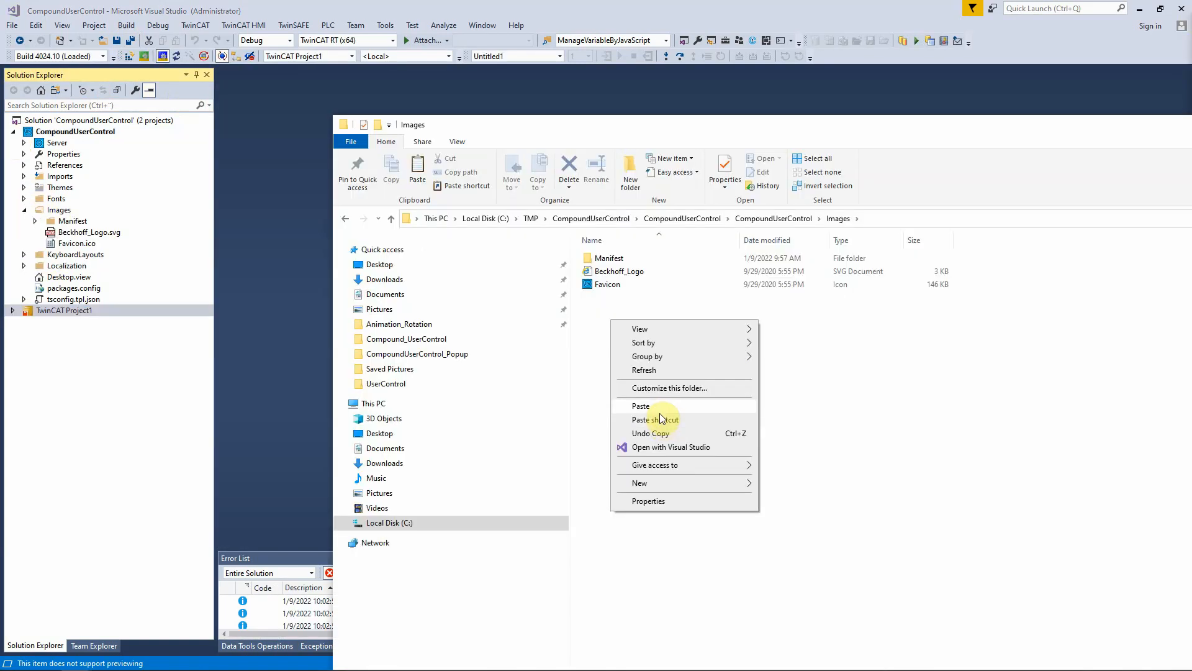
Paste the copied image files into the CompoundUserControl project's Images folder on disk and return to Visual Studio.
click(660, 412)
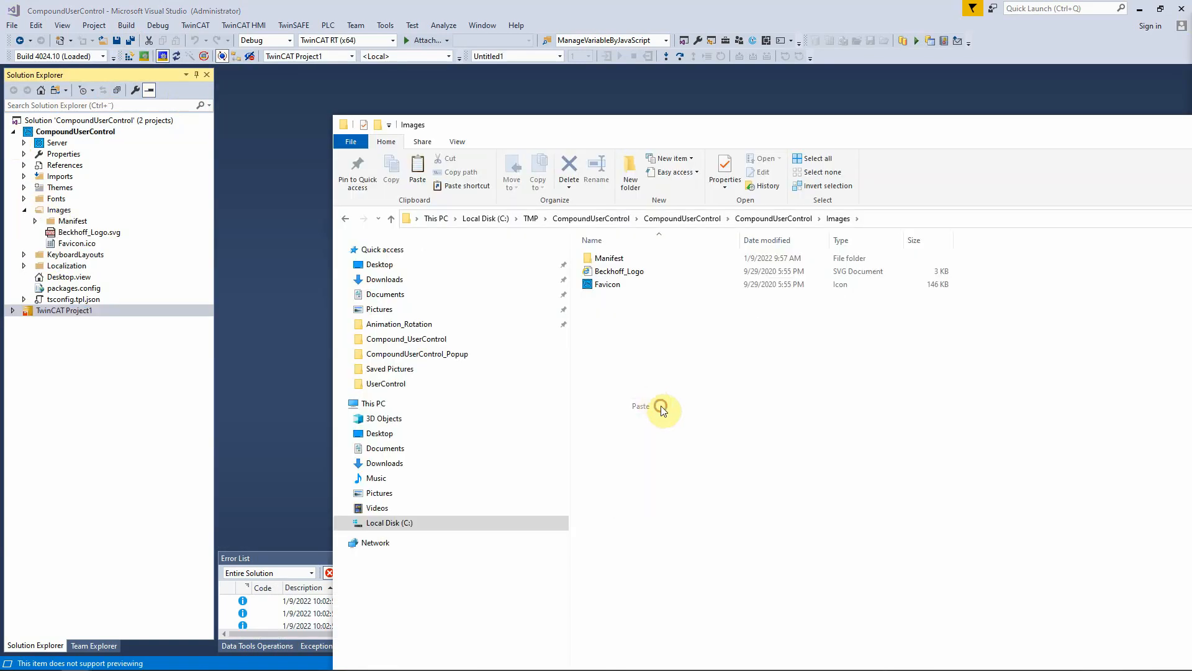
click(588, 248)
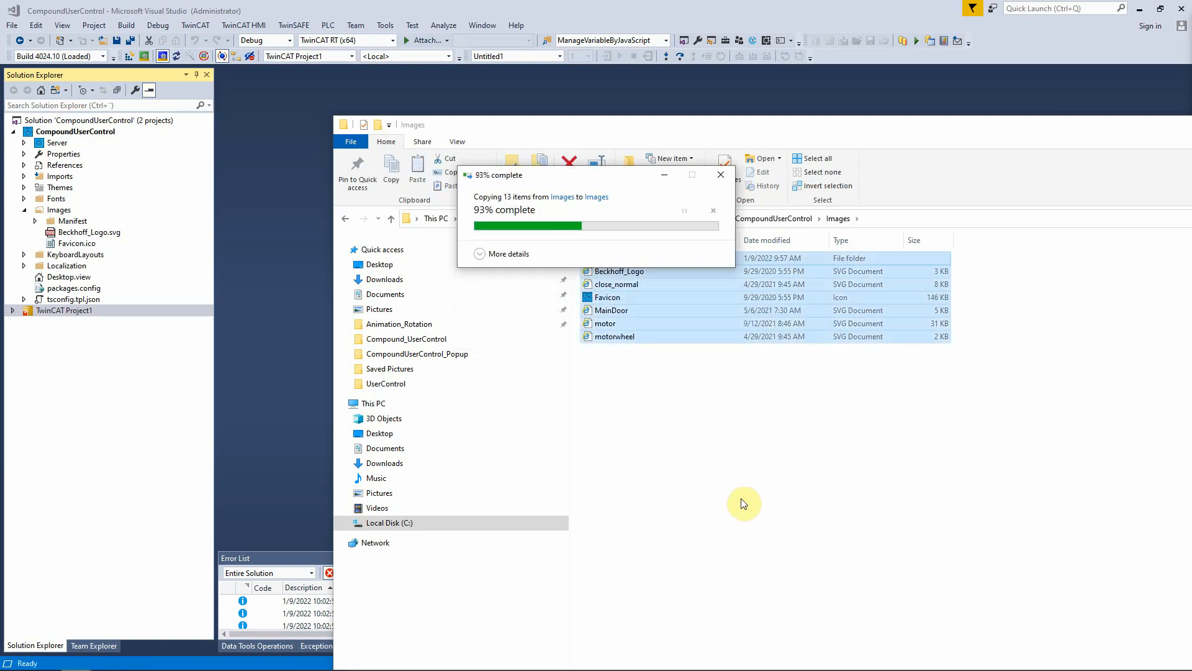
click(287, 330)
Add the existing files close_normal, MainDoor, motor and motorwheel to the HMI project's Images folder.
click(60, 210)
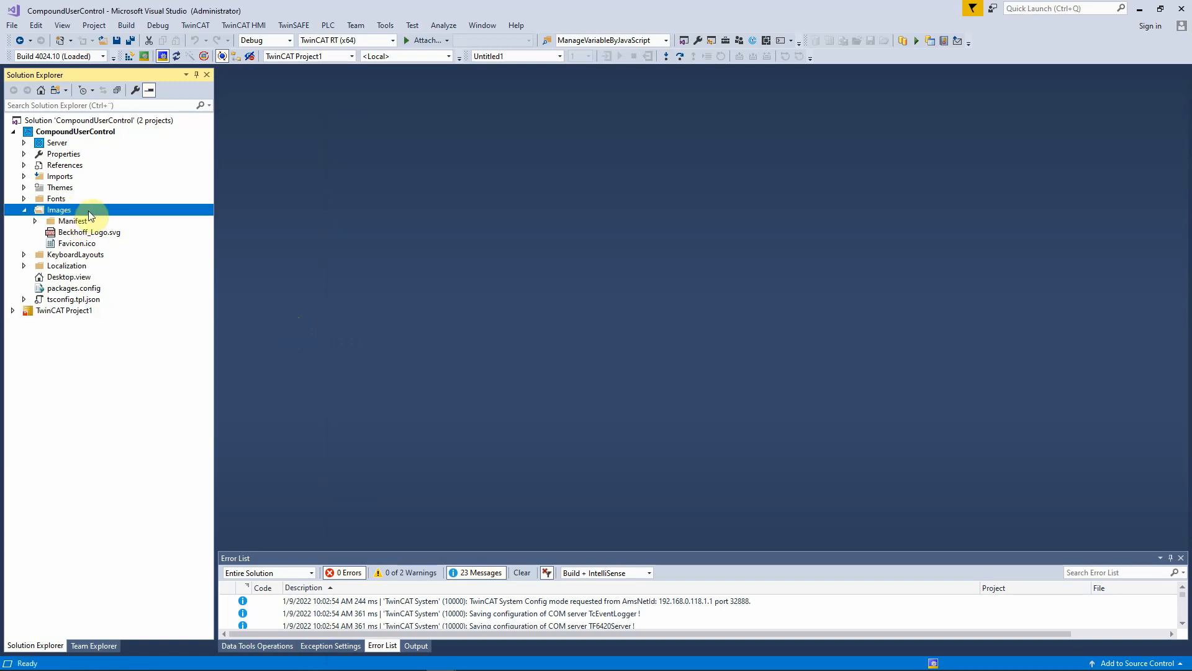
right_click(92, 209)
mouse_move(134, 218)
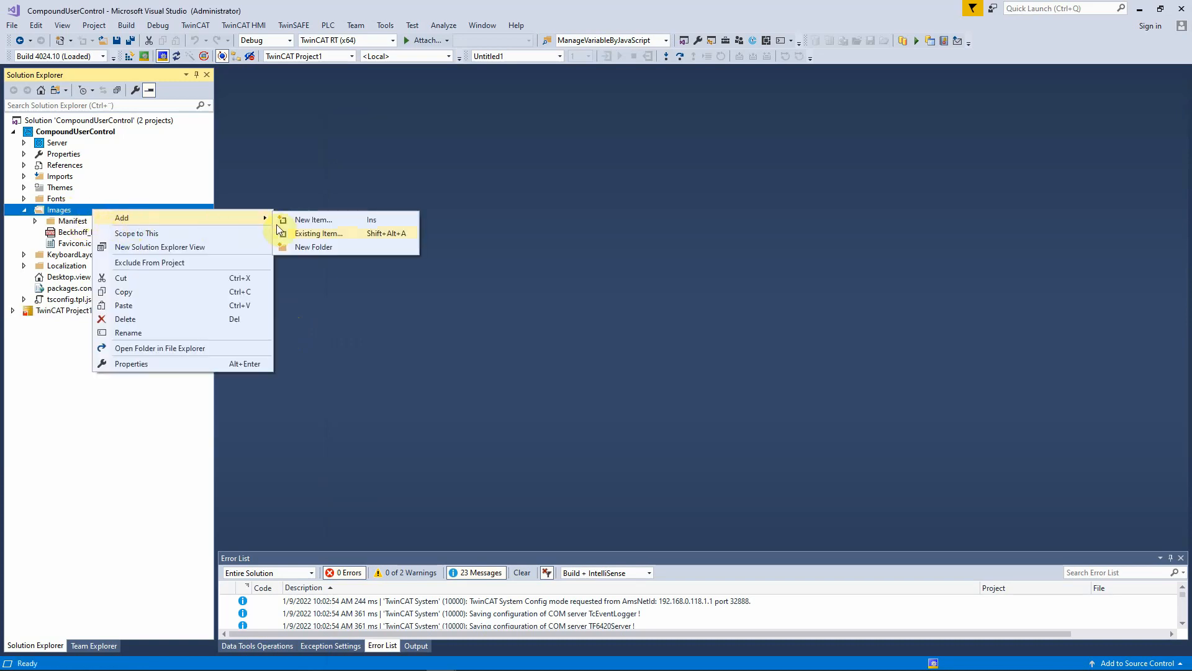
click(311, 234)
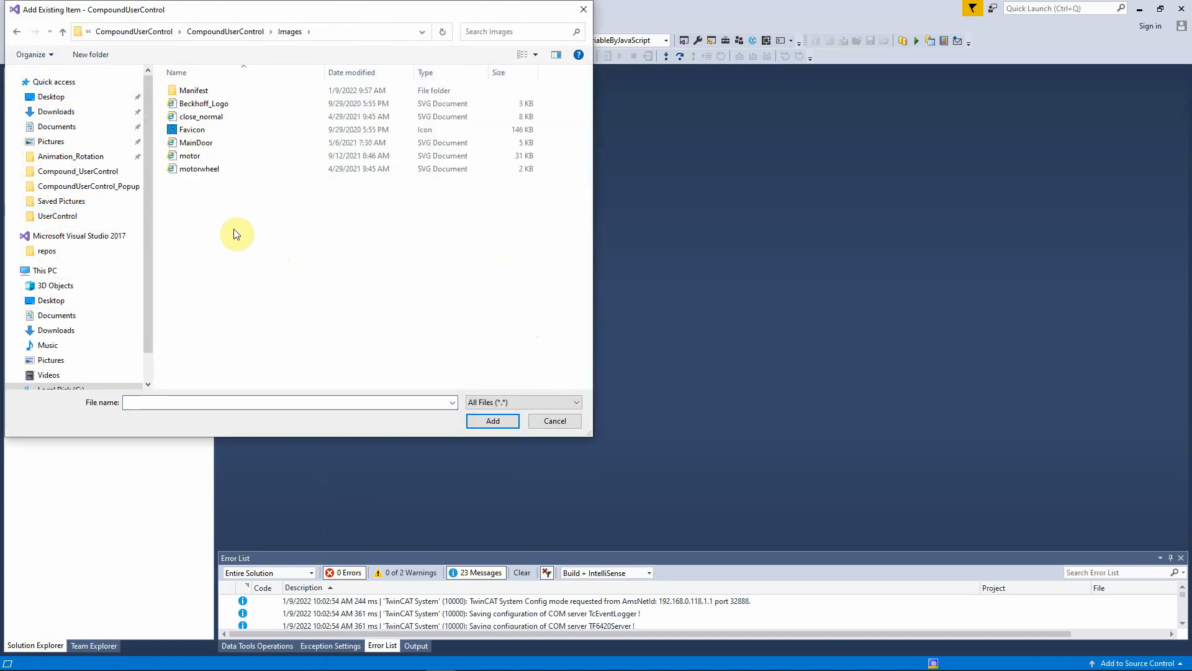
click(199, 168)
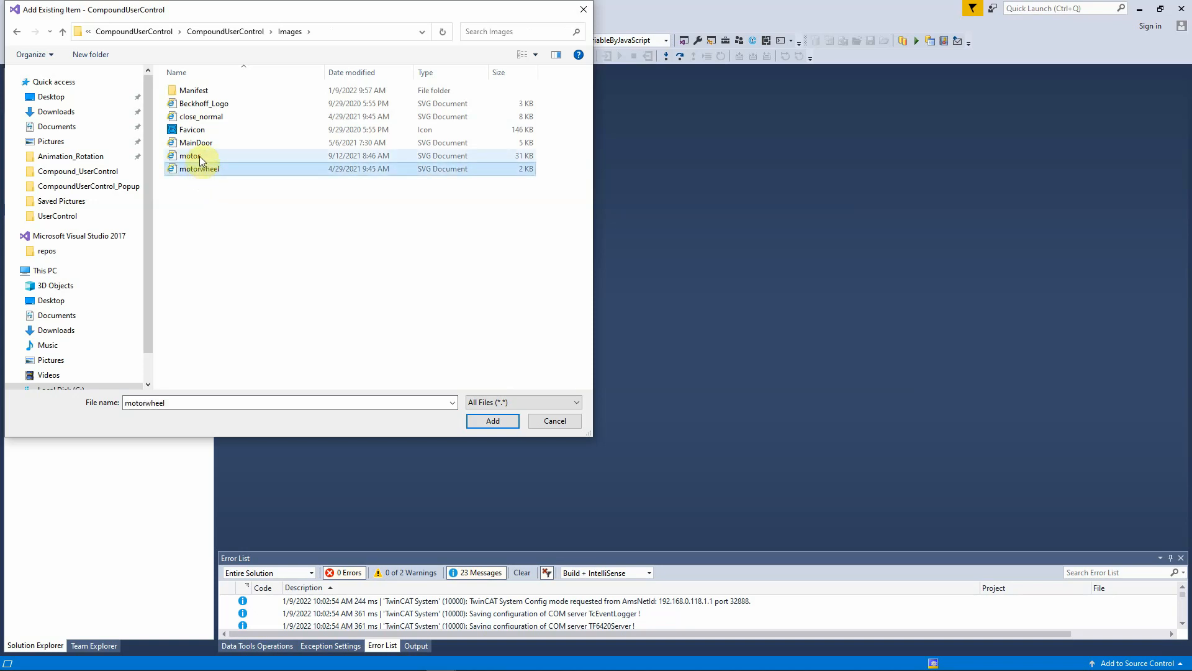
ctrl+click(200, 155)
ctrl+click(211, 143)
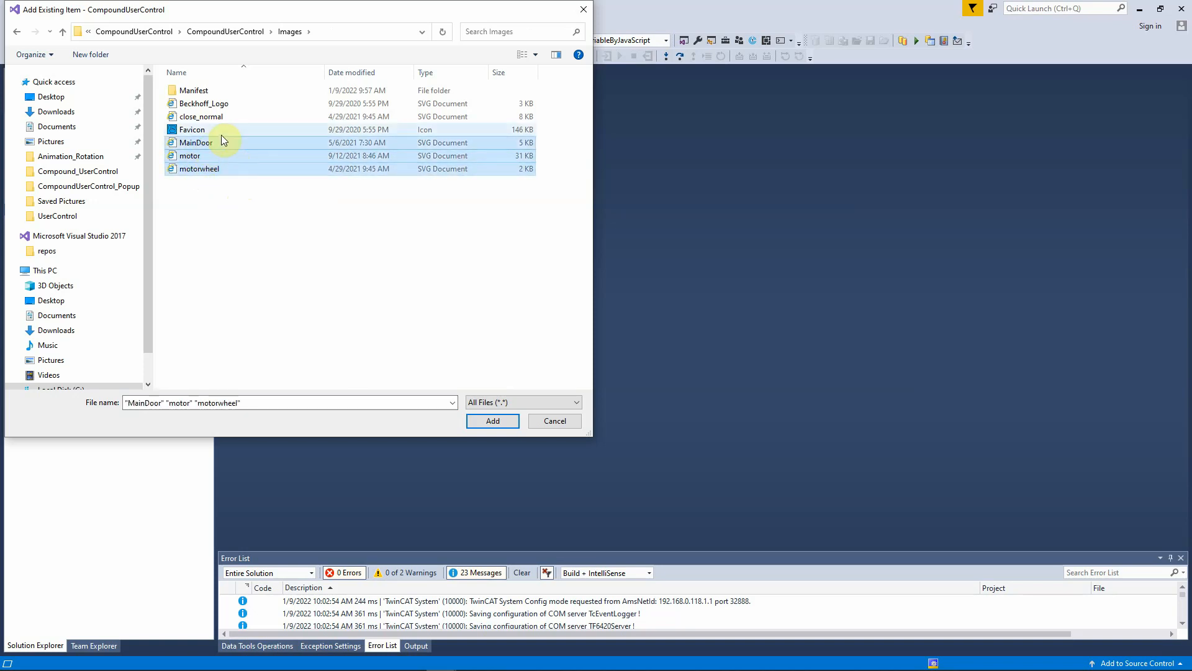
ctrl+click(214, 117)
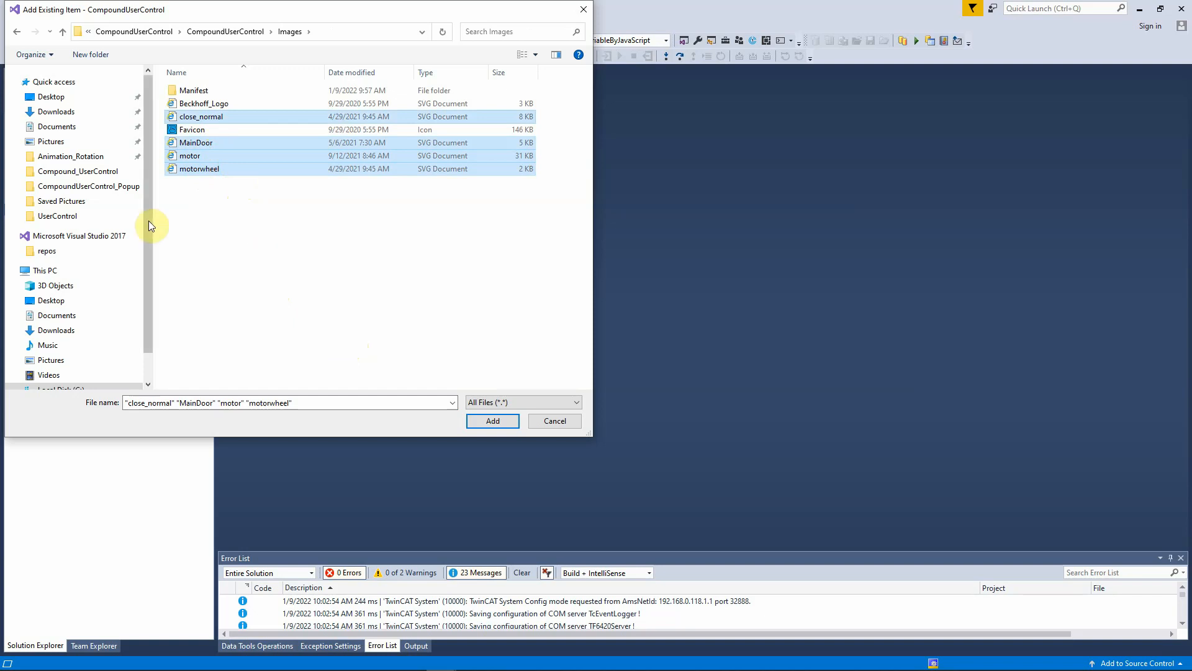
click(488, 423)
Create a new folder named UserControl in the CompoundUserControl HMI project.
click(93, 131)
right_click(92, 131)
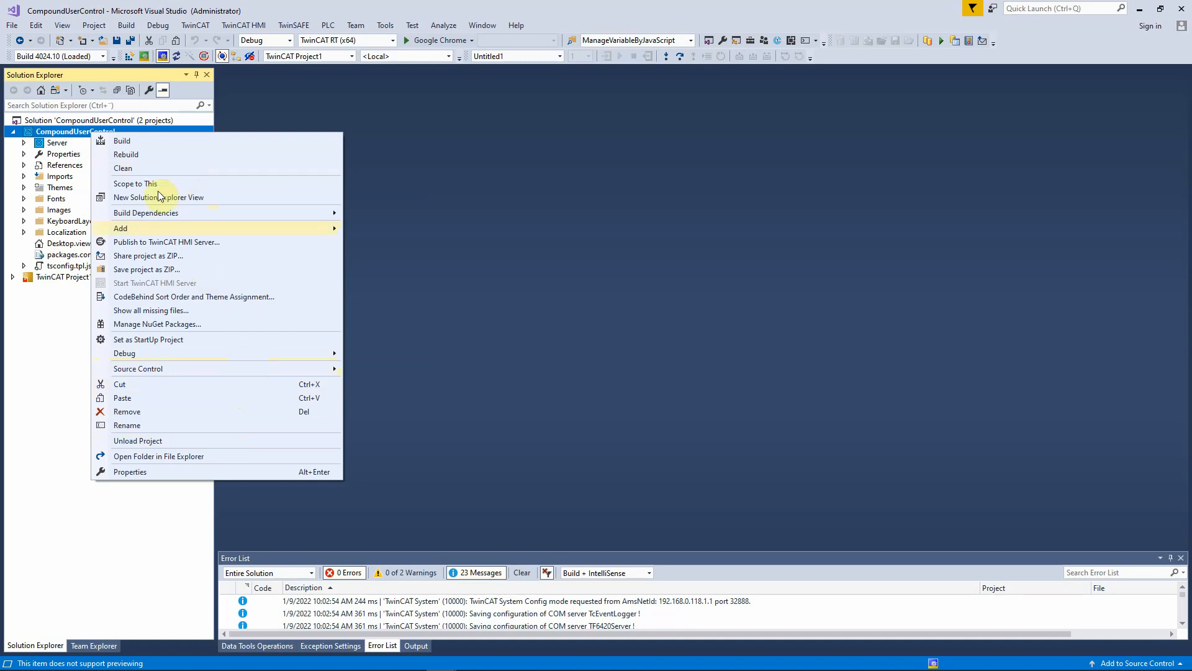
mouse_move(174, 226)
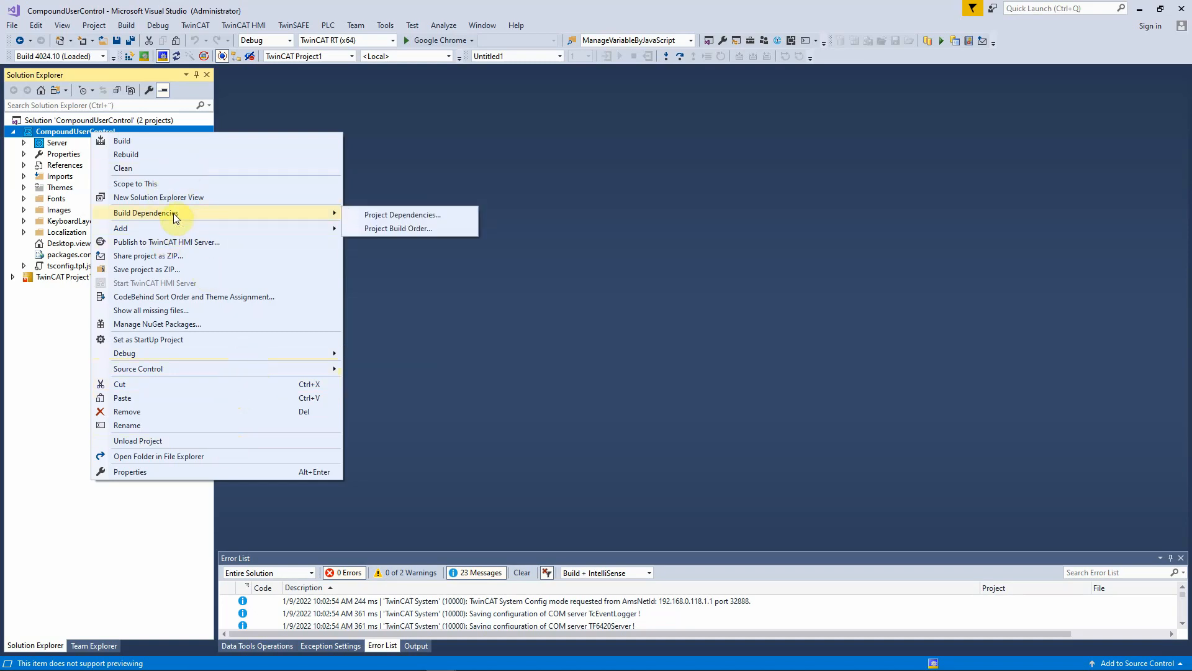
click(385, 259)
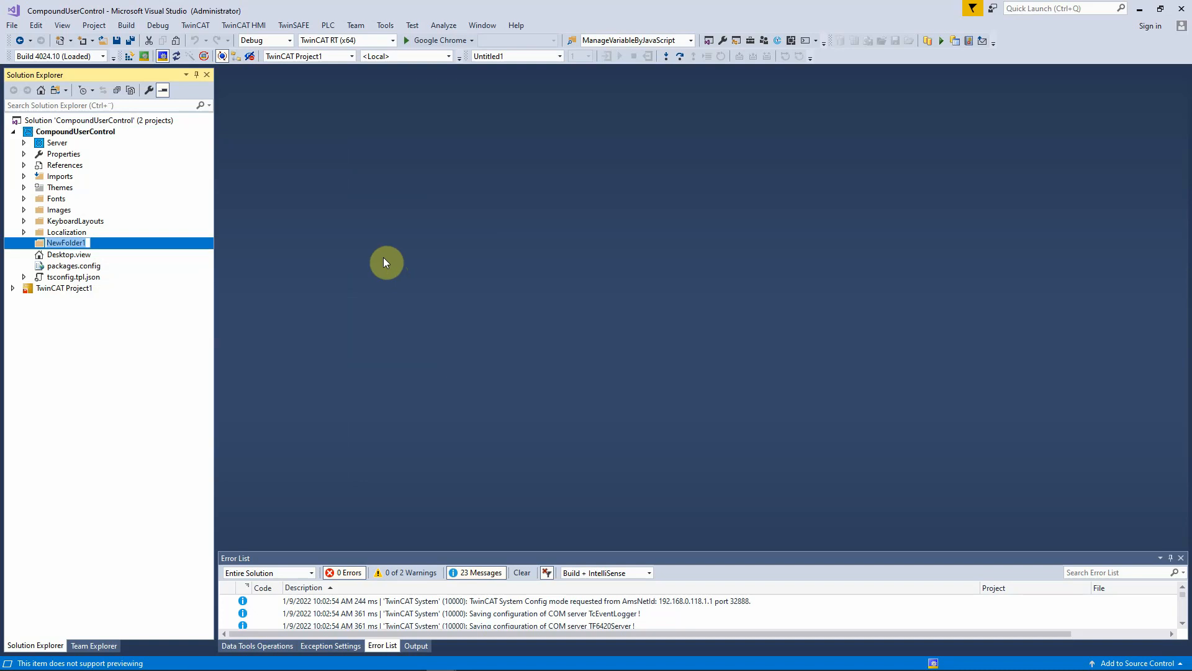
text(UserControl)
key(Return)
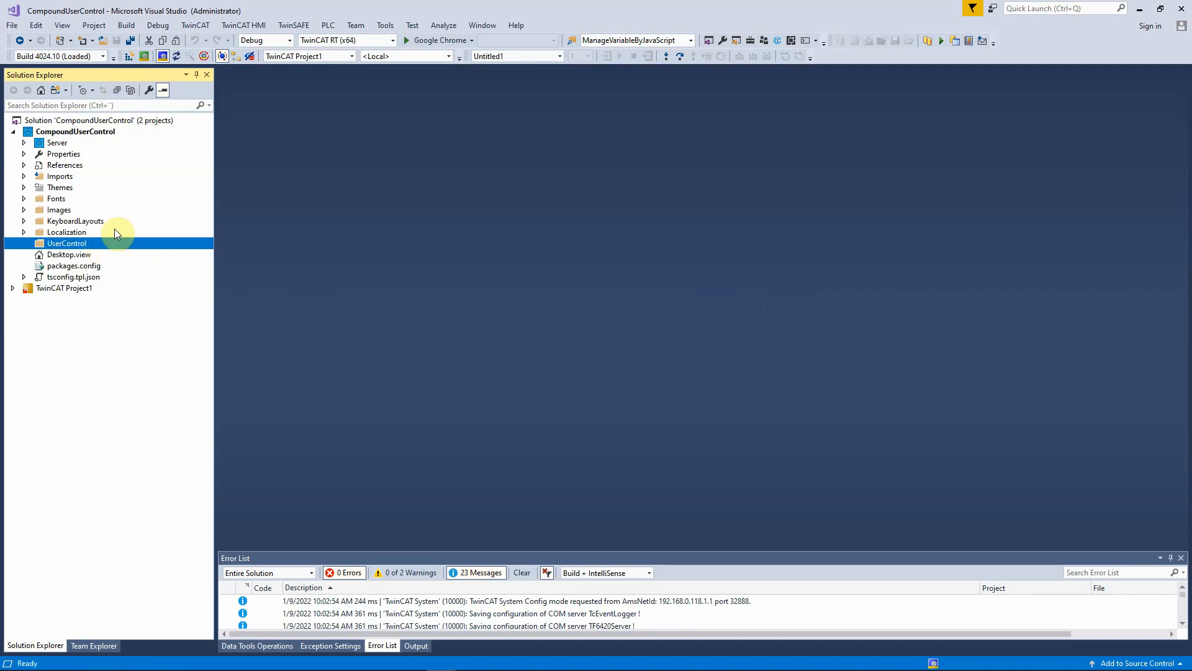
double_click(87, 235)
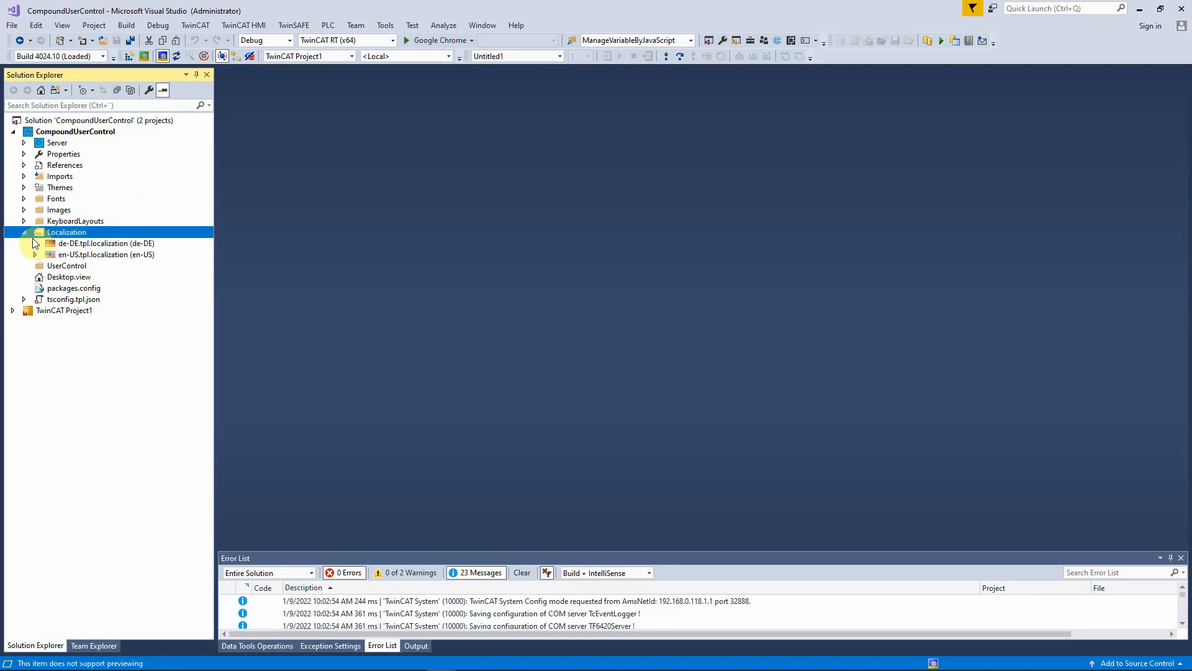
click(25, 233)
Add a new TwinCAT HMI user control named Rotation.usercontrol to the UserControl folder.
click(67, 244)
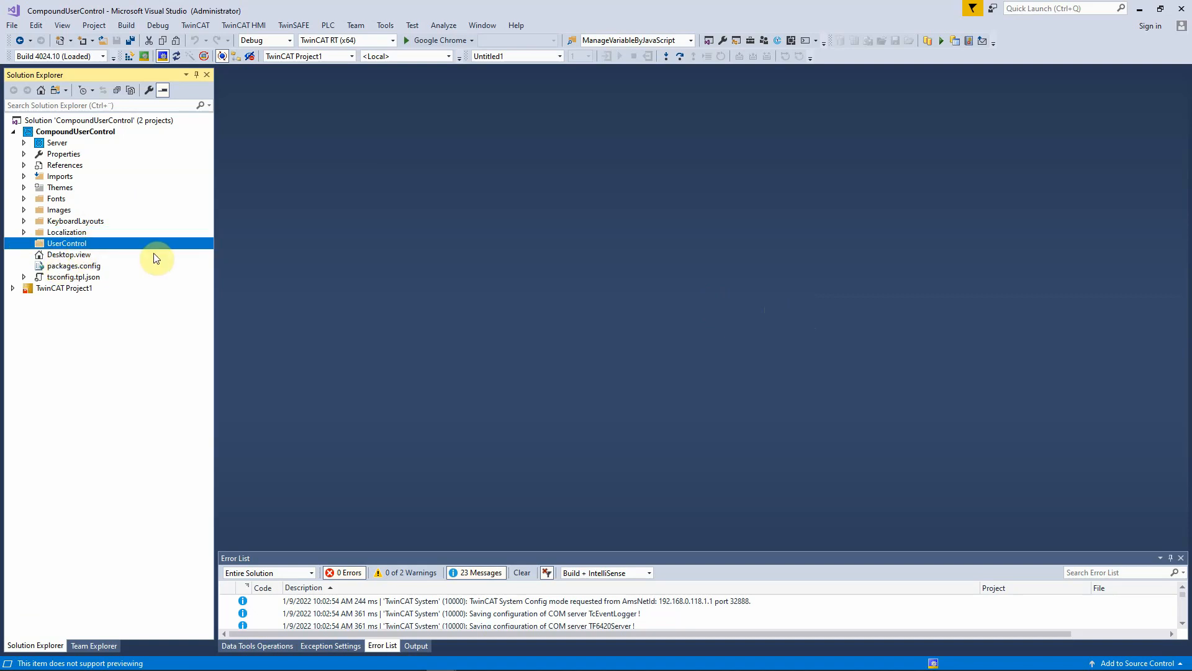
right_click(150, 246)
right_click(99, 241)
right_click(99, 241)
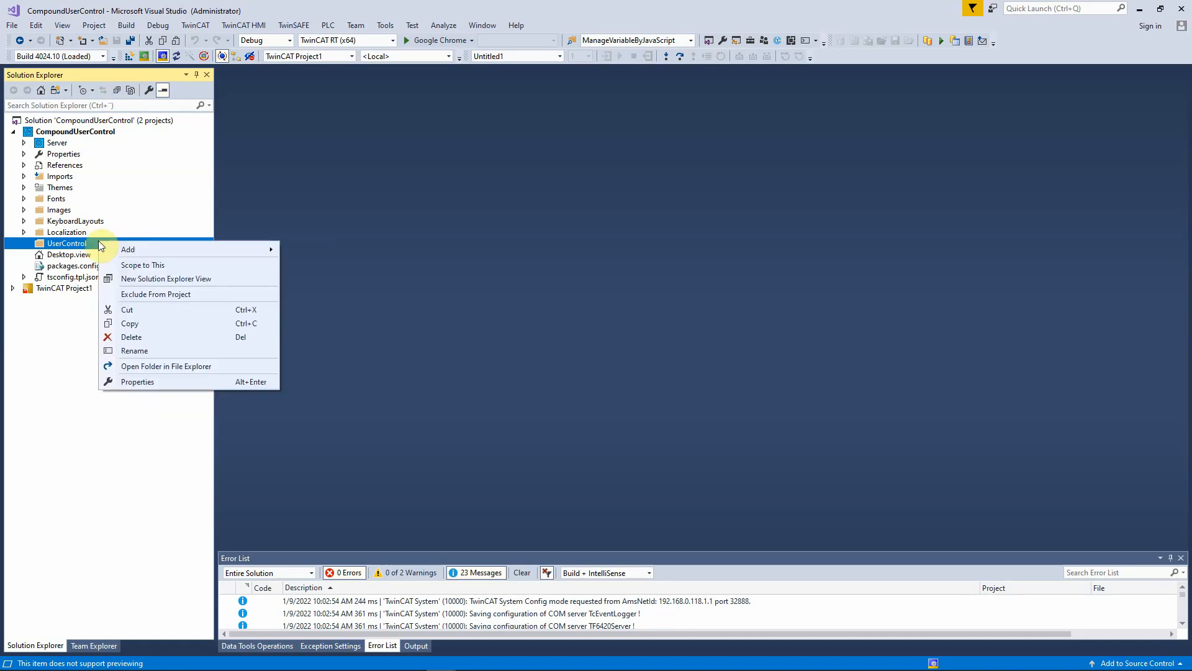
mouse_move(147, 251)
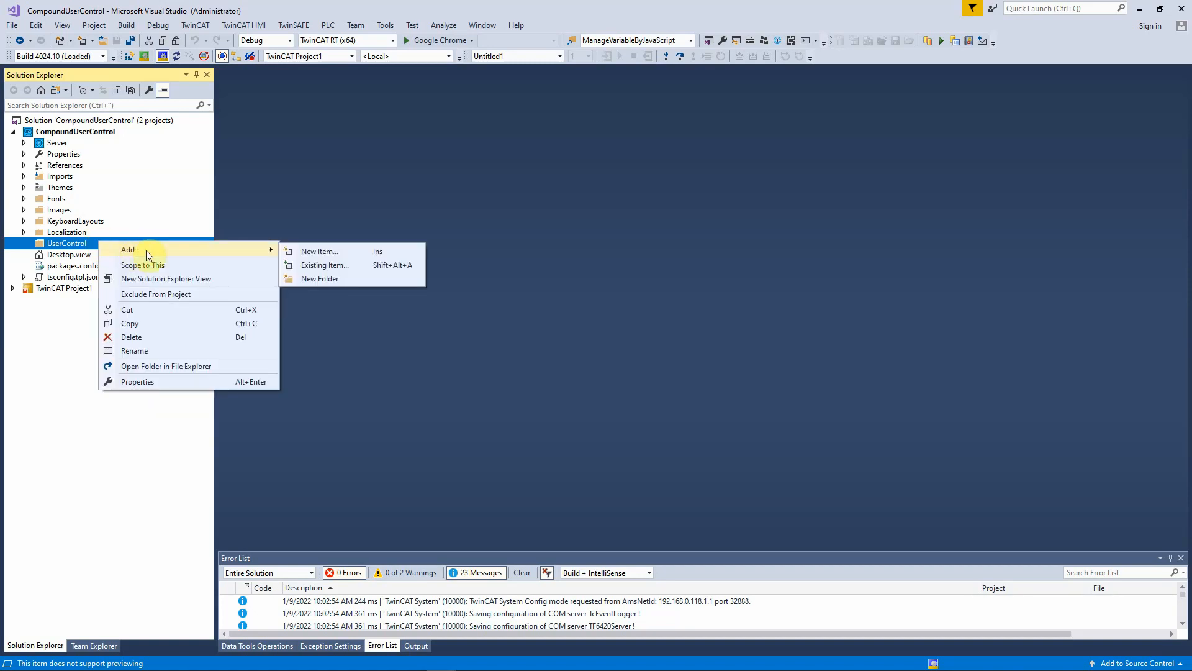
click(319, 251)
drag(472, 506, 275, 501)
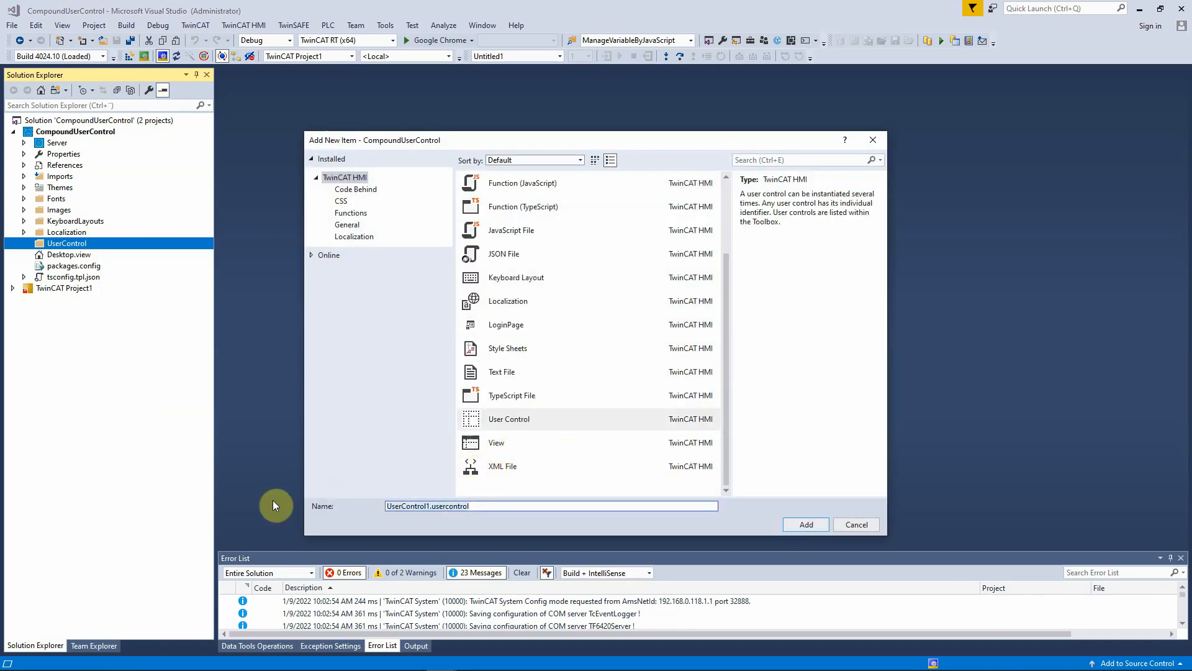
click(429, 506)
key(BackSpace)
key(BackSpace)
key(BackSpace)
key(BackSpace)
key(BackSpace)
key(BackSpace)
key(BackSpace)
key(BackSpace)
key(BackSpace)
key(BackSpace)
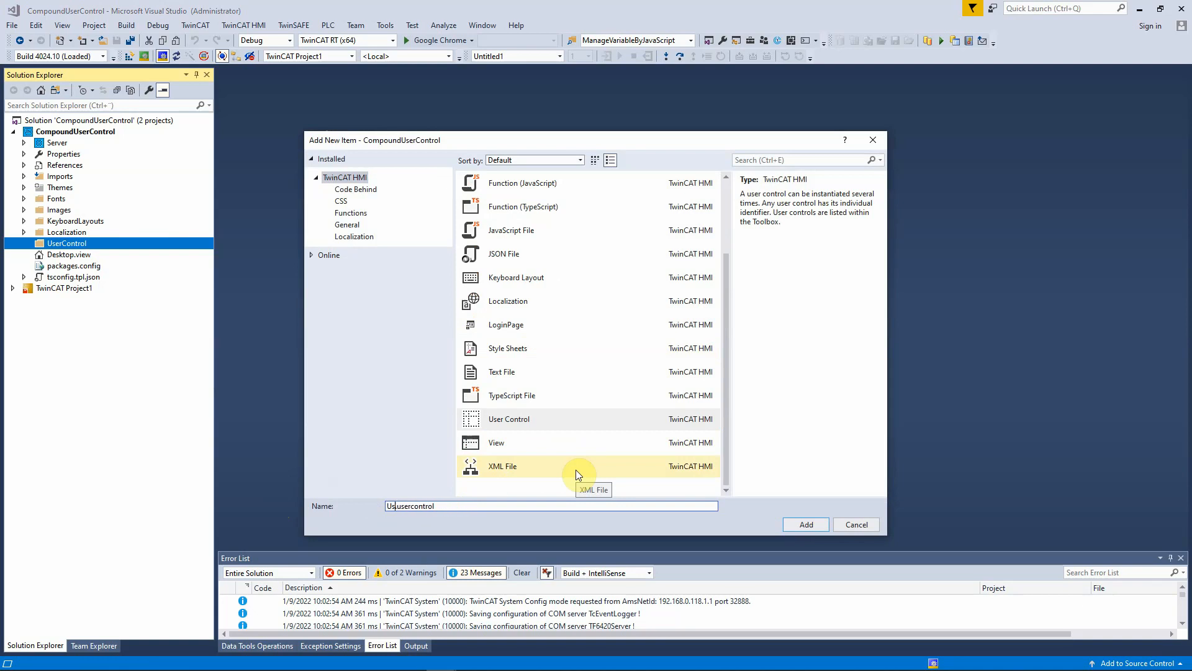
key(BackSpace)
key(BackSpace)
text(Rotation)
click(795, 526)
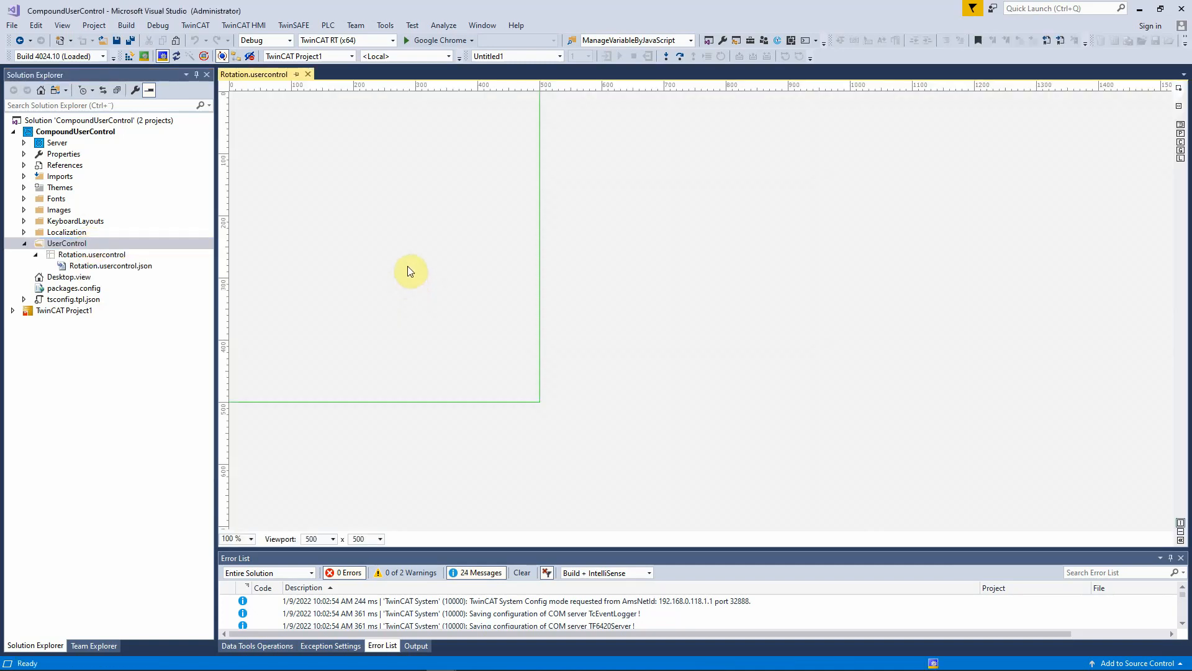
Resize the Rotation user control to about 325 by 115 px and place a Textblock inside it.
click(408, 267)
drag(538, 403, 431, 163)
click(62, 25)
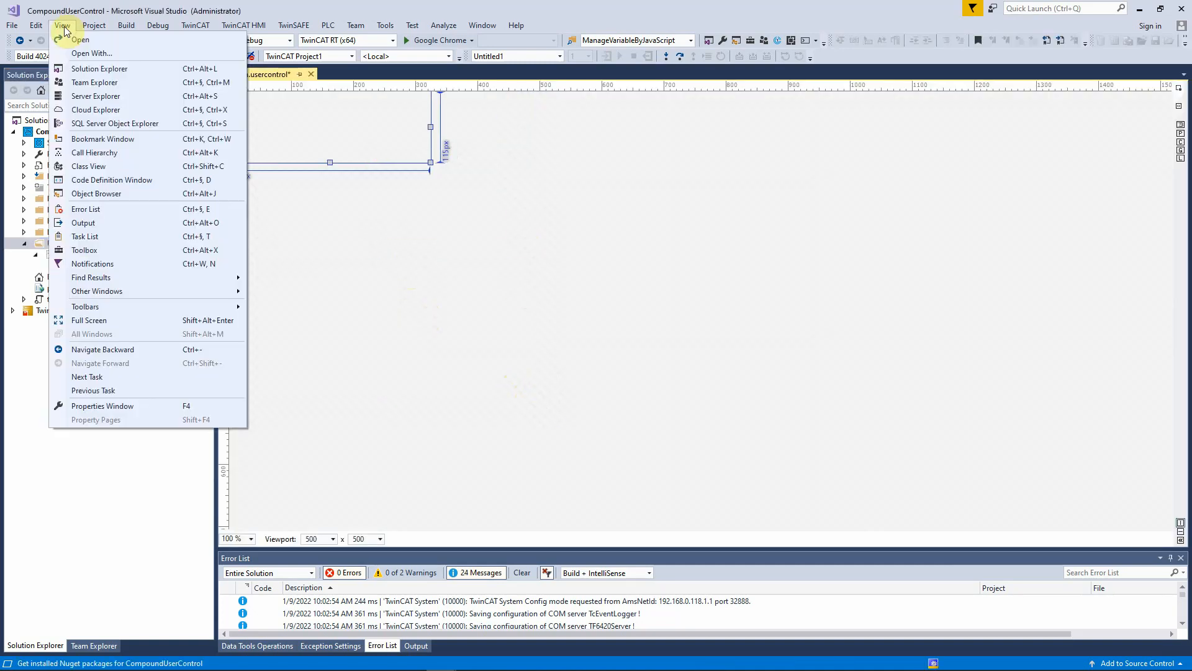
click(103, 251)
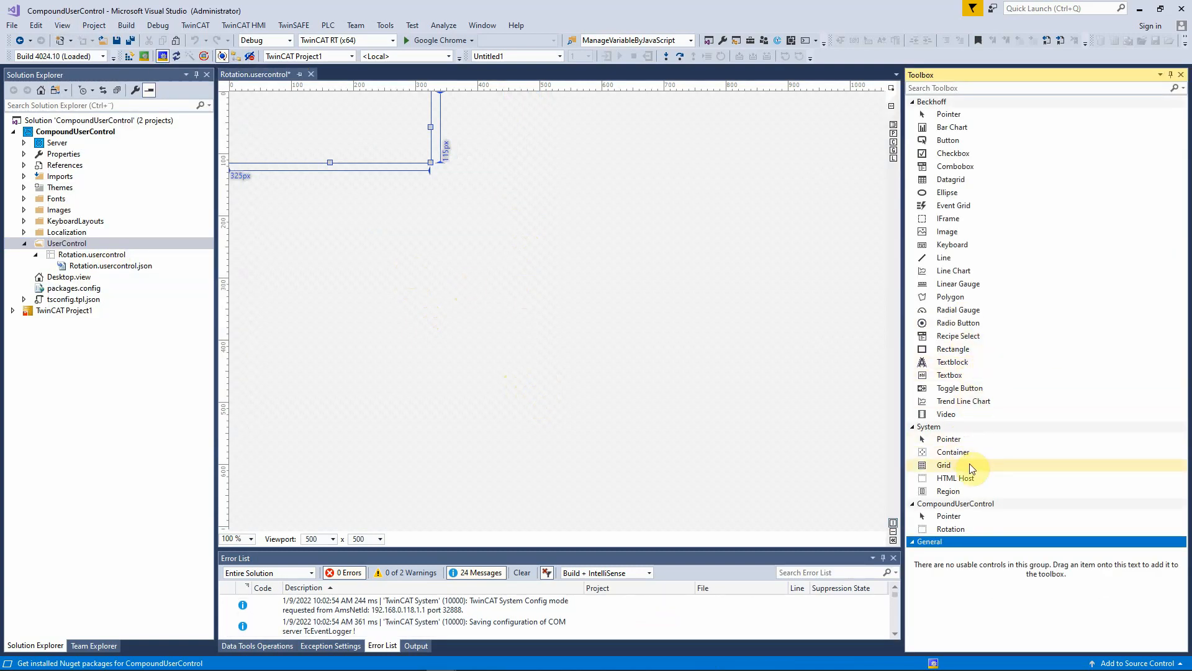
click(969, 363)
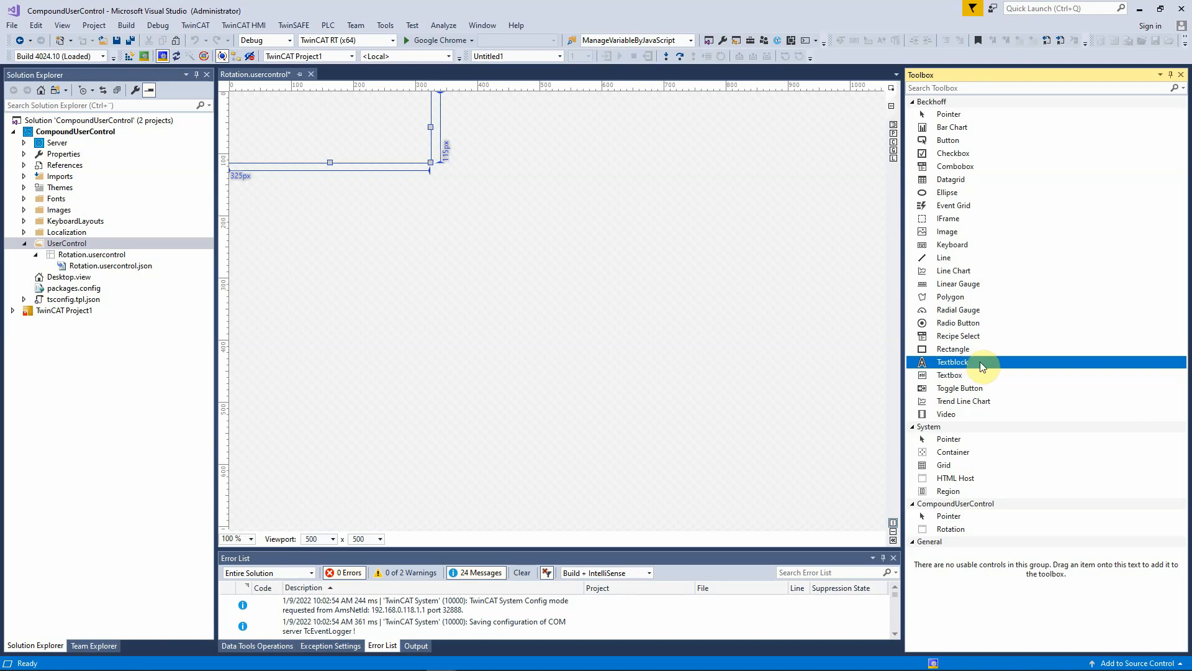
drag(980, 363, 304, 126)
Open the parameter definitions in Rotation.usercontrol.json and add a parameter named Rotation with datatype REAL.
double_click(111, 266)
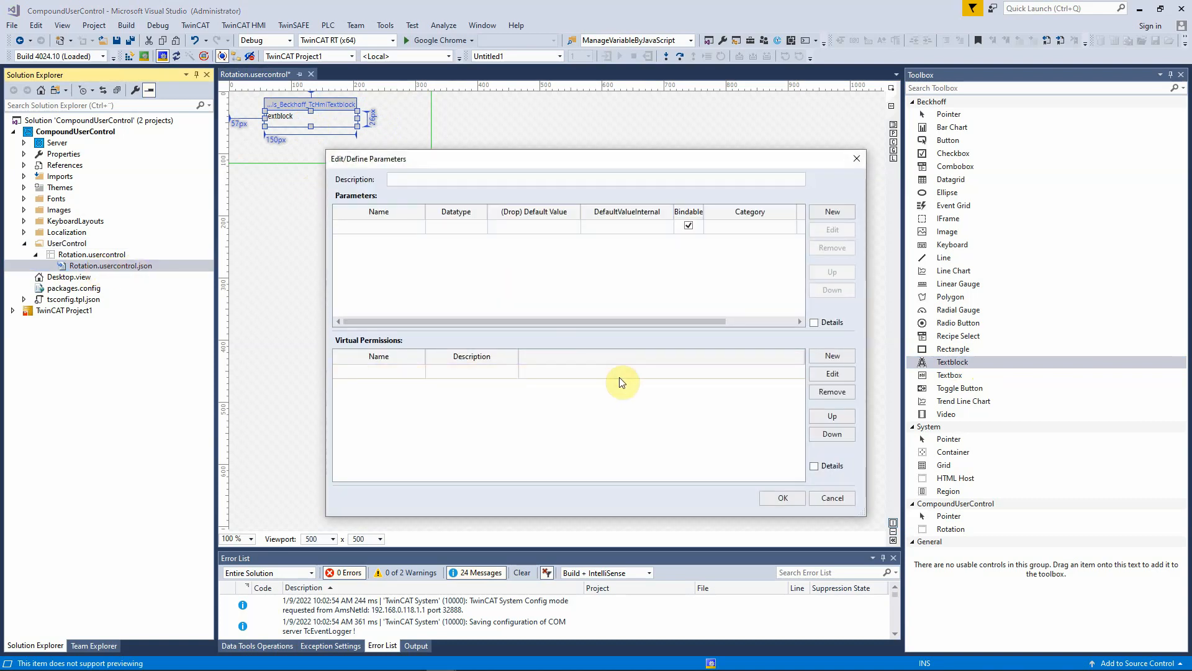
drag(866, 515, 970, 612)
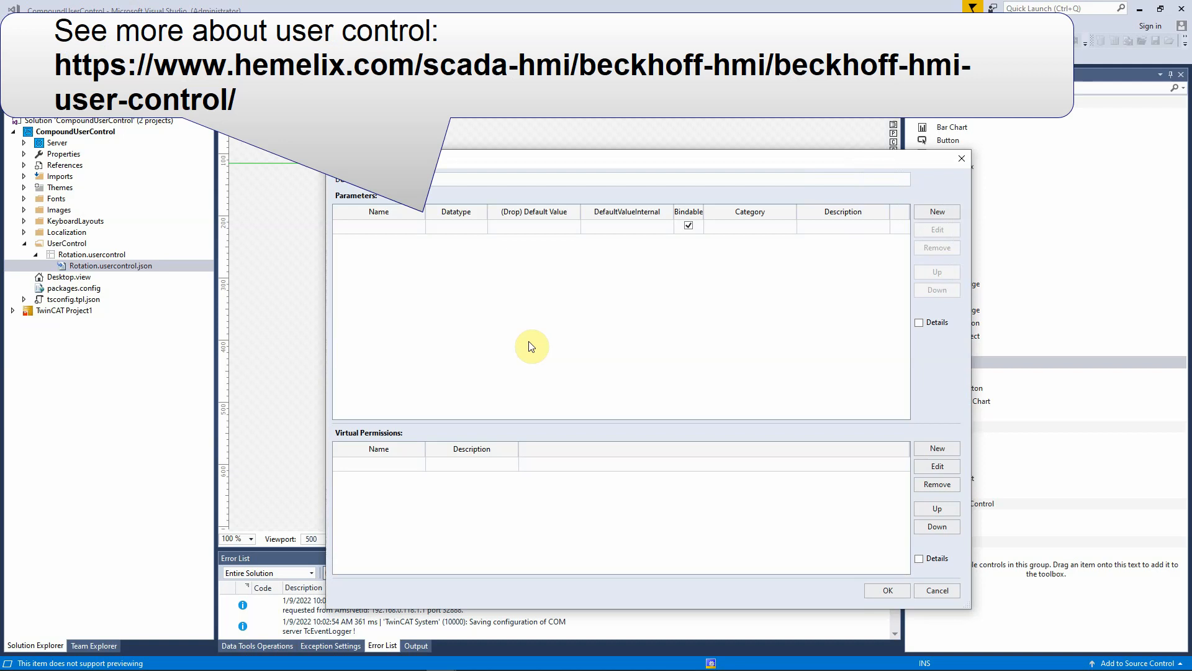
click(345, 227)
click(381, 228)
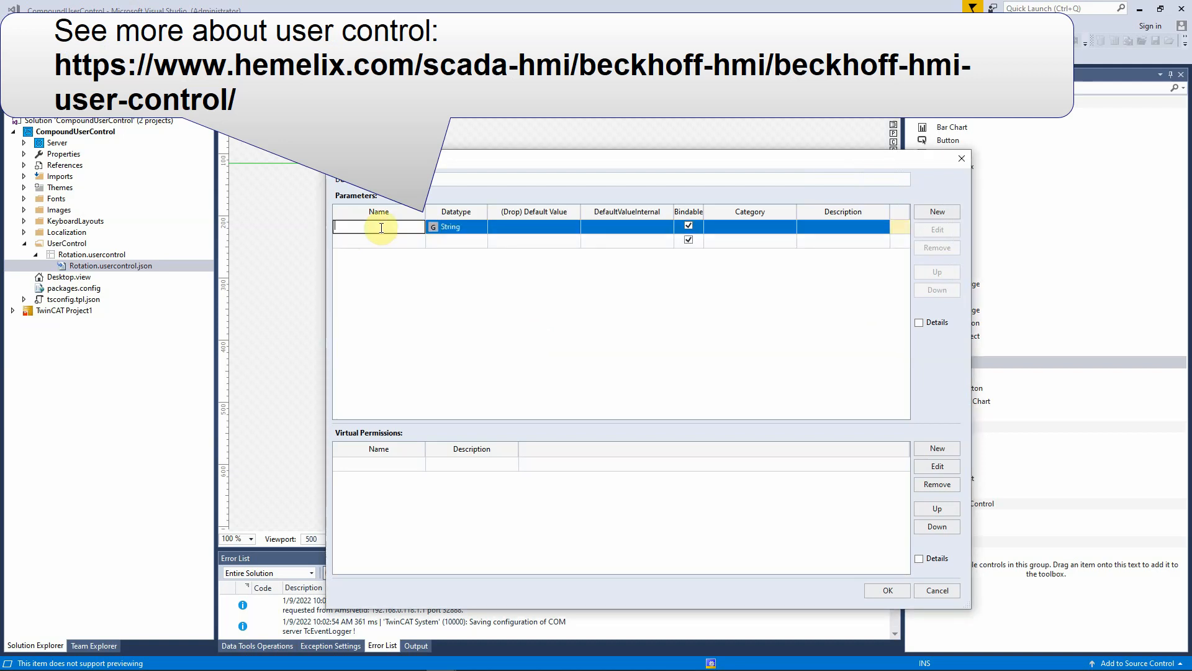
text(Rotation)
click(455, 229)
click(454, 229)
text(REAL)
click(452, 264)
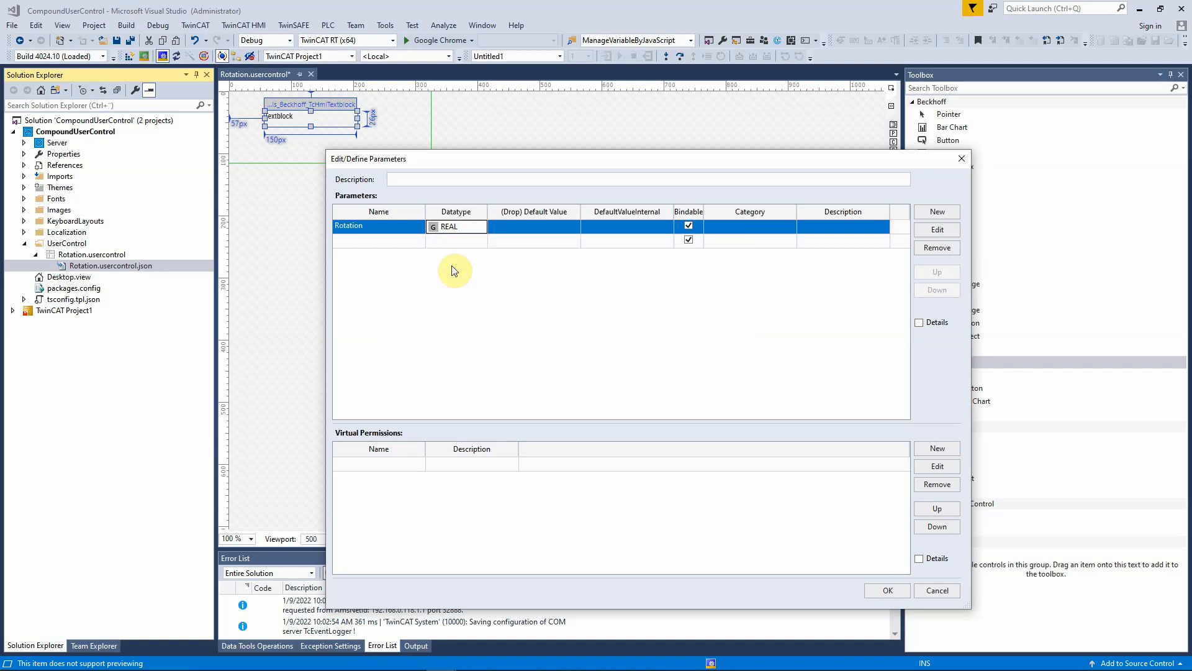
Add a String parameter named GateName and an INT parameter named Interval to the user control.
click(375, 242)
text(GateName)
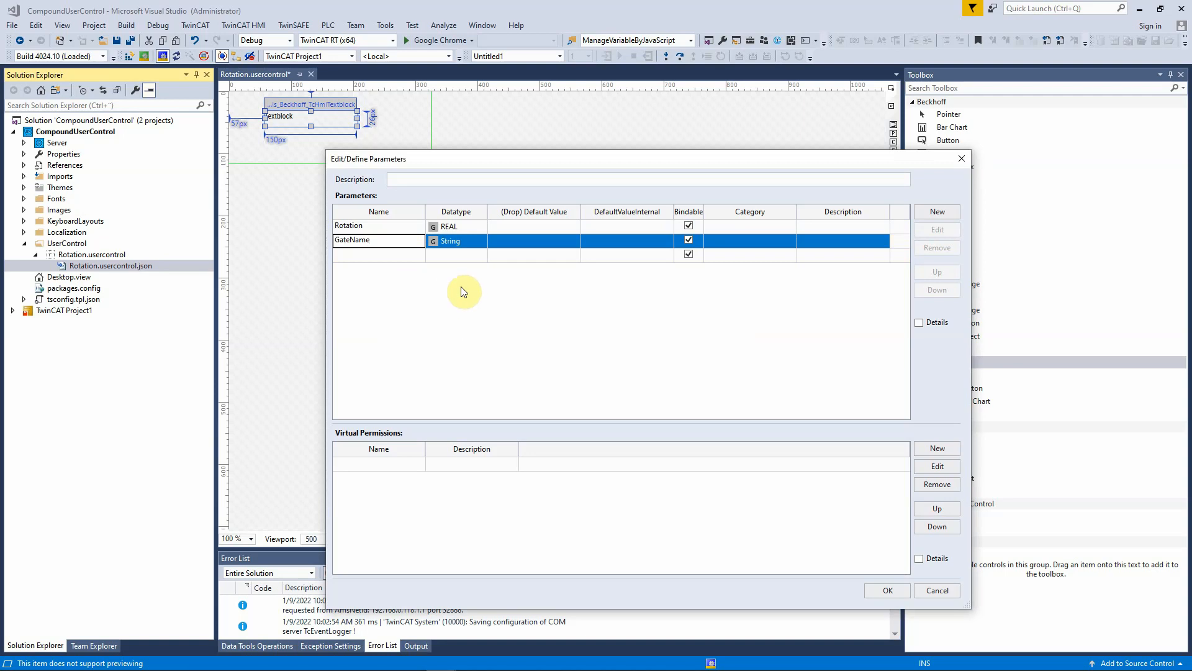
click(389, 256)
text(Interval)
click(458, 255)
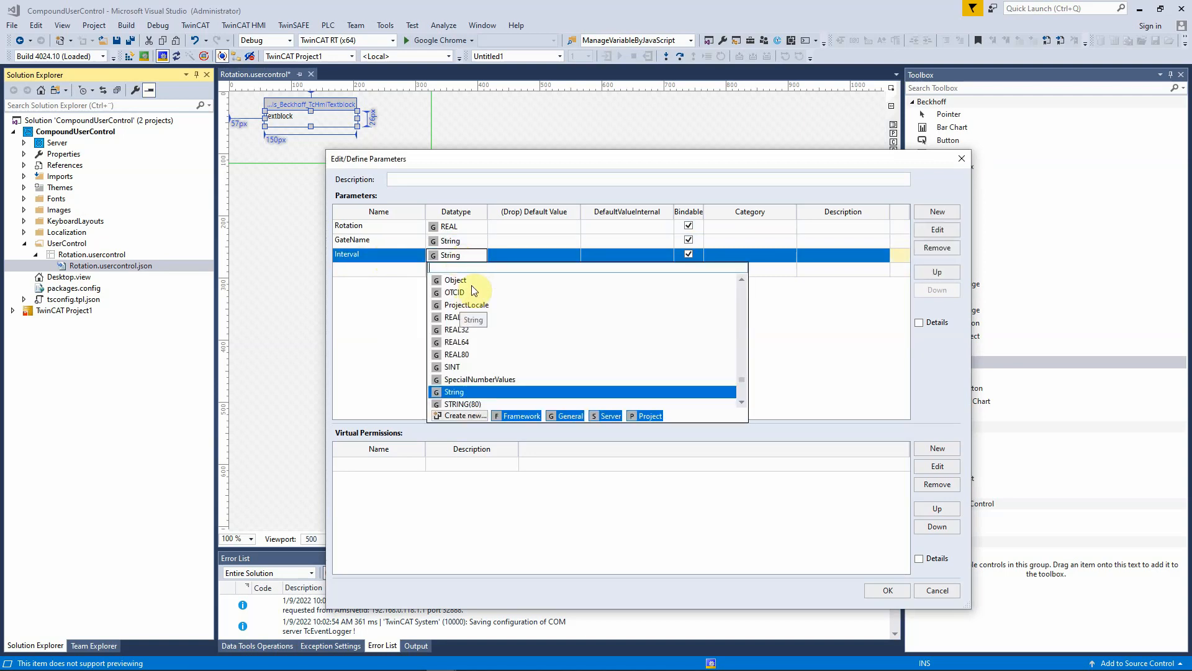
text(INT)
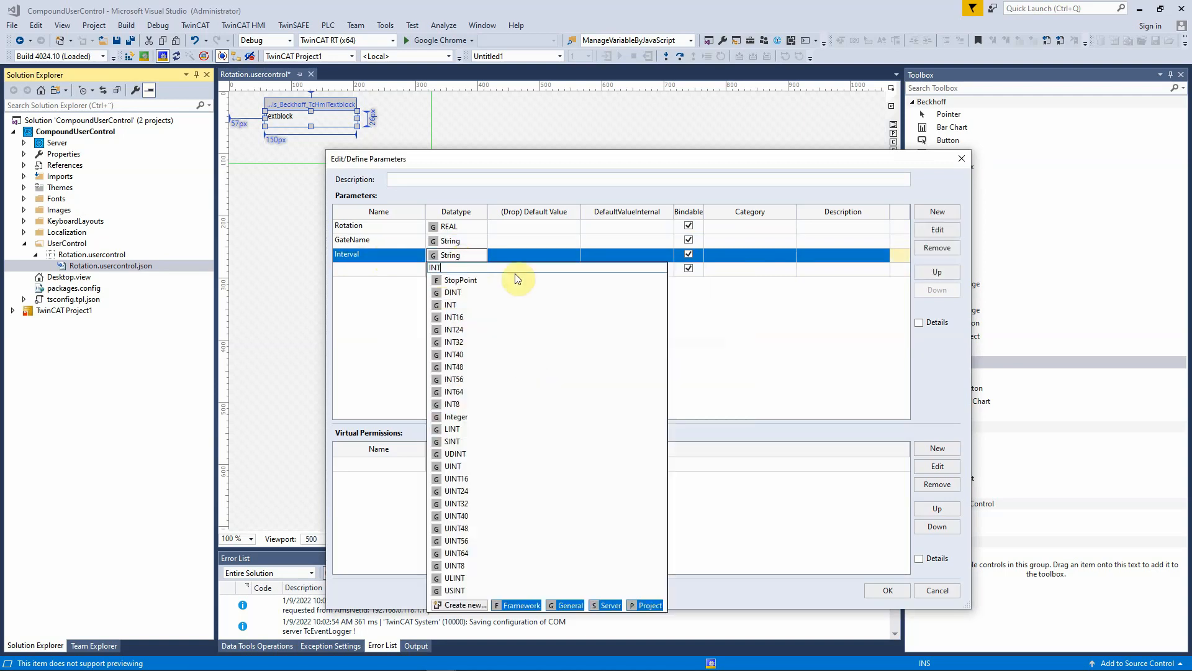
click(454, 305)
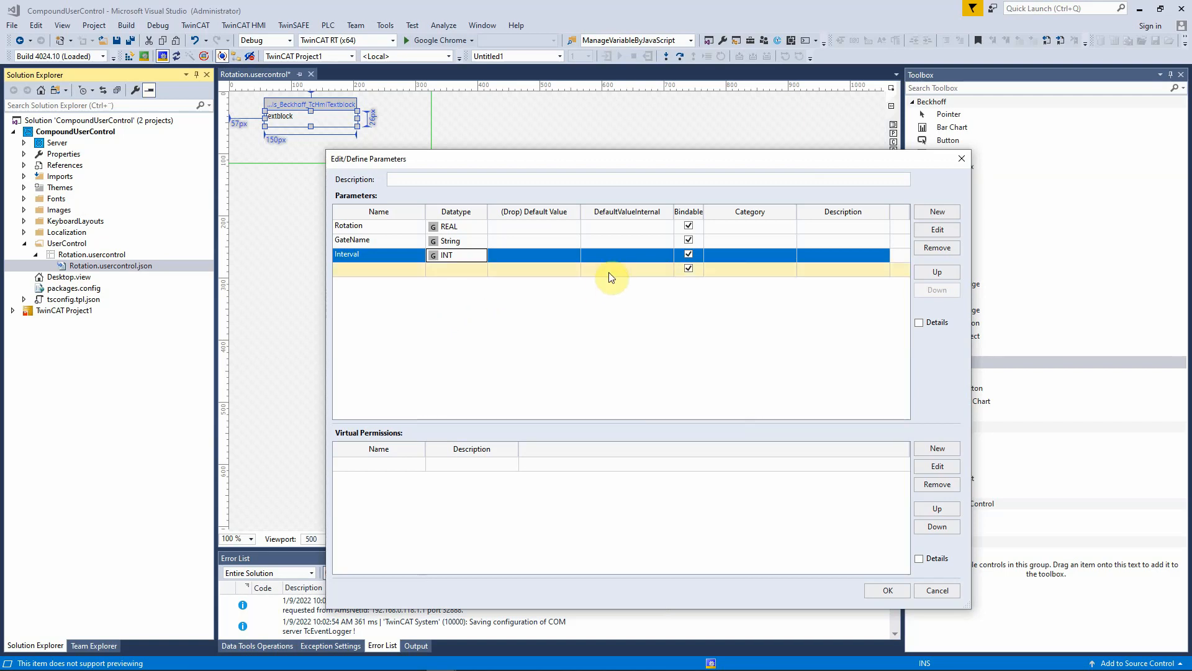
Add two String parameters named MotorName and SensorName to the user control.
click(372, 269)
text(MotorName)
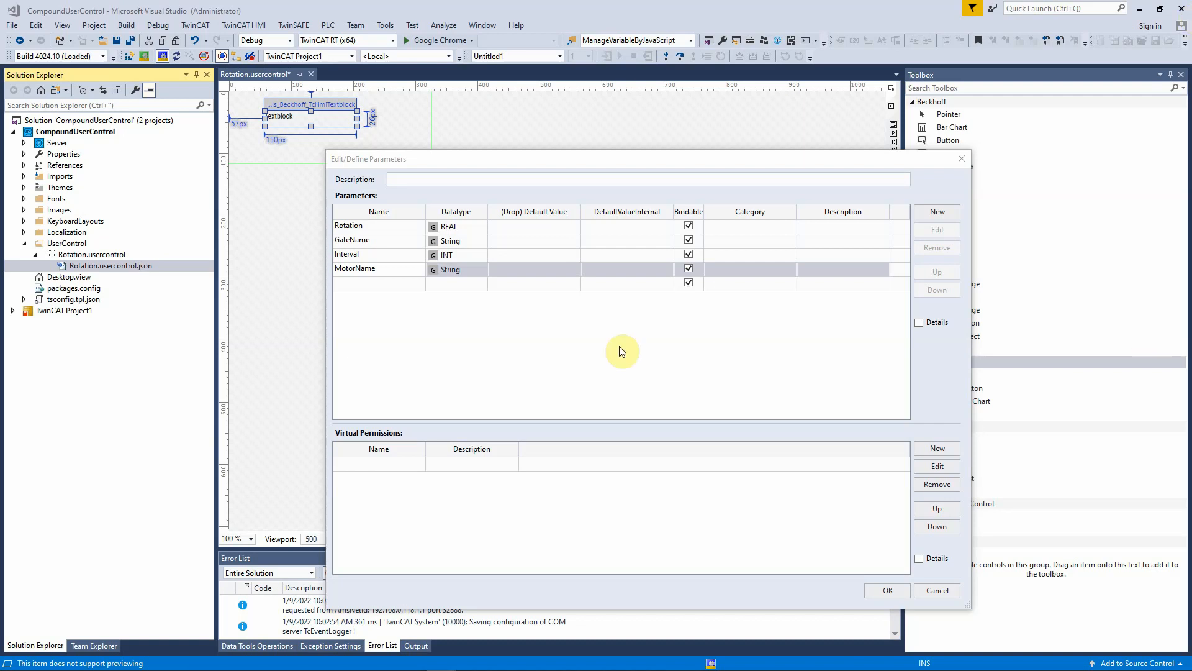
click(366, 284)
text(SensorName)
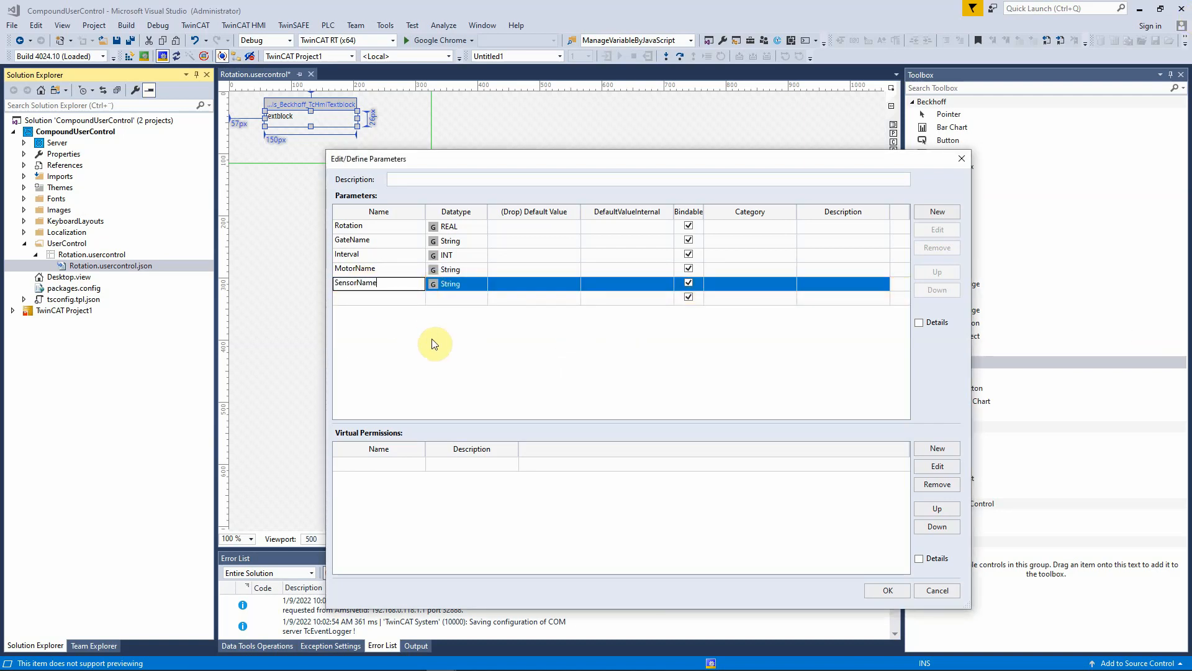
click(435, 343)
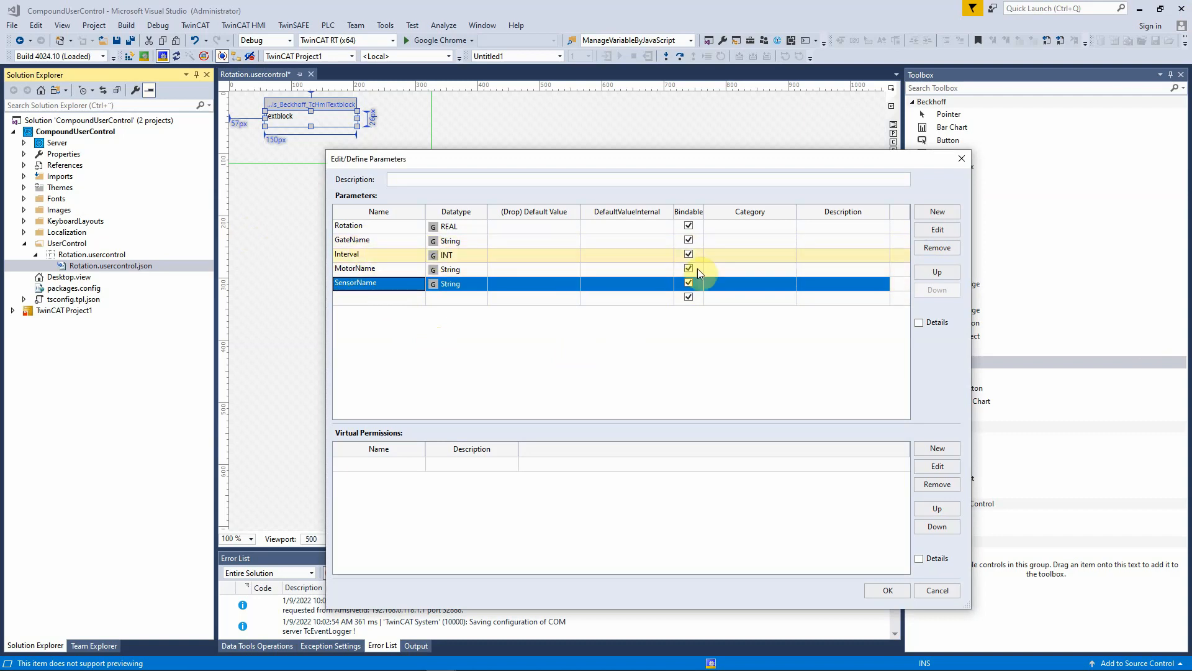
Add a parameter named Alarm with datatype BOOL to the user control.
click(932, 214)
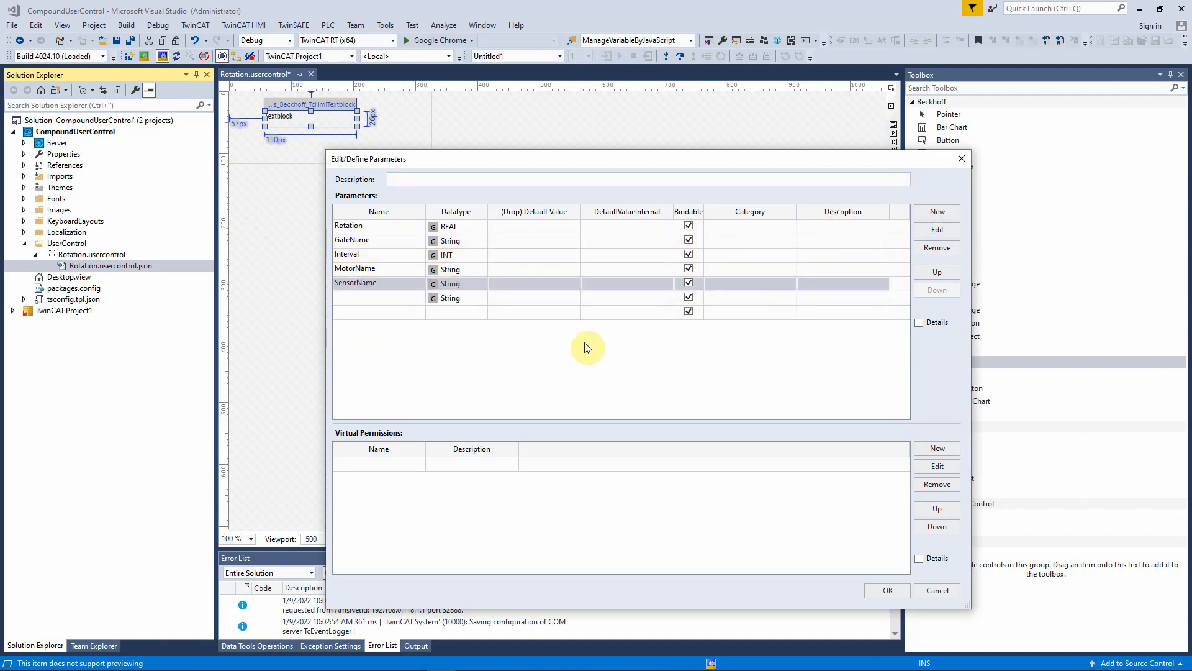
click(356, 300)
text(Alarm)
click(462, 301)
click(464, 304)
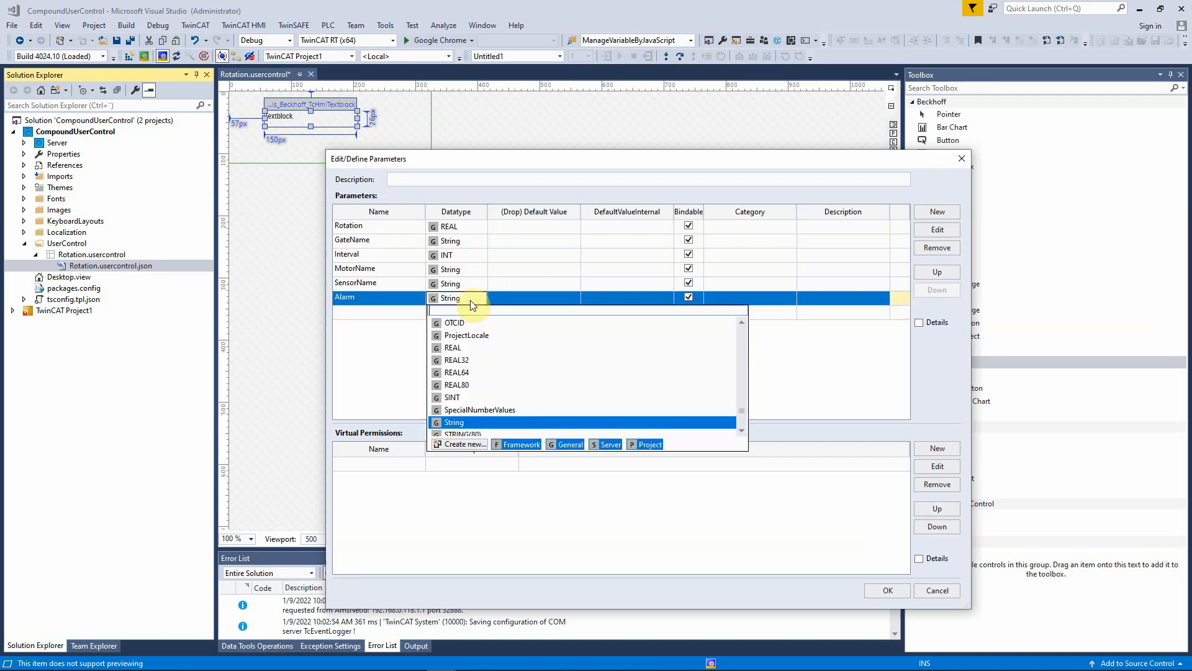
text(BOOL)
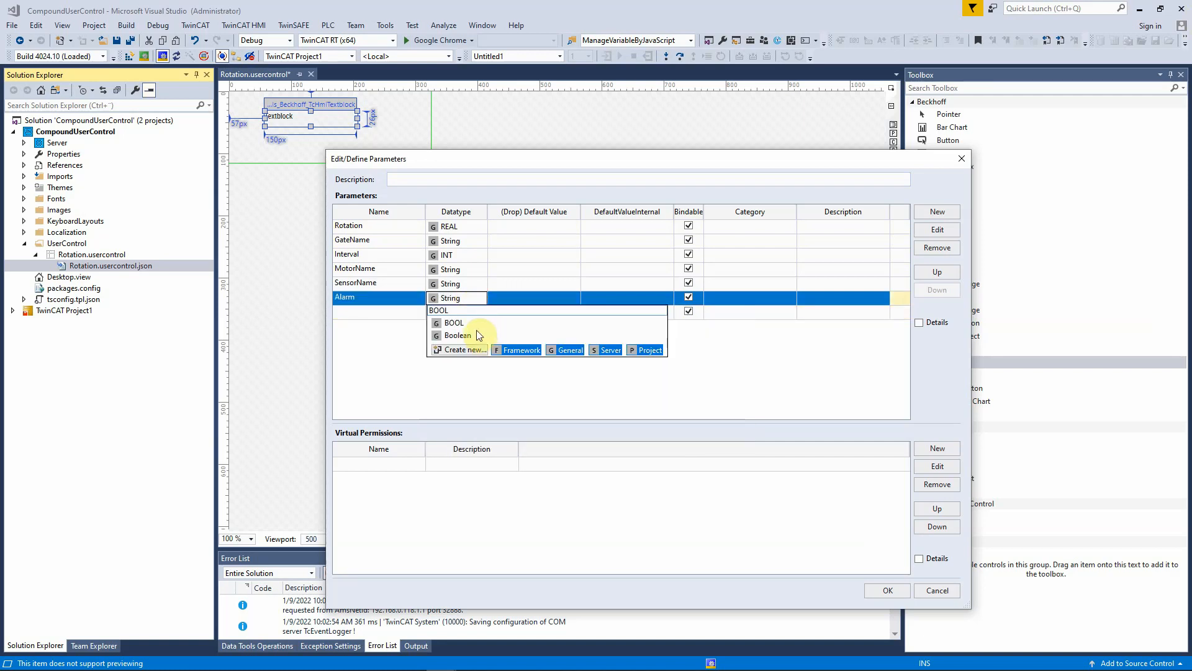
click(461, 324)
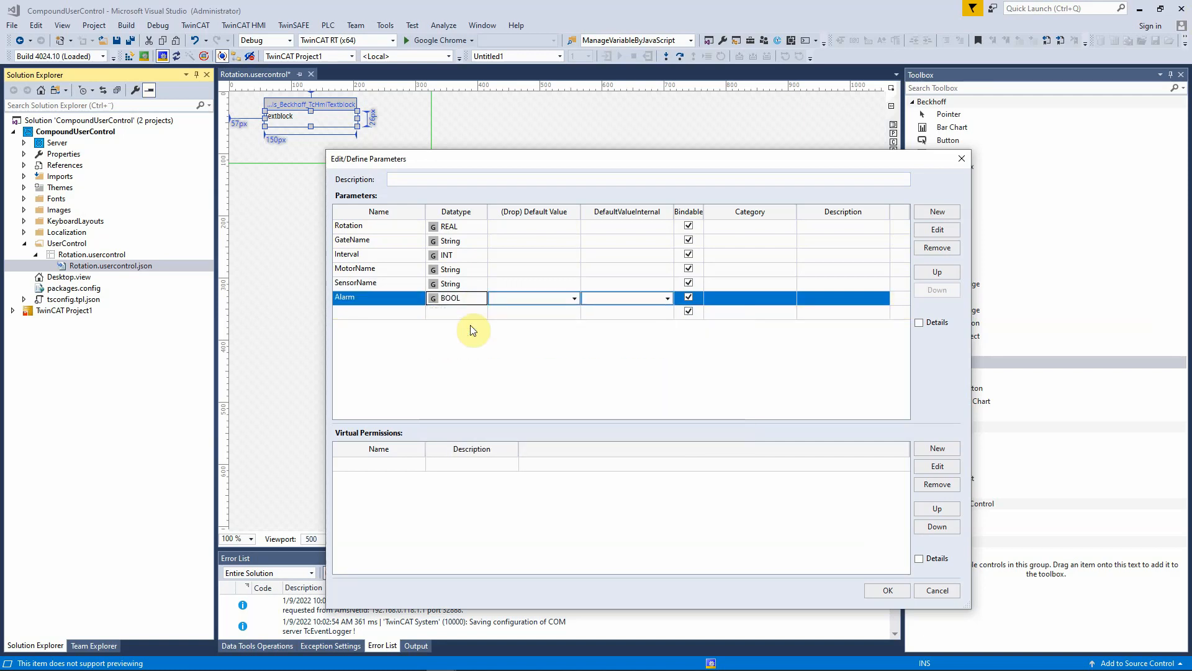
Move the Alarm parameter up to directly below Rotation and accept the parameter definitions.
click(925, 273)
click(925, 272)
click(925, 272)
click(926, 272)
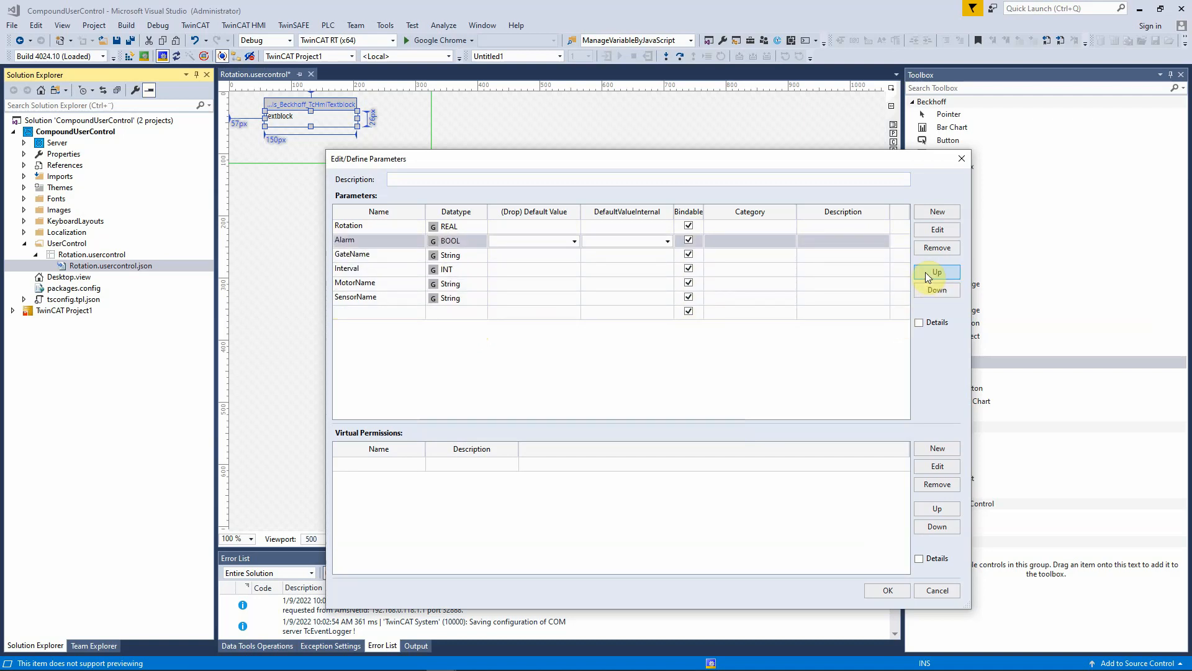
click(887, 589)
Set the textblock's Text property to the expression %pp%Rotation%/pp%.toFixed(2).
drag(0, 112, 498, 147)
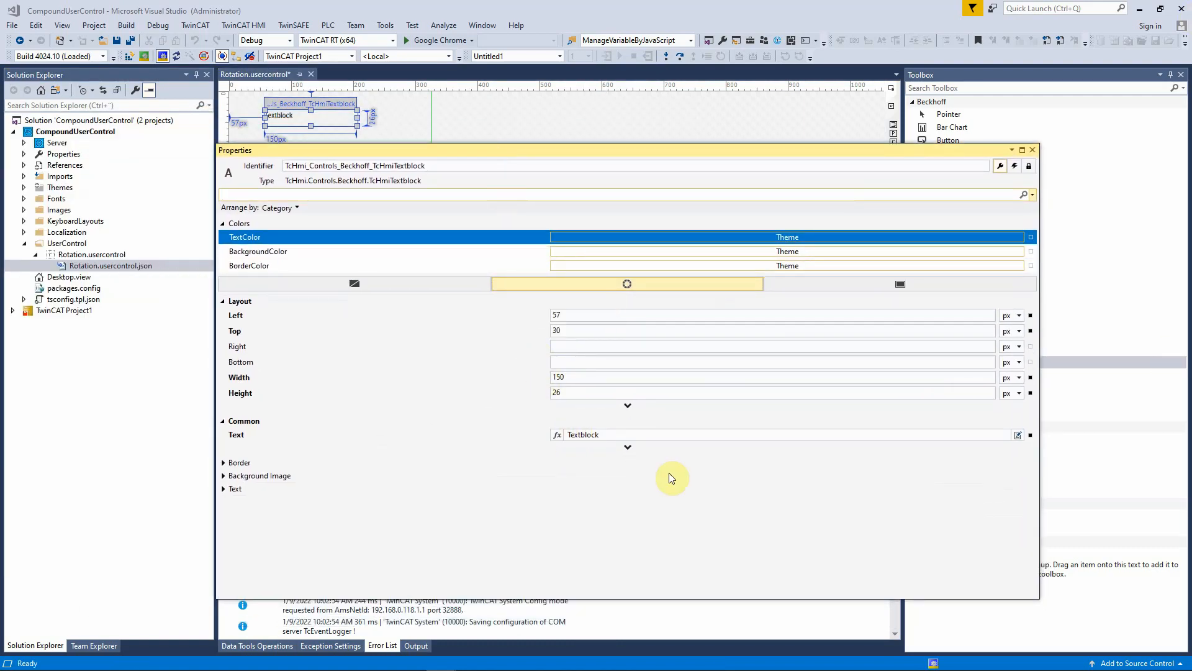
double_click(639, 434)
text(%pp%Rotation%/pp%.toFixed(2))
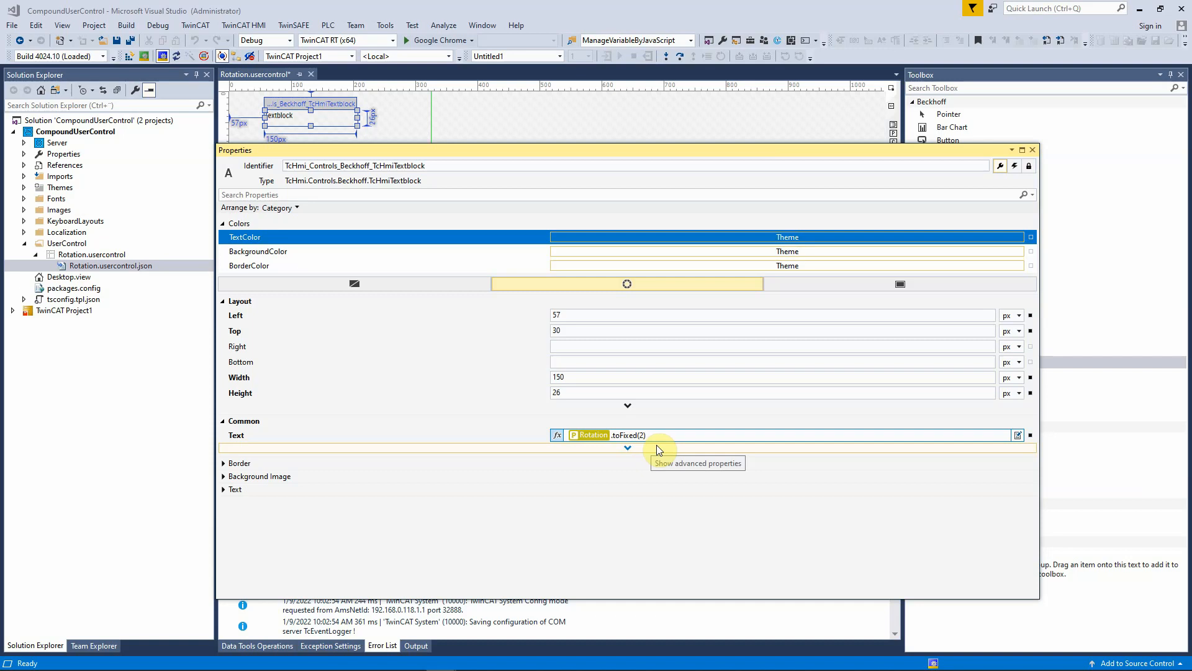
Set the textblock's font size to 30 px and shrink the user control to fit closely around the textblock.
click(223, 490)
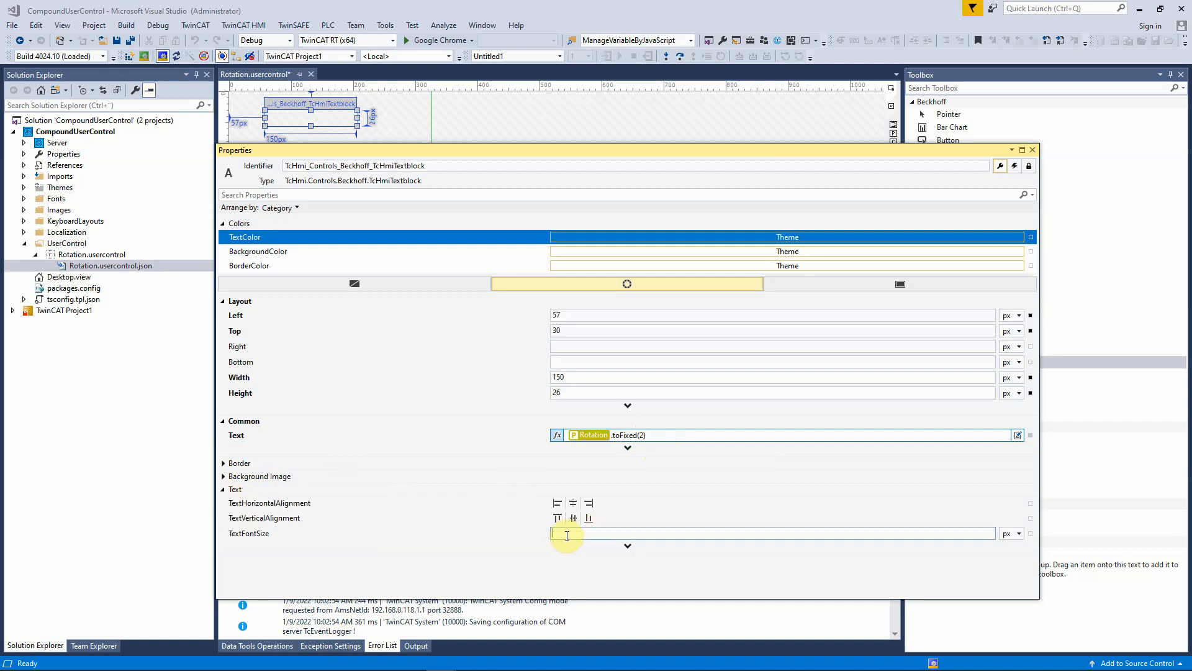
text(30)
key(Return)
double_click(642, 376)
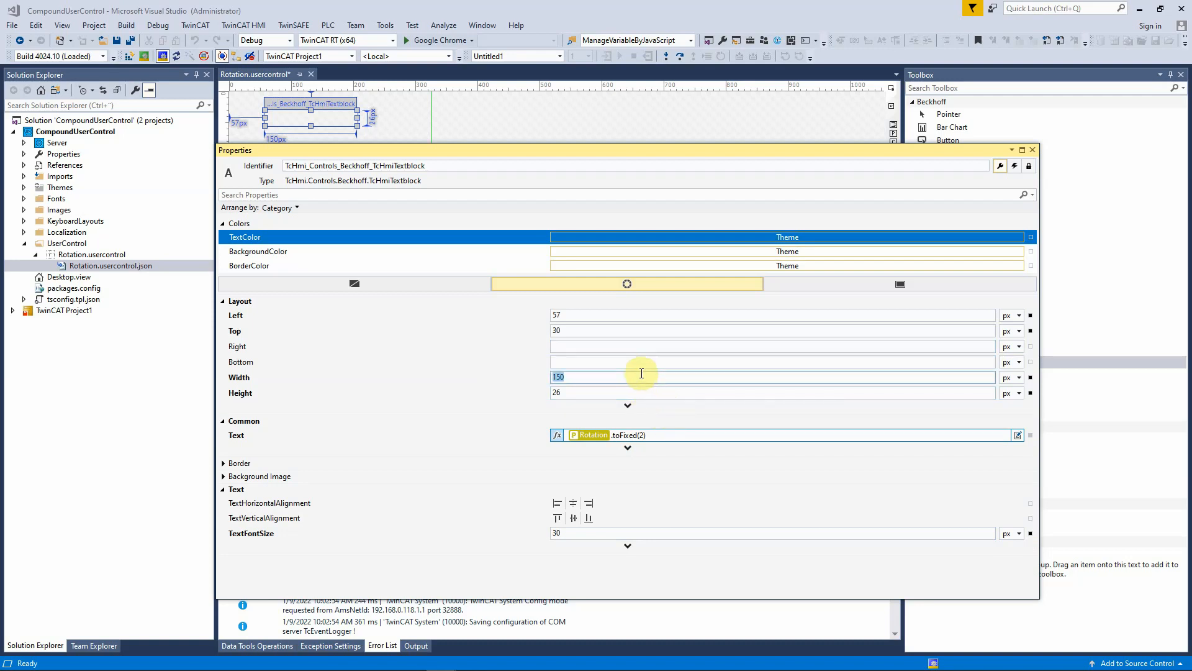
click(1033, 149)
click(369, 176)
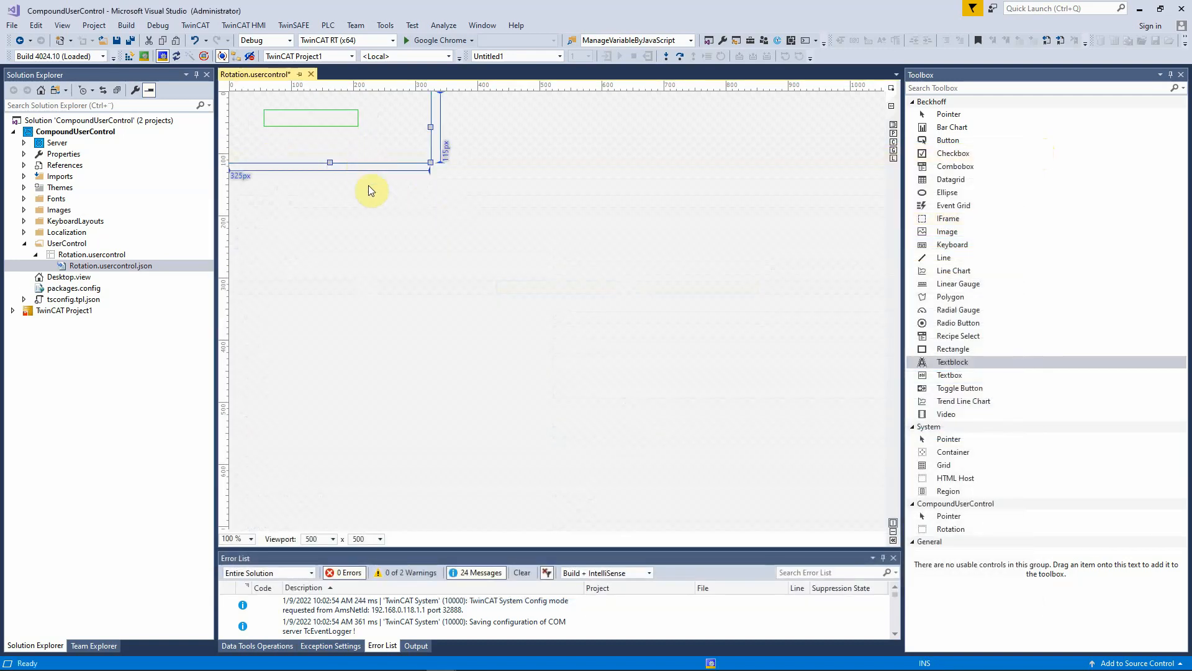
click(330, 117)
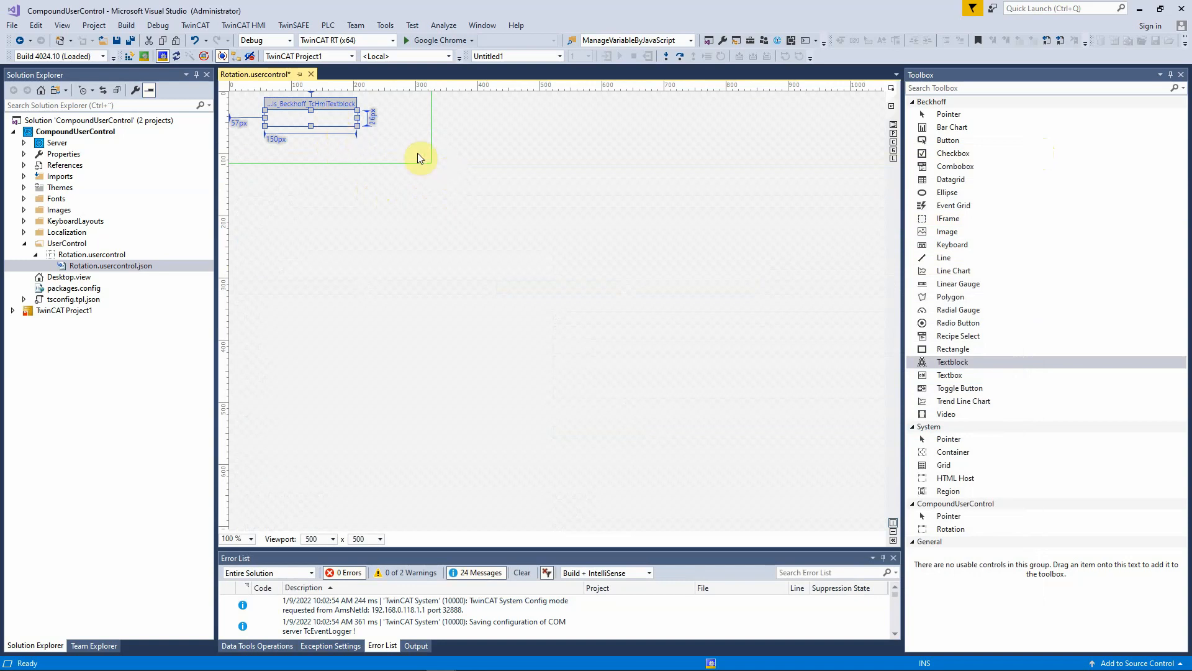
Add a custom event to the textblock and bind it to the Alarm parameter.
key(F4)
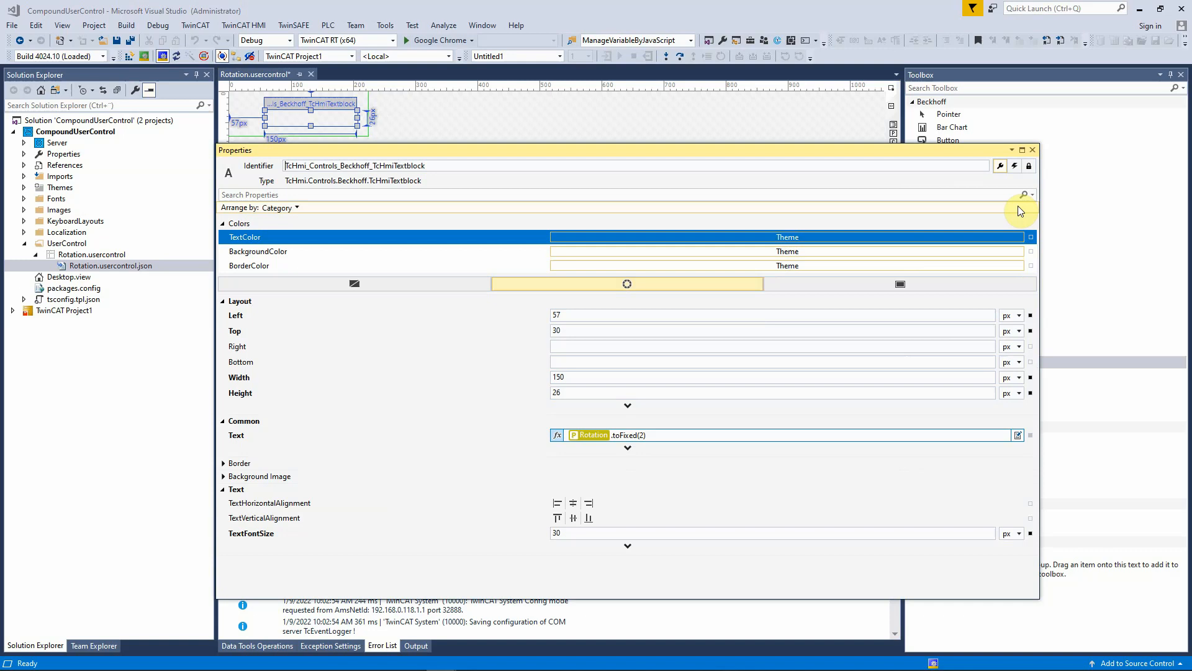
click(1014, 166)
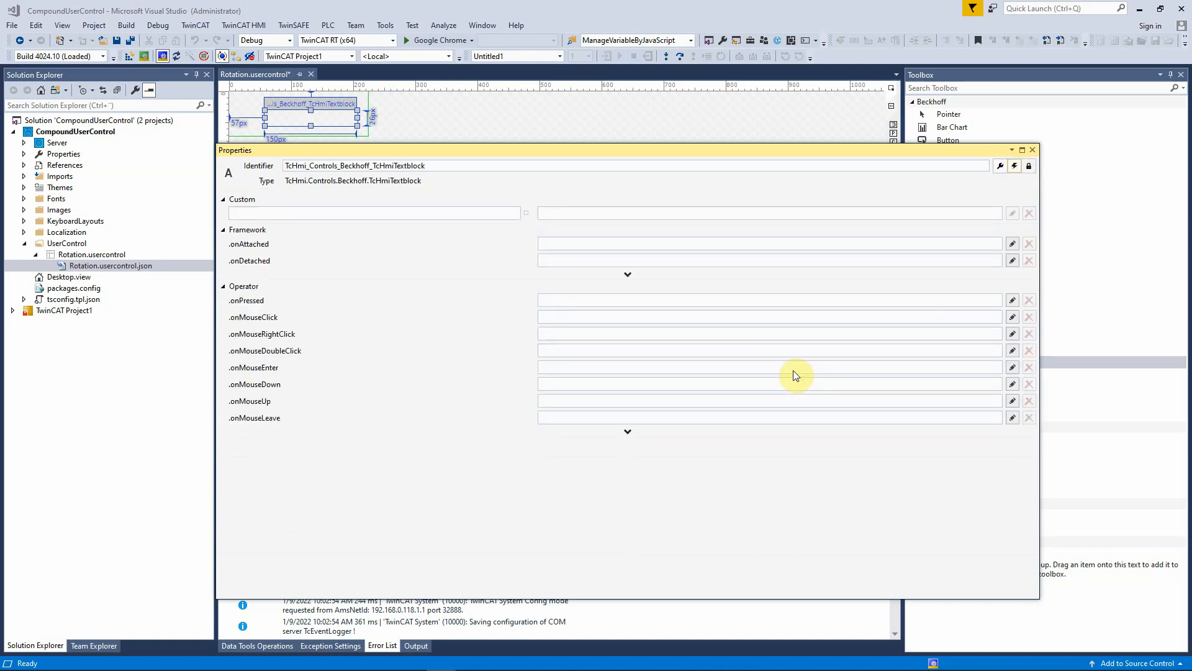
right_click(524, 215)
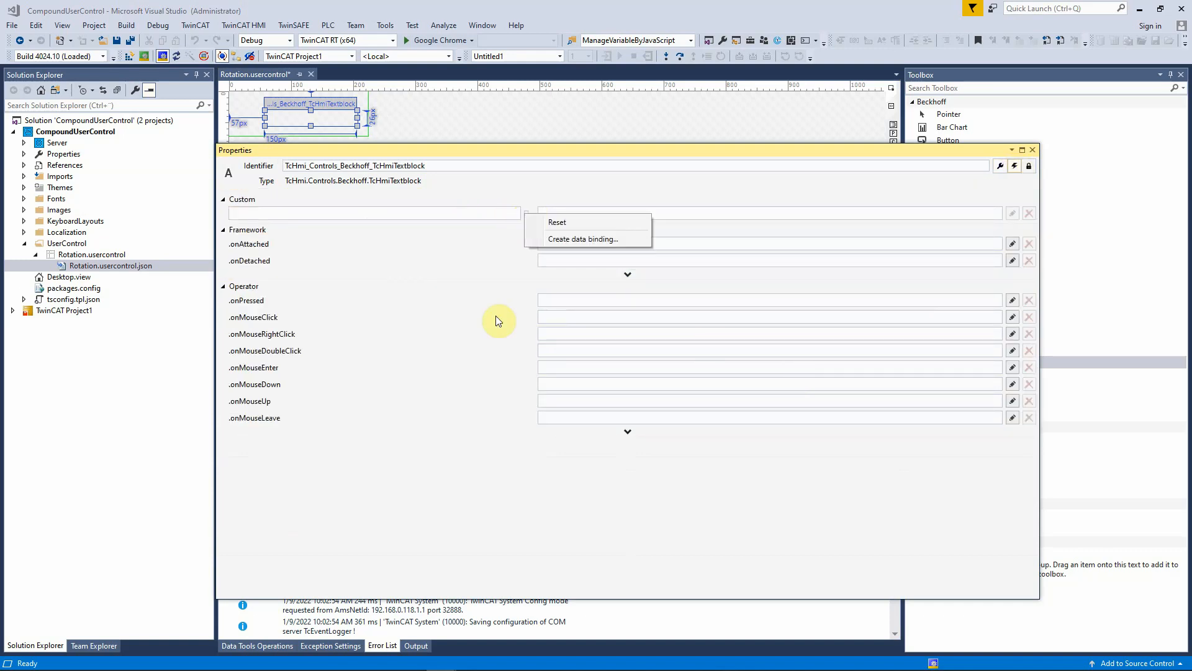
click(575, 239)
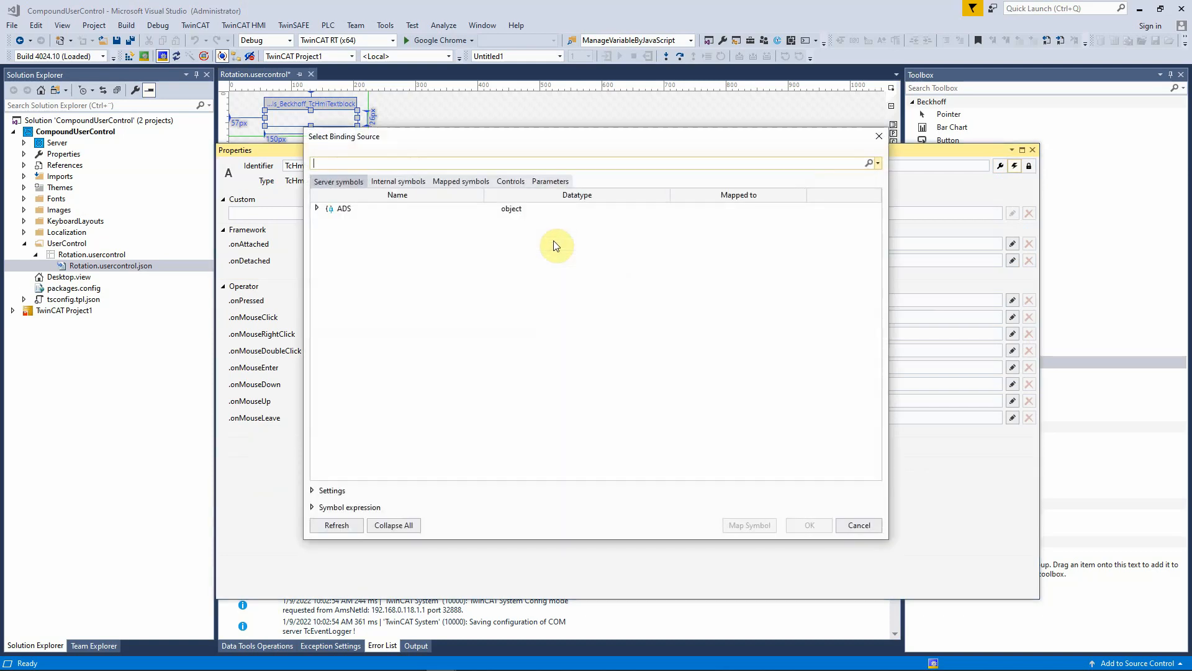
click(550, 181)
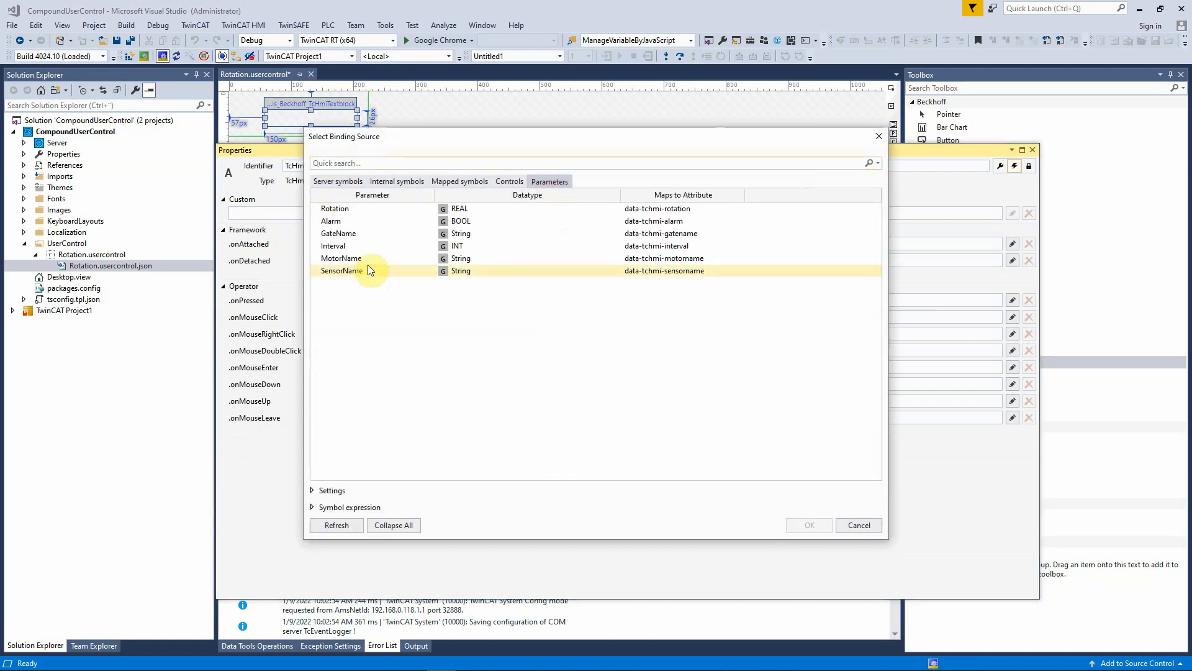
double_click(357, 221)
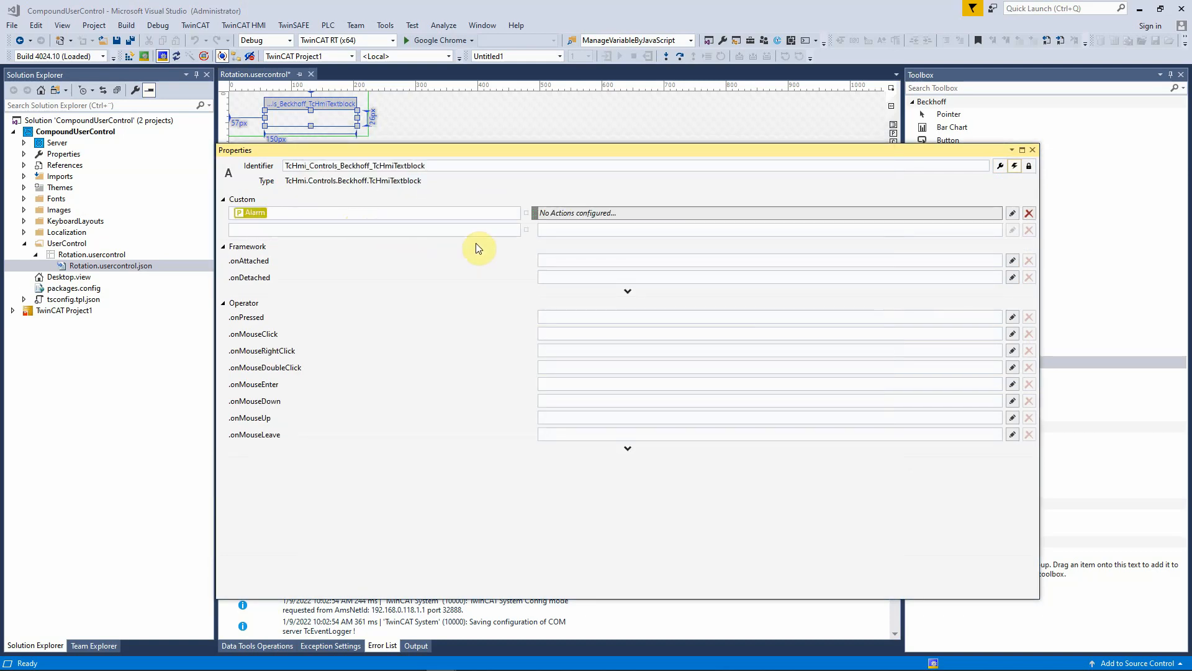
Configure the Alarm event's actions with a condition testing for True that writes the textblock's TextColor in both branches.
click(1012, 213)
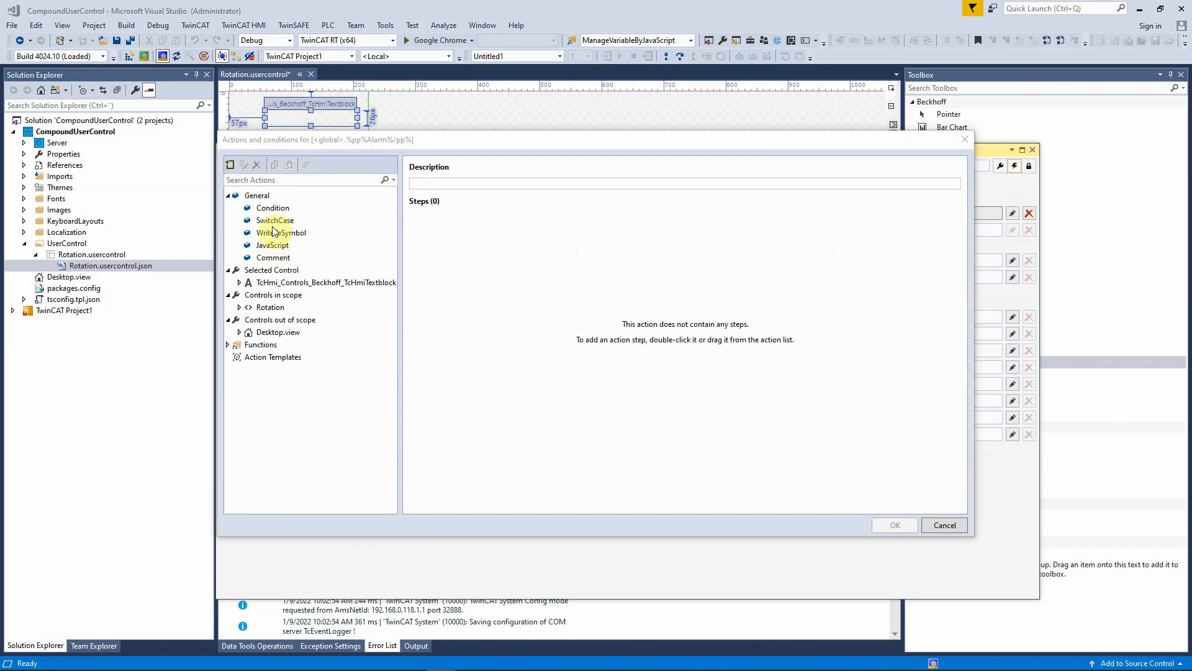
drag(273, 208, 536, 257)
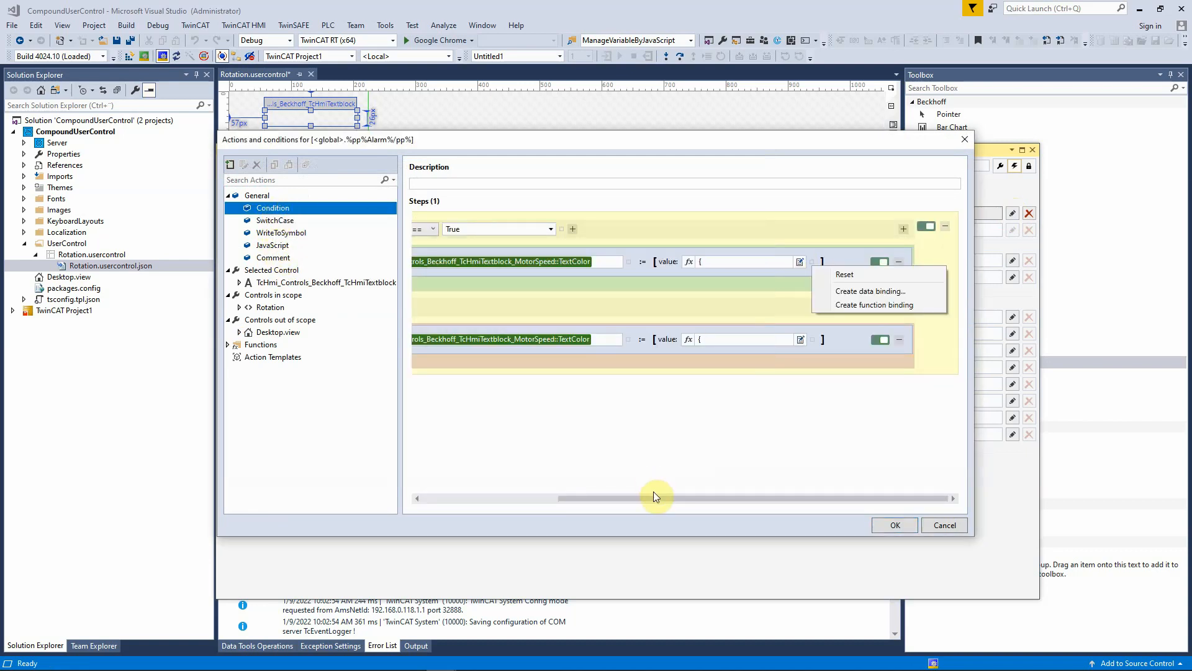
drag(654, 494, 649, 494)
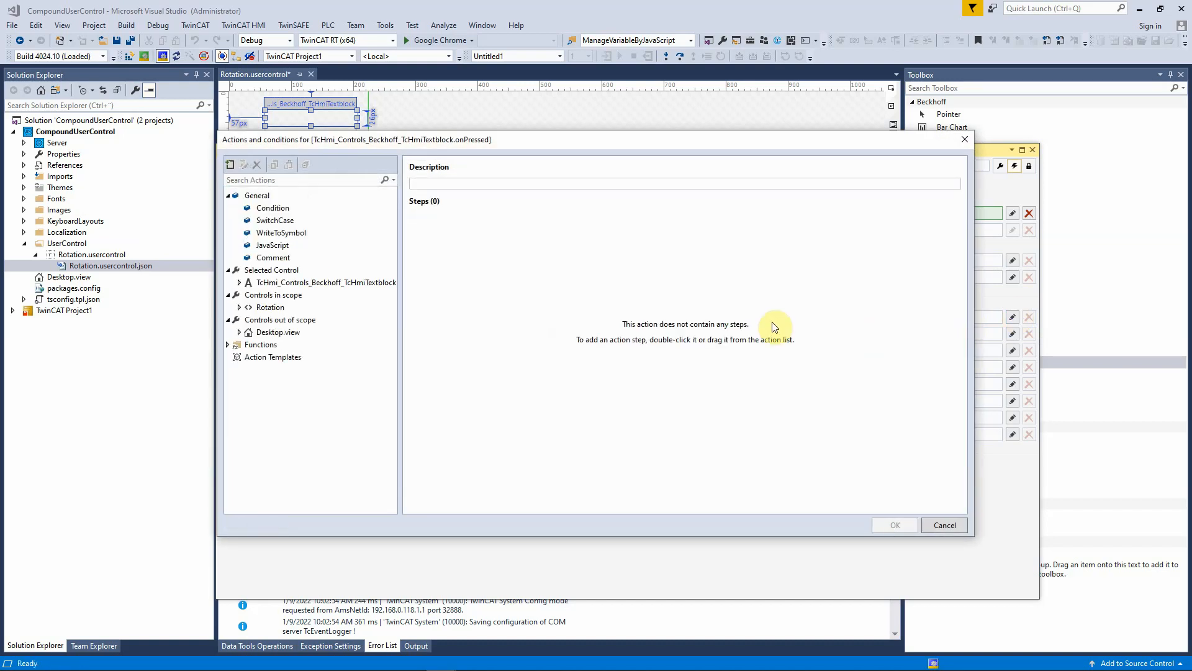
click(934, 525)
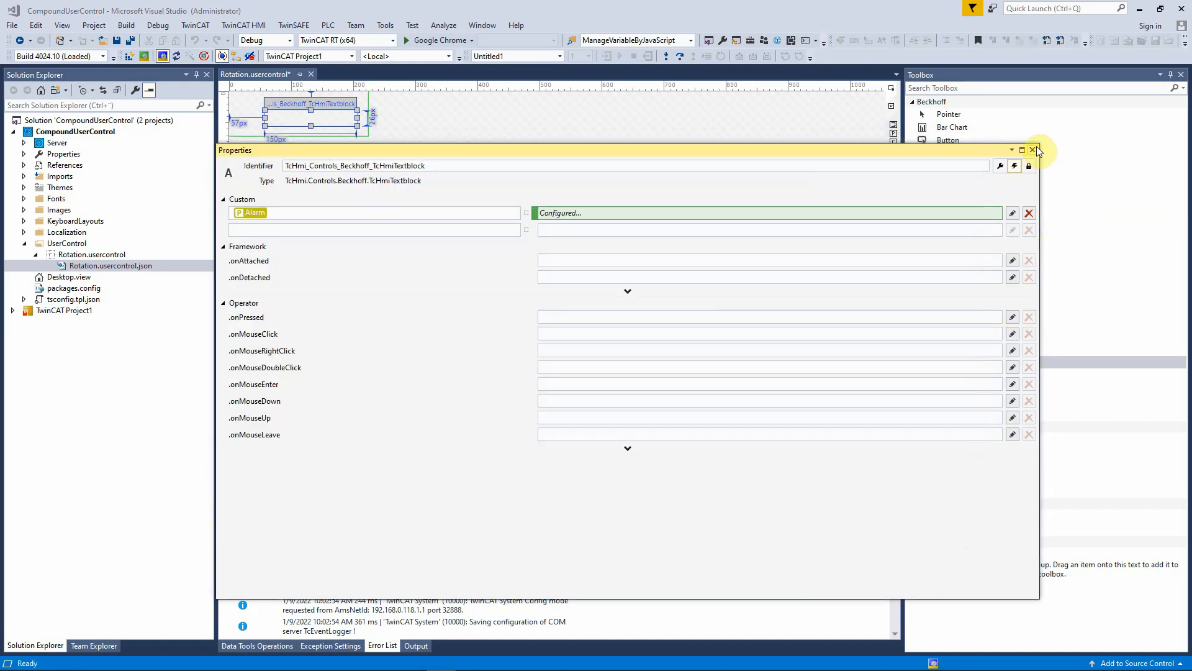
Save all changes and close the Rotation user control along with its properties window.
click(1033, 149)
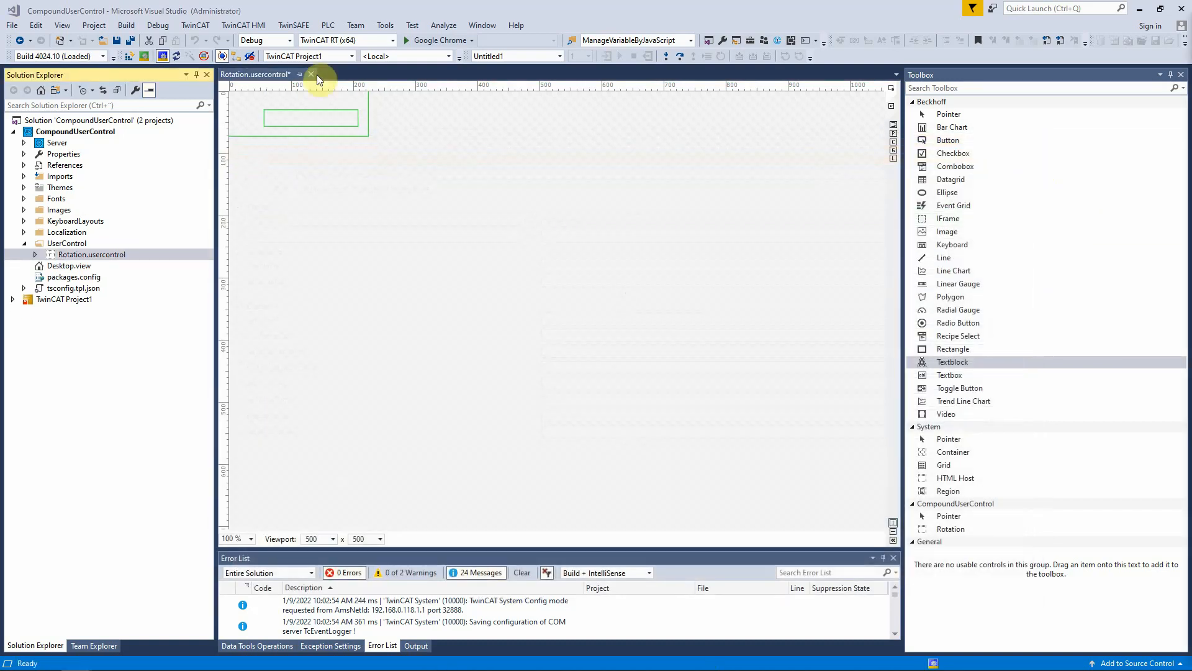
click(128, 41)
Add a new user control named Motor.usercontrol to the UserControl folder.
right_click(99, 242)
mouse_move(174, 249)
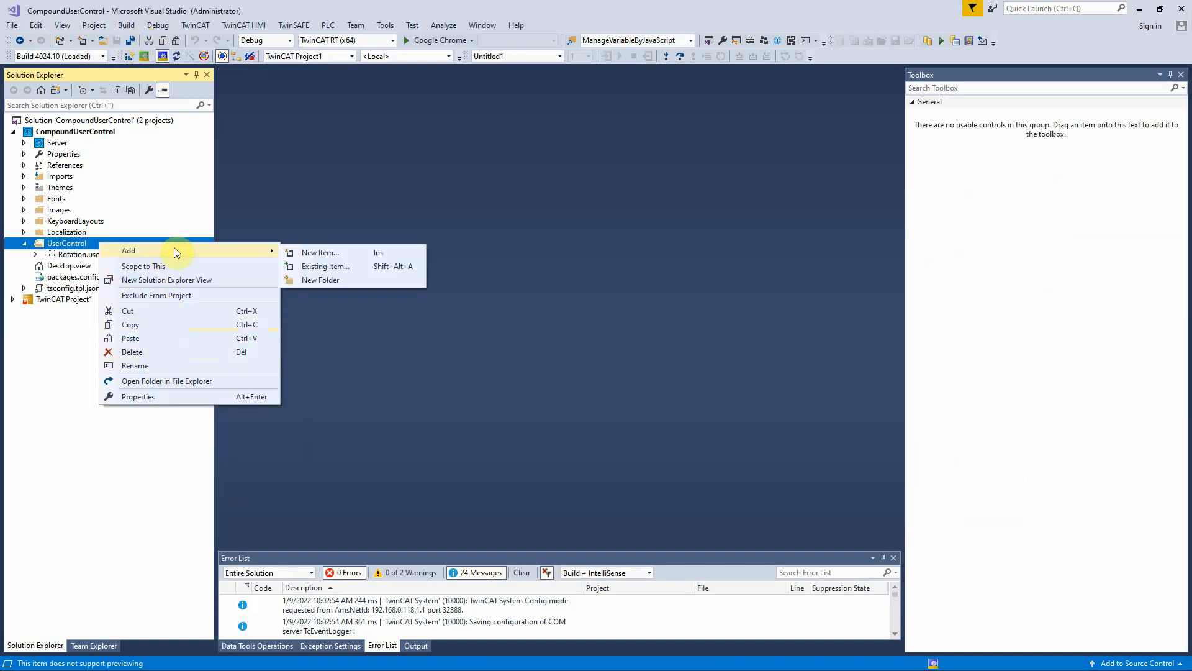
click(321, 255)
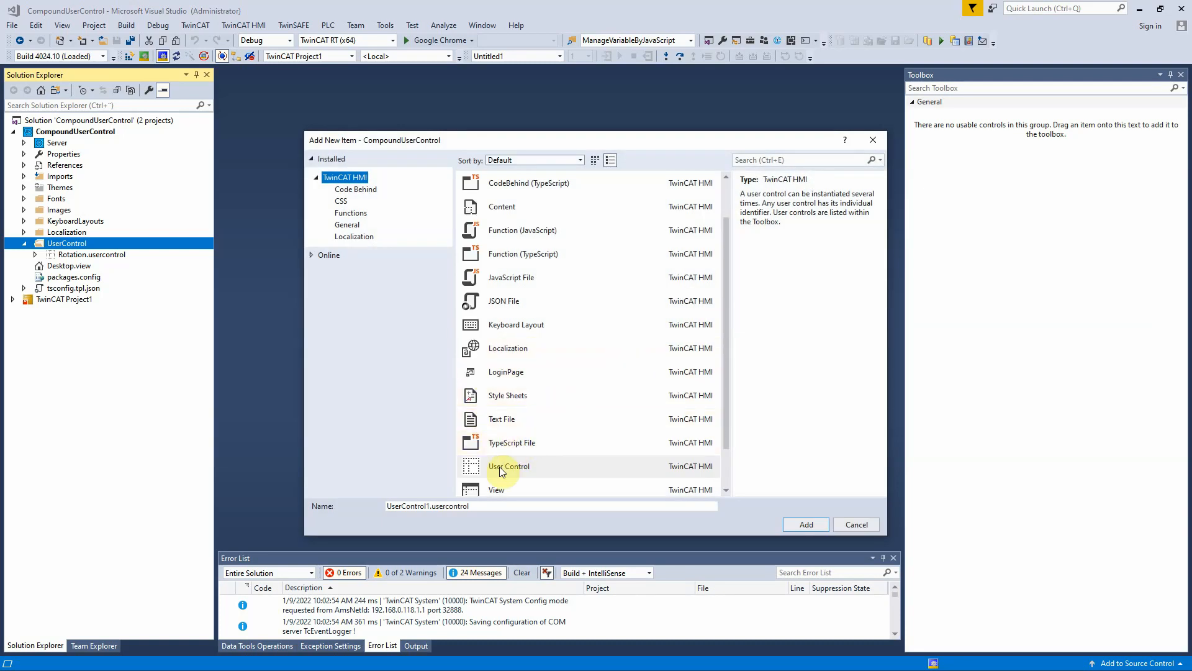
click(503, 472)
click(429, 505)
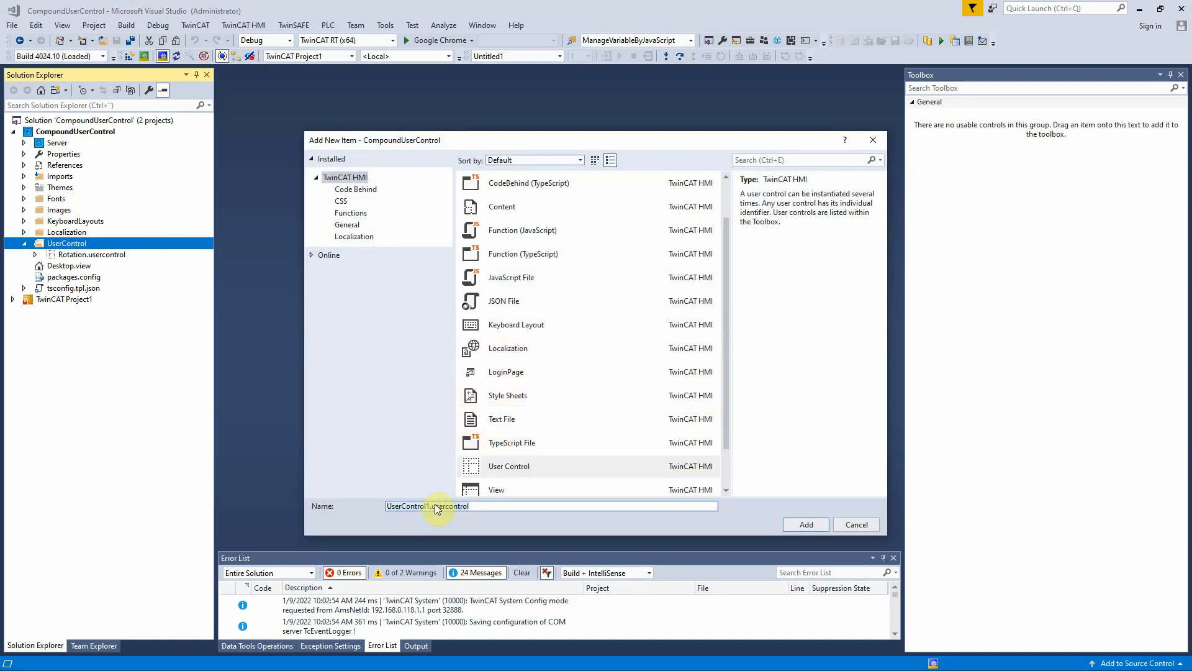
key(BackSpace)
key(BackSpace)
key(BackSpace)
key(BackSpace)
key(BackSpace)
key(BackSpace)
key(BackSpace)
key(BackSpace)
key(BackSpace)
key(BackSpace)
key(BackSpace)
key(BackSpace)
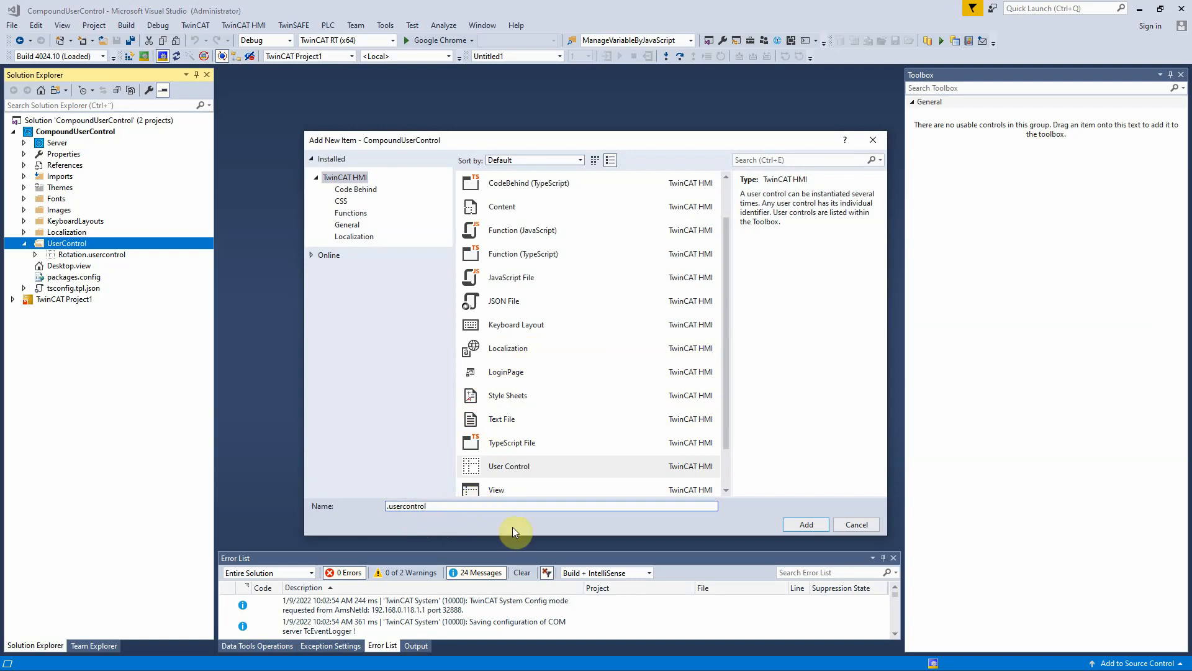
text(Motor)
click(806, 525)
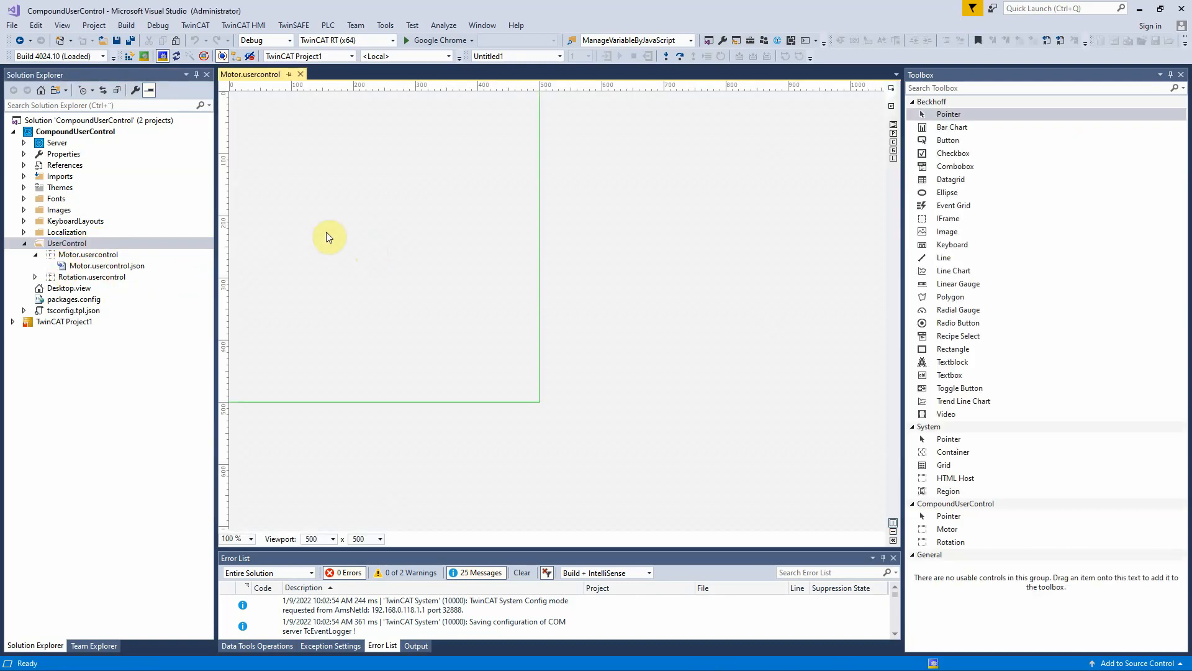
Place two Rotation user controls side by side in the Motor control, at about 43 px and 211 px left and 245 px top.
click(93, 277)
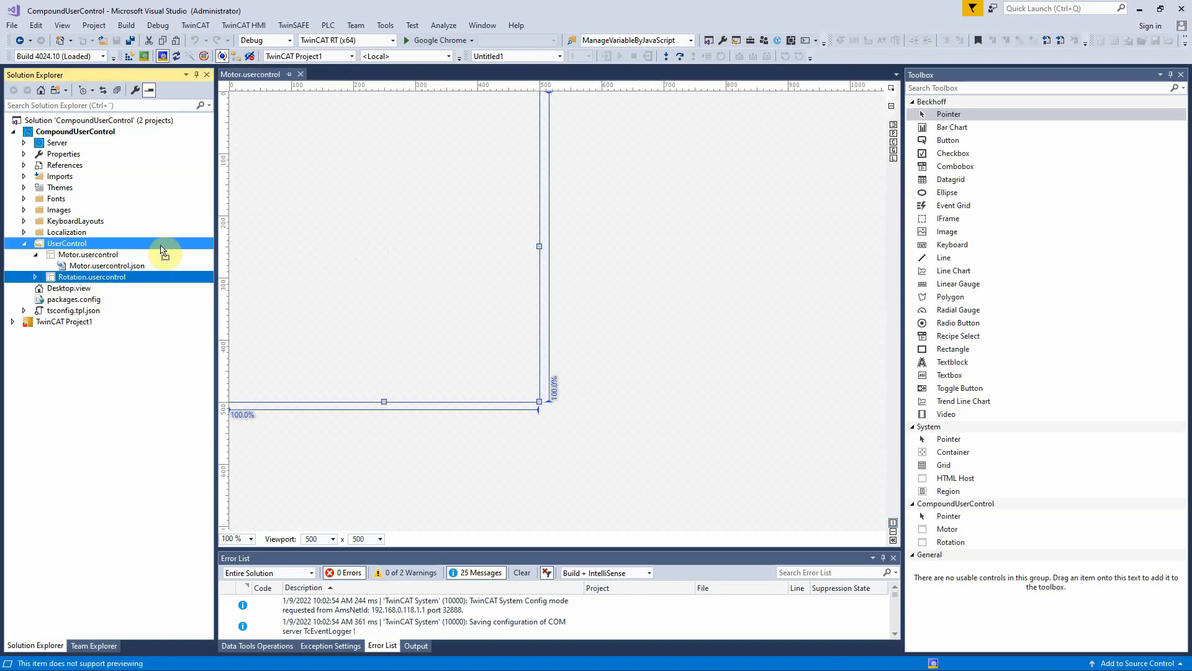
click(297, 268)
drag(317, 271, 302, 264)
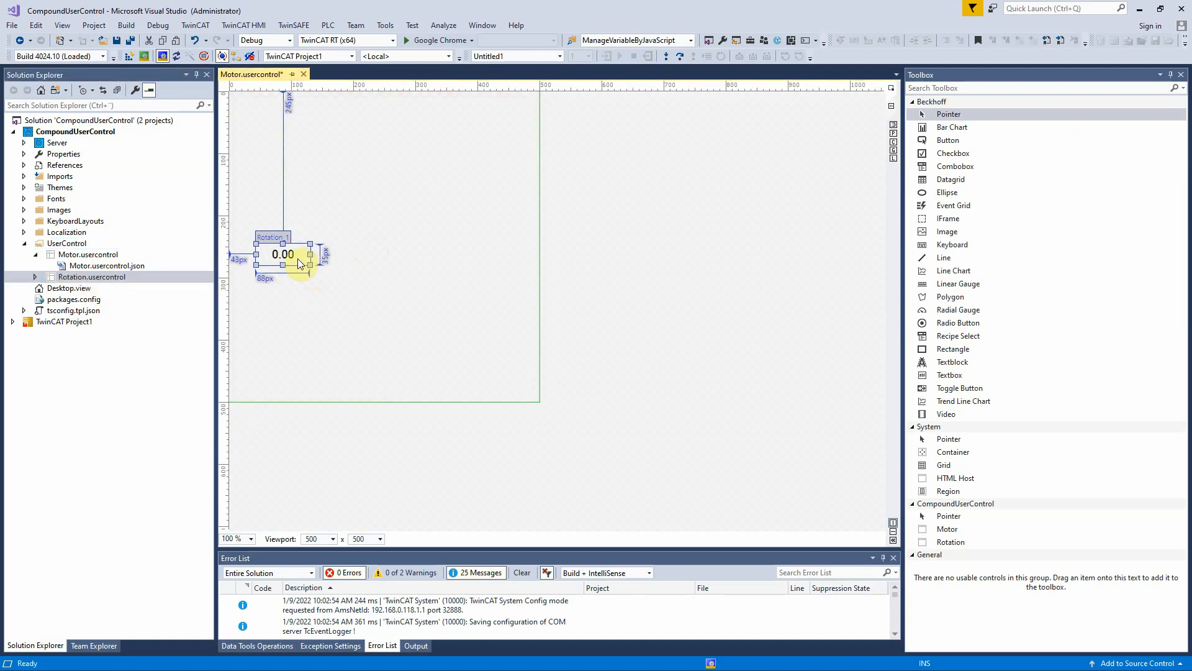
drag(82, 277, 388, 267)
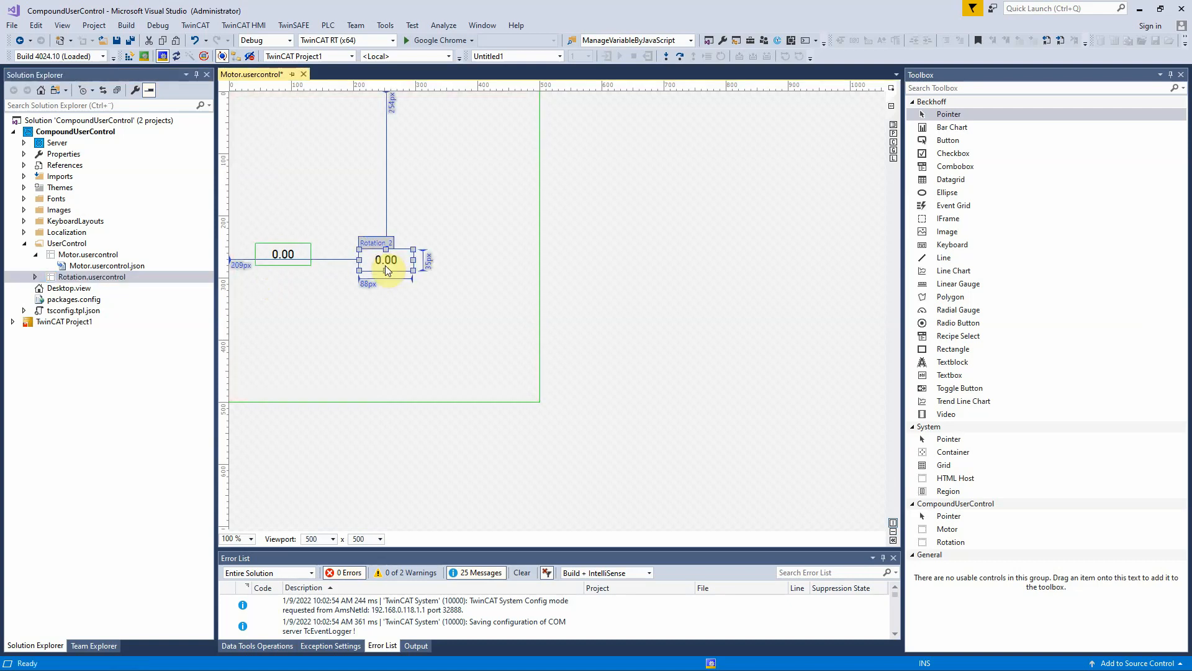
click(392, 352)
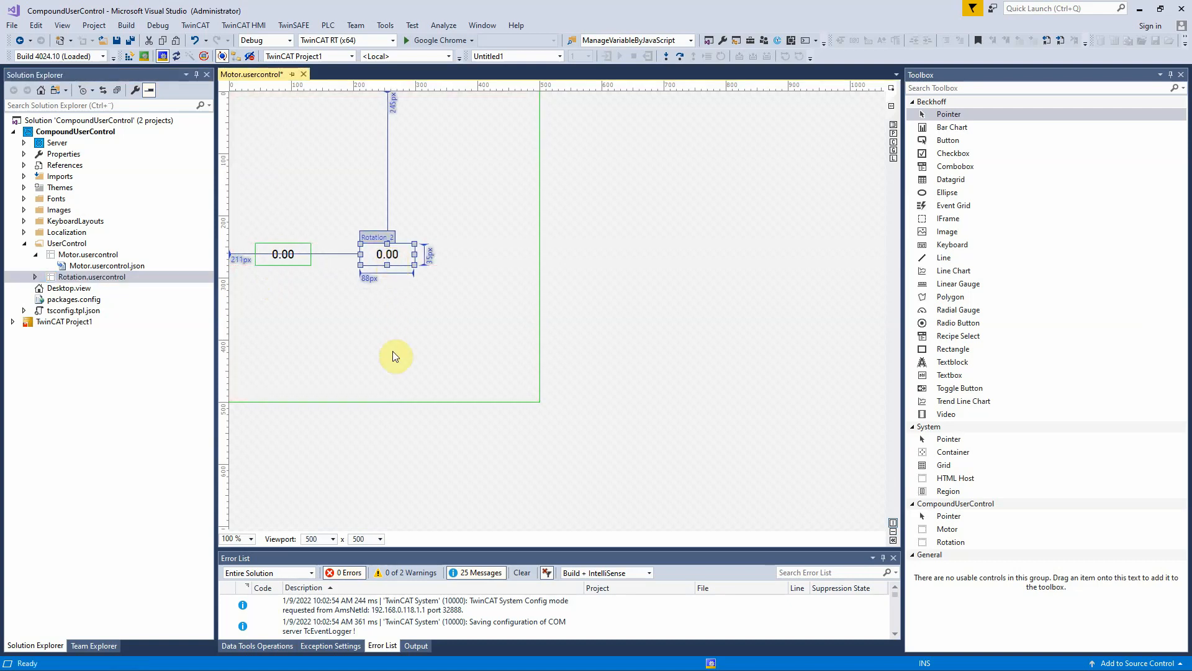
Insert the motor.svg image above the two Rotation controls and shrink it to about 166 by 78 px.
click(25, 188)
click(24, 222)
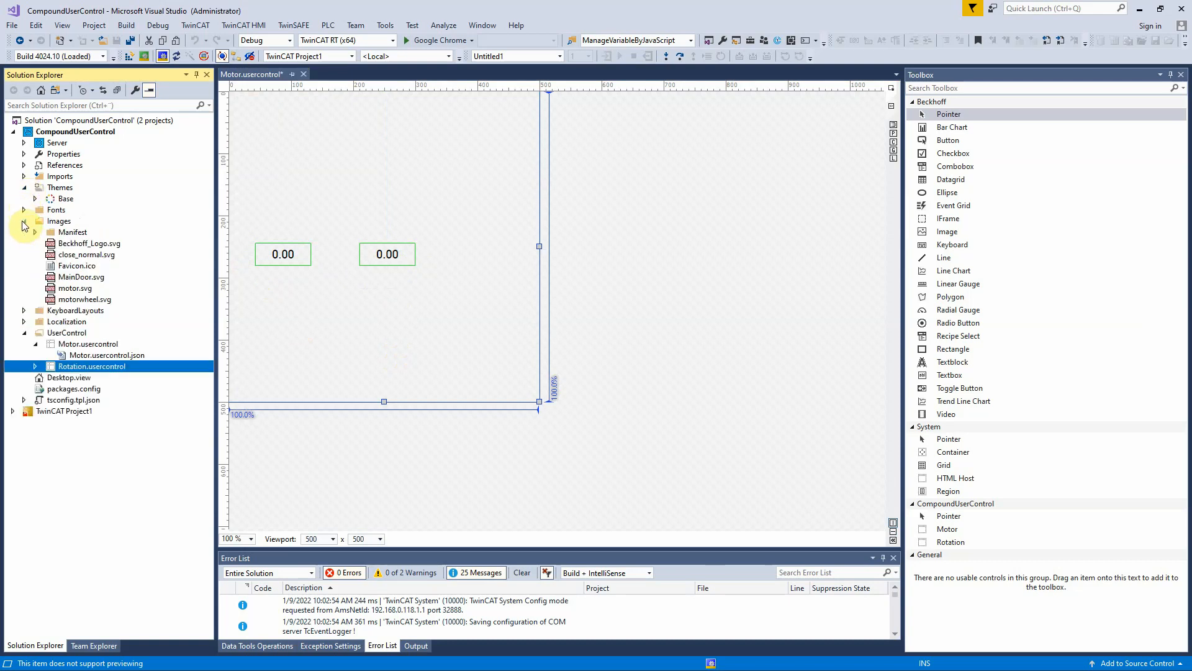
drag(93, 288, 370, 192)
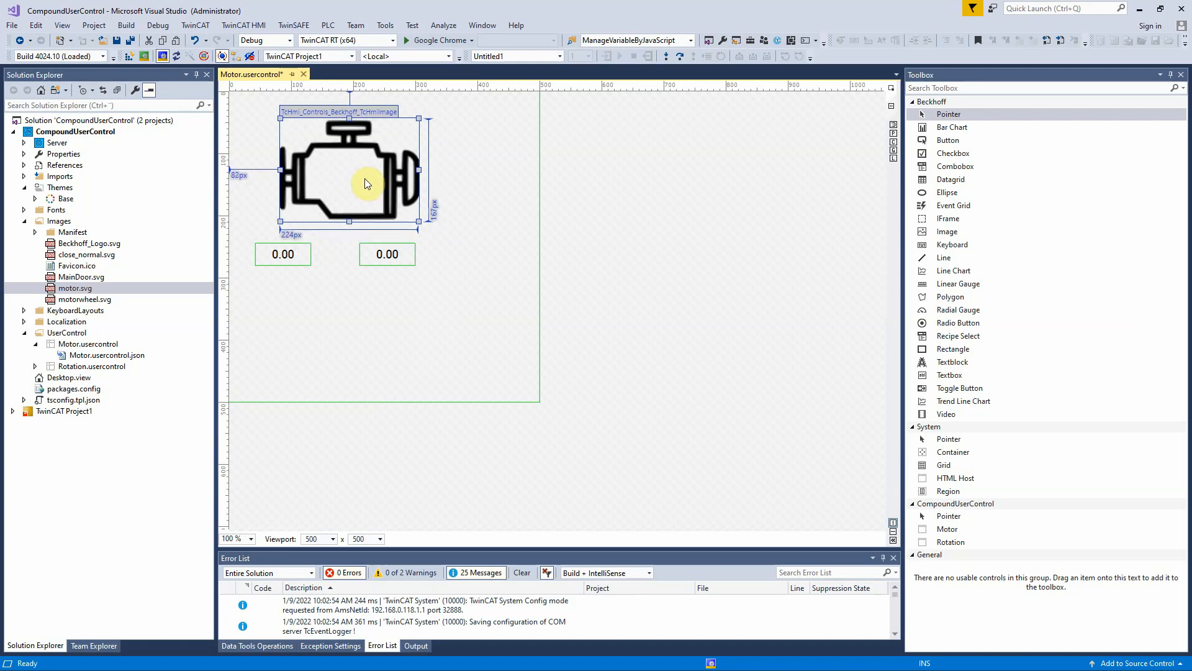
drag(421, 228, 380, 166)
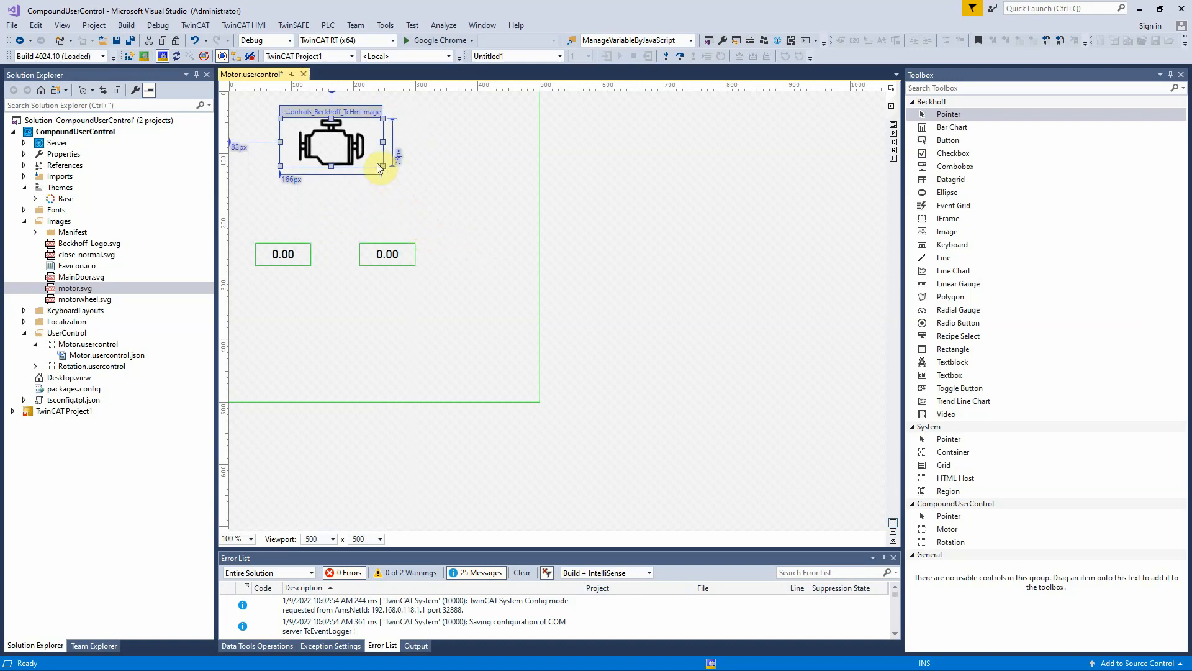
Inspect the identifier and parameters of the first Rotation instance in its properties.
click(305, 258)
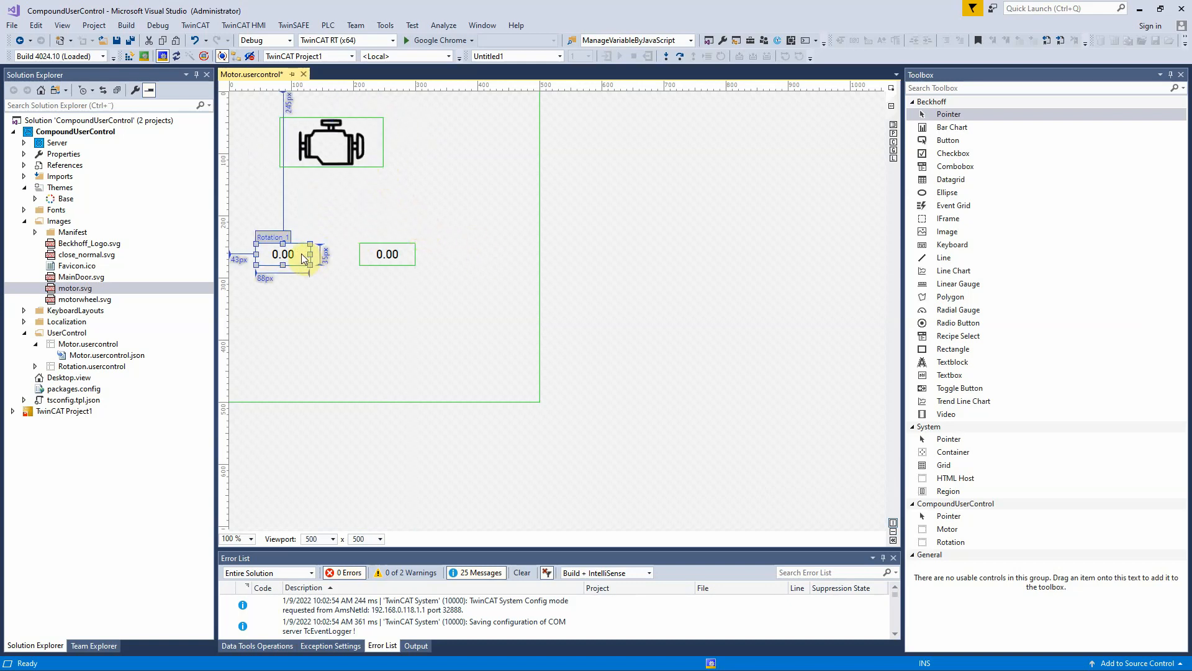
key(F4)
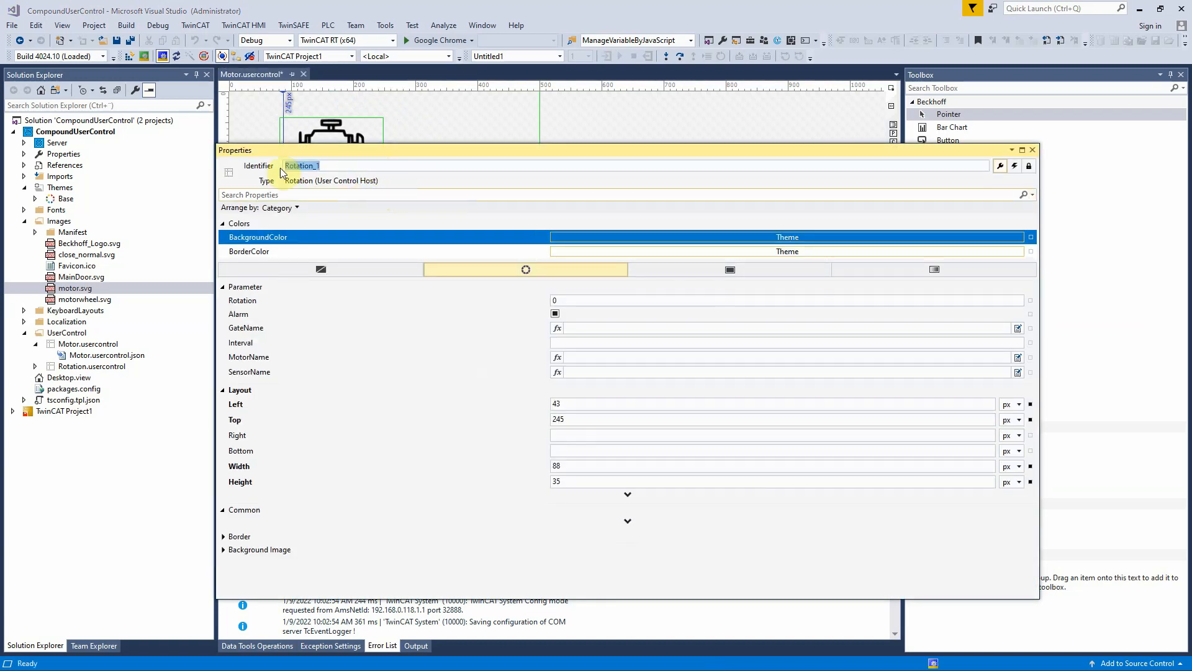
click(1033, 151)
Open the parameter definitions of the Motor user control and add a parameter MotorAlarm with datatype BOOL.
click(36, 365)
click(2, 5)
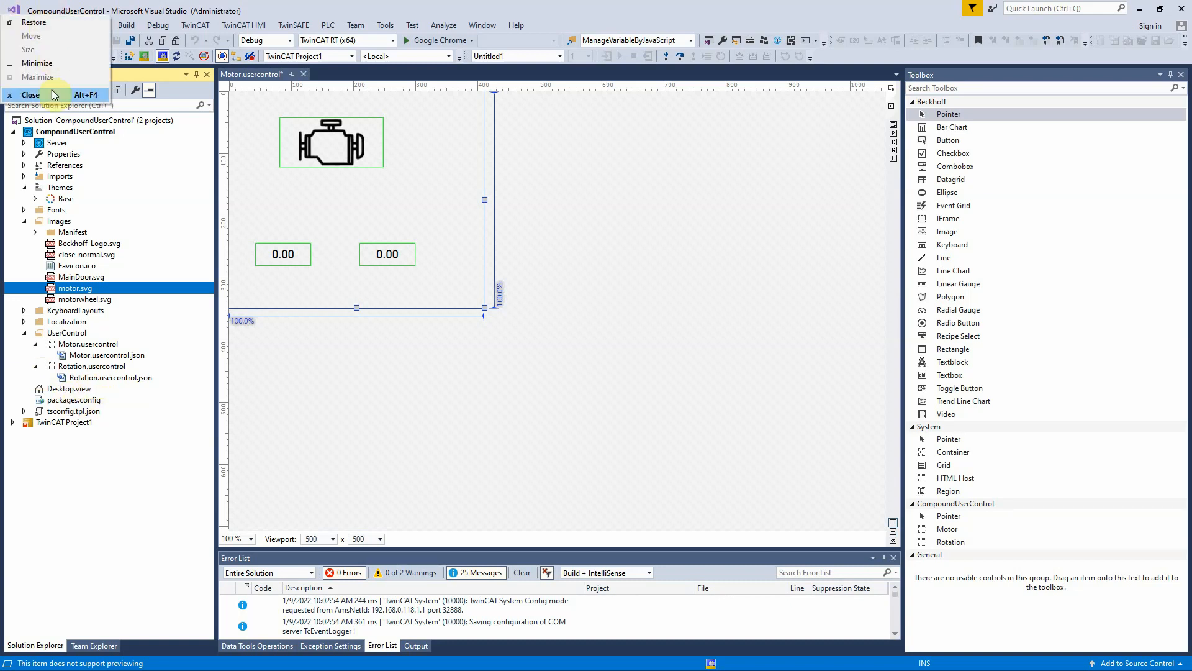
double_click(90, 378)
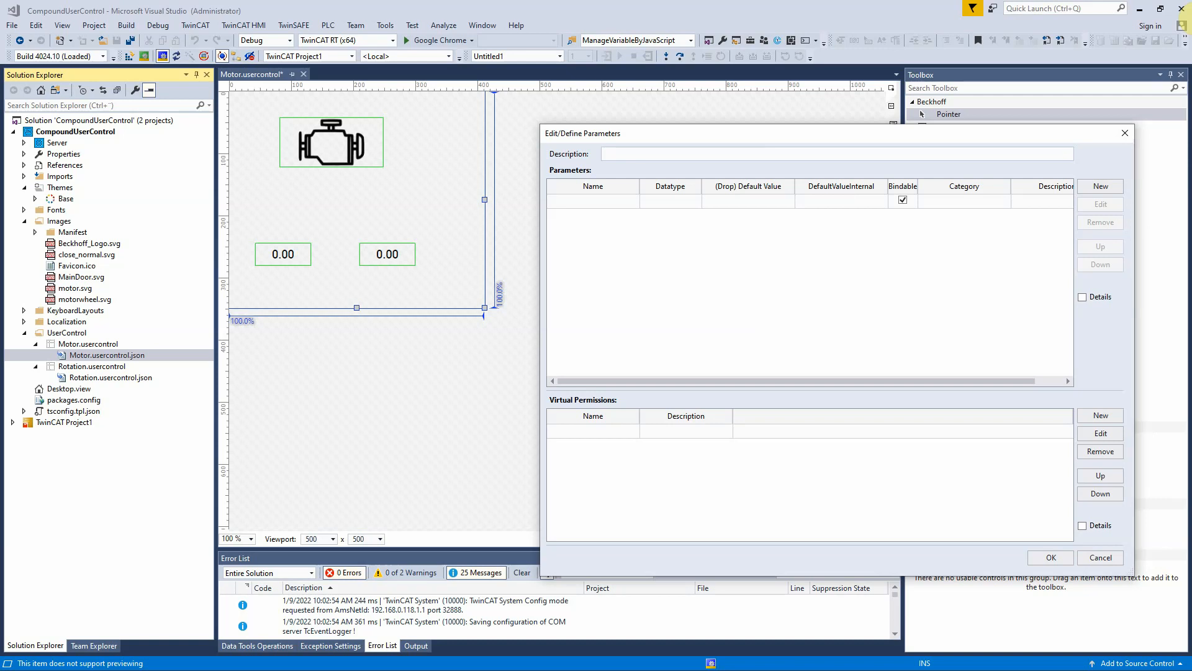
click(576, 203)
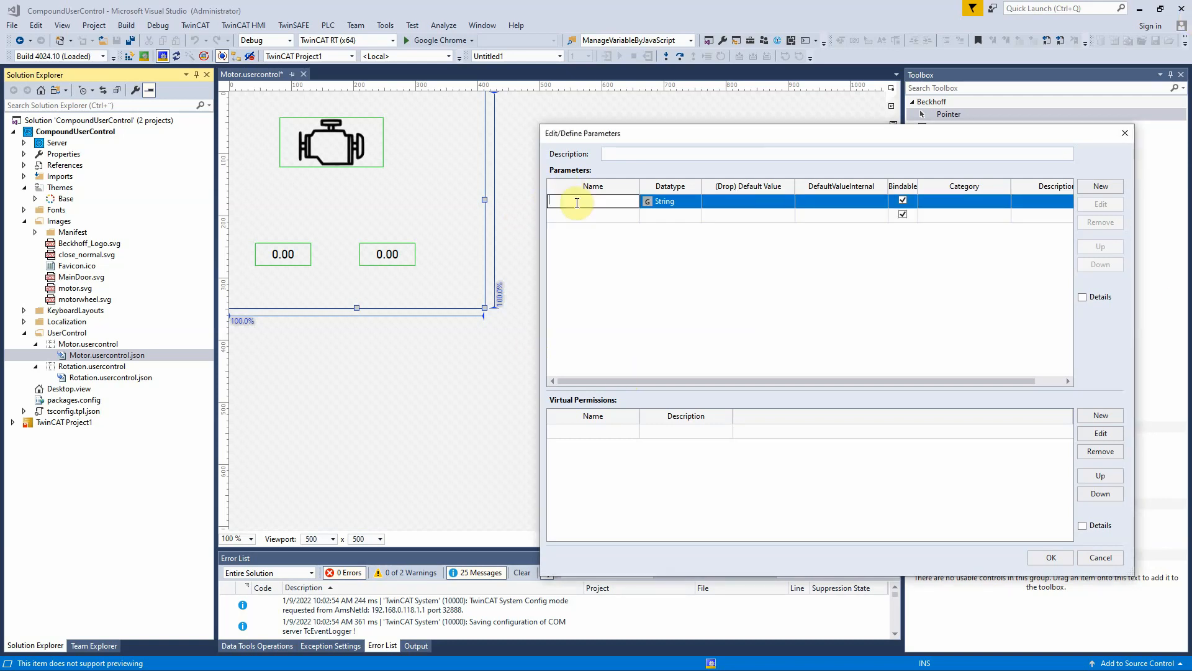
click(672, 205)
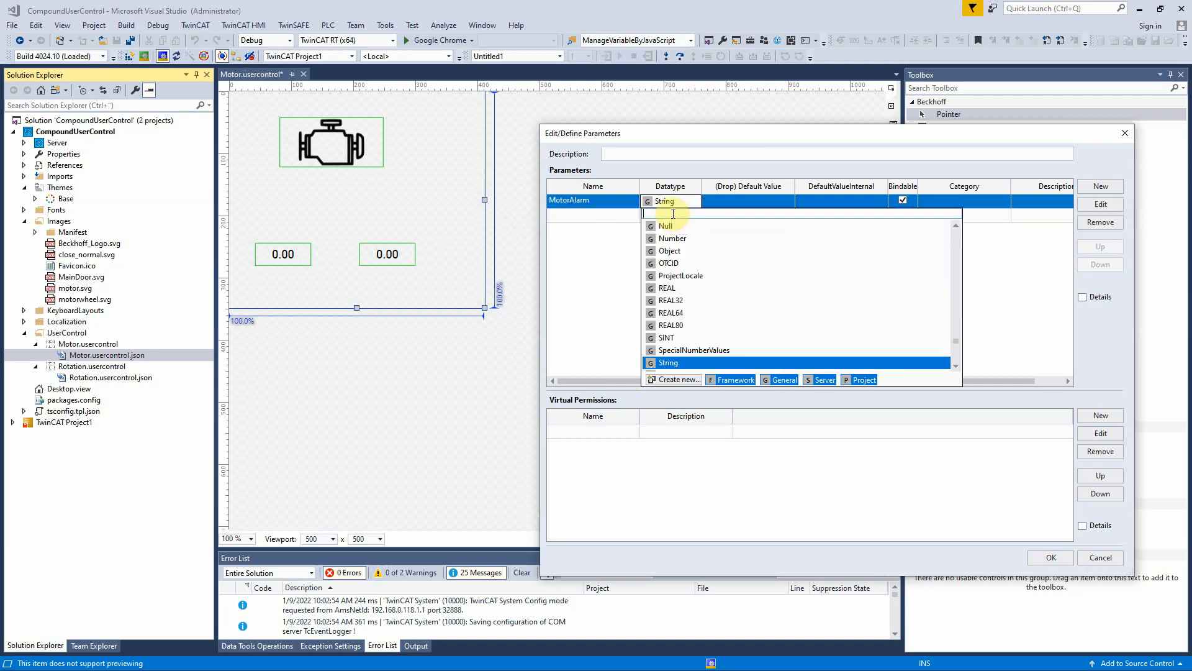
text(BOOL)
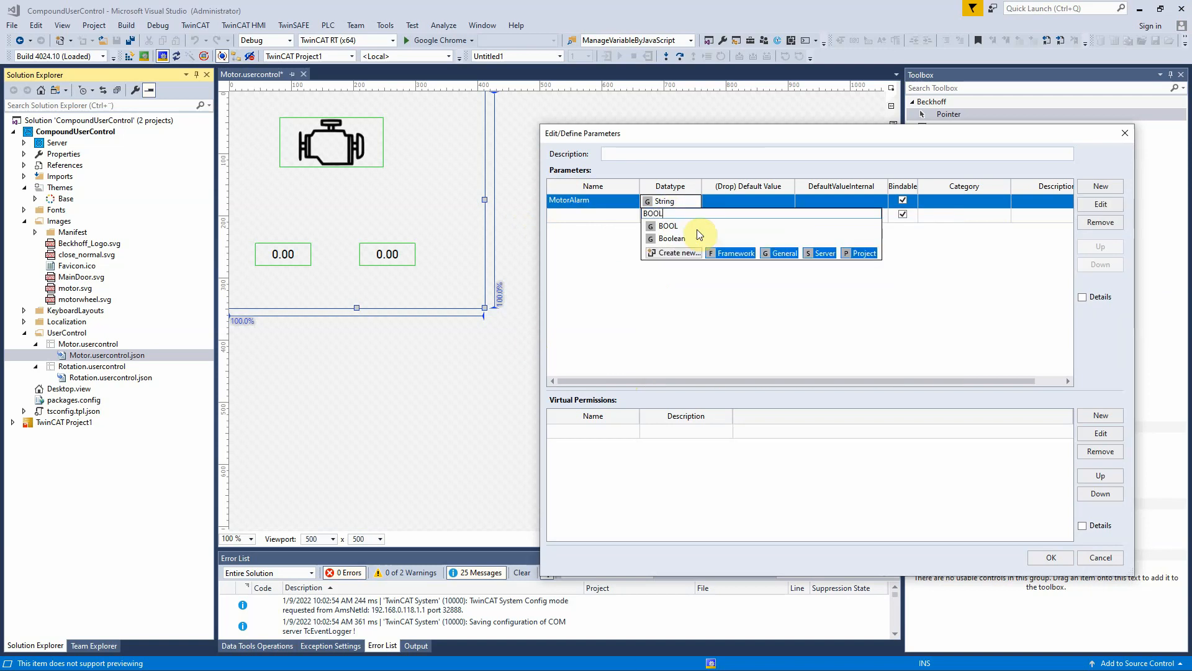
click(659, 226)
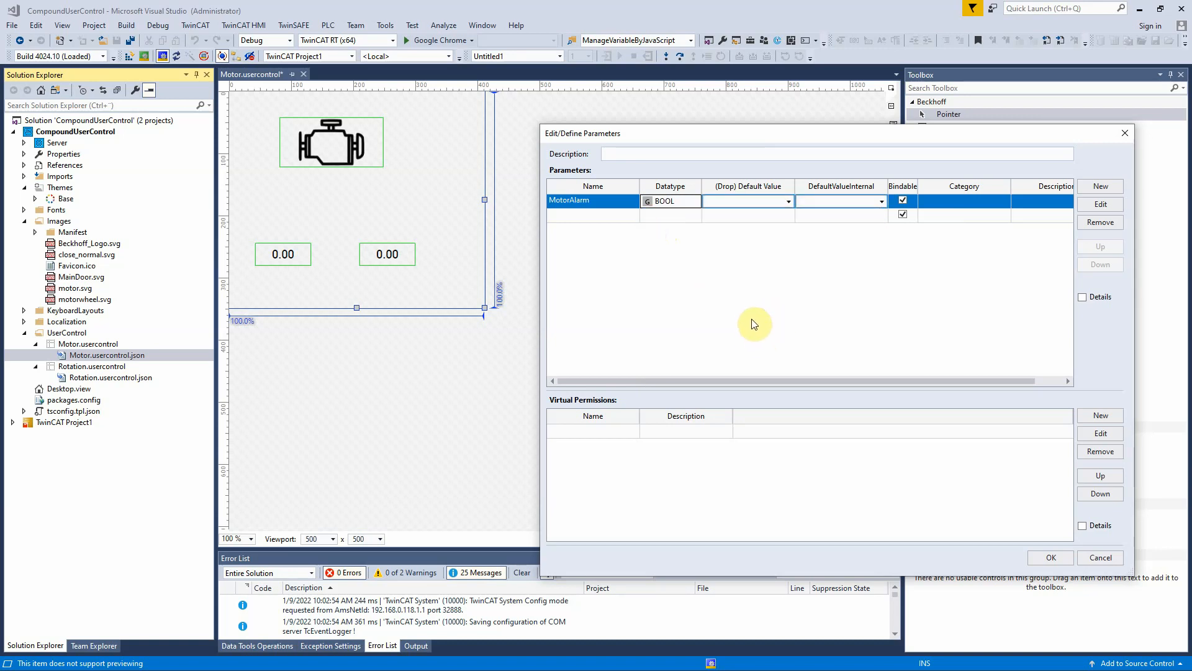
Add a parameter LeftWheelSpeed with datatype REAL.
click(606, 217)
text(LeftWheelSpeed)
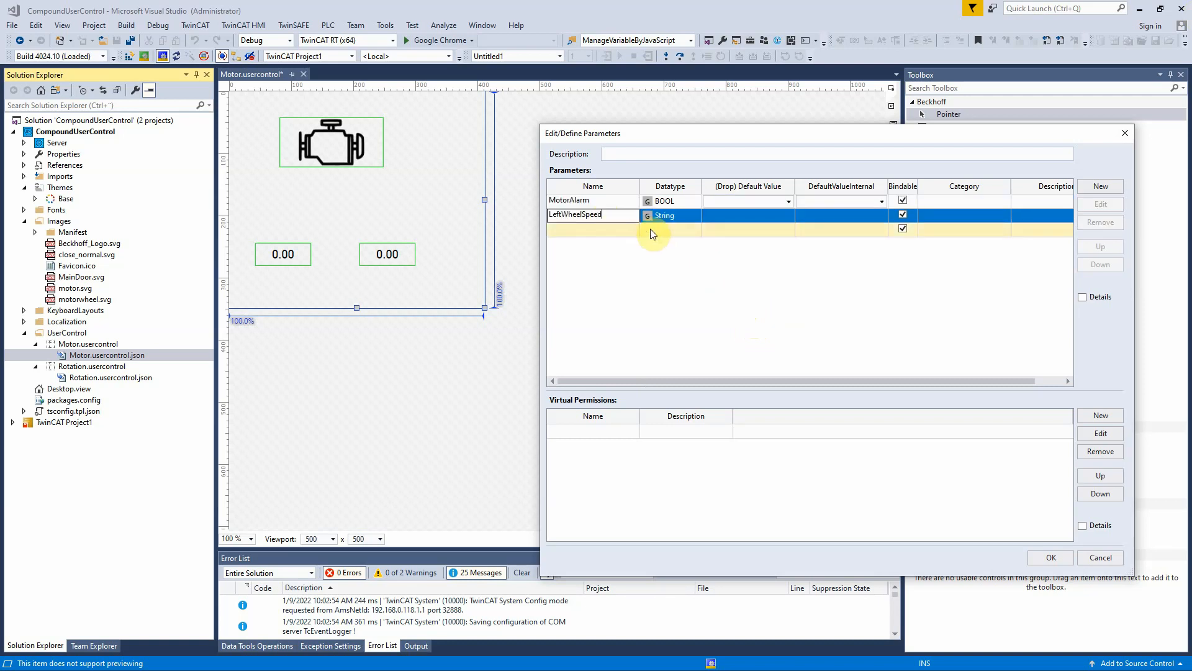
click(683, 215)
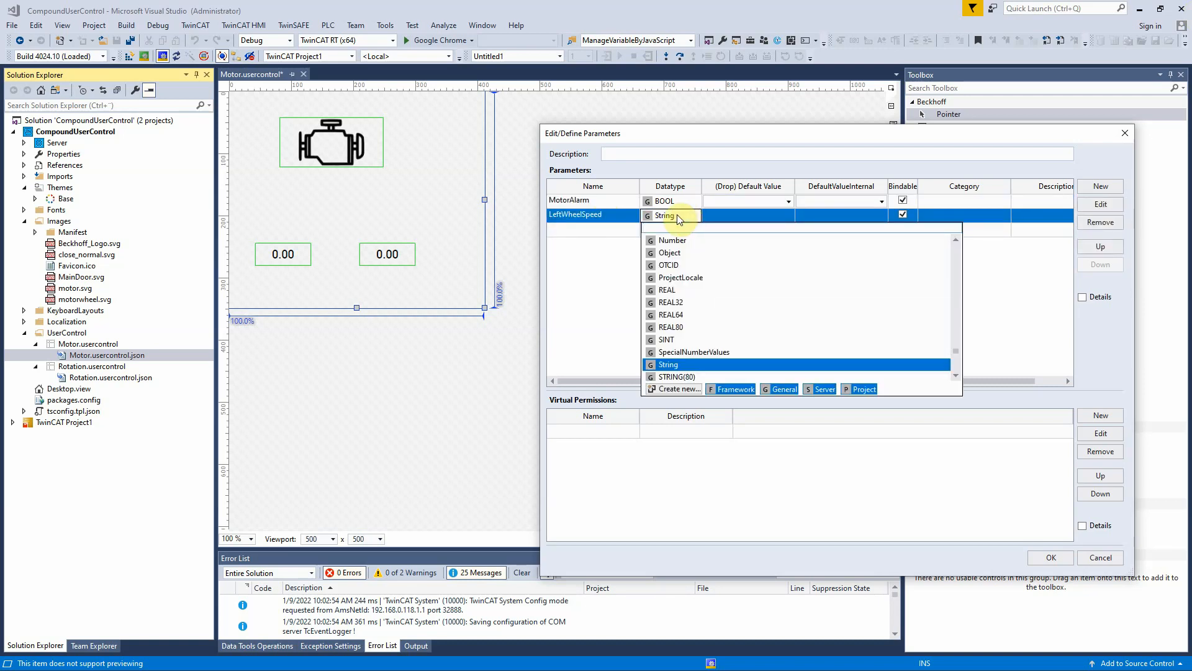
text(REAL)
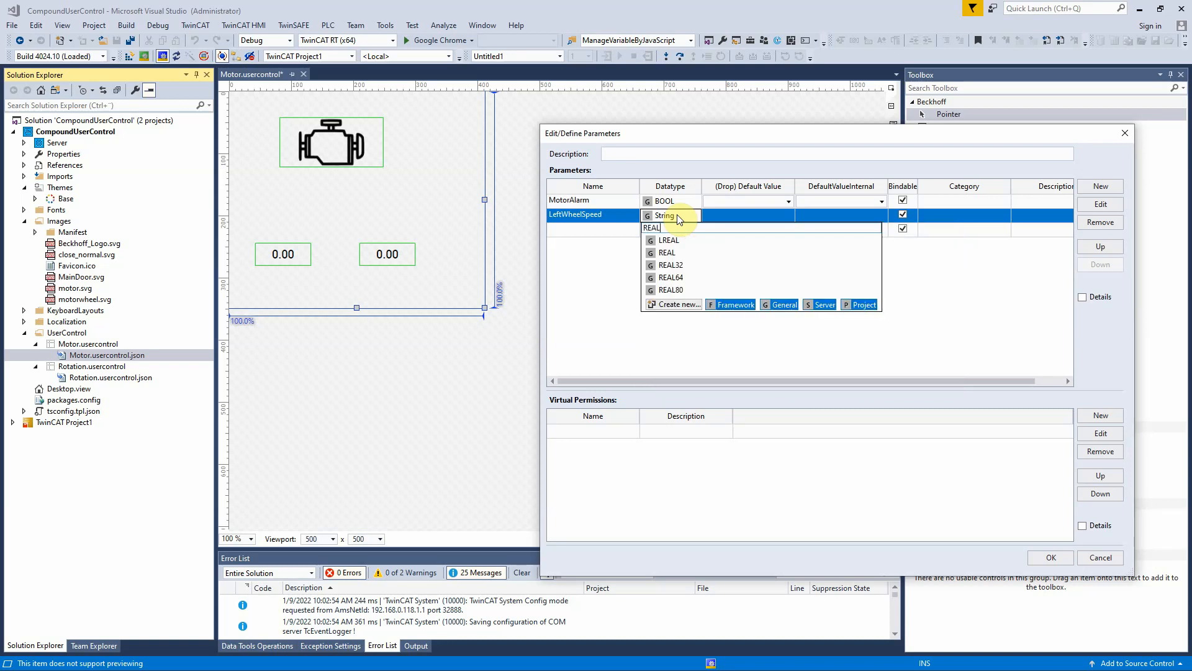
click(669, 252)
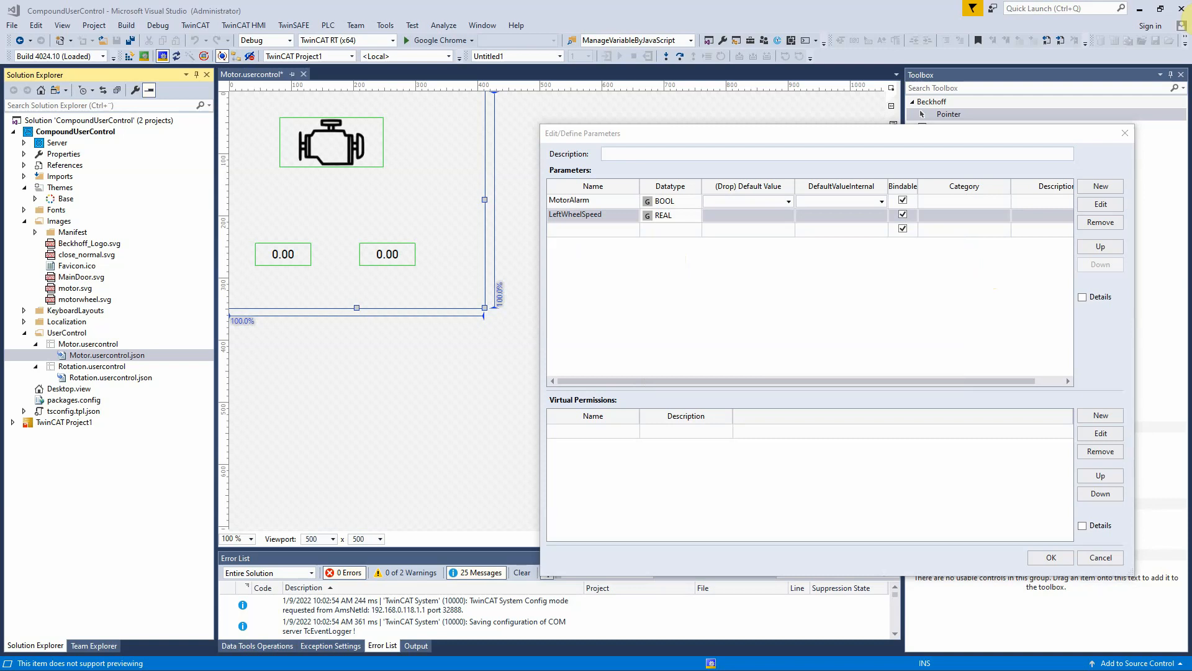
Add a parameter RightWheelSpeed with datatype REAL.
click(596, 230)
text(RightWheelSpeed)
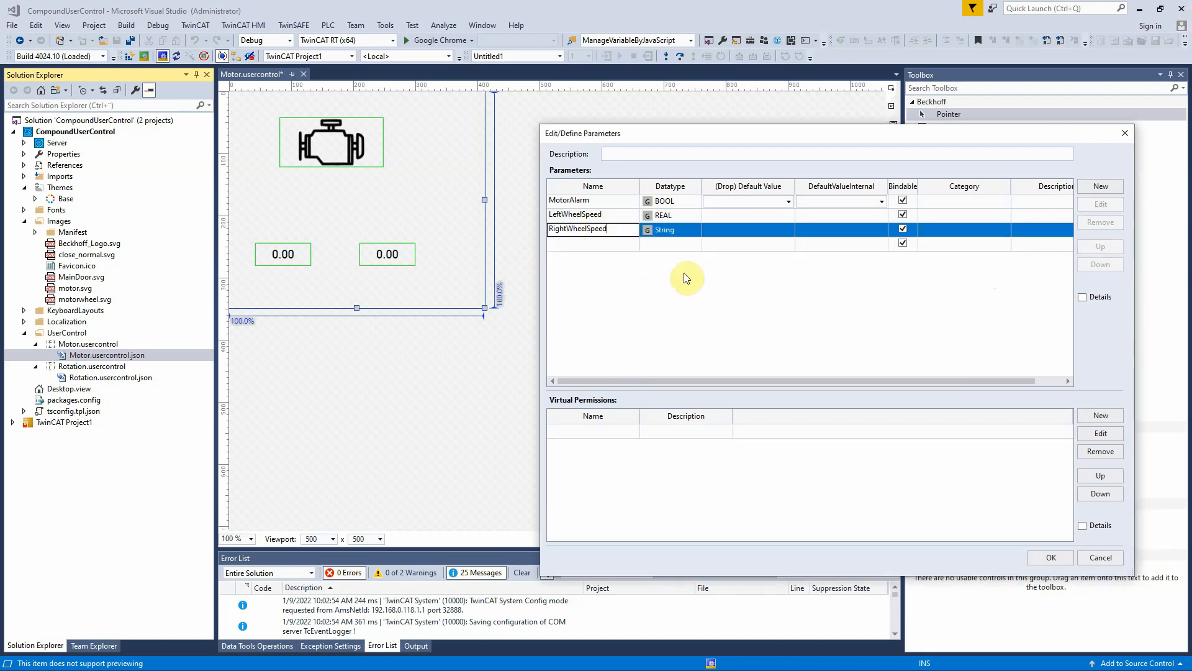
click(687, 234)
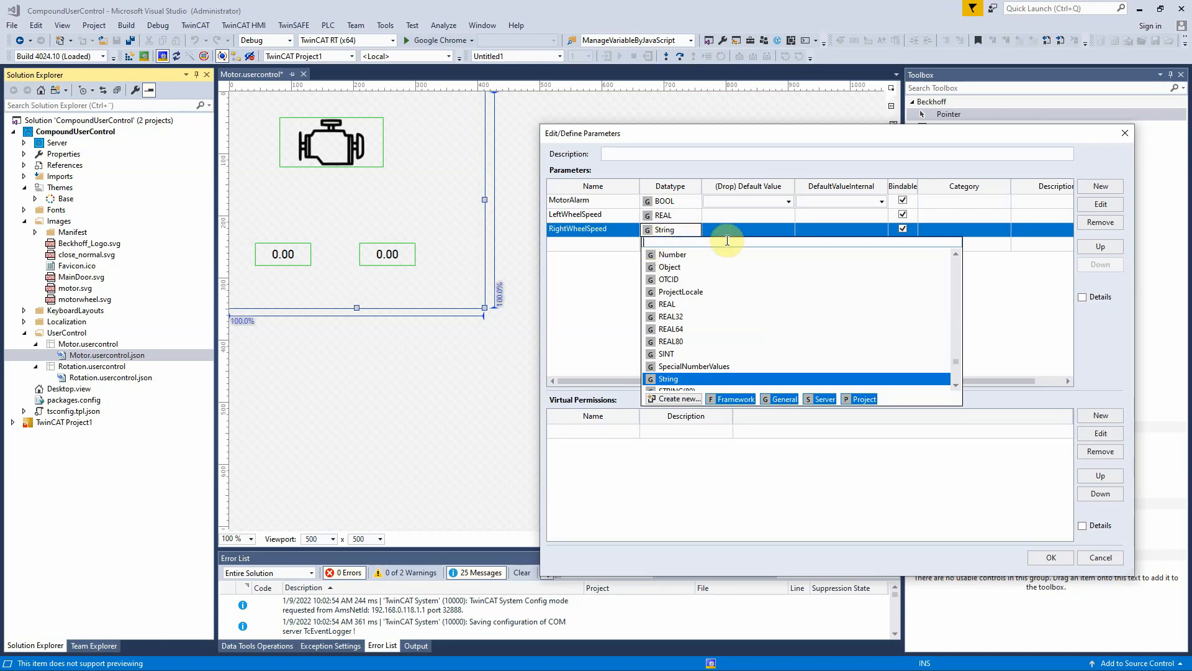
text(RE)
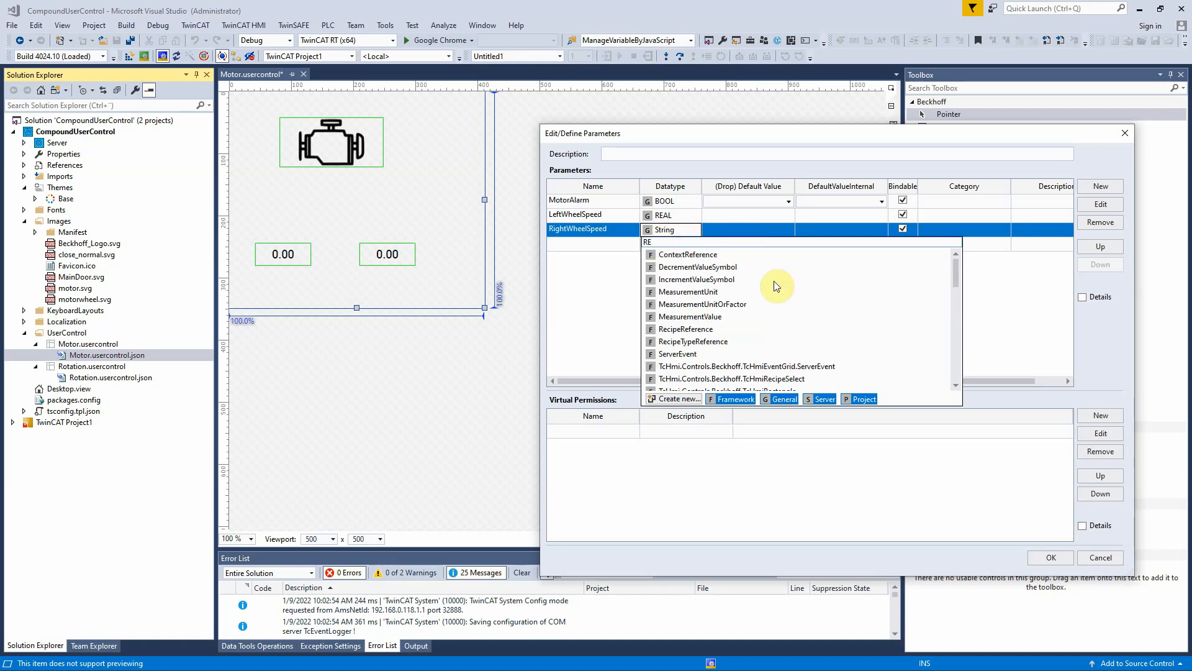
text(AL)
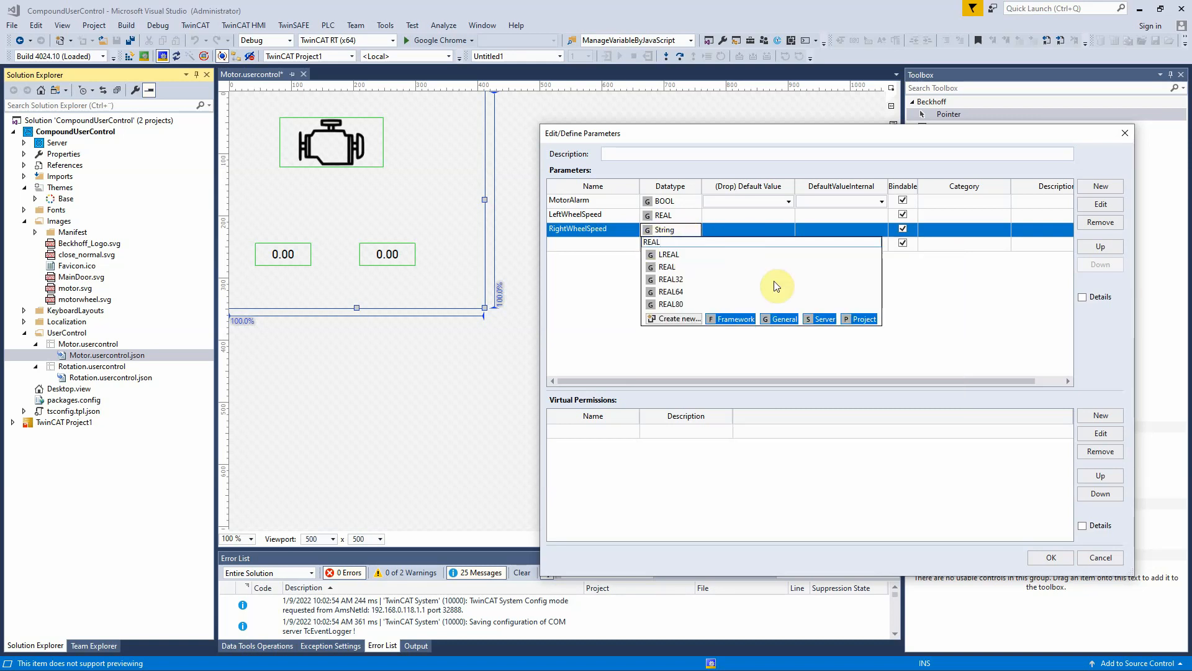
click(670, 267)
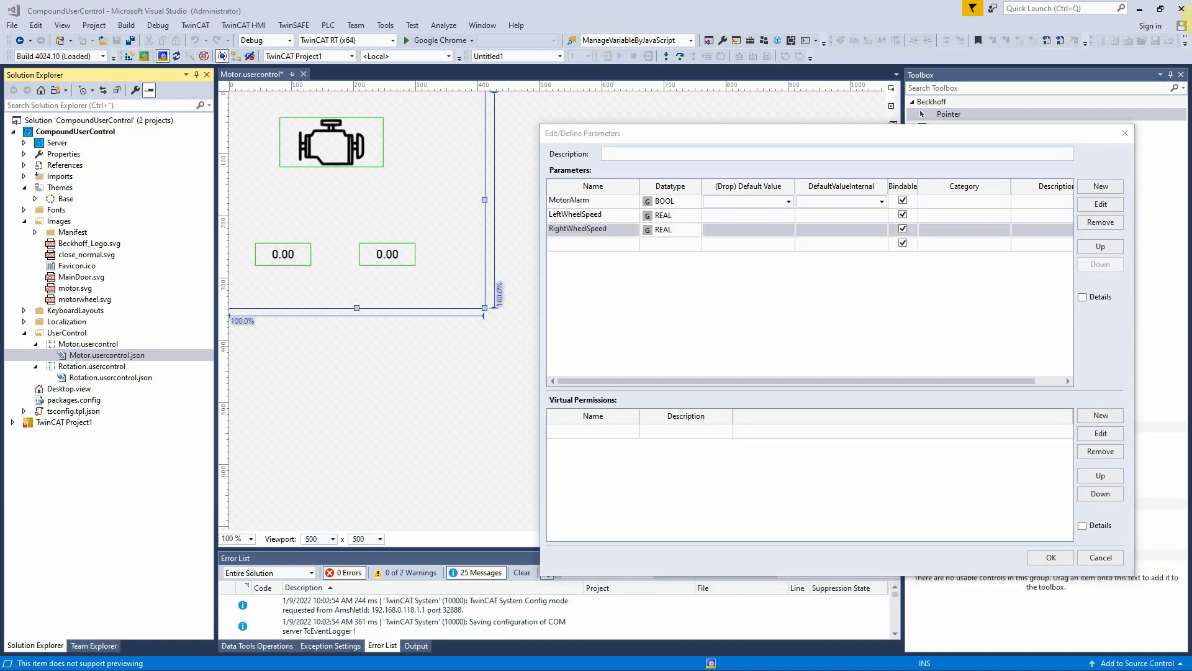
Add a parameter LeftSensorName with datatype String and a parameter LeftSensorInterval with datatype INT.
click(605, 243)
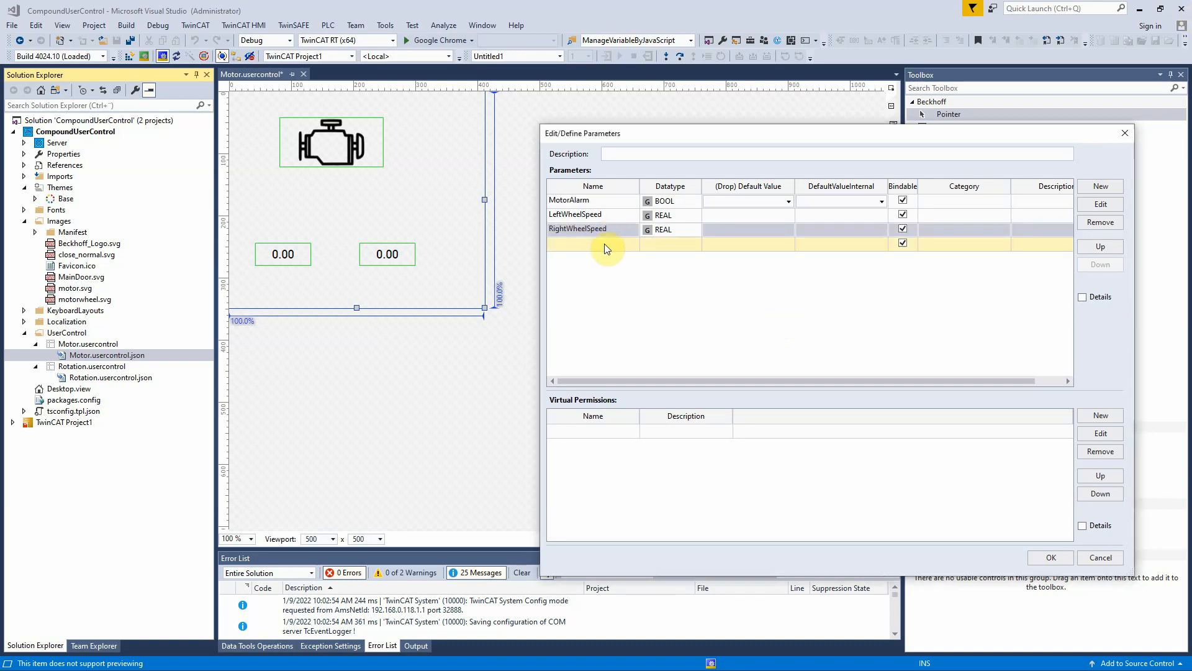
text(LeftSensorName)
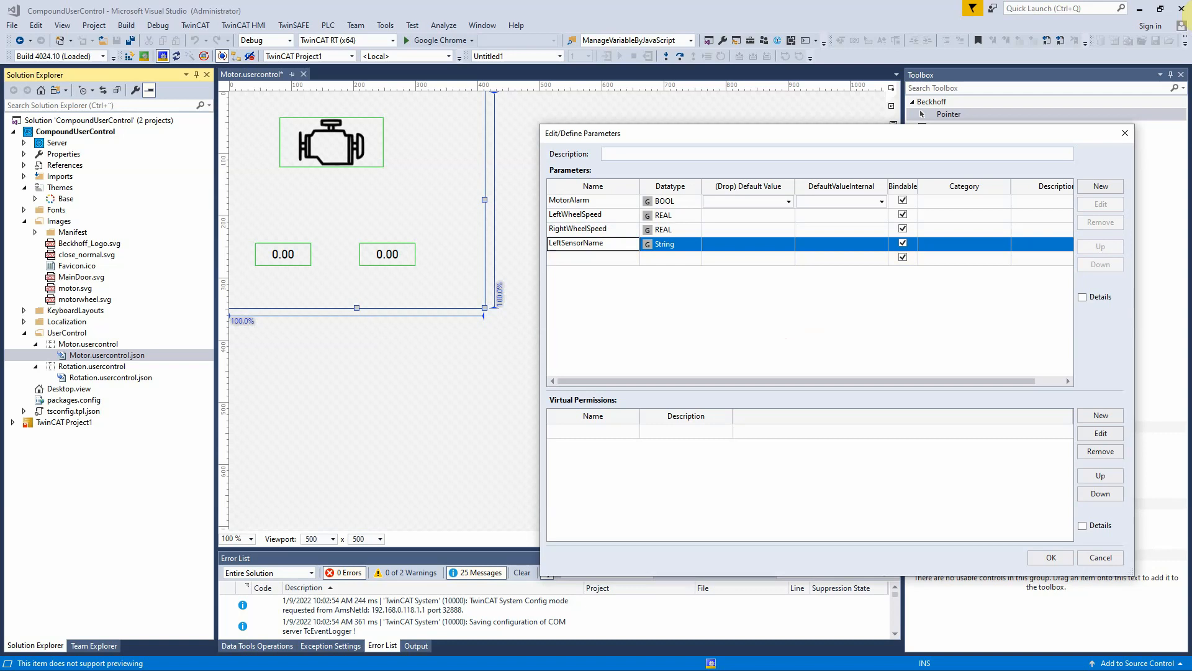
click(585, 258)
text(LeftSensorInterval)
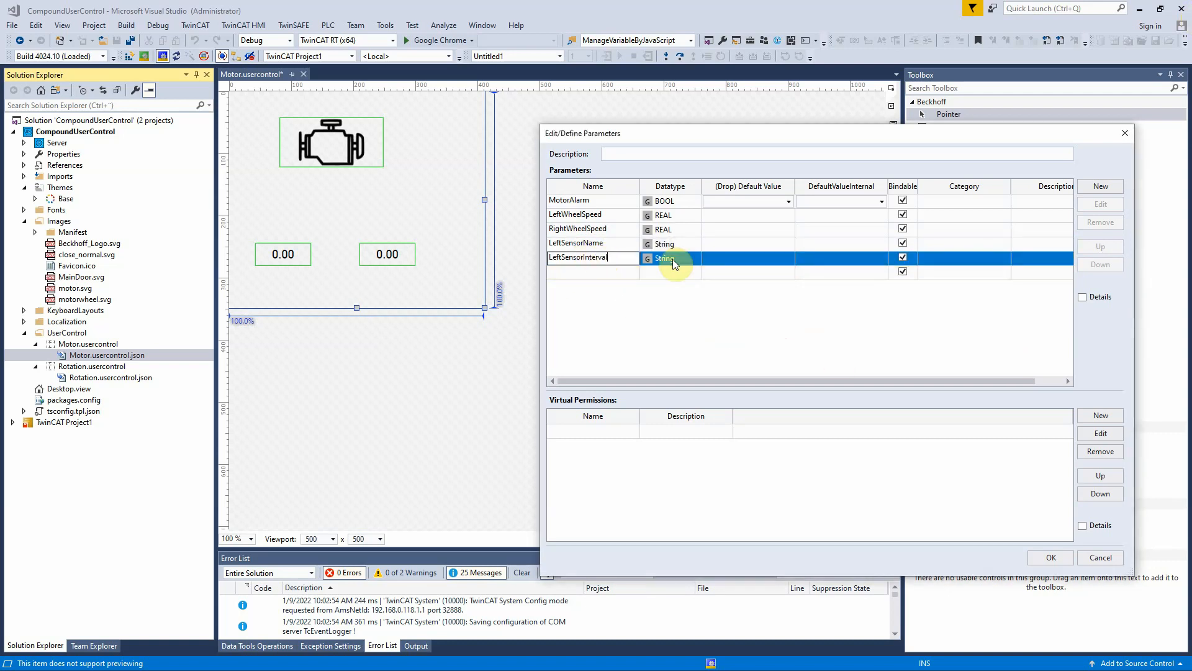
click(676, 261)
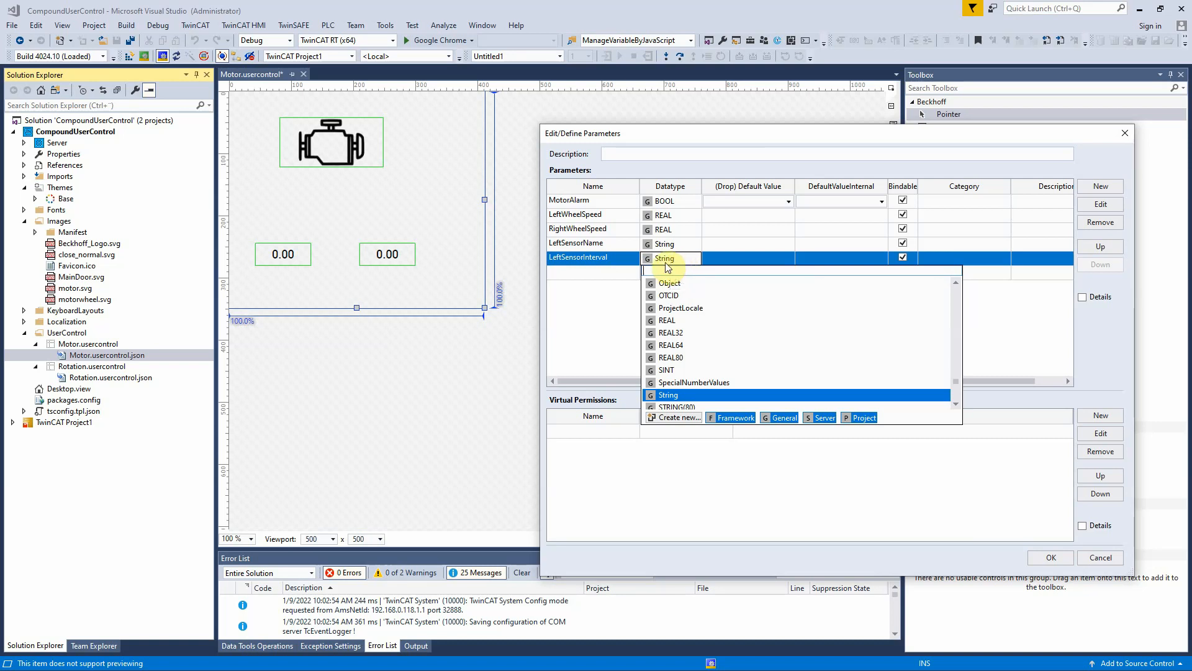
text(INT)
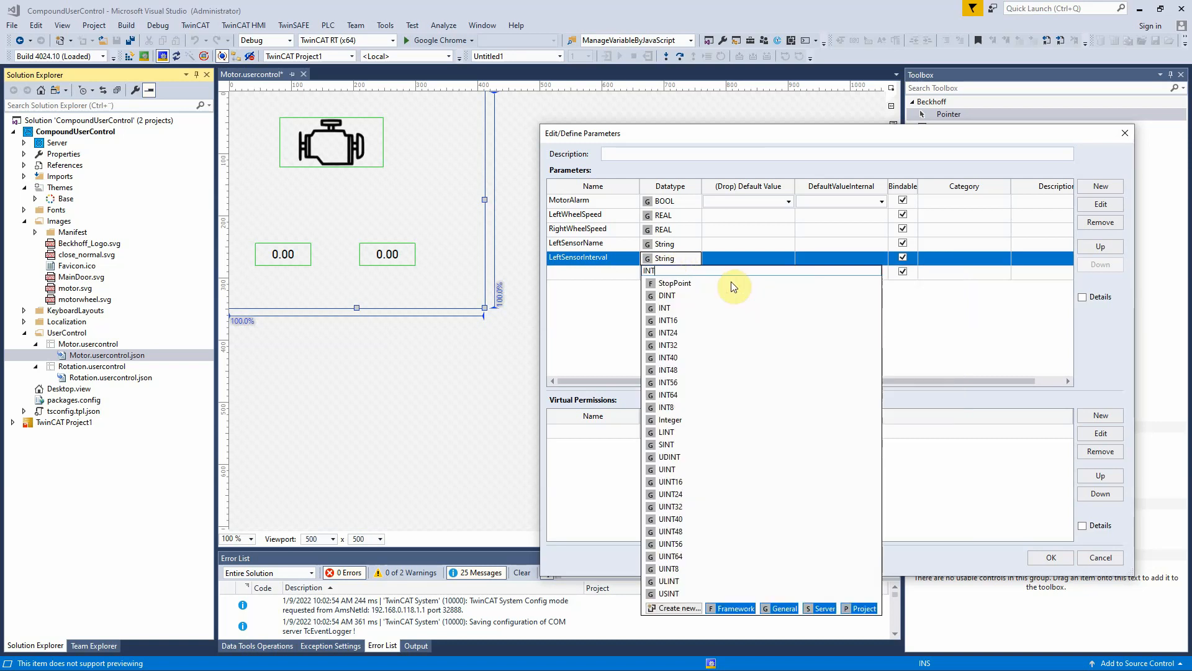
click(664, 308)
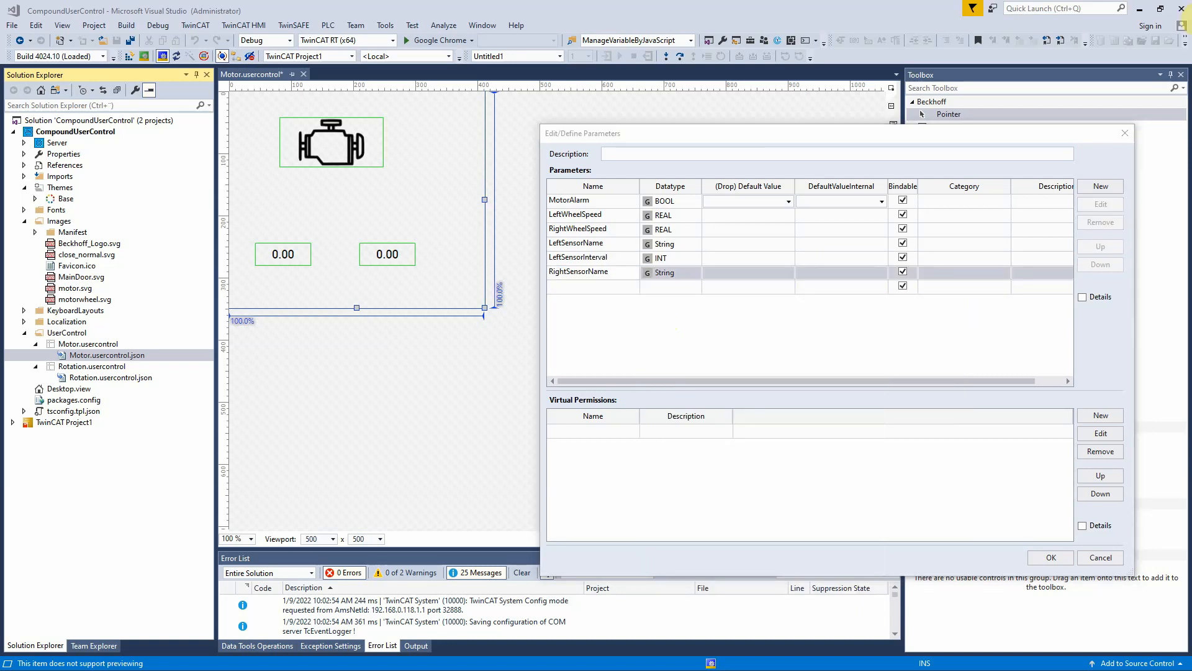
Add a parameter RightSensorName with datatype String and a parameter RightSensorInterval with datatype INT.
click(599, 286)
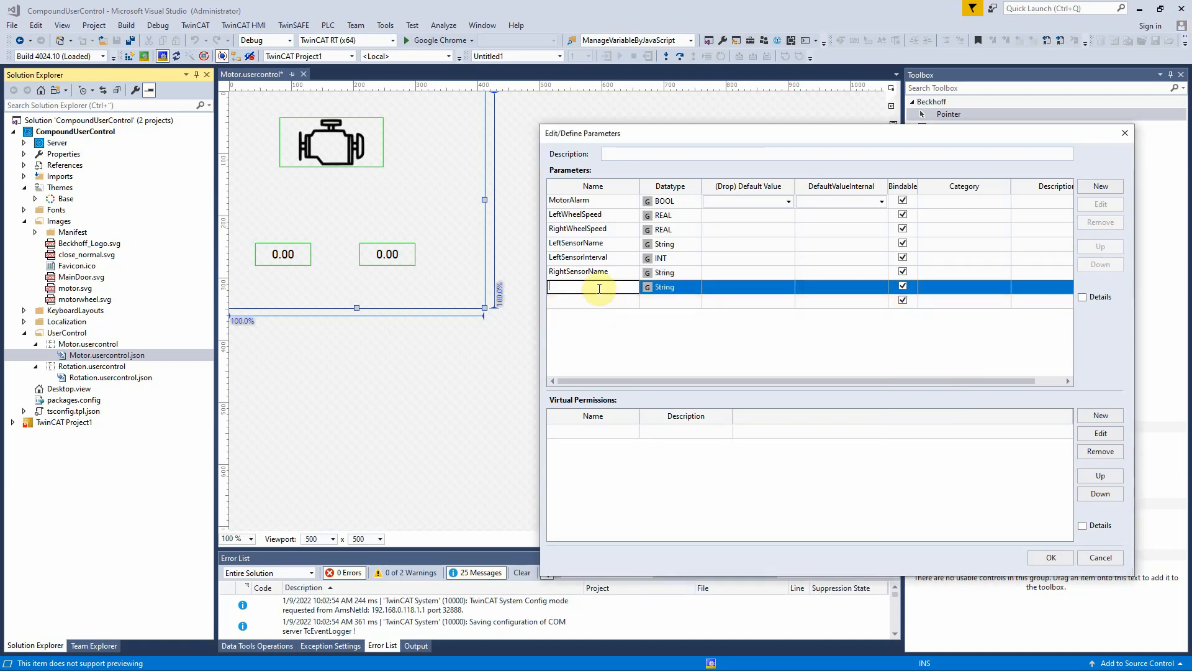
text(RightSensorInterval)
click(666, 289)
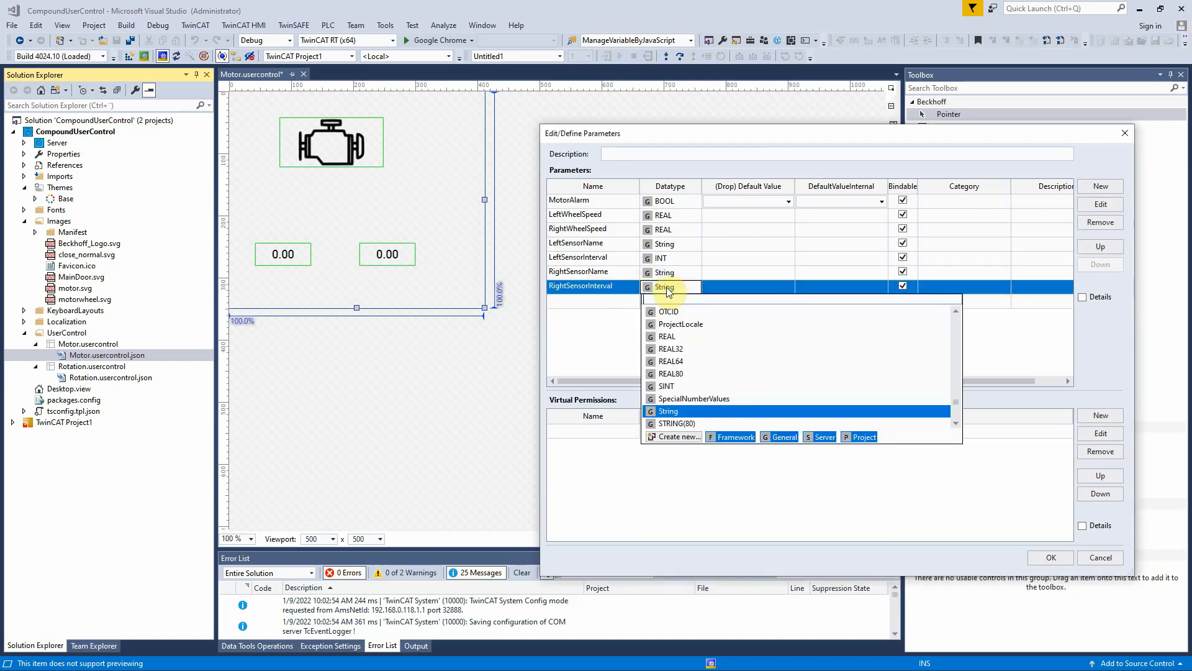
text(INT)
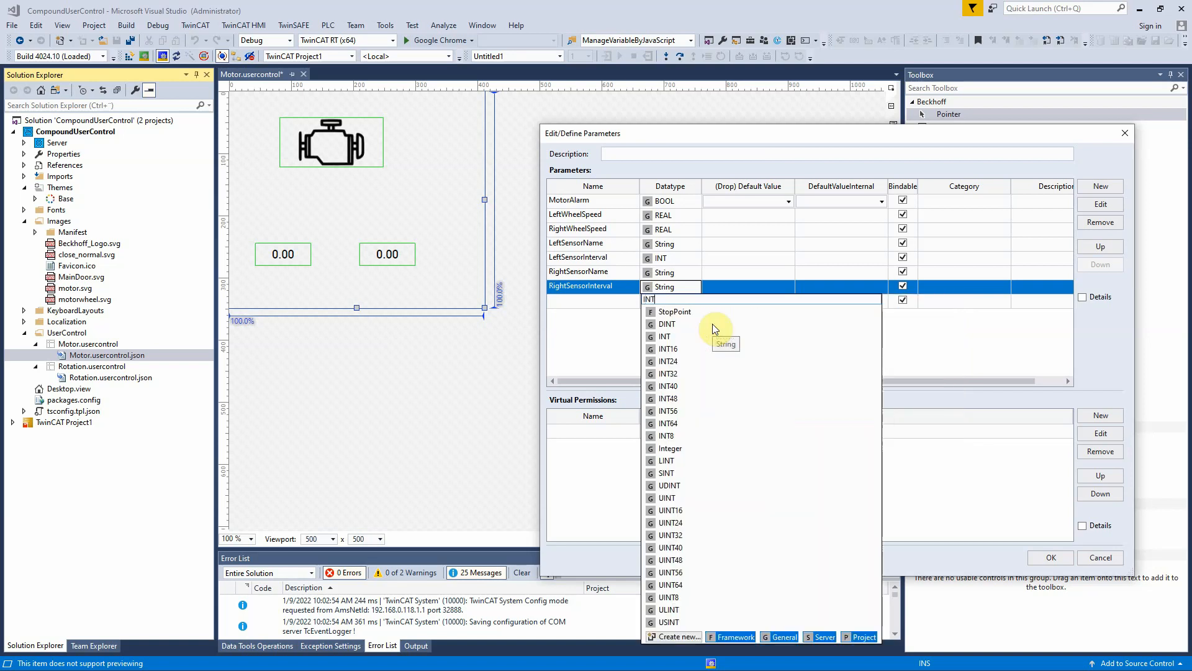
click(665, 337)
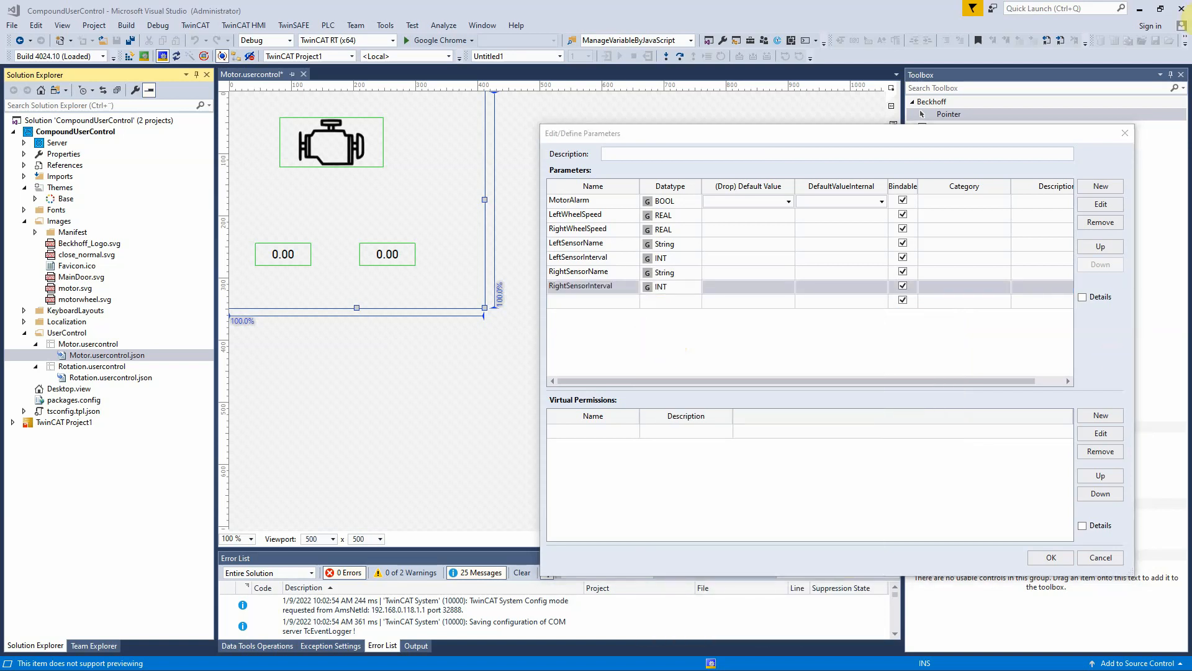
Add the String parameters GateName and MotorName, then confirm the Motor parameter definitions and save all files.
click(595, 303)
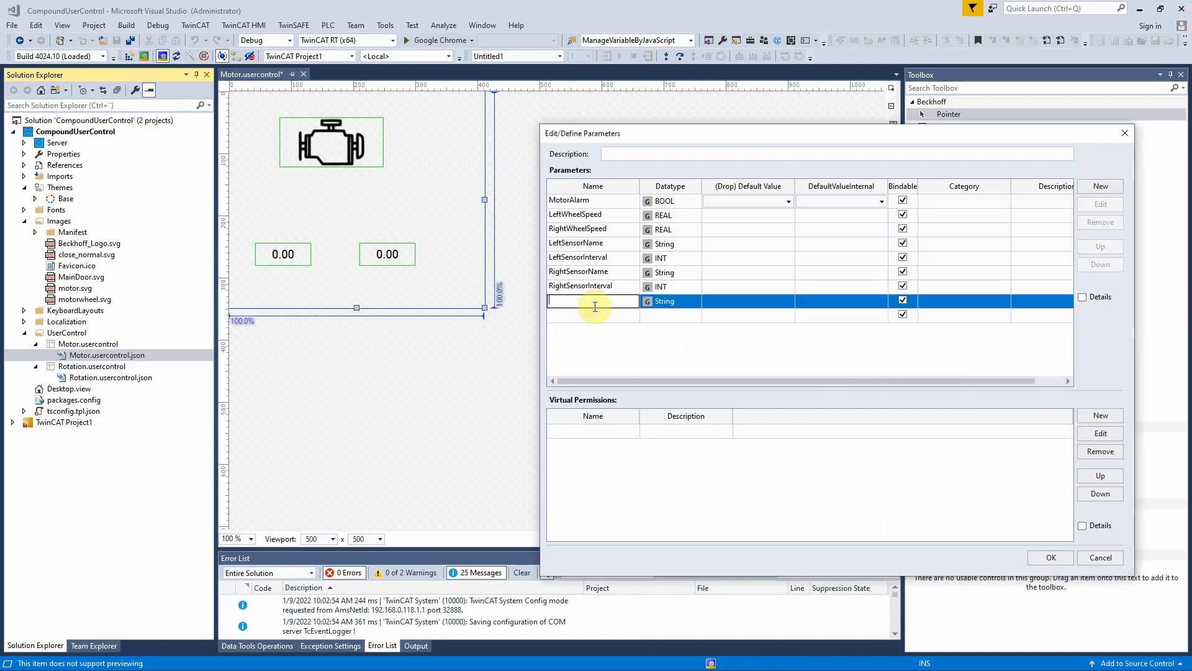
text(GateName)
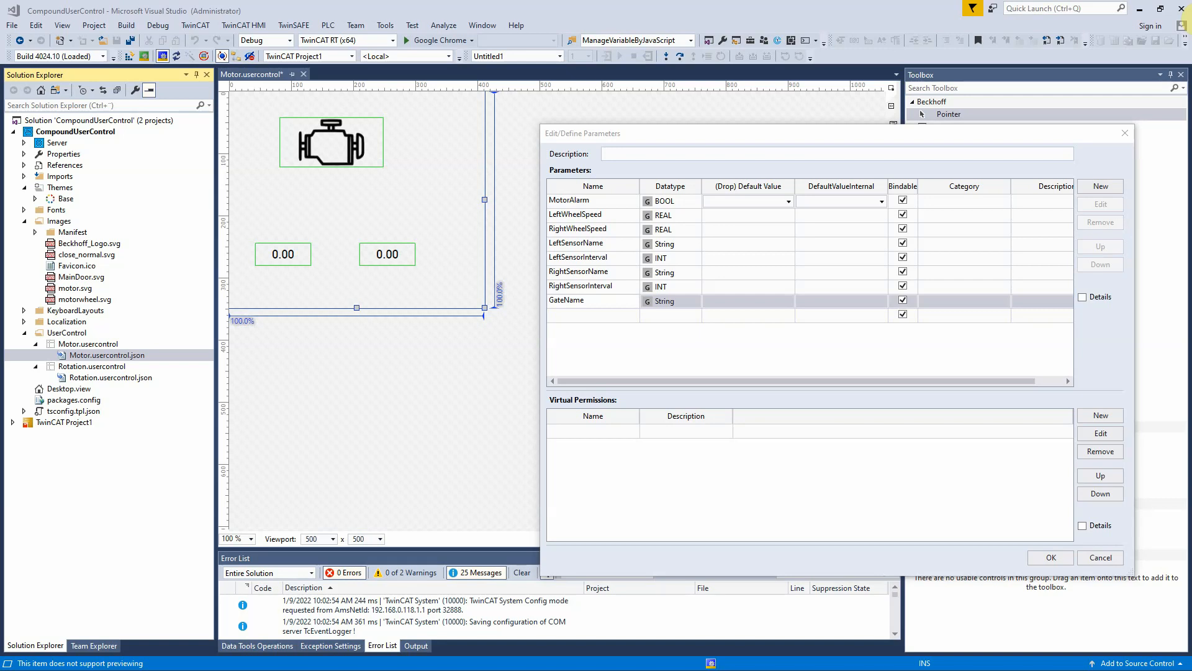
click(587, 315)
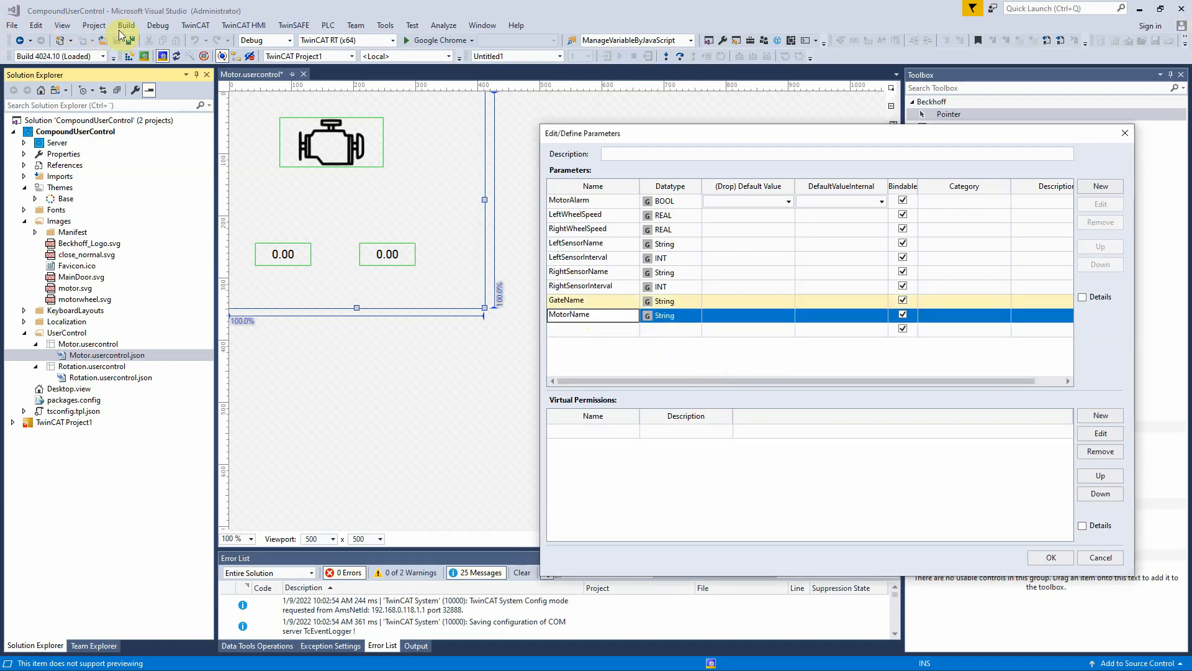
click(1056, 559)
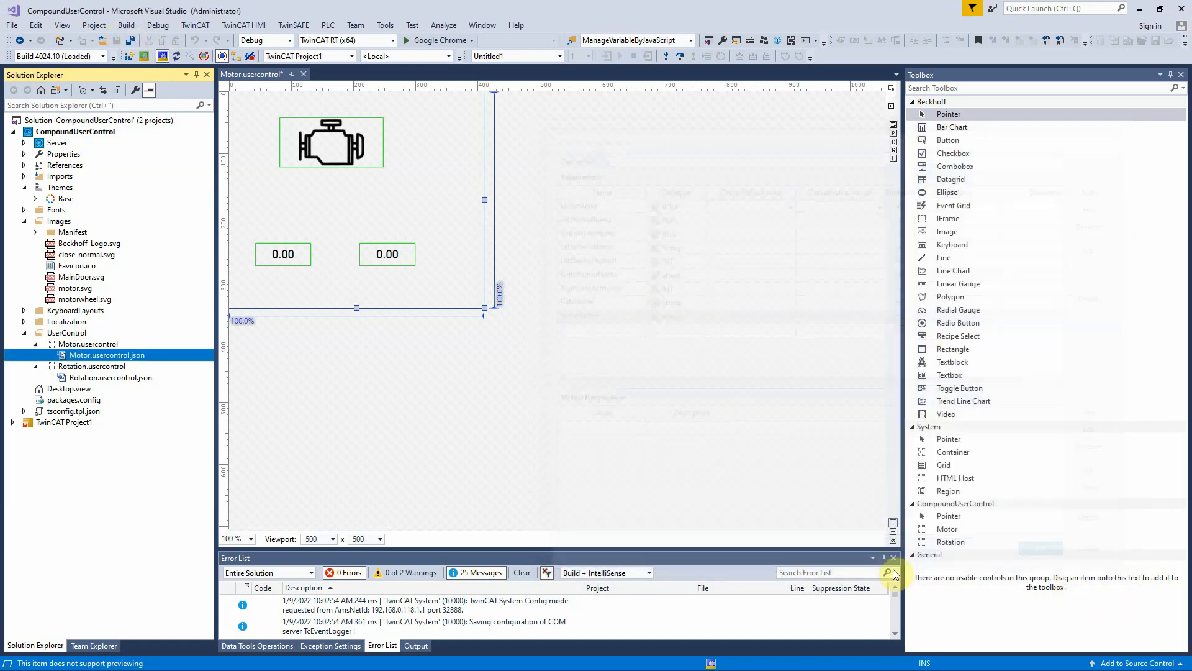
click(133, 46)
Set the motor image's identifier to TcHmi_Controls_Beckhoff_TcHmiImage_Motor and save all files.
click(331, 142)
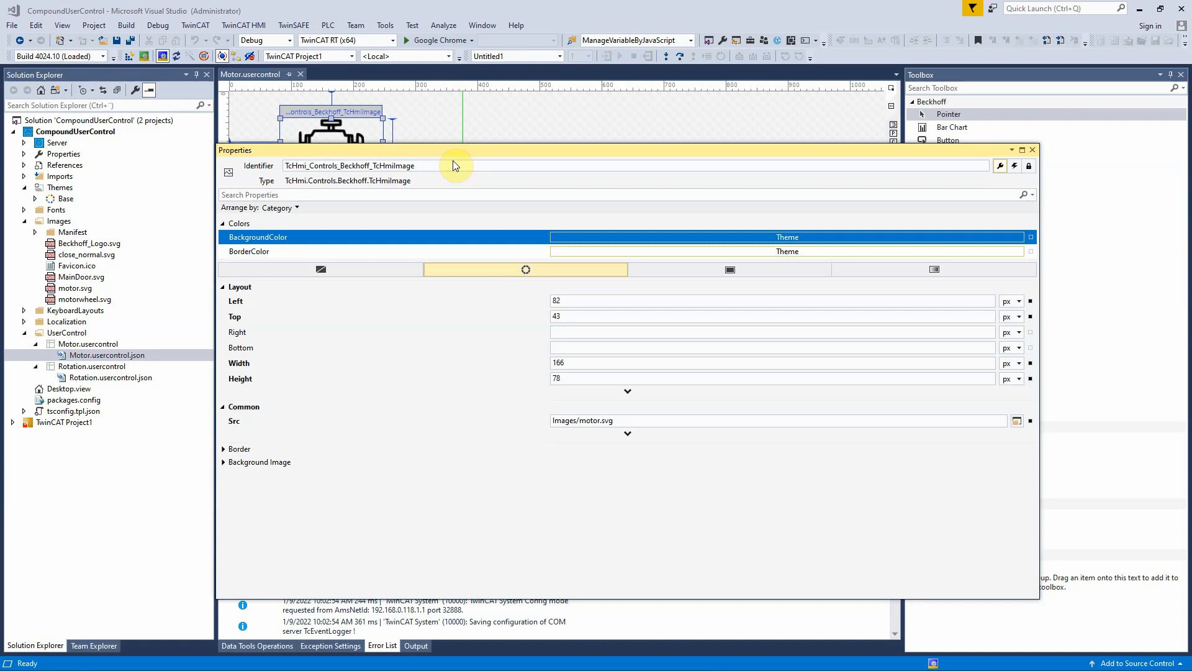
drag(479, 166, 196, 157)
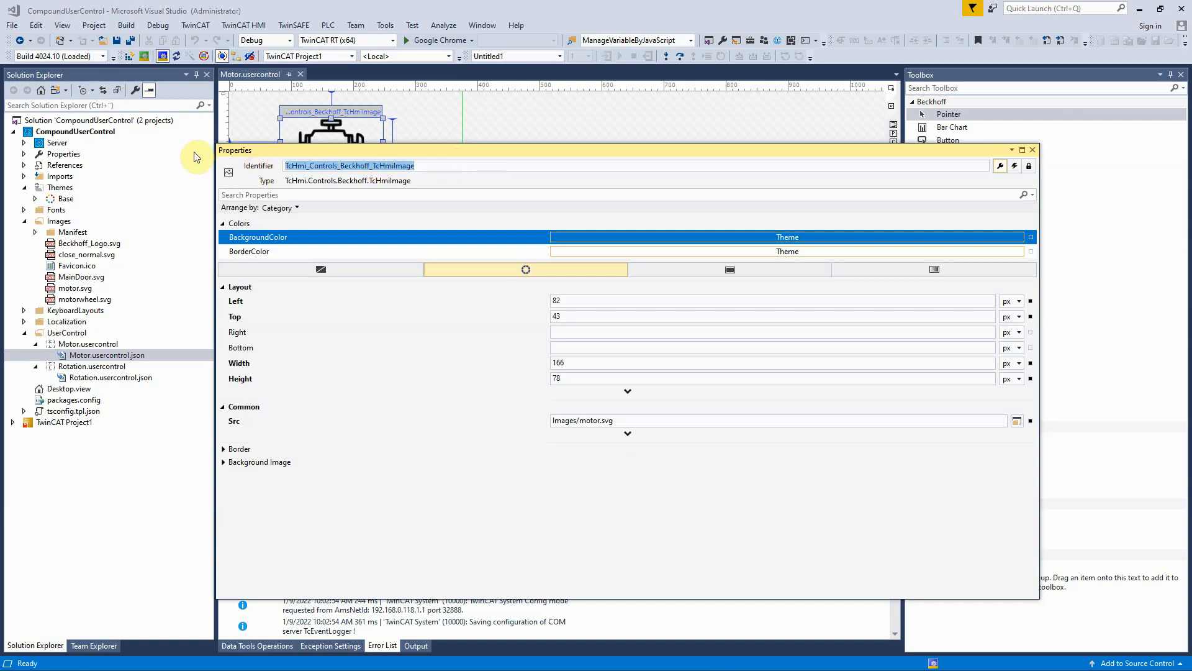
text(TcHmi_Controls_Beckhoff_TcHmiImage_Motor)
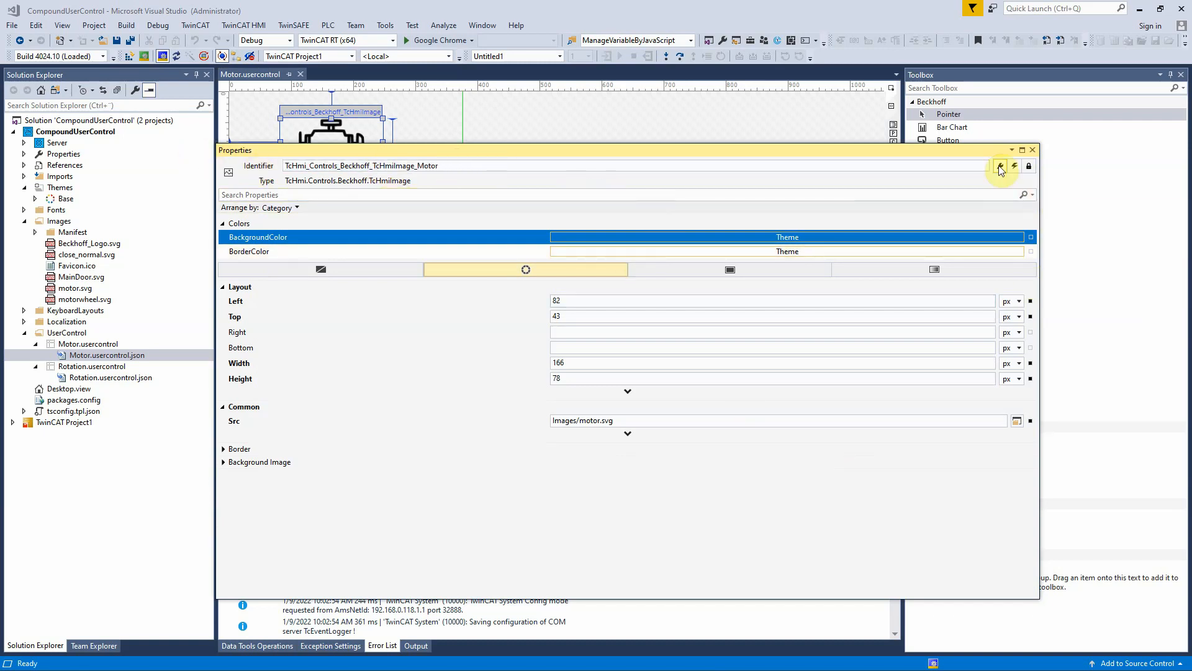
click(1033, 149)
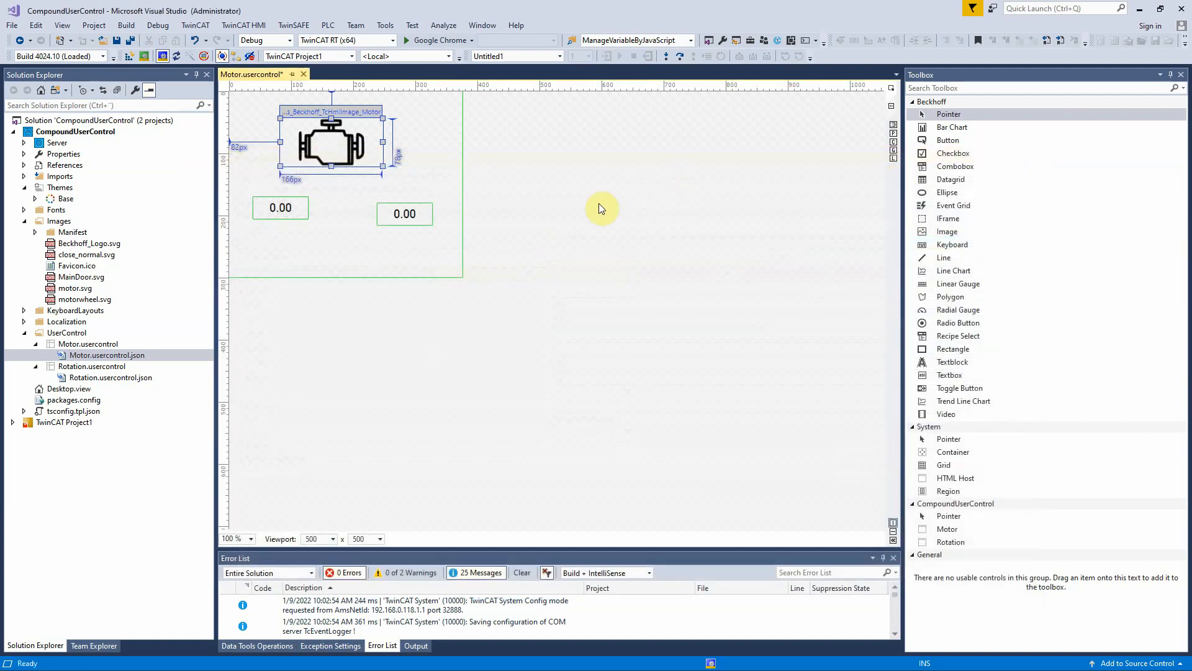
click(130, 41)
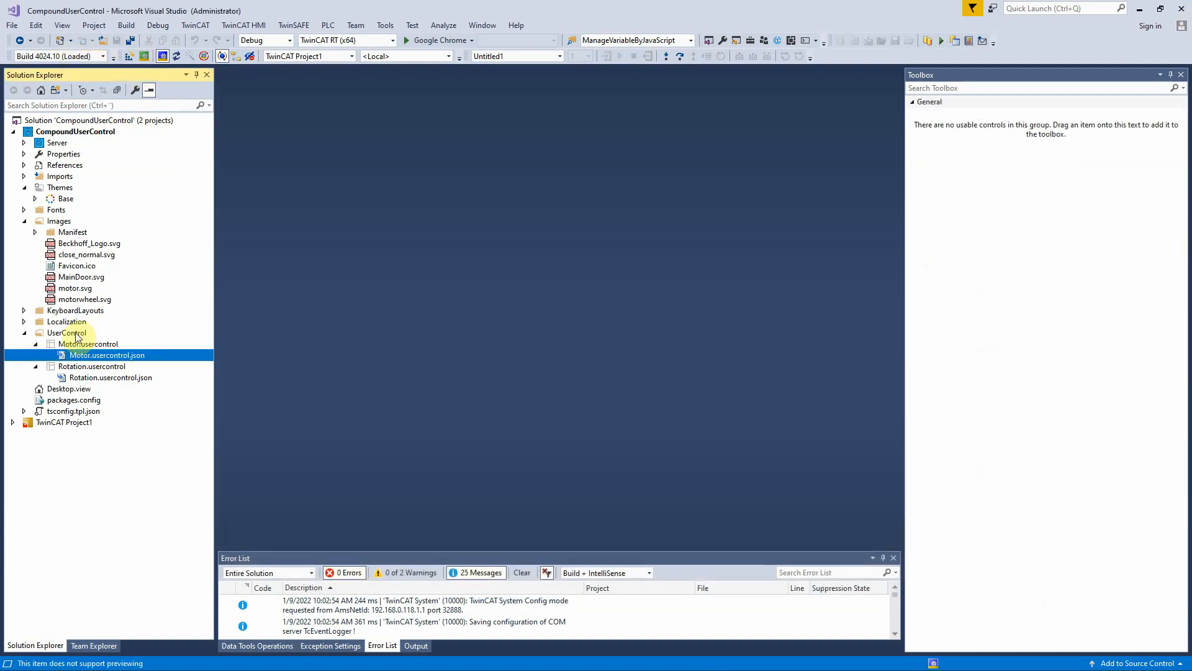
Add a new User Control item named GateControl.usercontrol to the UserControl folder.
click(99, 332)
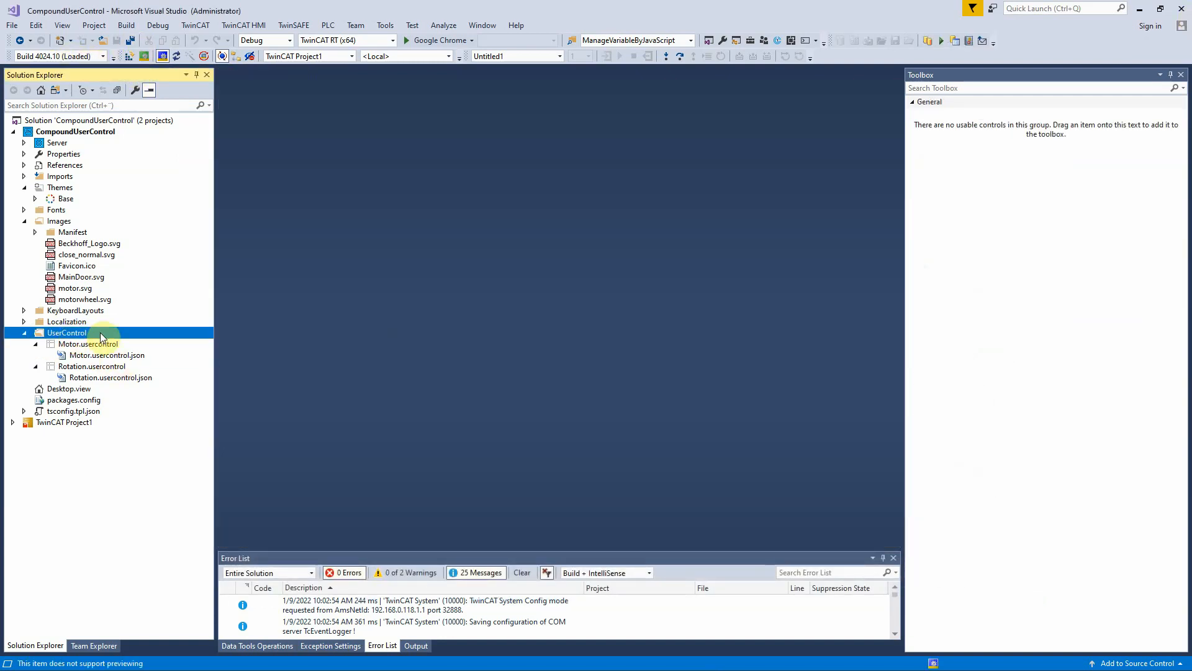
right_click(99, 333)
mouse_move(134, 345)
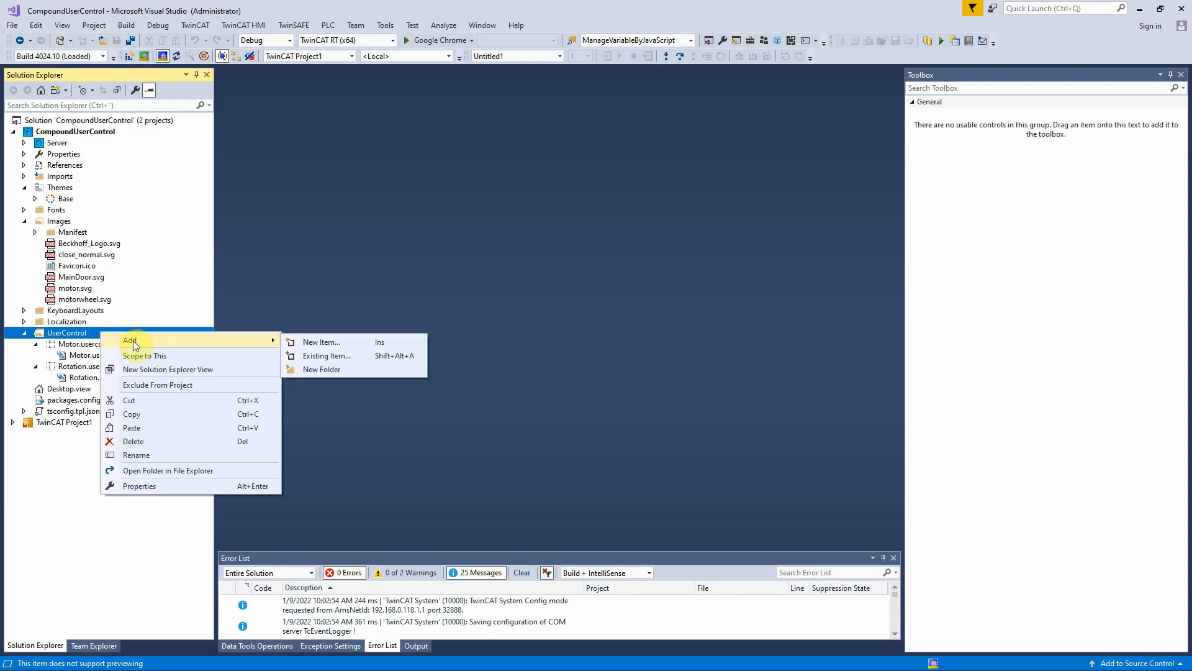
click(341, 344)
text(GateControl.usercontrol)
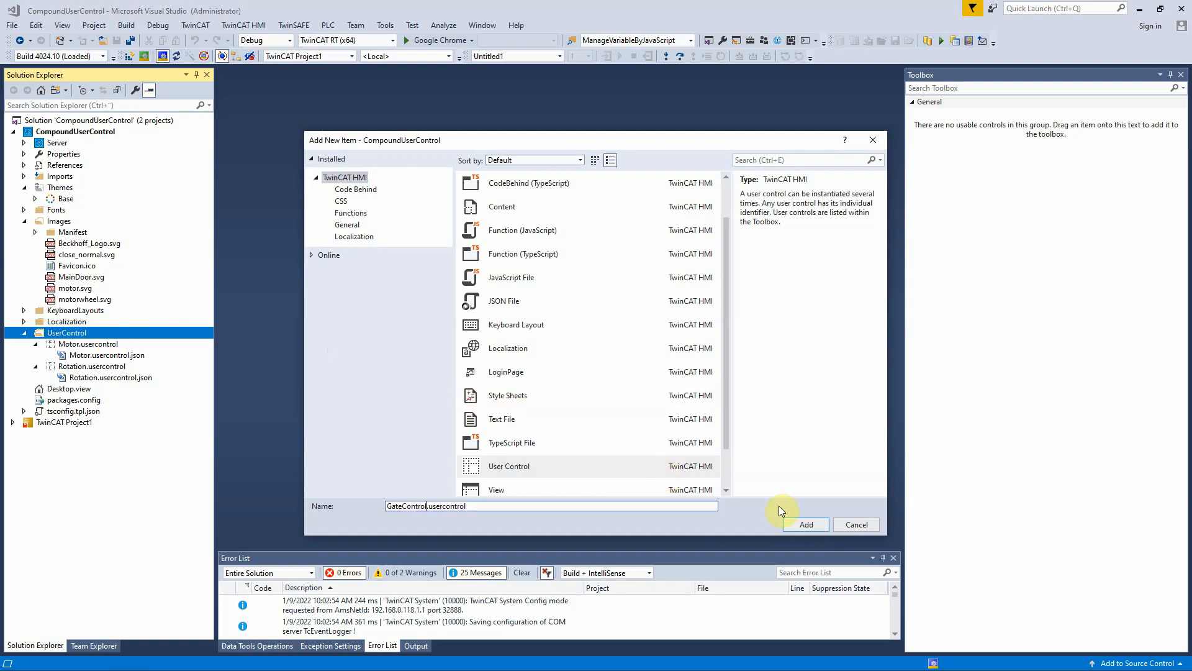
click(795, 522)
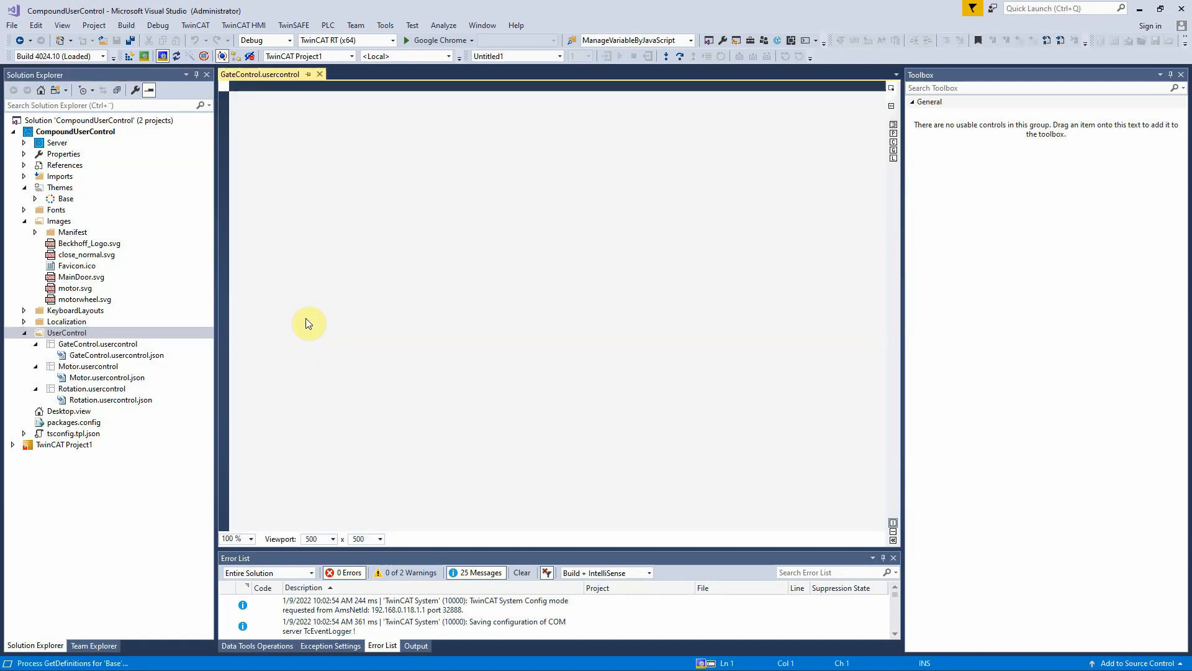
Place the Motor user control on the GateControl canvas and widen the textblock beside the gate image to about 244 px.
drag(96, 366, 454, 307)
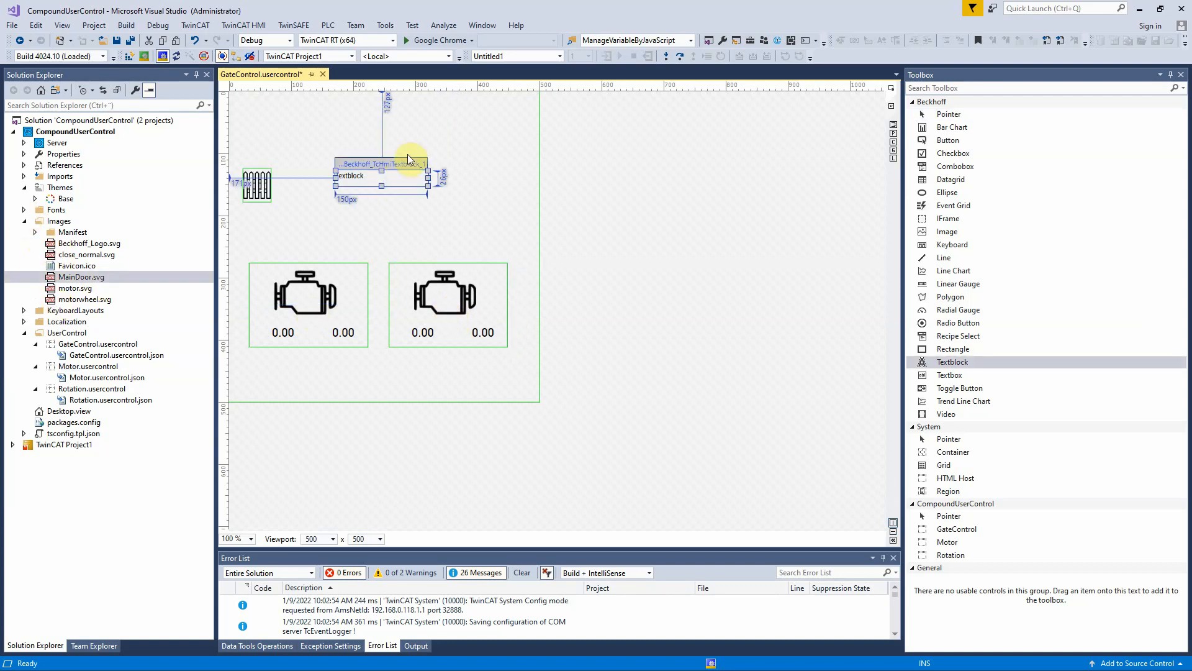
drag(335, 178, 315, 178)
Open the parameter definitions of the GateControl user control and add a parameter GateName with datatype String.
double_click(93, 356)
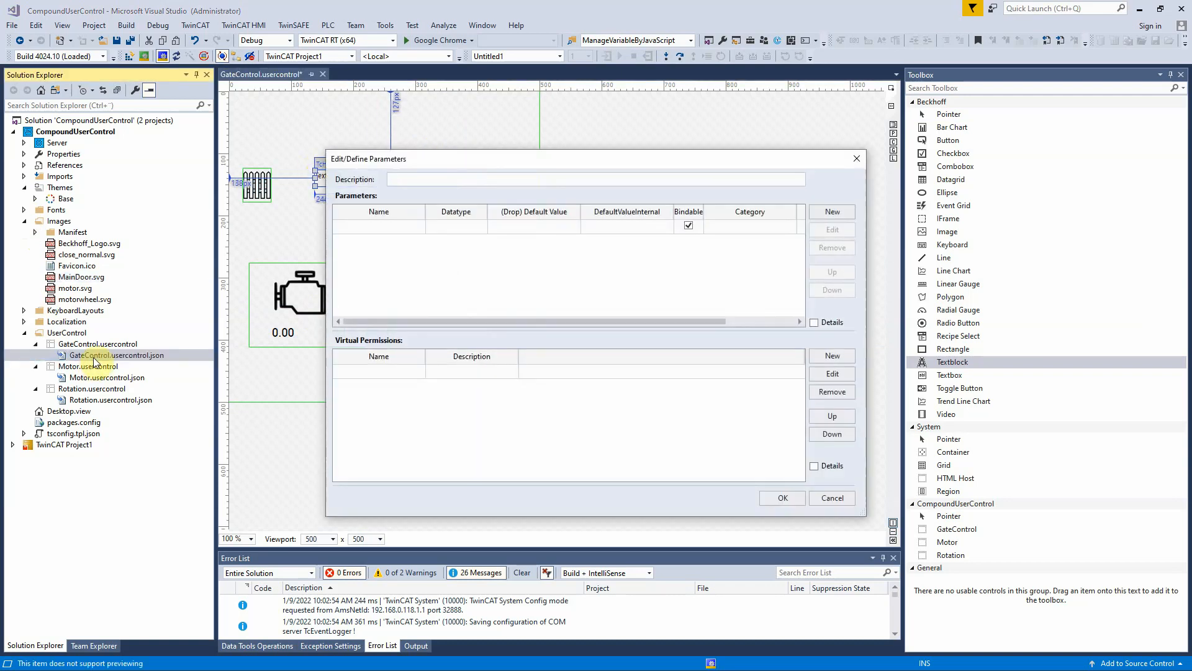
drag(476, 159, 726, 157)
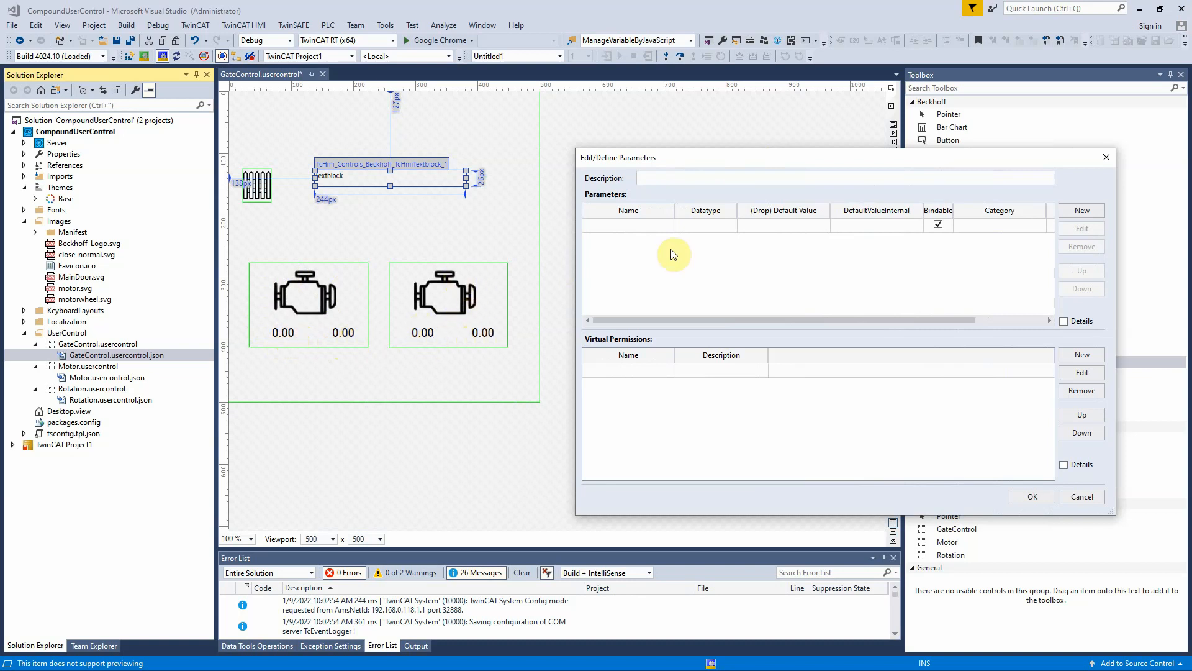
drag(718, 150, 714, 132)
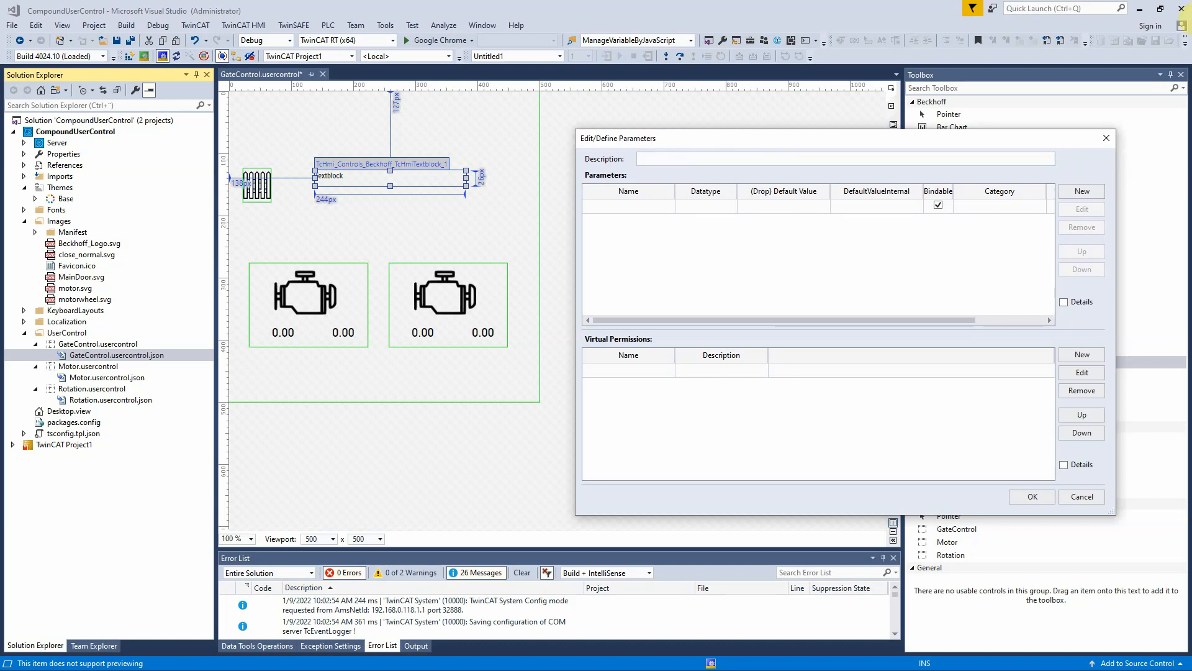
click(635, 207)
text(GateName)
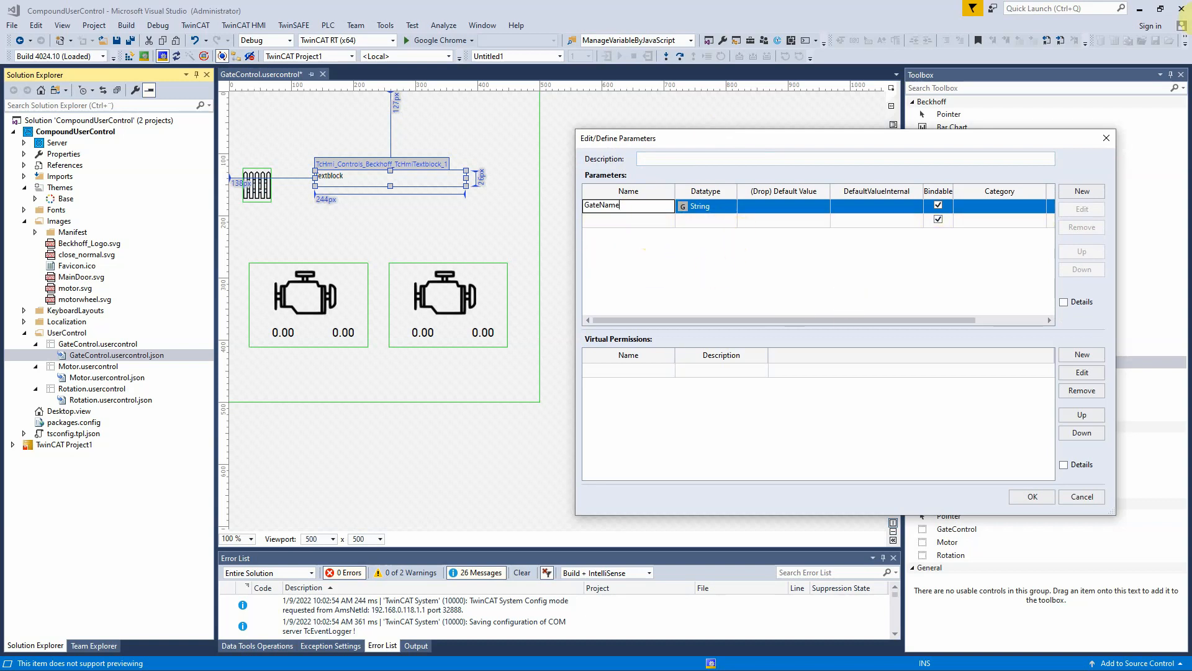
Add a parameter LeftmotorAlarm with datatype BOOL to the GateControl user control.
click(1191, 15)
click(935, 289)
click(687, 255)
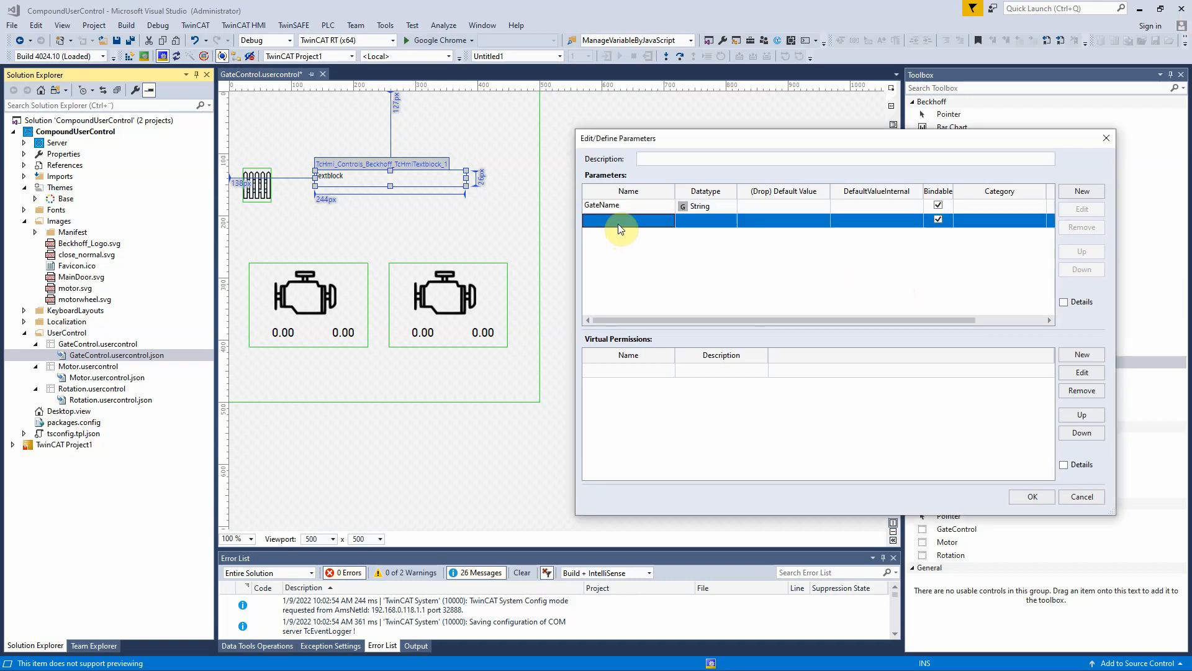
click(787, 274)
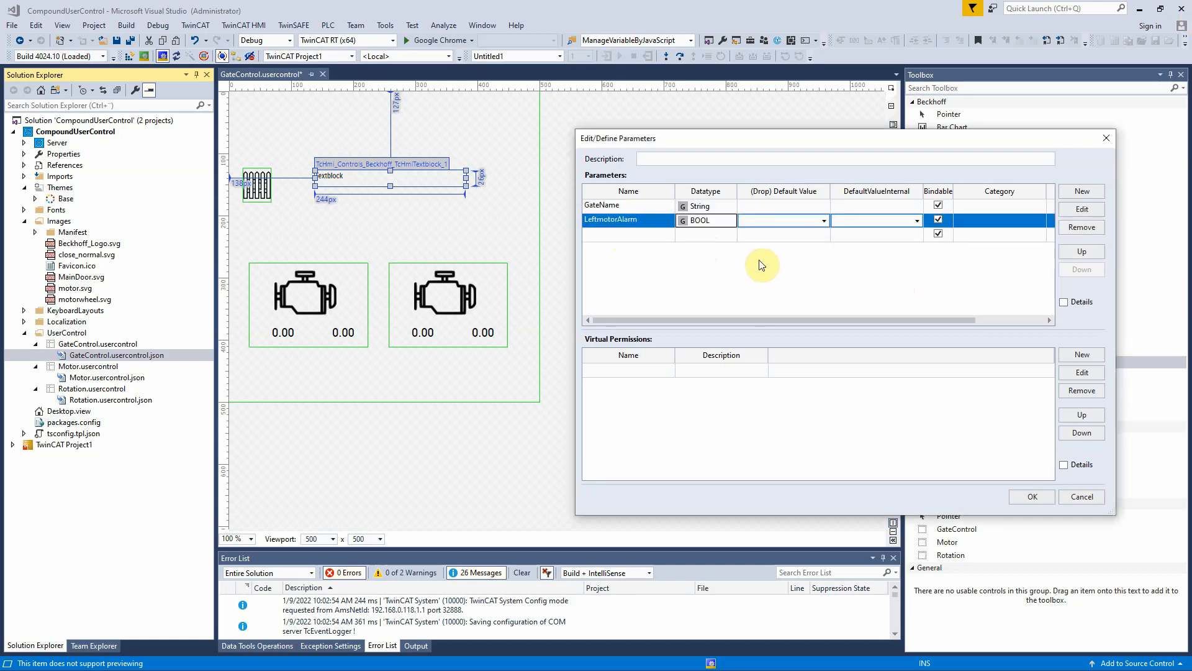
click(615, 237)
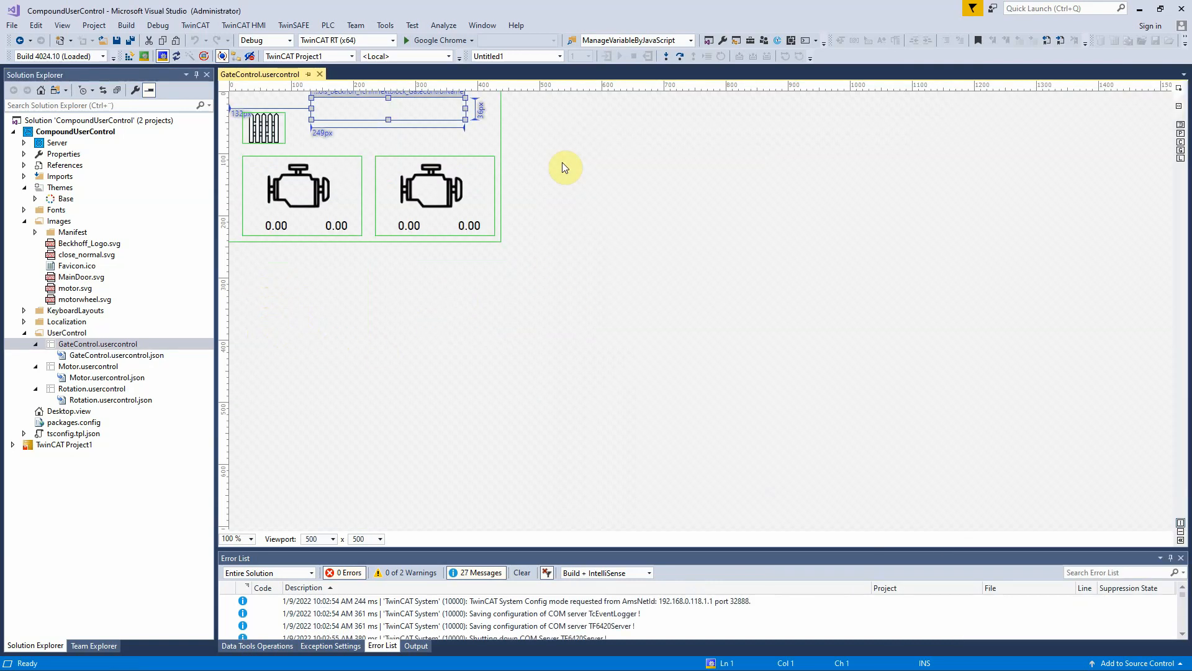
Inspect the properties of the gate name textblock in GateControl, close them and select the UserControl folder.
key(F4)
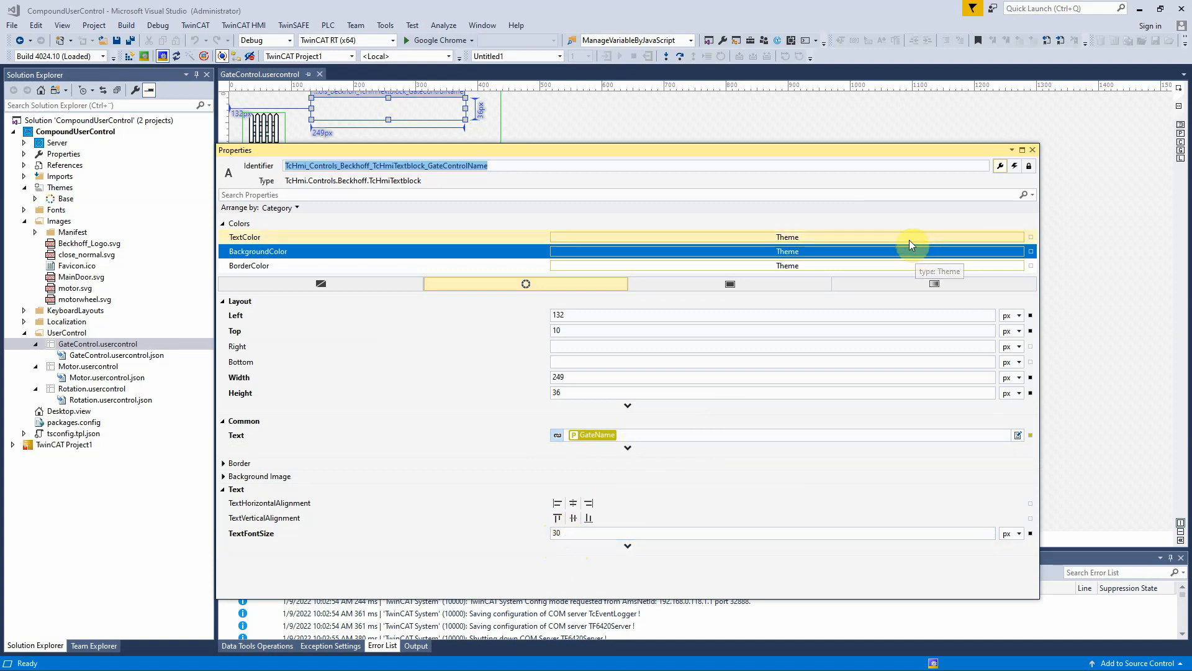
click(1033, 150)
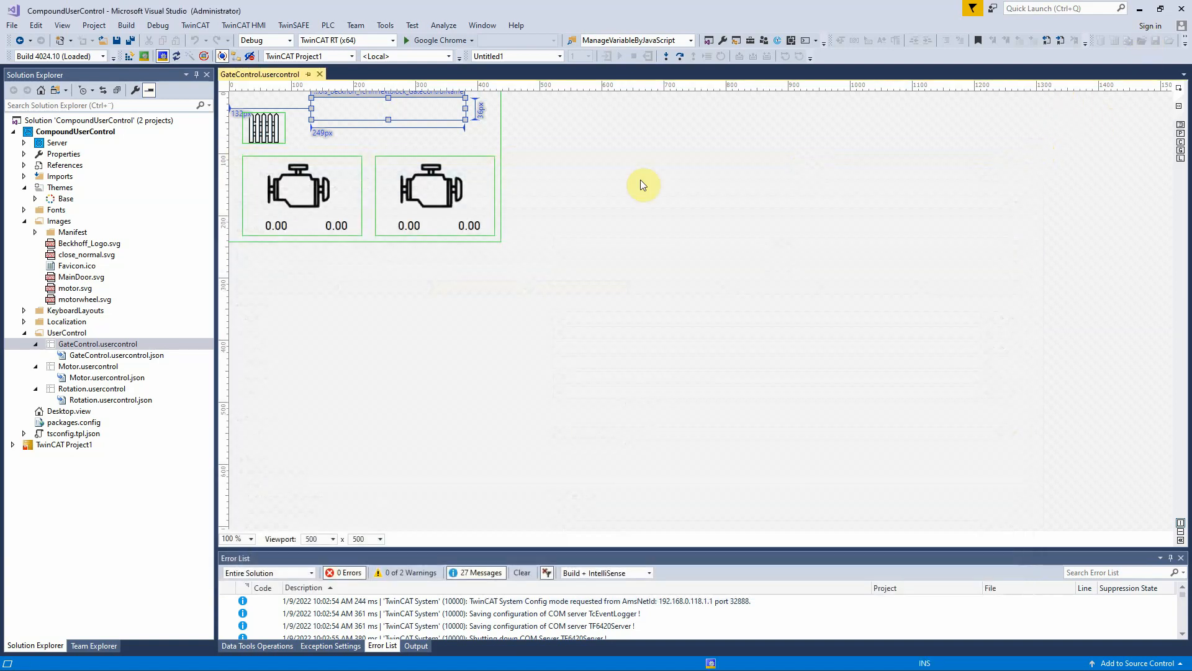
click(162, 56)
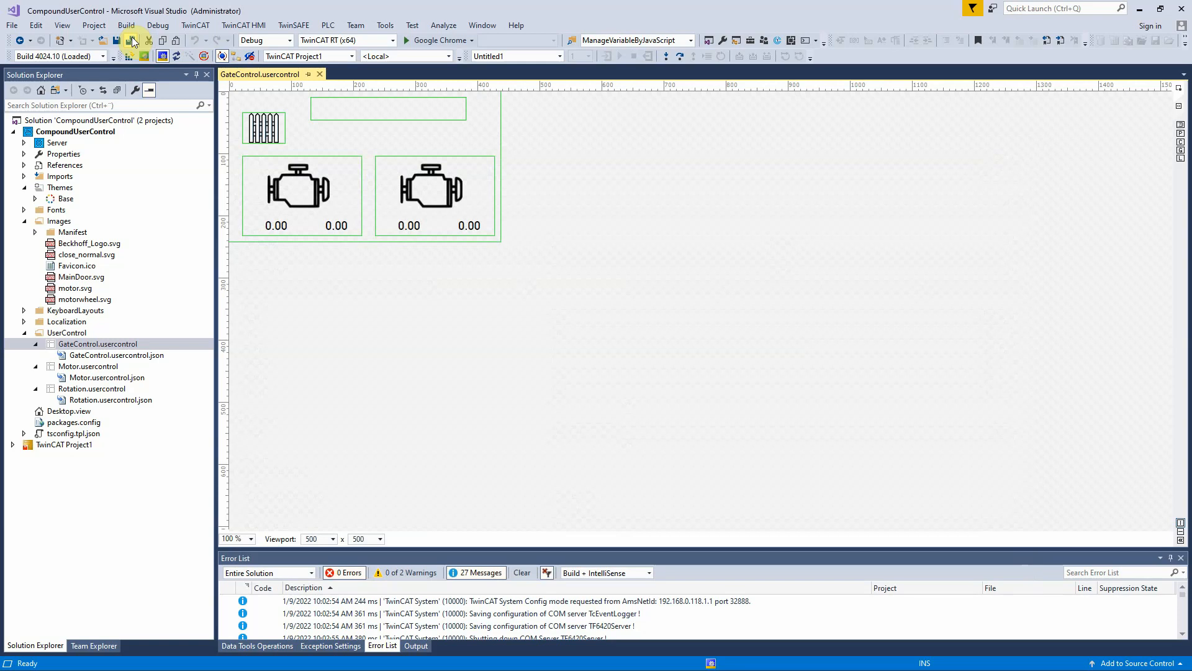
click(65, 333)
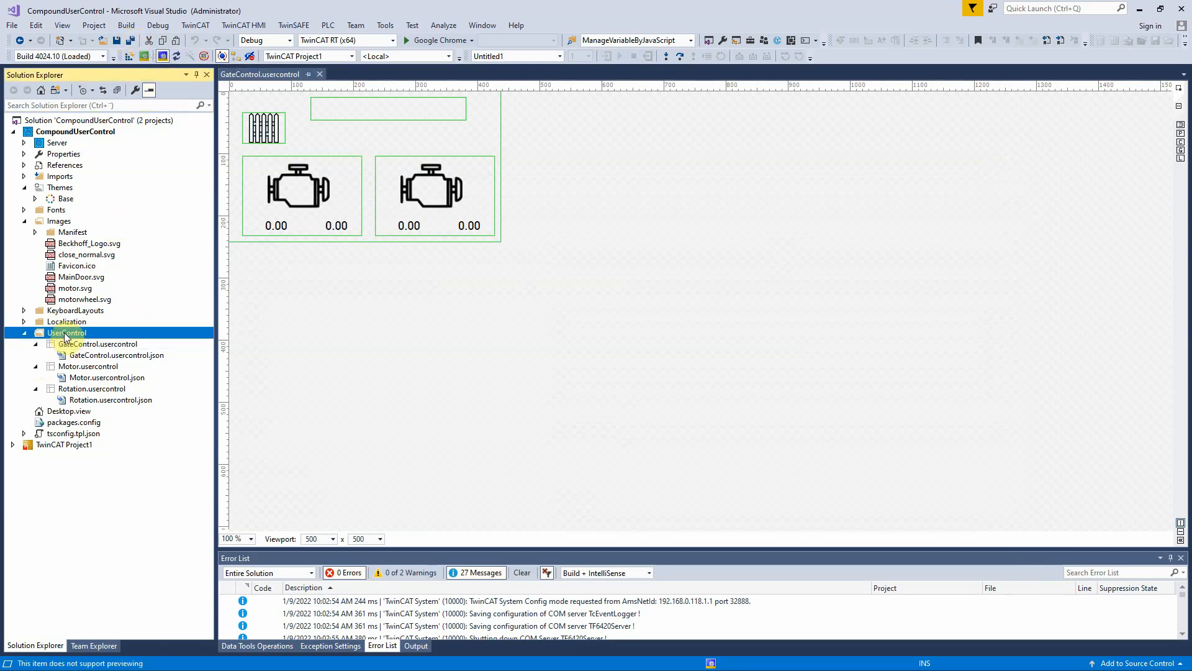
Add a user control named TimerIntervalSetting to the UserControl folder and size its canvas to about 458 by 205 px.
right_click(118, 333)
mouse_move(150, 343)
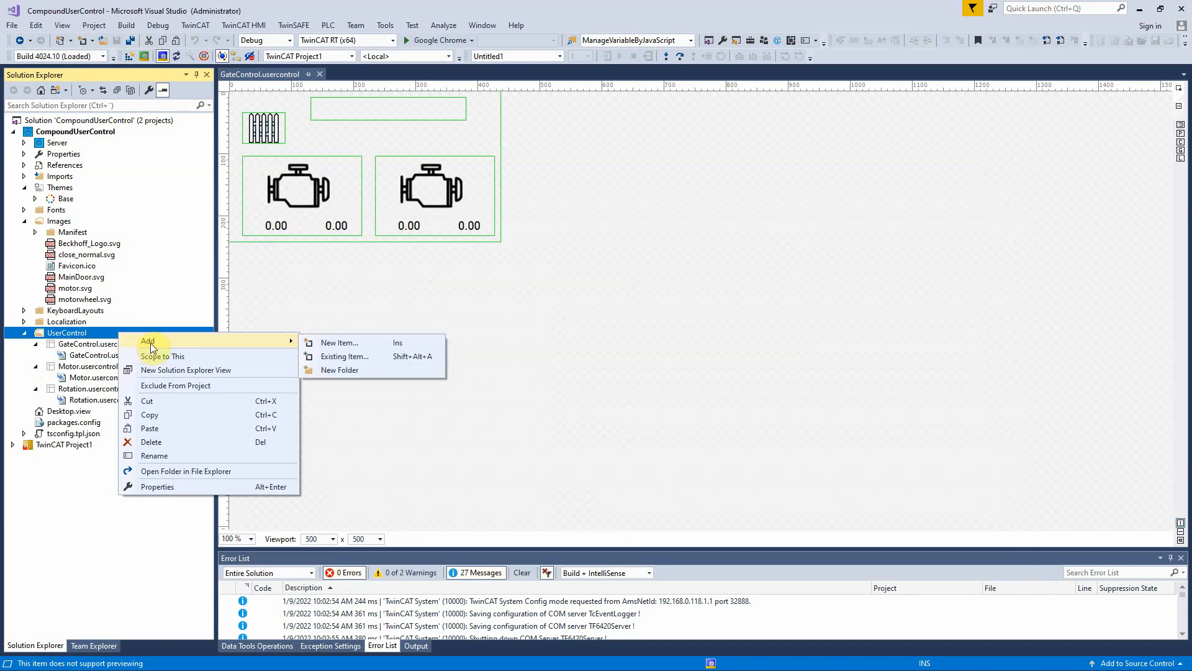
click(346, 344)
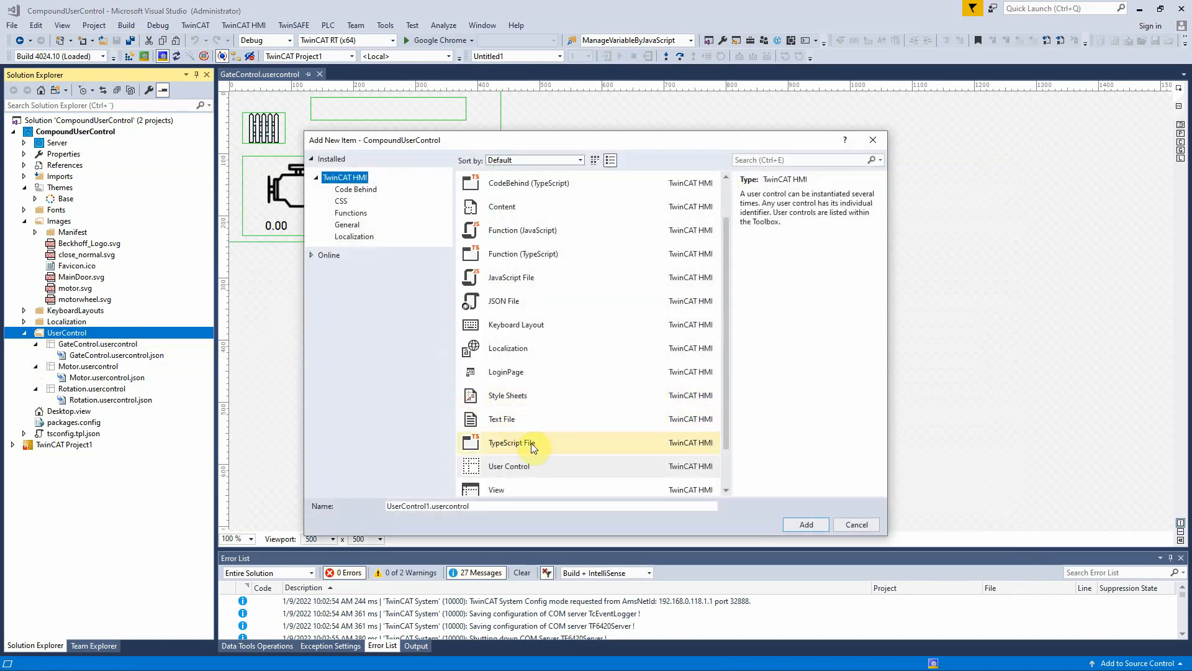
click(796, 524)
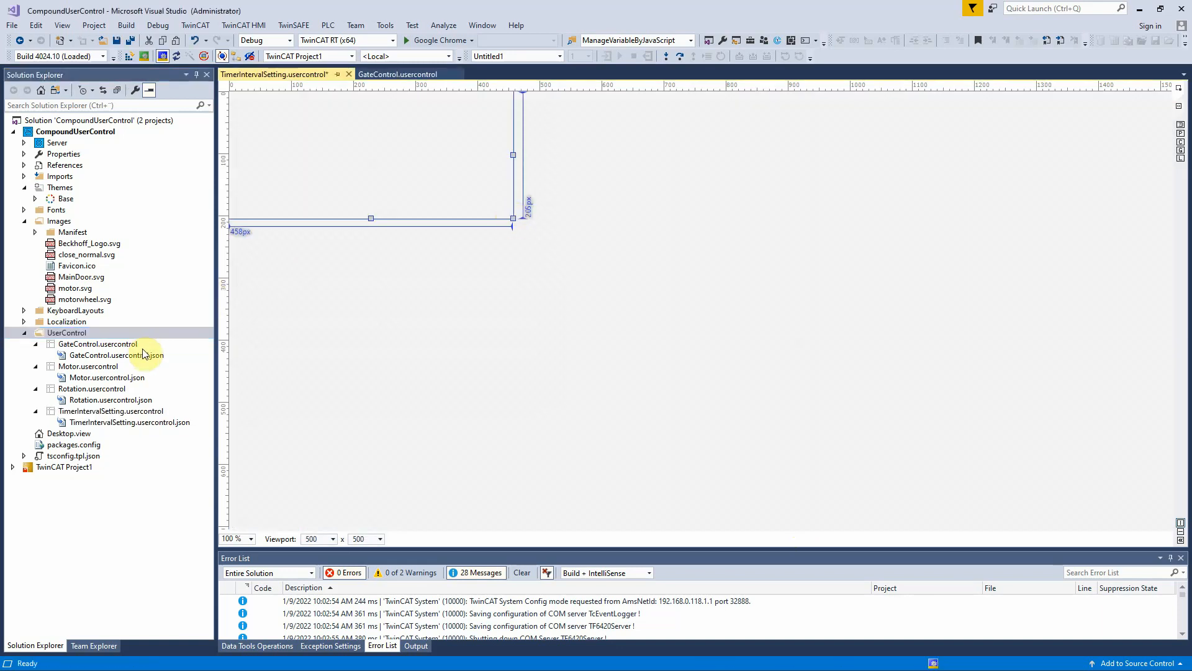
Show the Toolbox and place a textblock about 387 by 39 px along the top of the TimerIntervalSetting canvas.
click(36, 25)
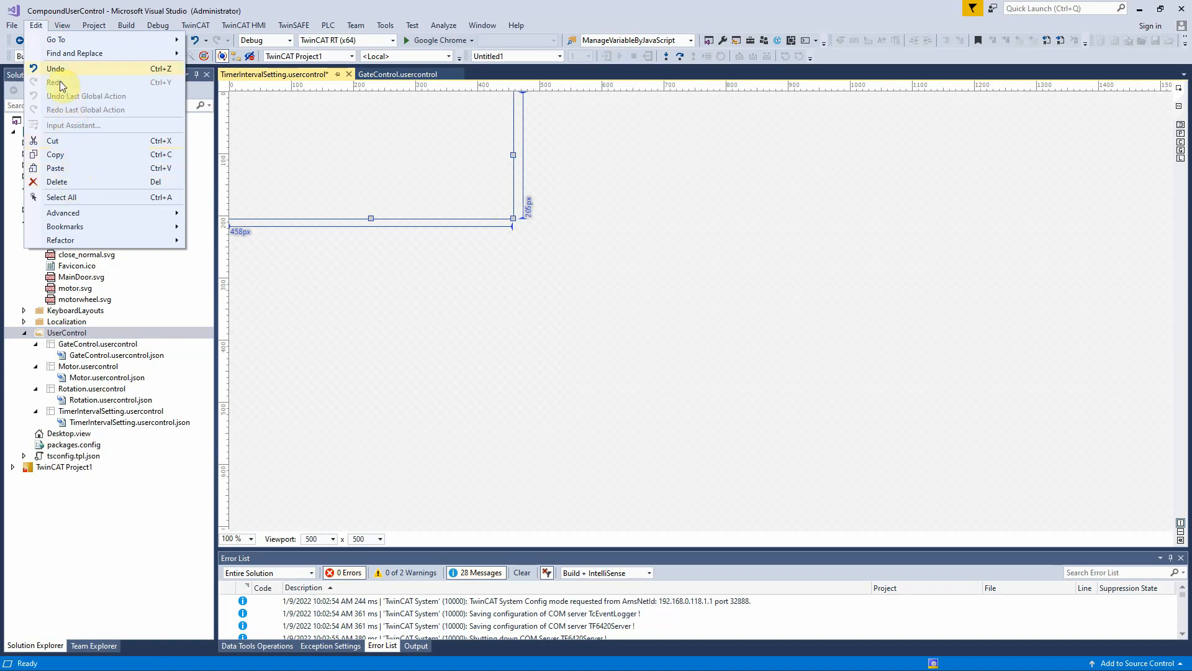
mouse_move(62, 26)
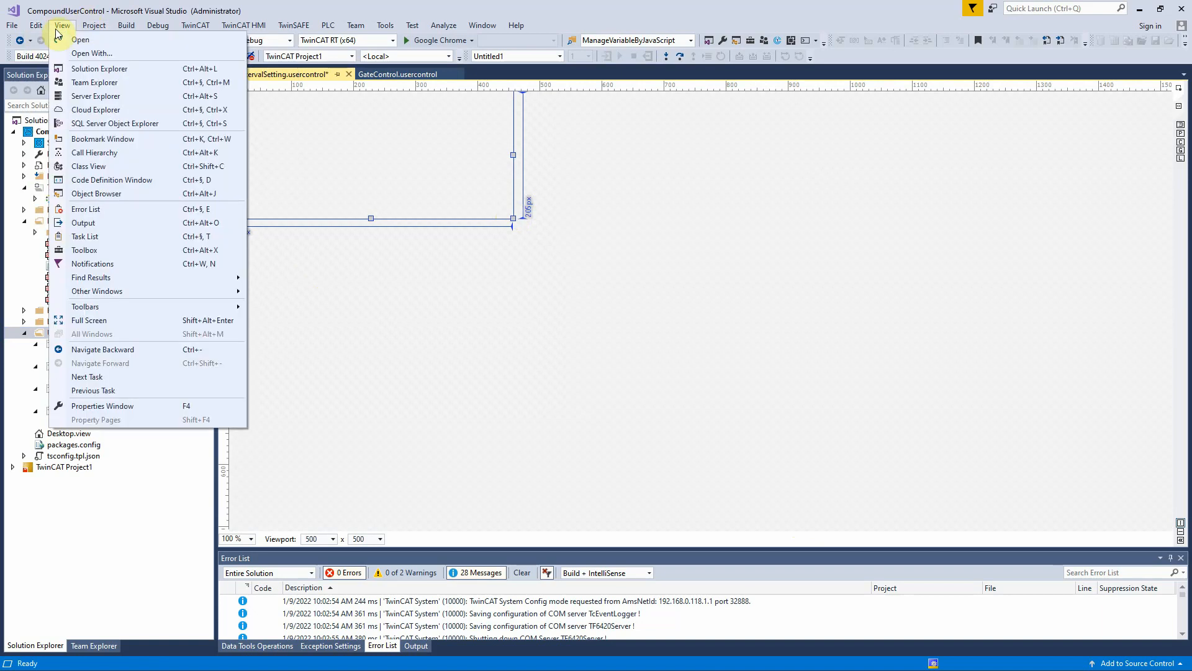
click(109, 257)
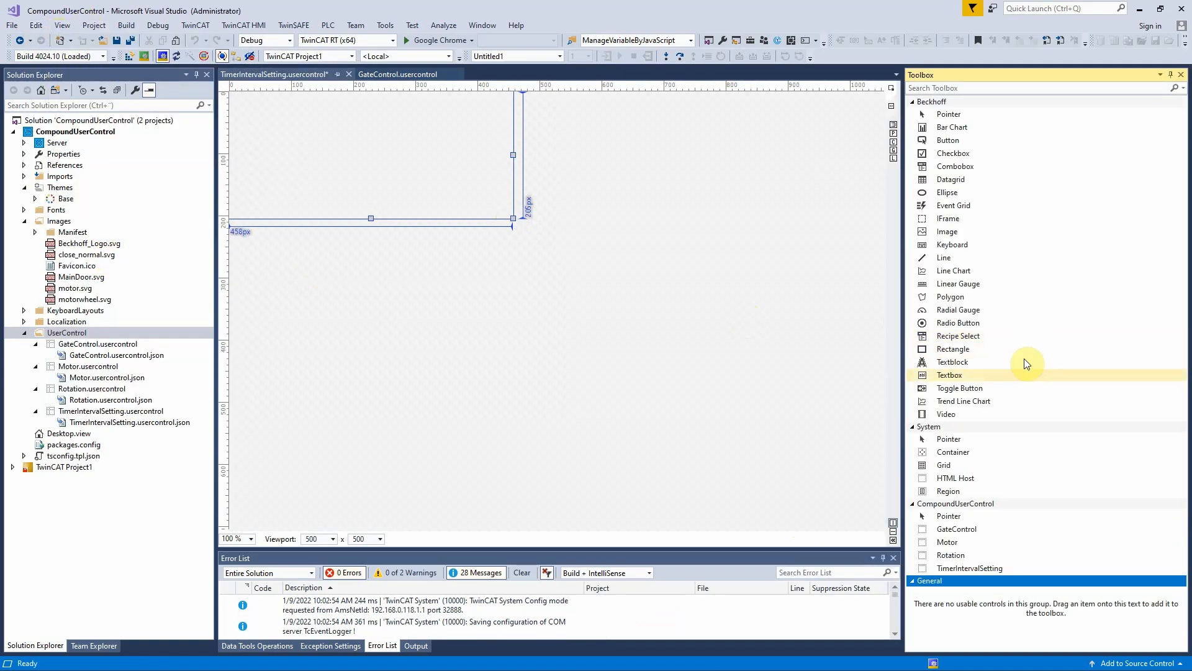
click(972, 375)
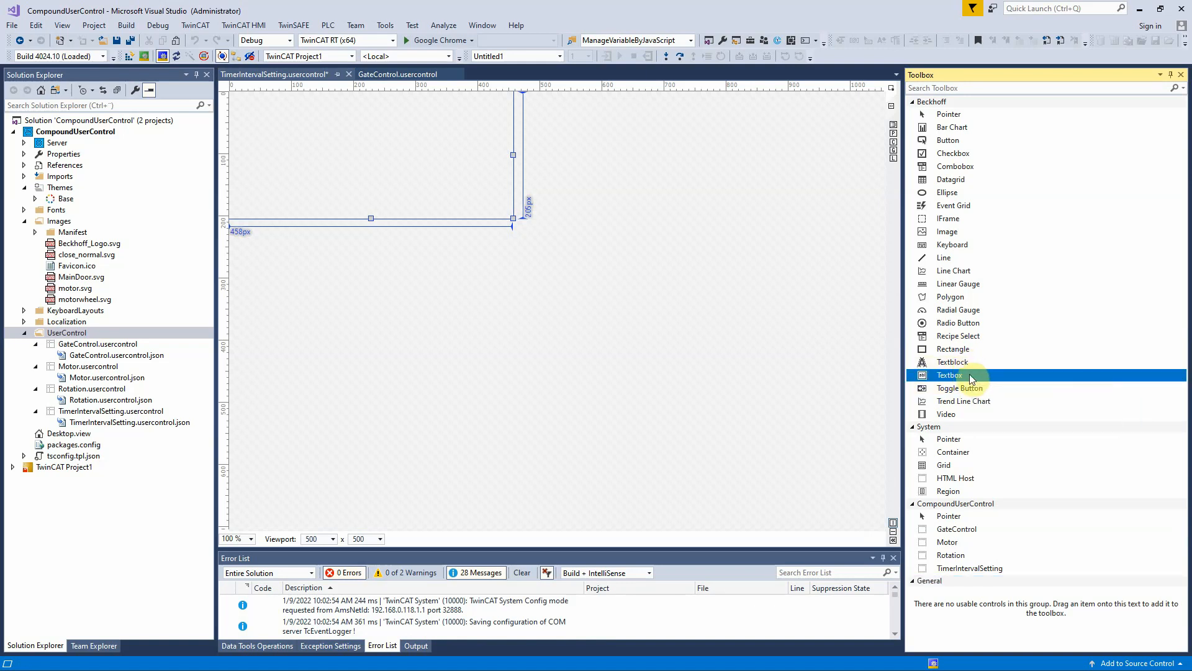
drag(961, 364, 299, 120)
Place an image control about 48 by 36 px in the canvas's upper-right corner, beside the textblock.
click(949, 231)
drag(952, 235, 501, 110)
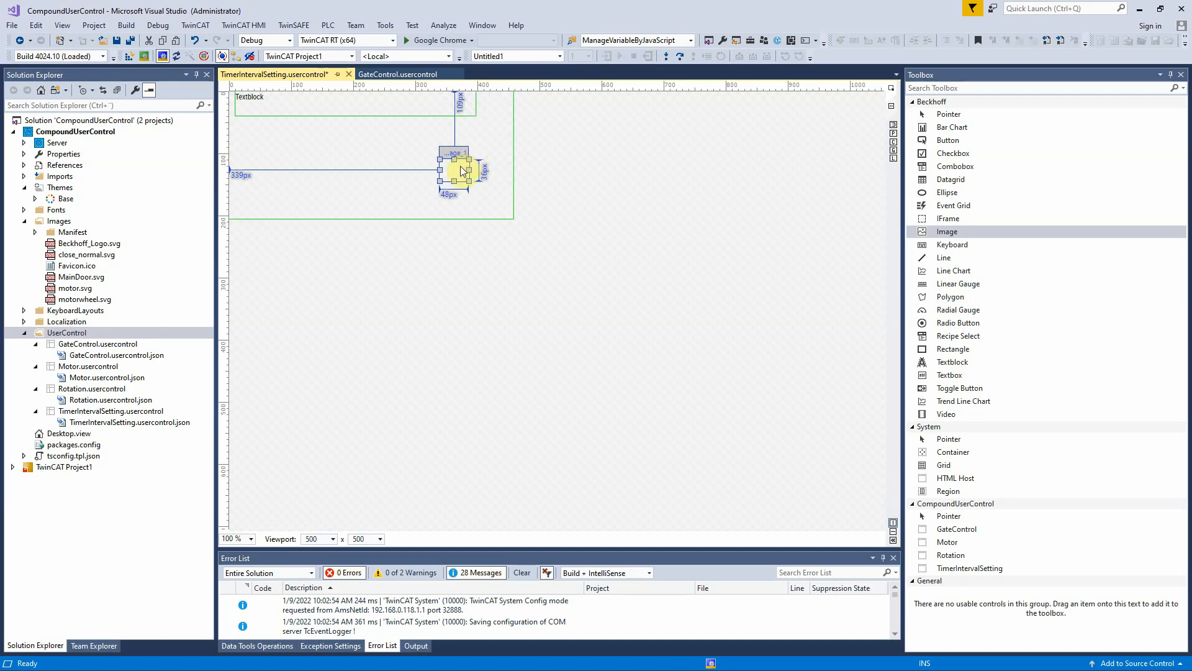
drag(462, 169, 499, 115)
Set the source of the new image control to close_normal.svg from the Images folder.
double_click(499, 114)
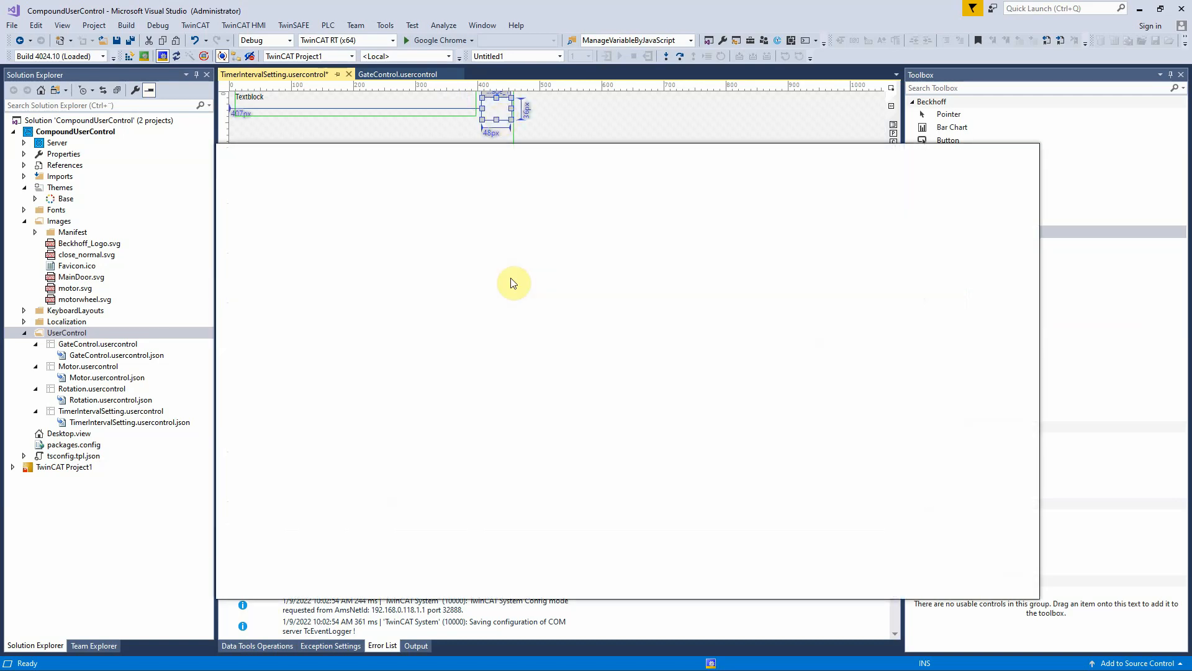
click(567, 421)
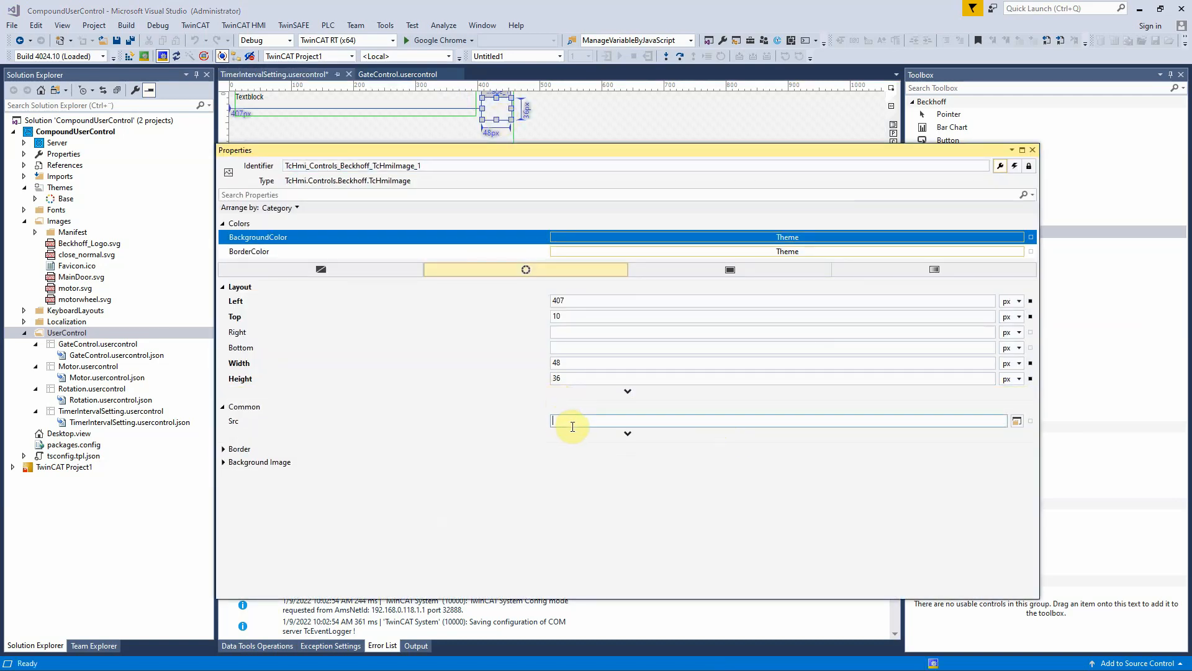
click(1016, 422)
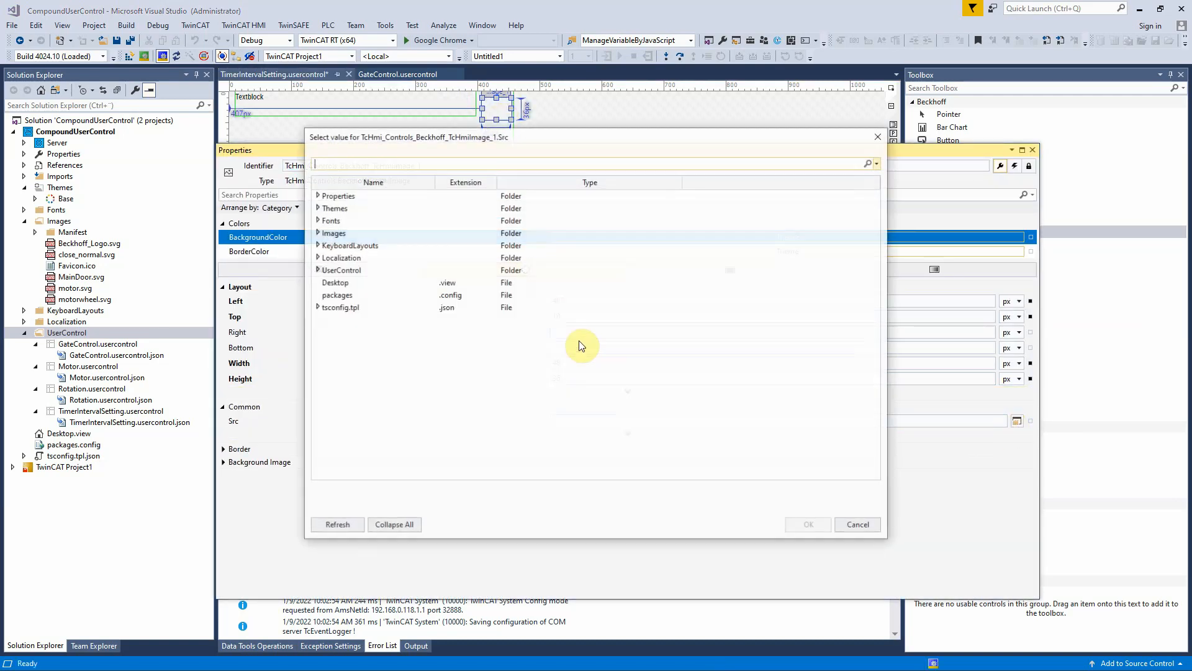
click(316, 233)
double_click(370, 270)
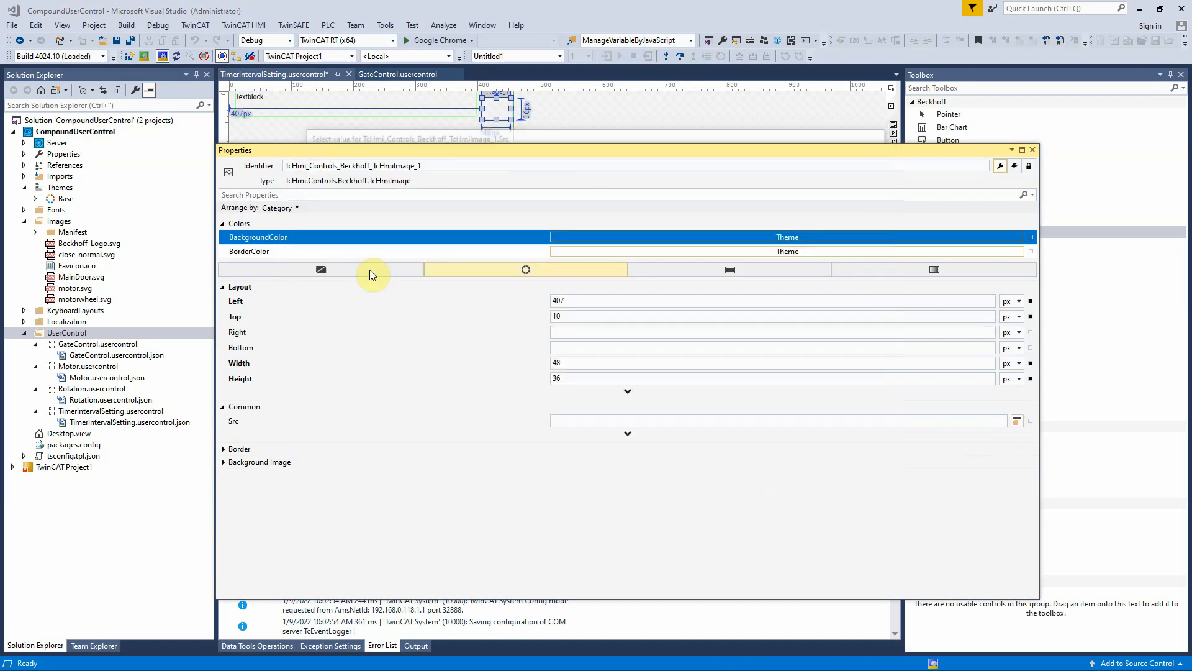
click(1033, 150)
click(461, 138)
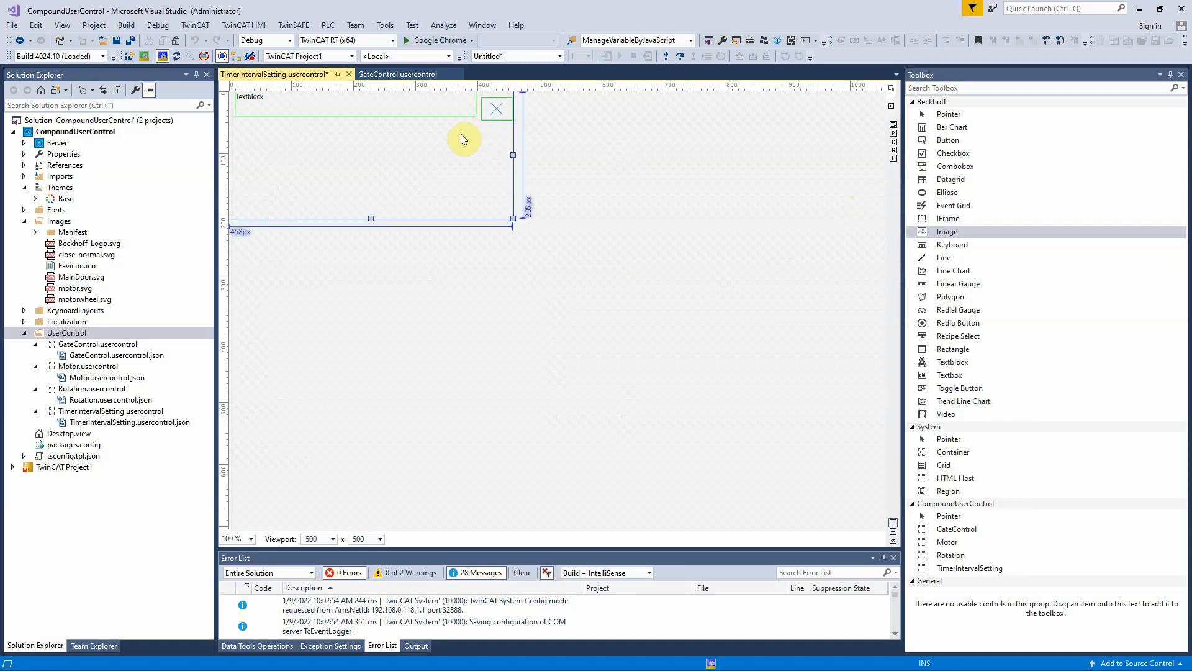
Set the background color of the header textblock in TimerIntervalSetting to #FF5F5959.
click(412, 104)
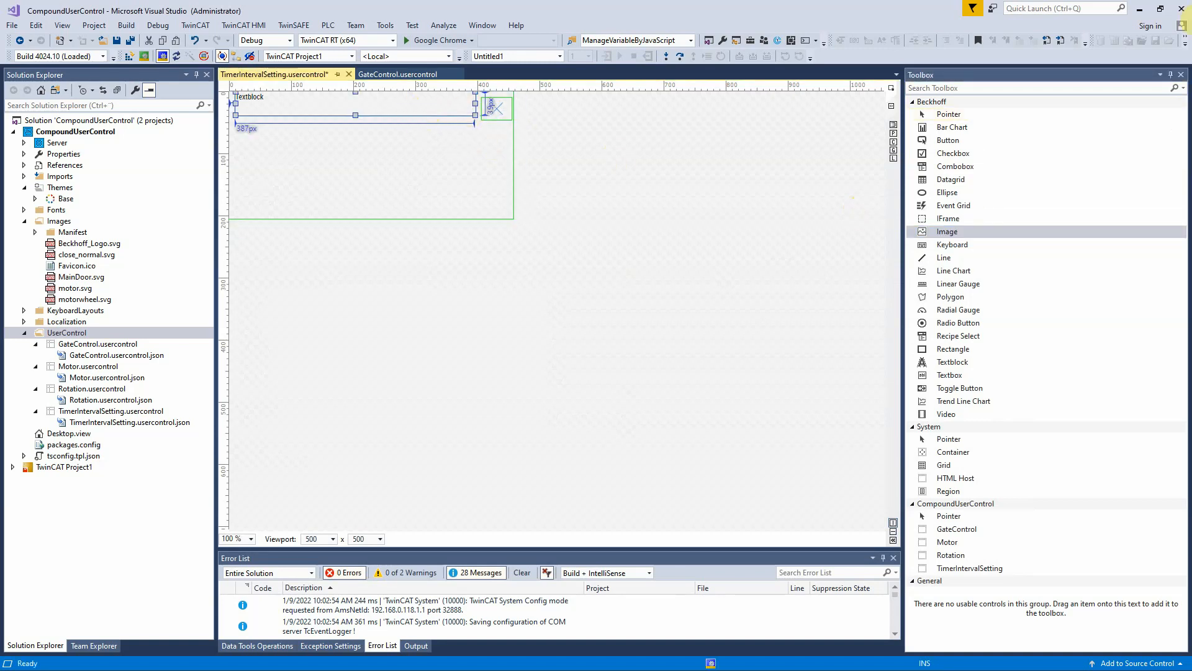
key(F4)
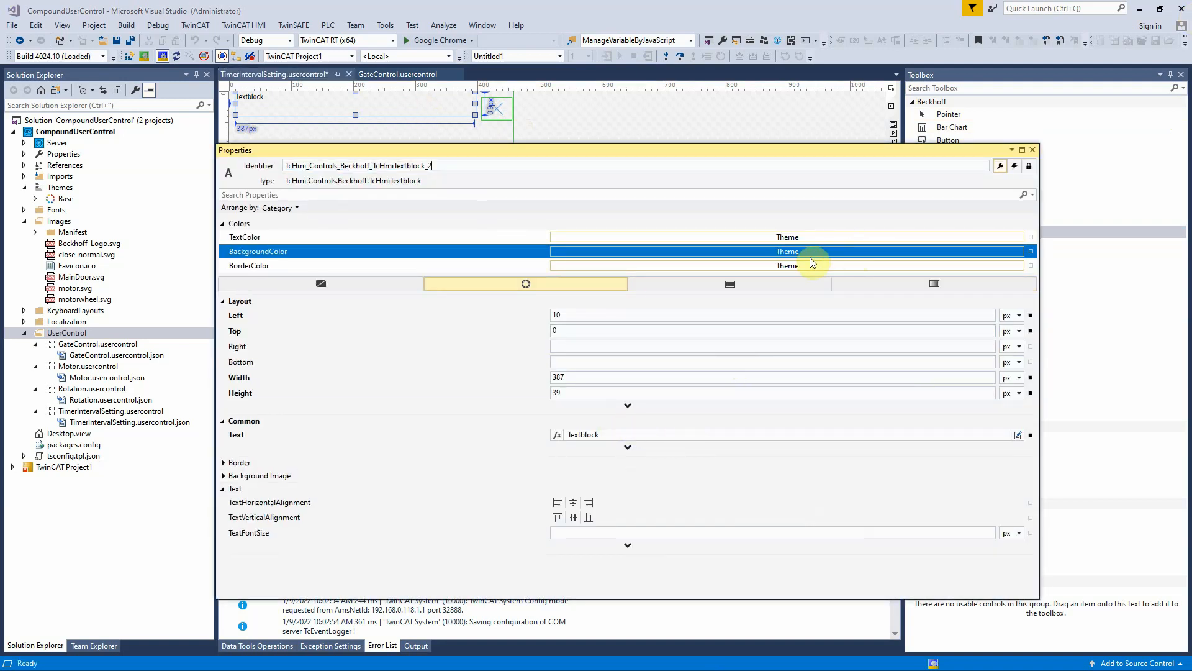
click(801, 283)
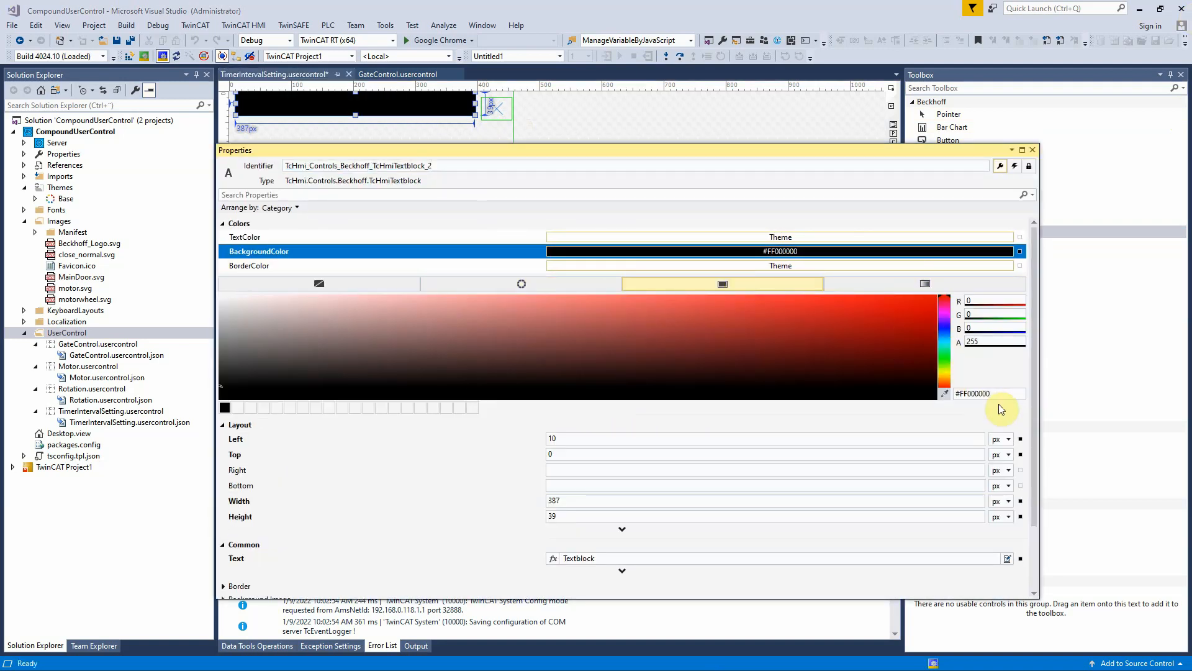
text(#FF5F5959)
key(Tab)
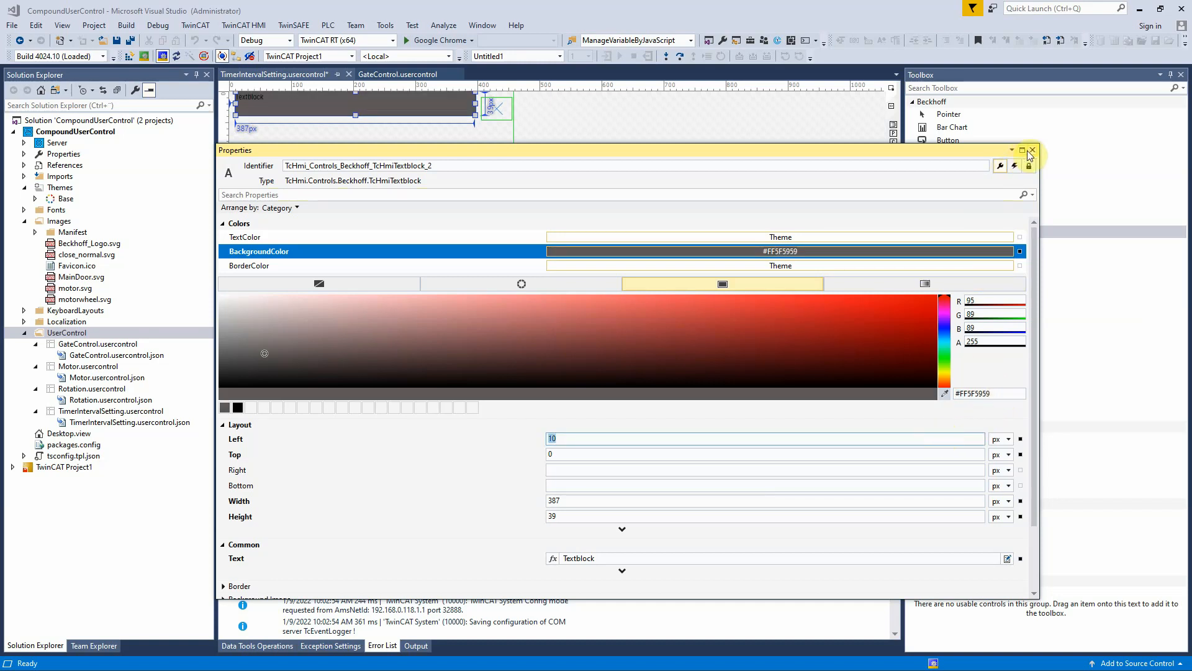
click(1033, 149)
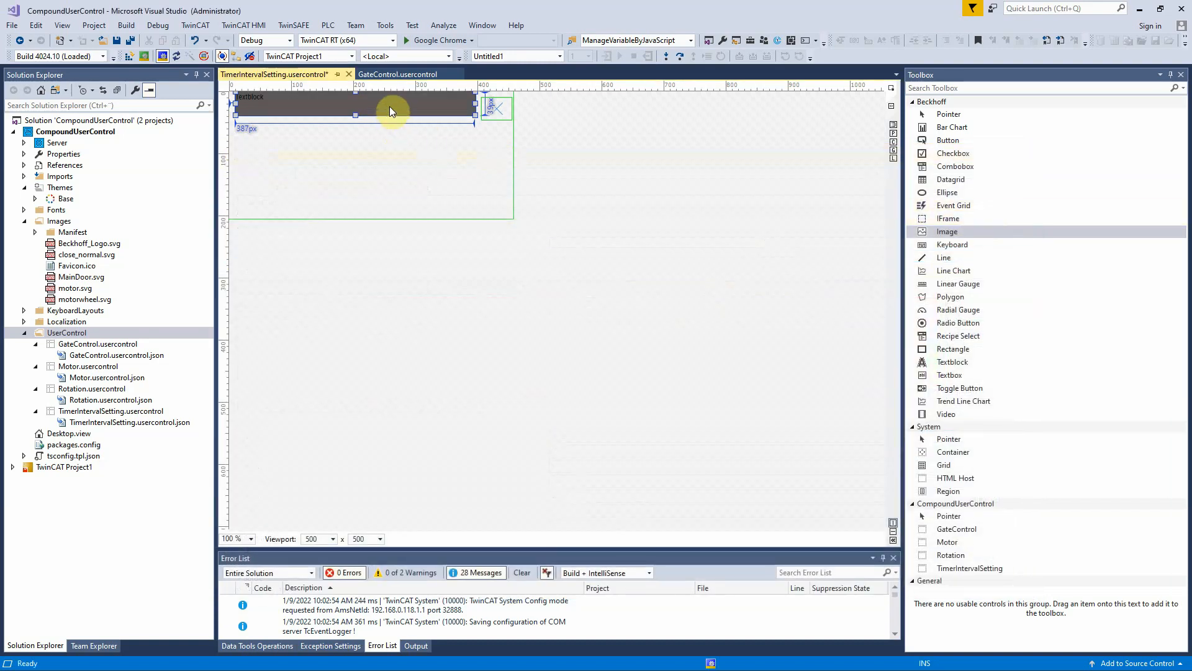
click(407, 164)
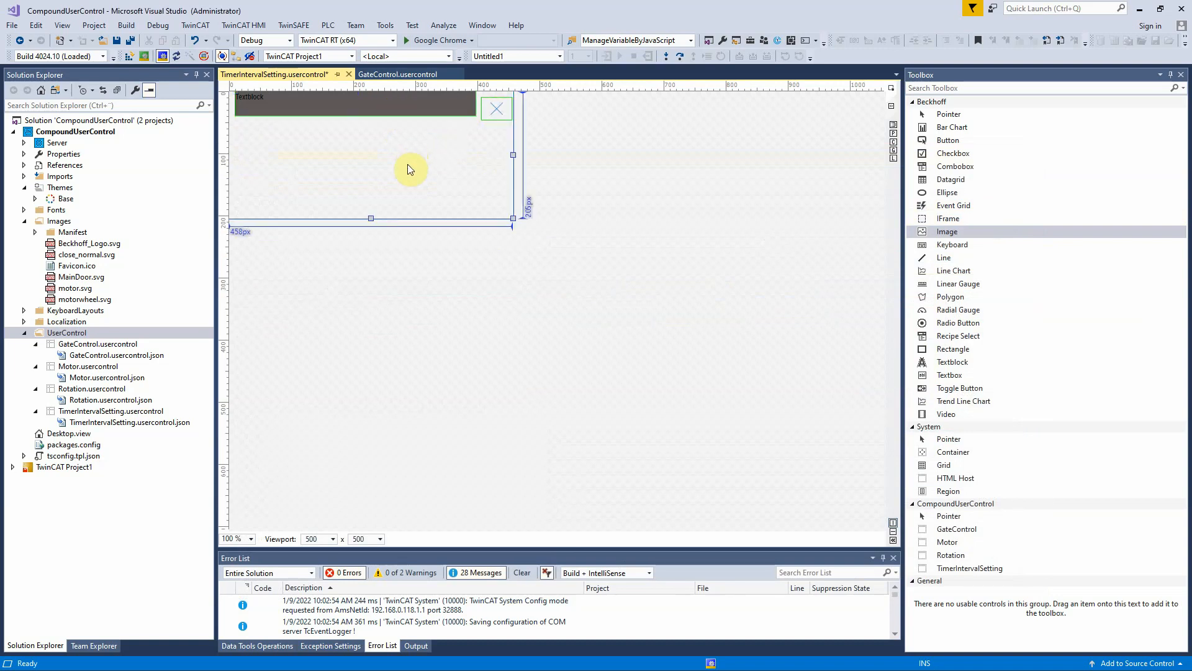
Place a textbox about 271 by 62 px below the header textblock of TimerIntervalSetting.
click(969, 387)
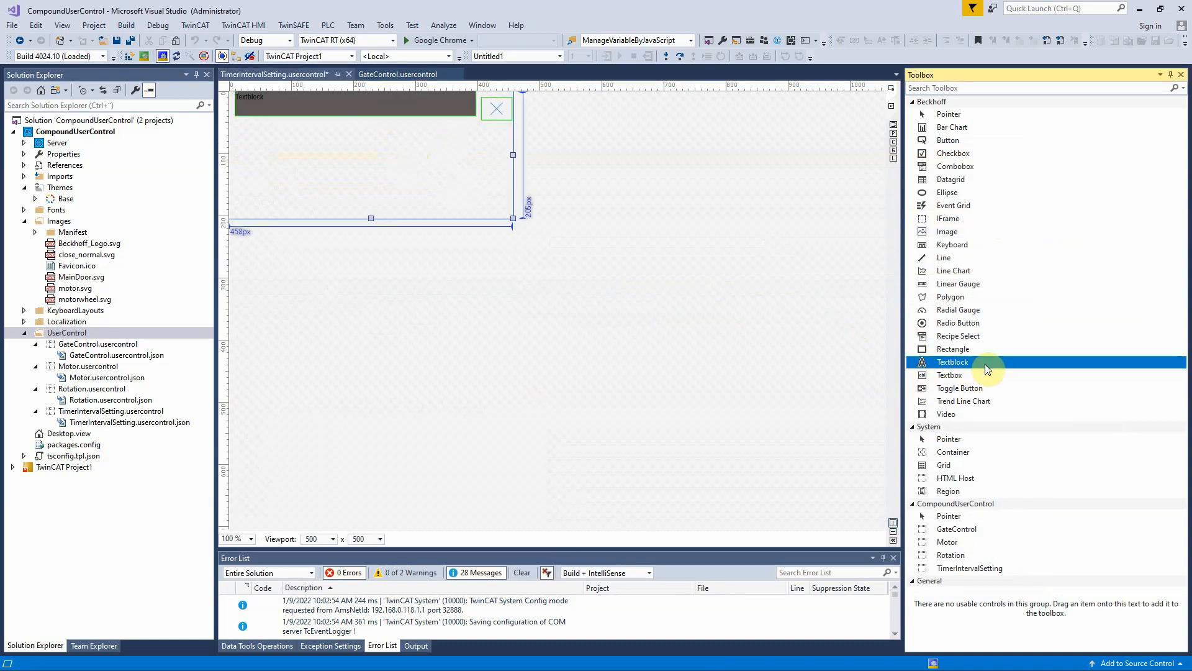
drag(950, 375, 358, 167)
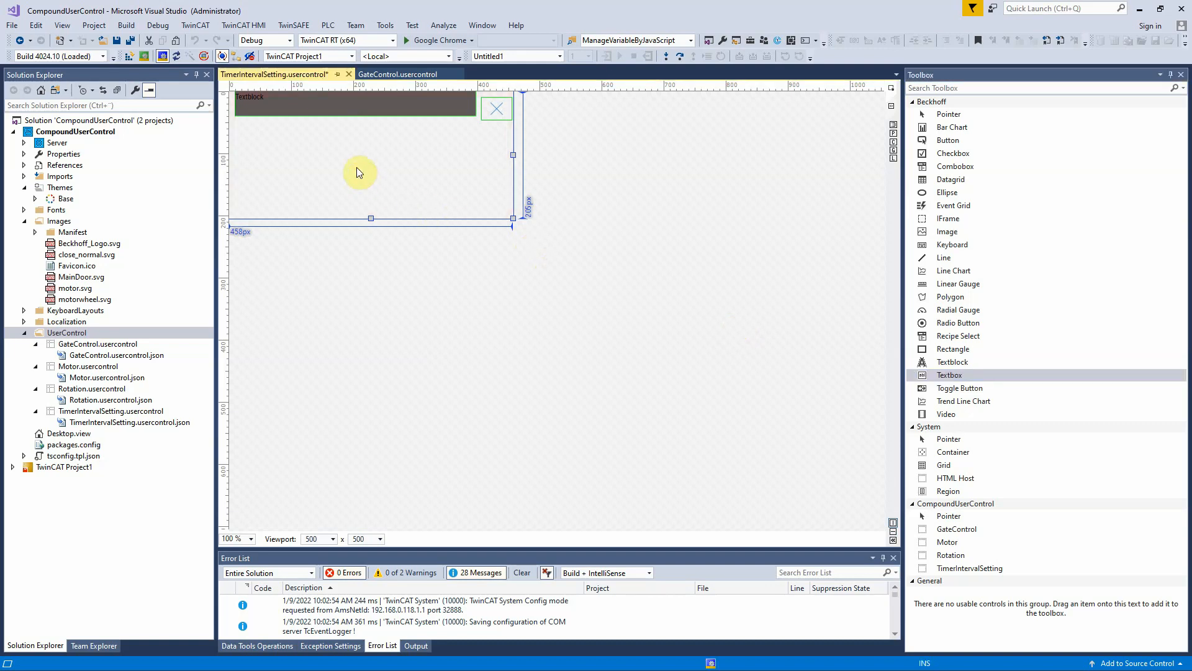
Set the textbox's font size to 30 px and shift the textbox toward the horizontal middle of the canvas.
key(F4)
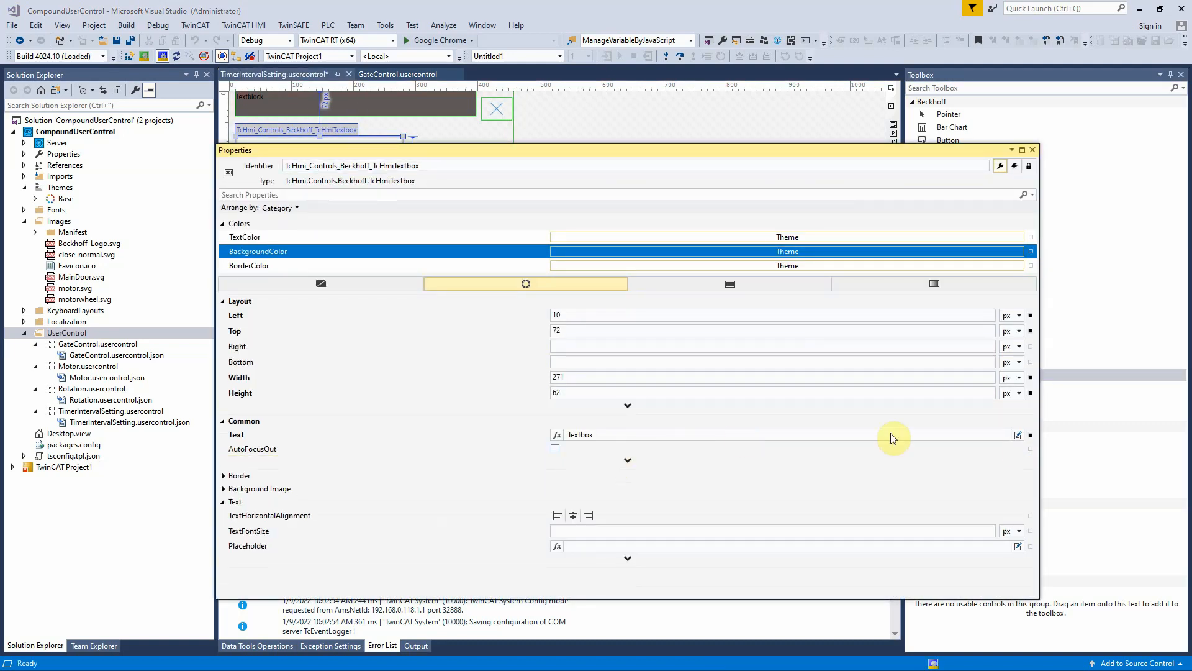
click(1030, 436)
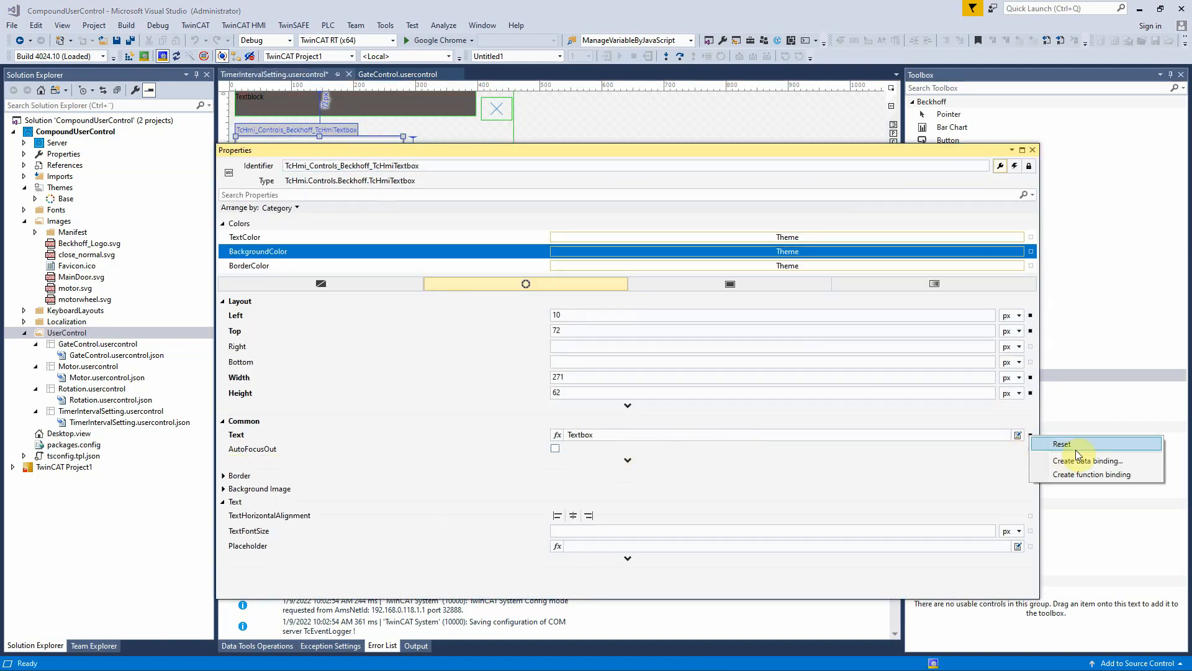
click(608, 531)
text(30)
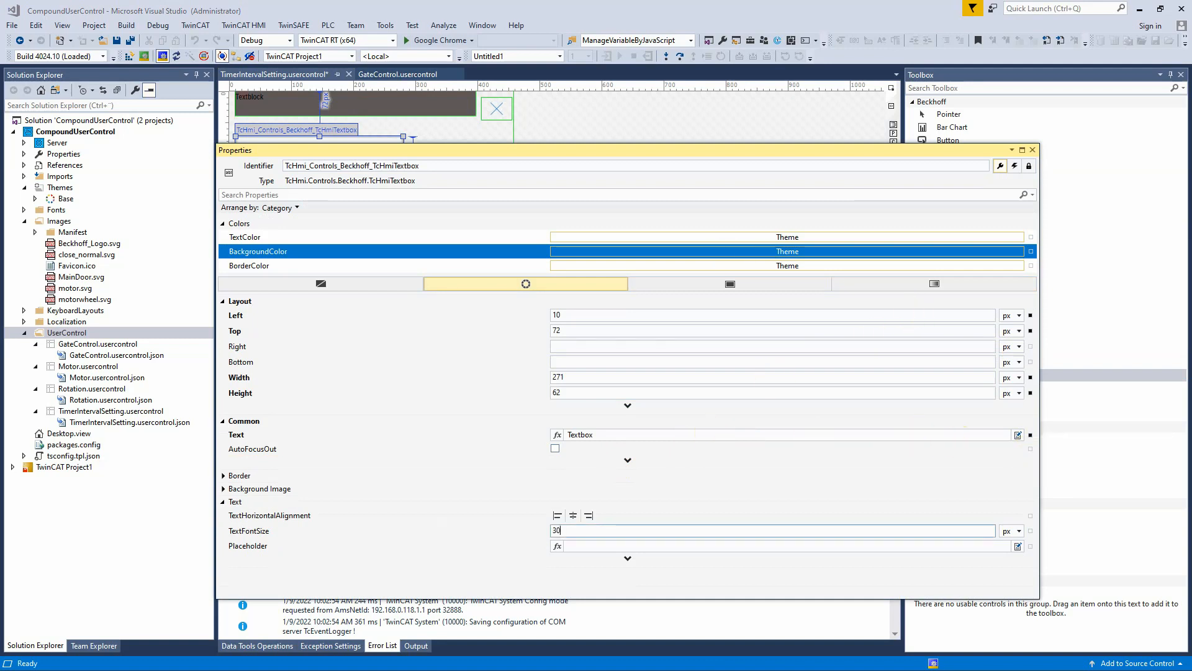
click(635, 360)
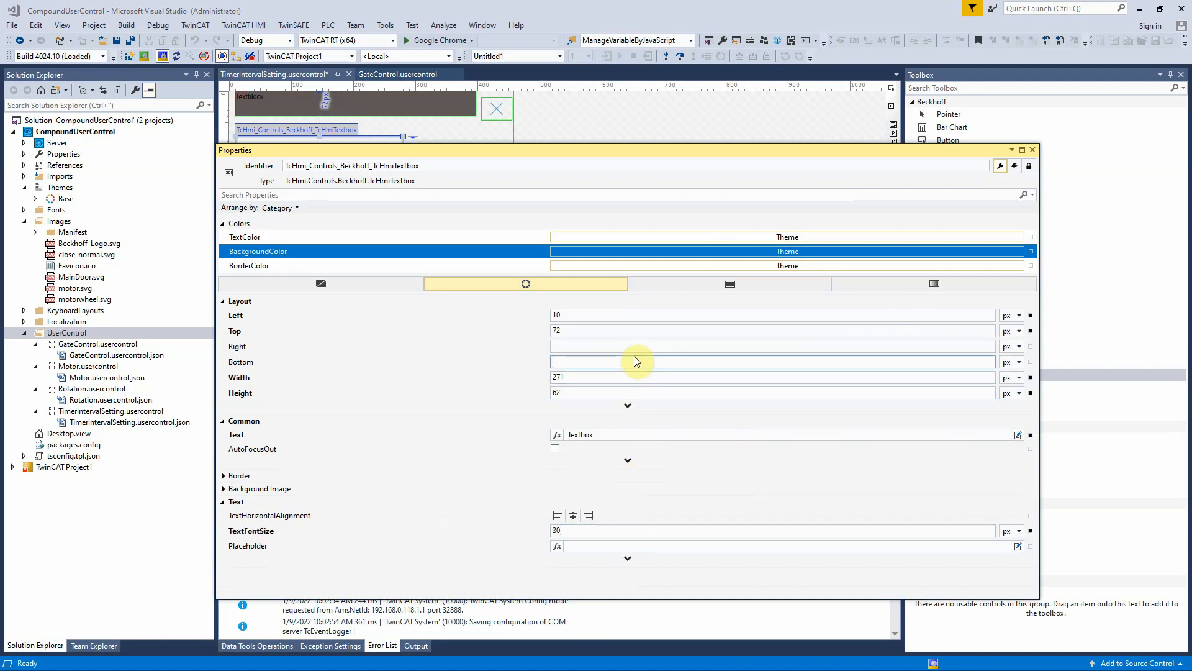
click(1034, 149)
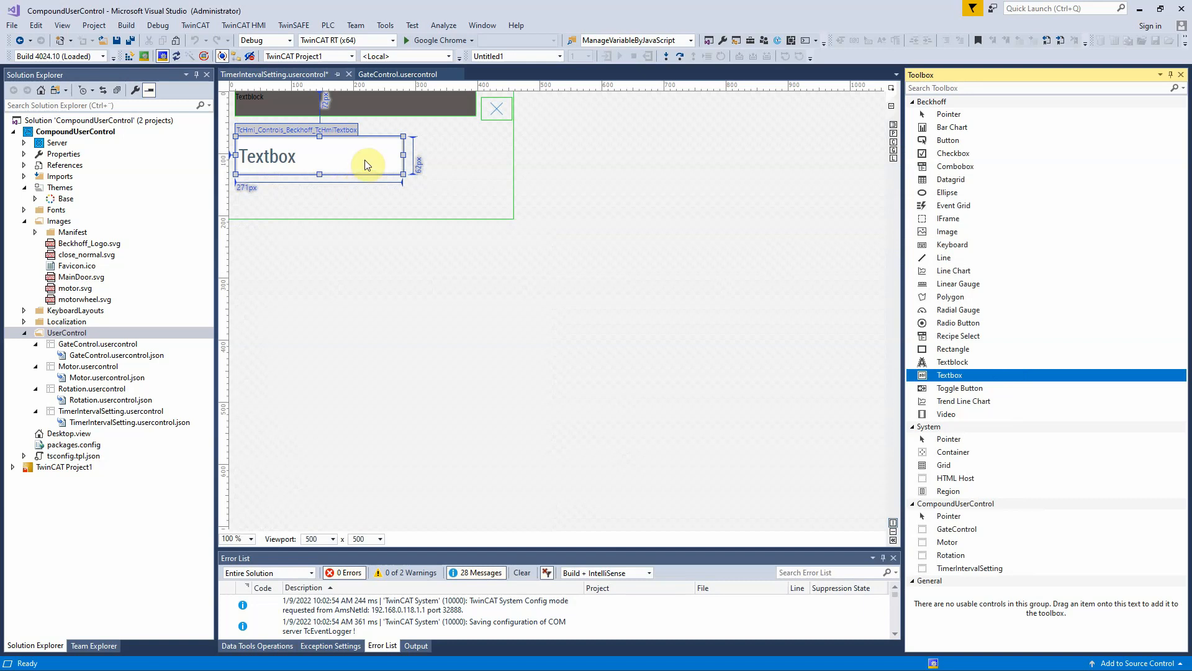
drag(366, 165, 396, 161)
click(392, 189)
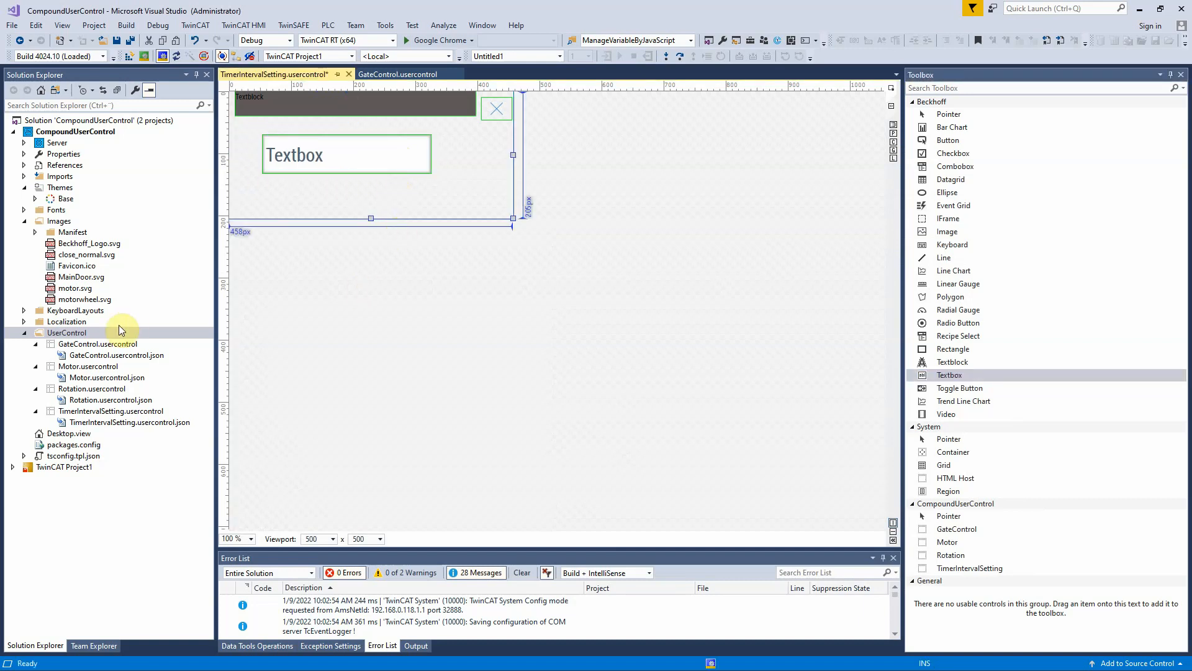
Open the parameter definitions of TimerIntervalSetting and add a parameter HeaderNamePopUp with datatype String.
double_click(105, 425)
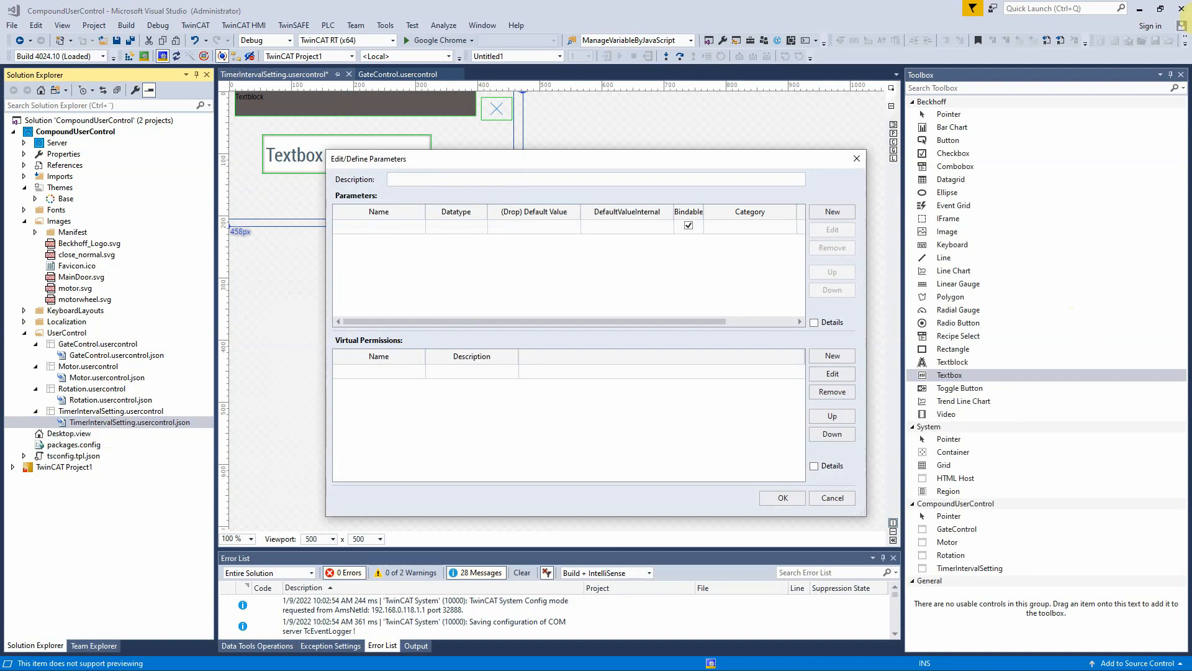
double_click(376, 227)
text(HeaderNamePopUp	True)
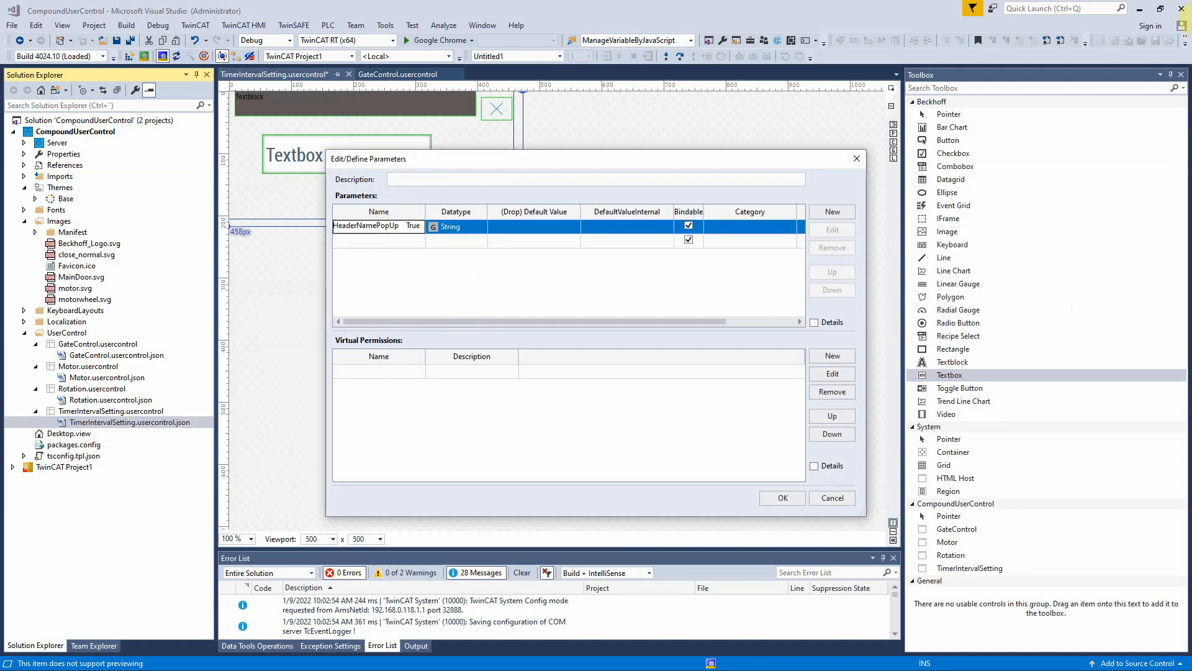
click(1191, 18)
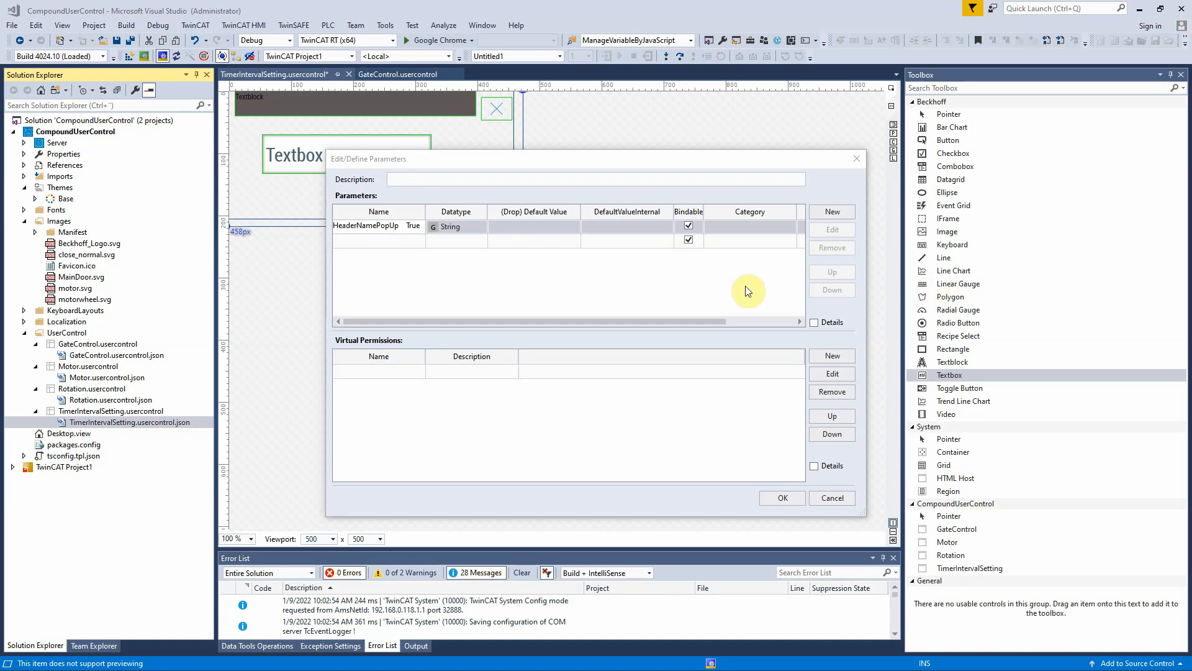
Add a parameter IntervalPopUp with datatype INT to TimerIntervalSetting and accept the parameter definitions.
click(380, 248)
double_click(380, 242)
text(IntervalPopUp)
click(459, 244)
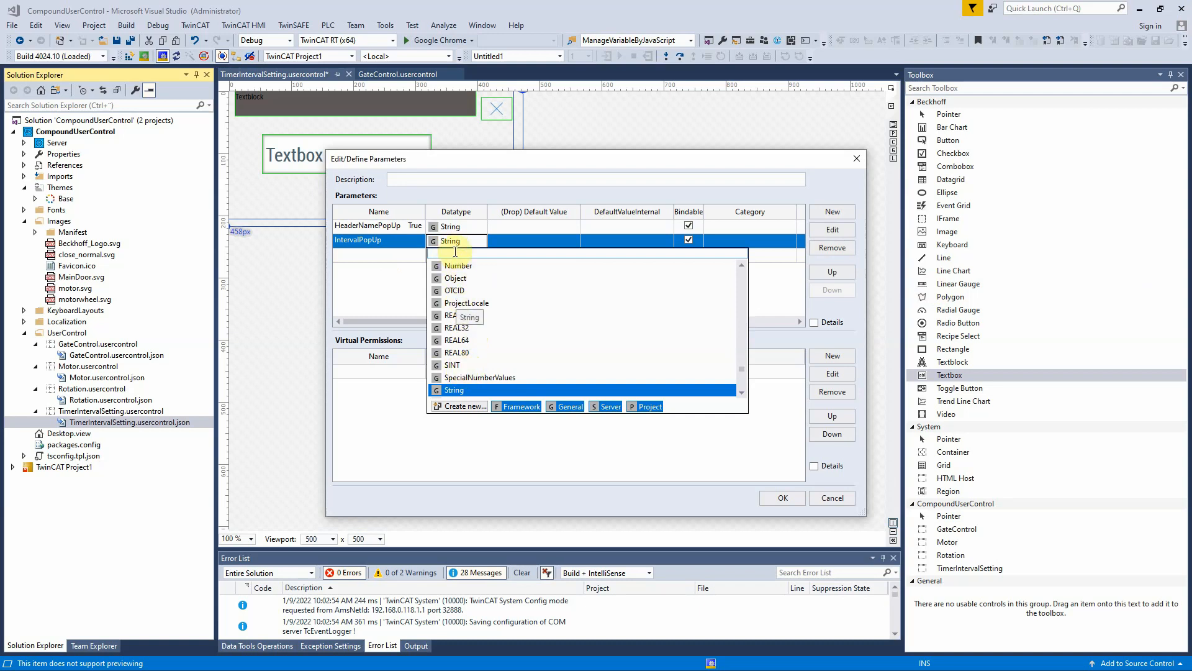
text(int)
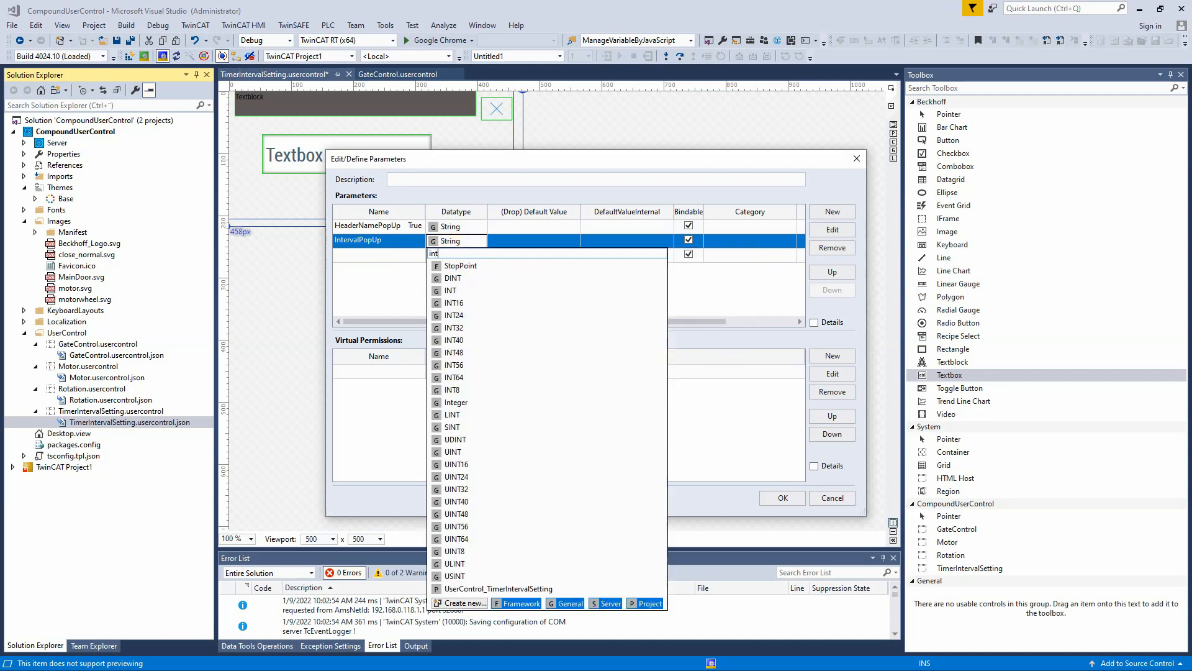
click(451, 291)
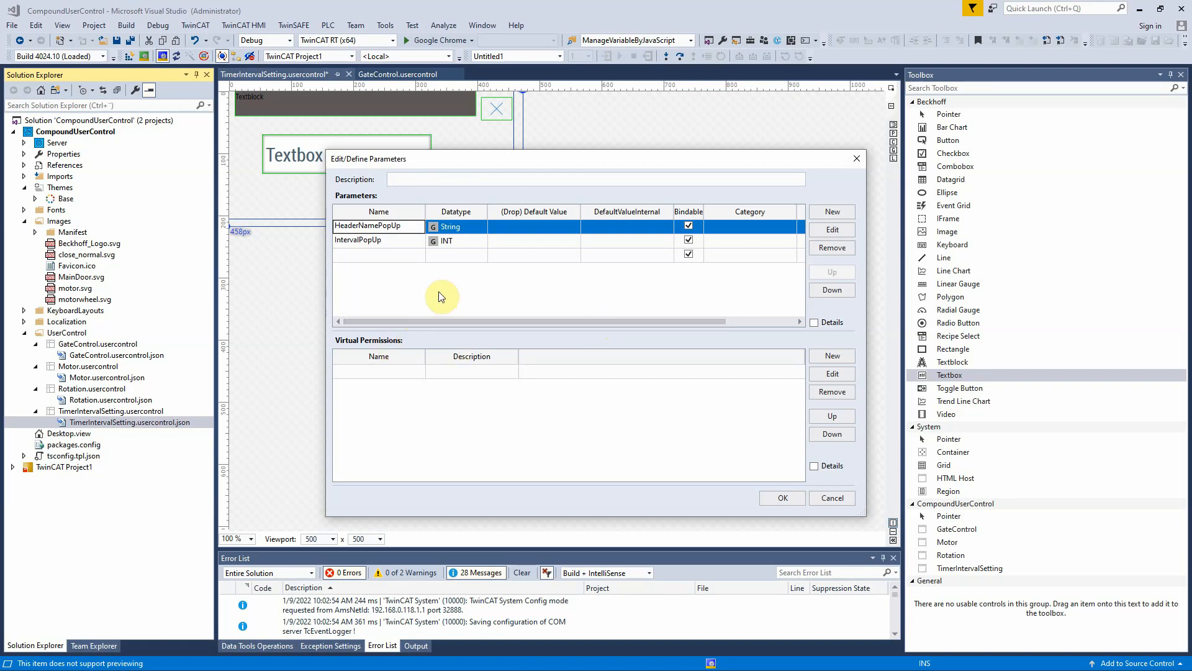
click(369, 244)
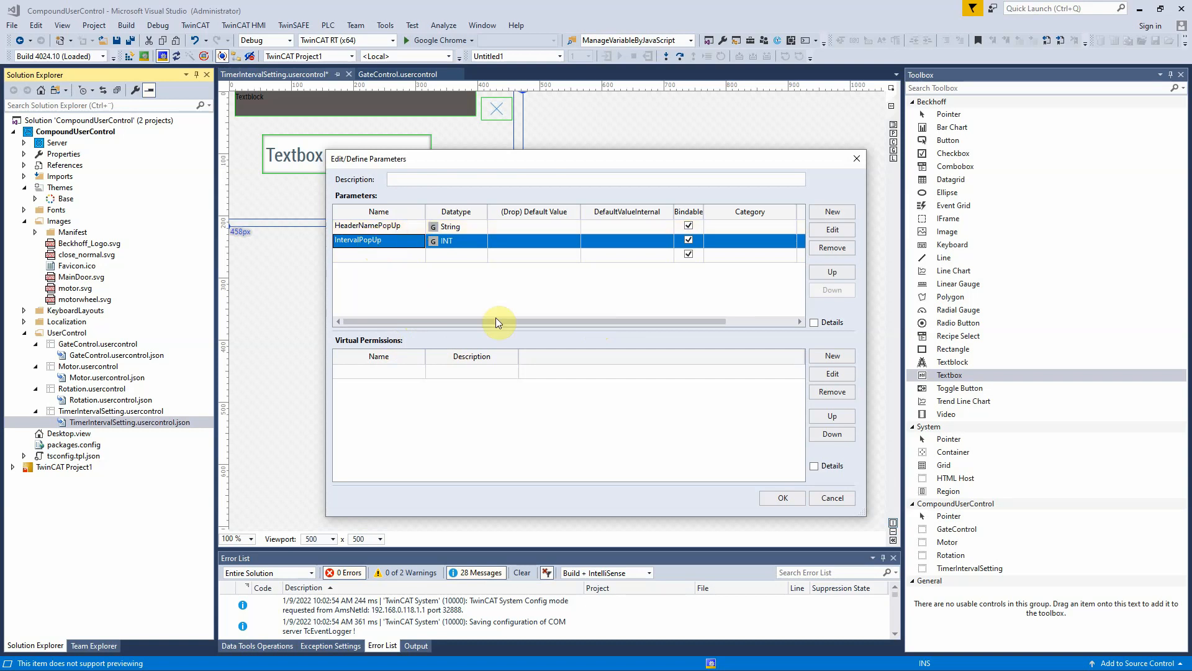
click(792, 500)
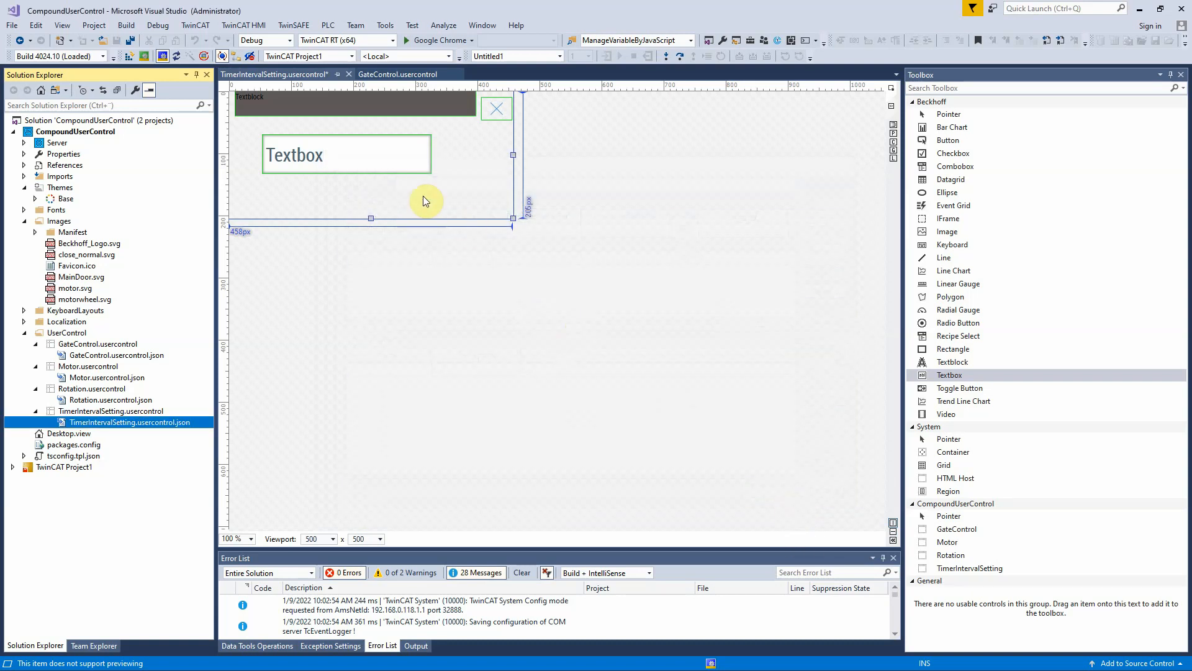
Save all open files and add a new folder named JavaScript to the CompoundUserControl project.
click(130, 40)
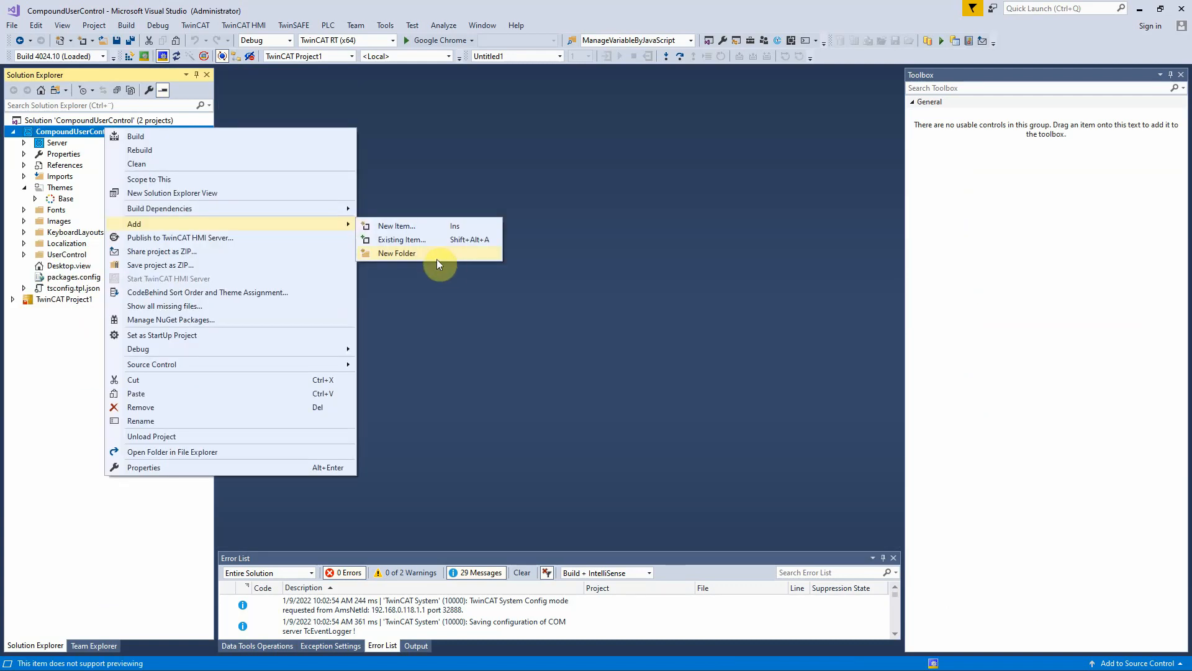
click(437, 258)
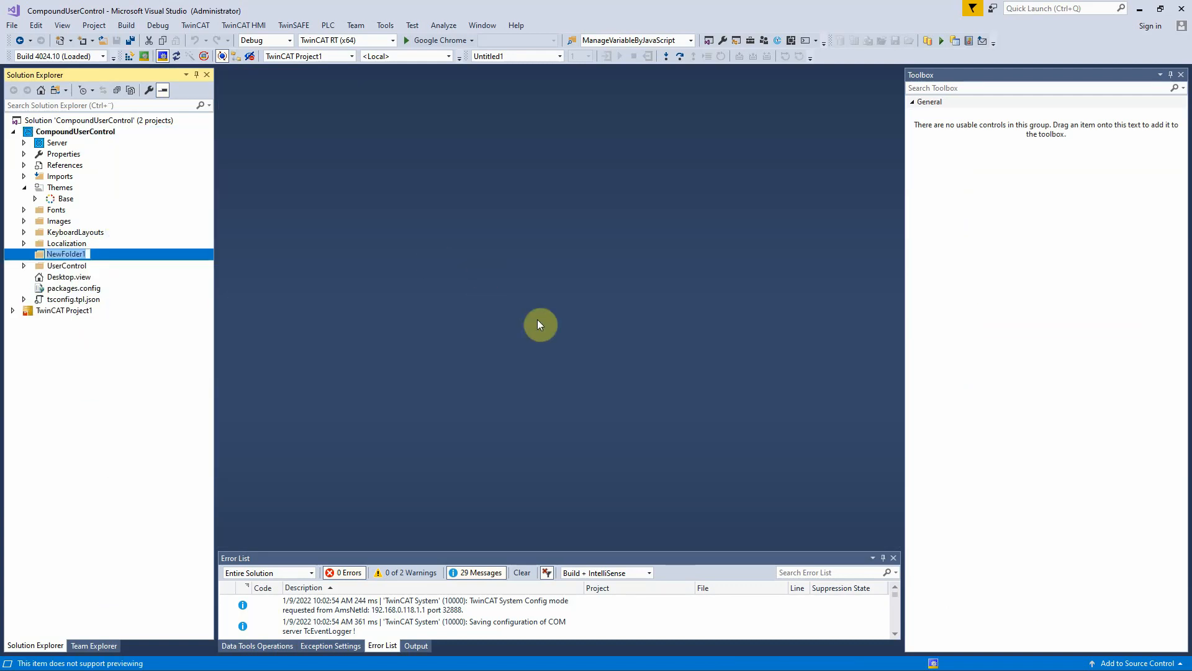
text(JavaScript)
key(Return)
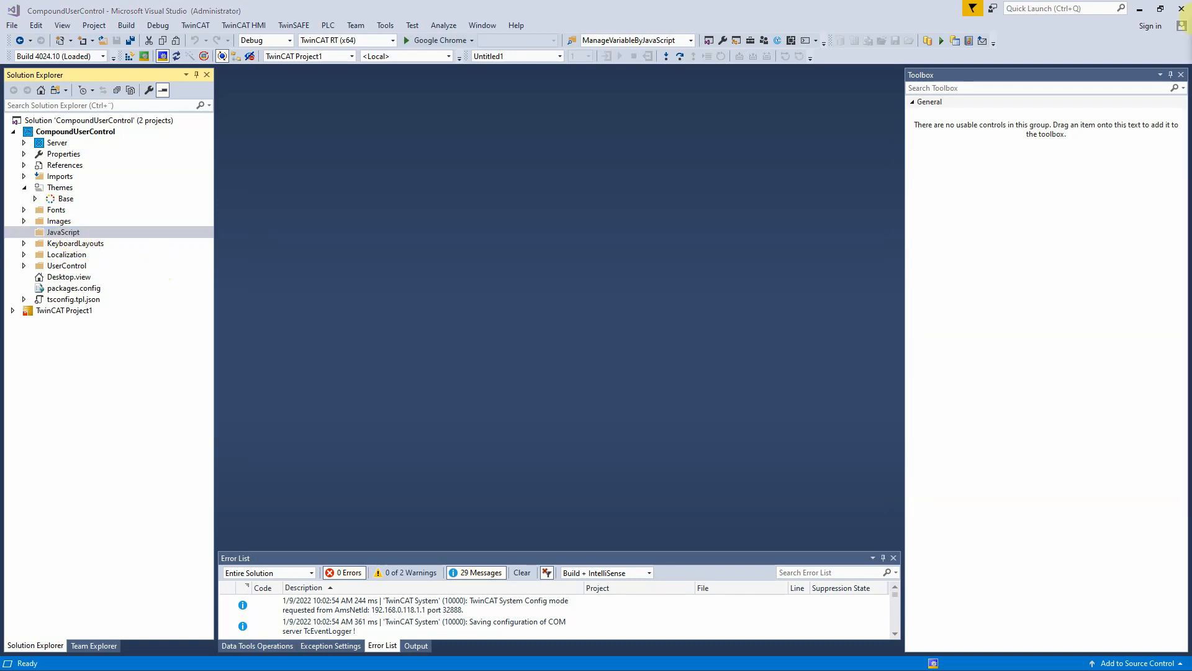
Switch to File Explorer and paste the copied TcHmiEx.js and TcHmiExampleCollection.Utilities.js into the project's JavaScript folder.
drag(1191, 108, 902, 136)
right_click(406, 292)
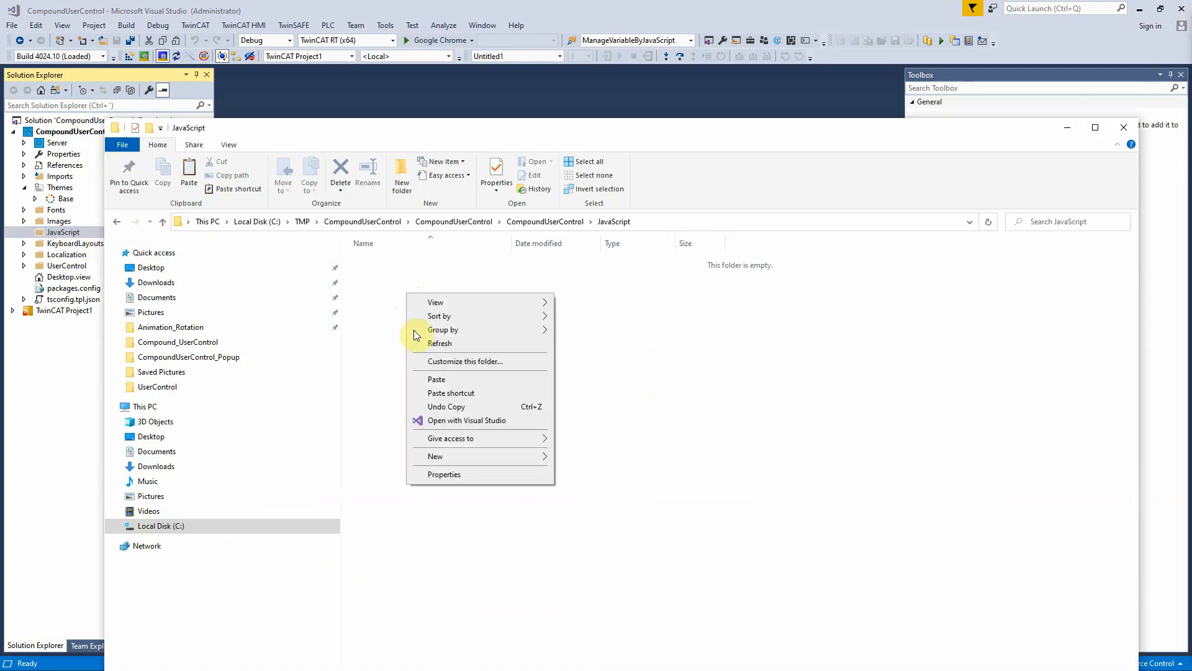
click(444, 379)
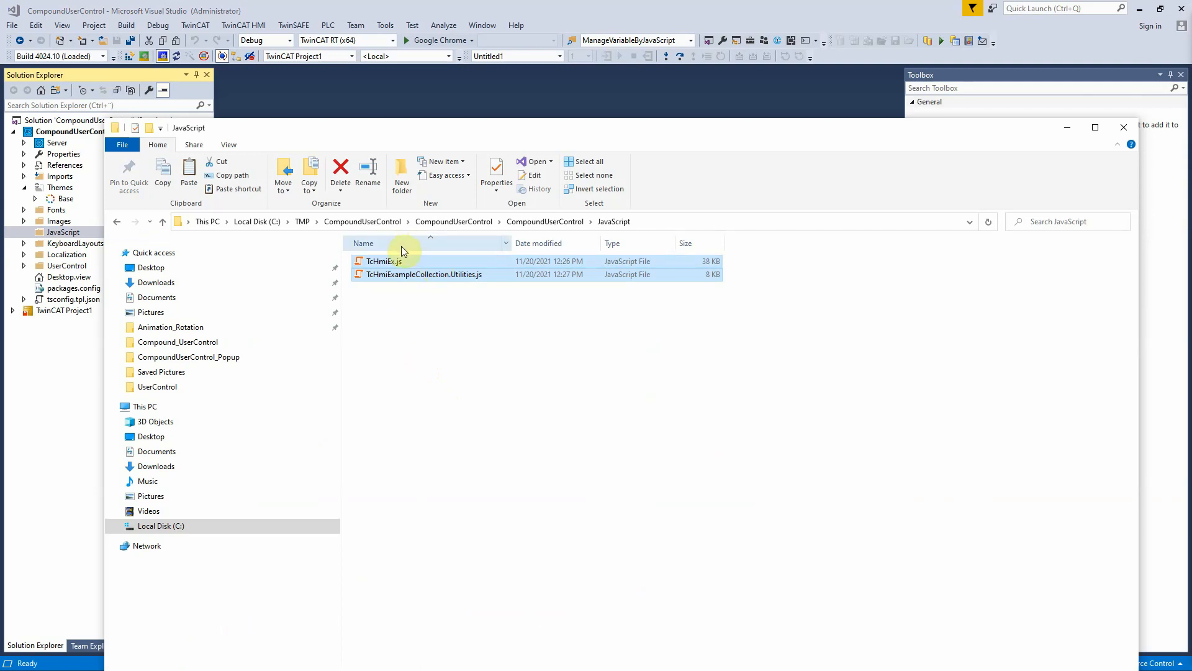
Back in Visual Studio, add the existing files TcHmiEx.js and TcHmiExampleCollection.Utilities.js to the JavaScript folder of the project.
click(100, 233)
right_click(100, 233)
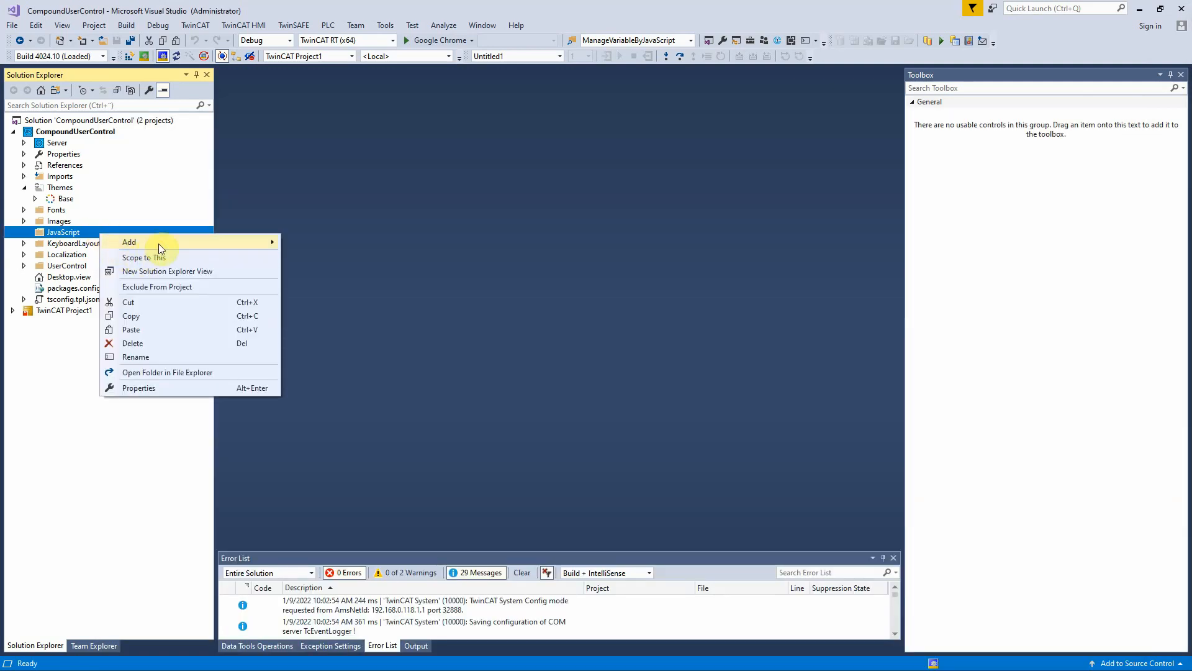
mouse_move(261, 243)
click(318, 258)
double_click(210, 143)
drag(214, 132, 211, 93)
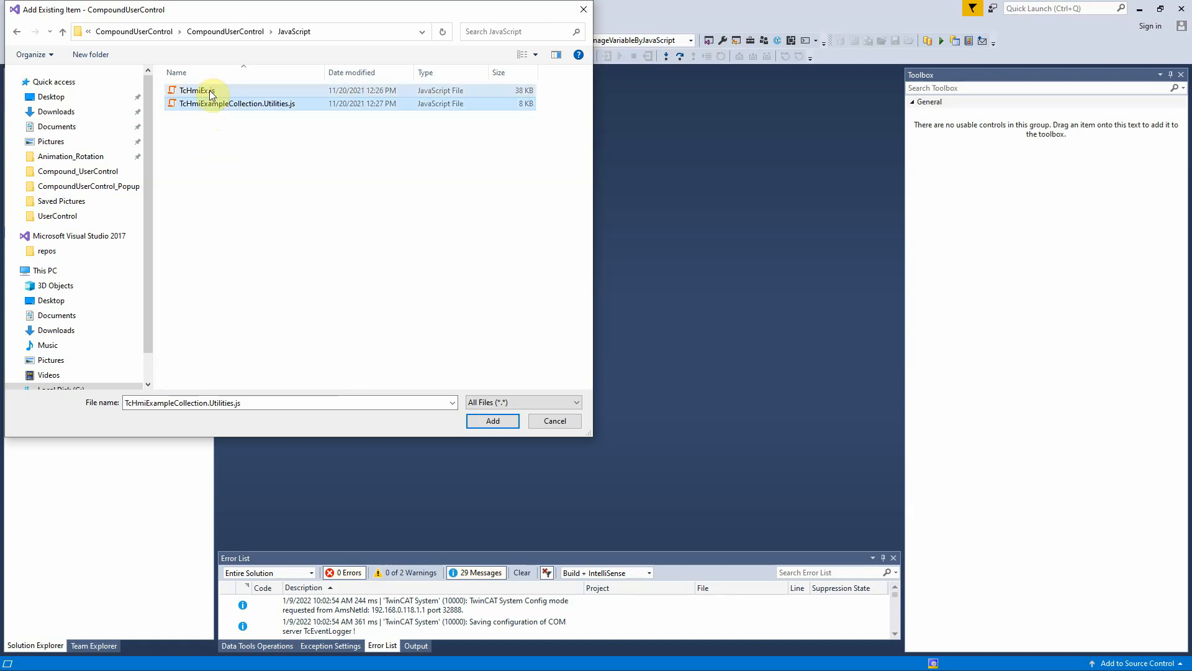
click(489, 420)
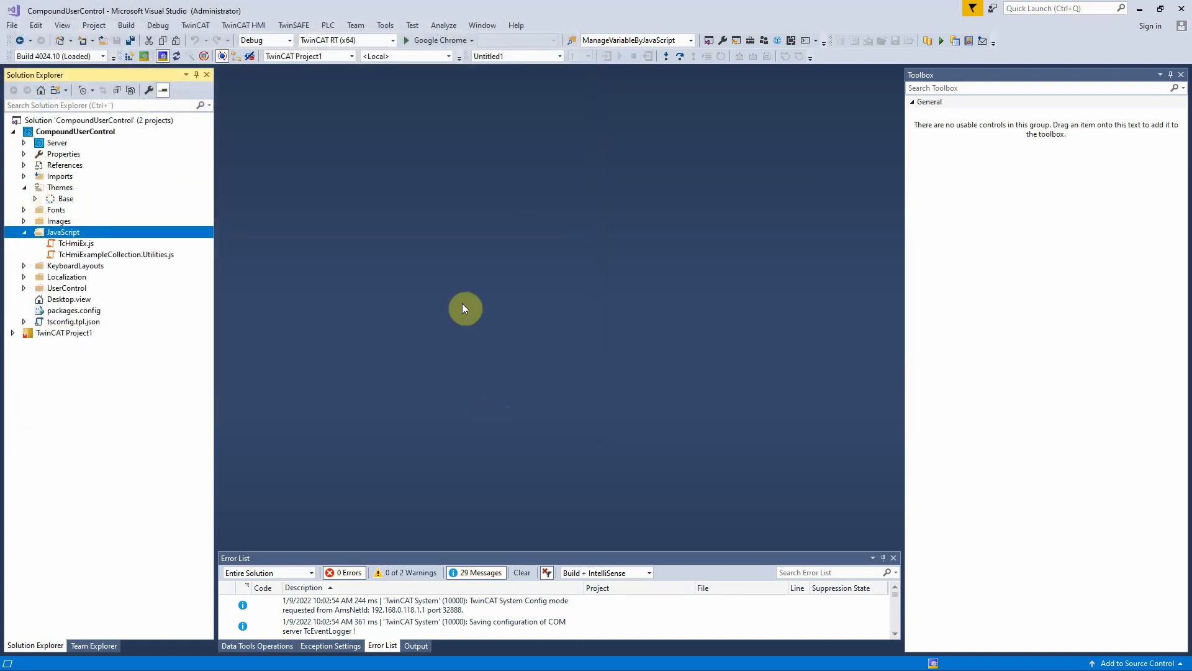
Add a new Function (JavaScript) item named SettingsPopup.js to the JavaScript folder.
right_click(99, 227)
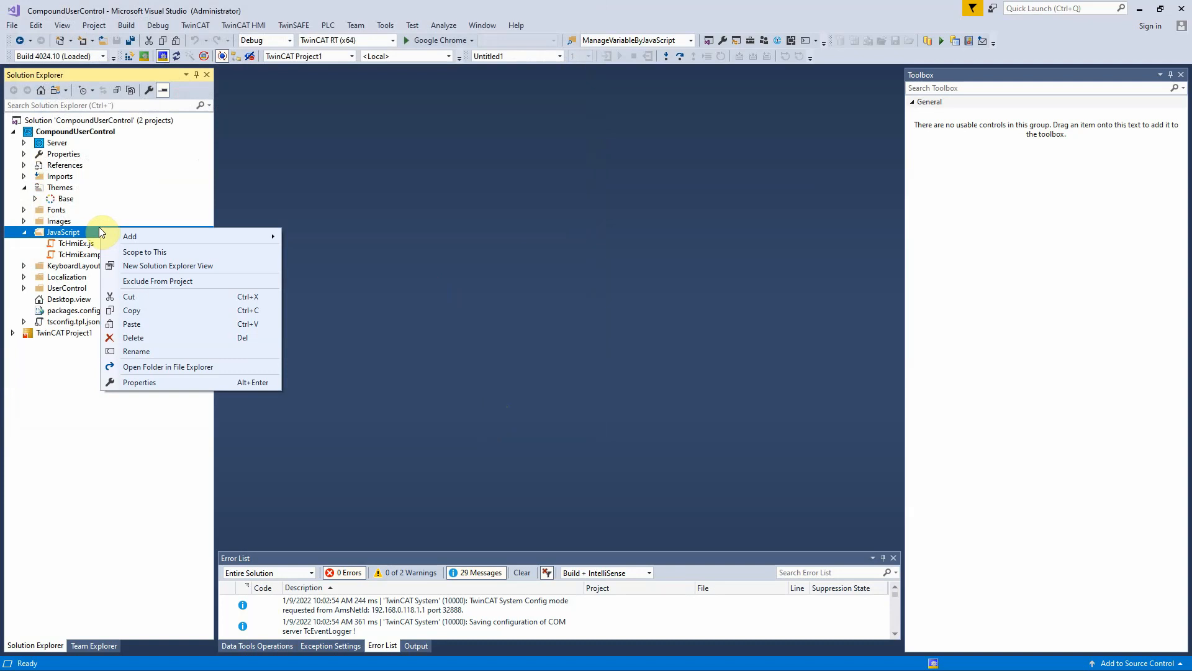
mouse_move(129, 239)
click(340, 239)
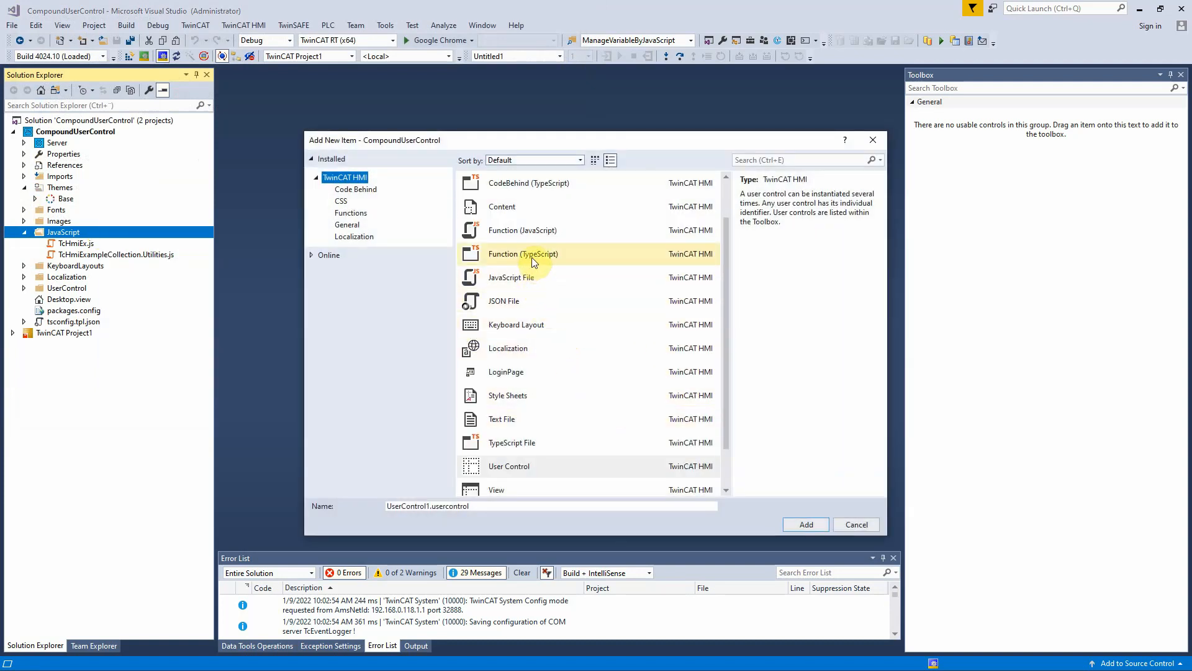
click(532, 239)
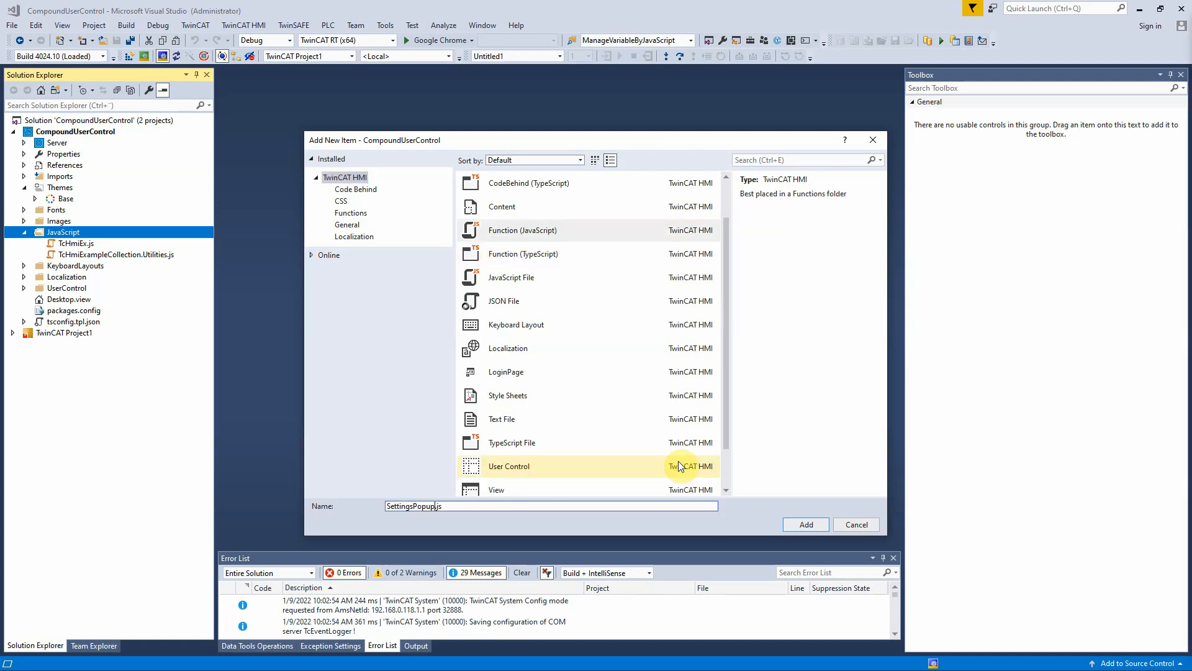
click(798, 527)
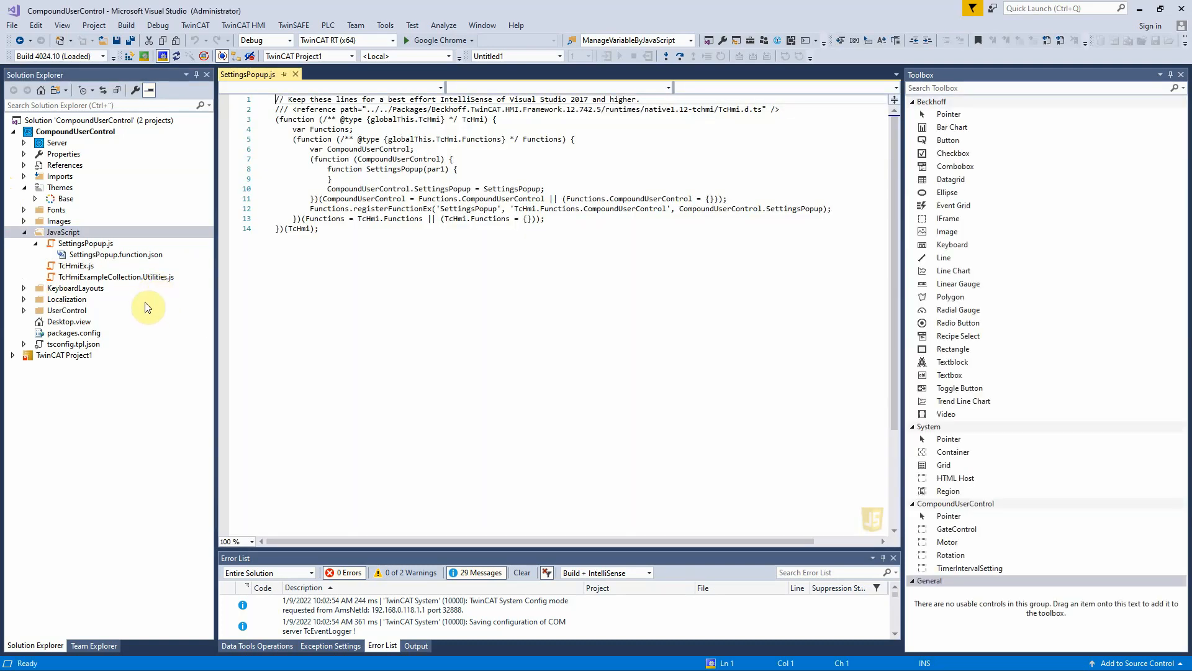
Open the function metadata of SettingsPopup, rename the default parameter to ParentControl and set its datatype to String.
click(98, 255)
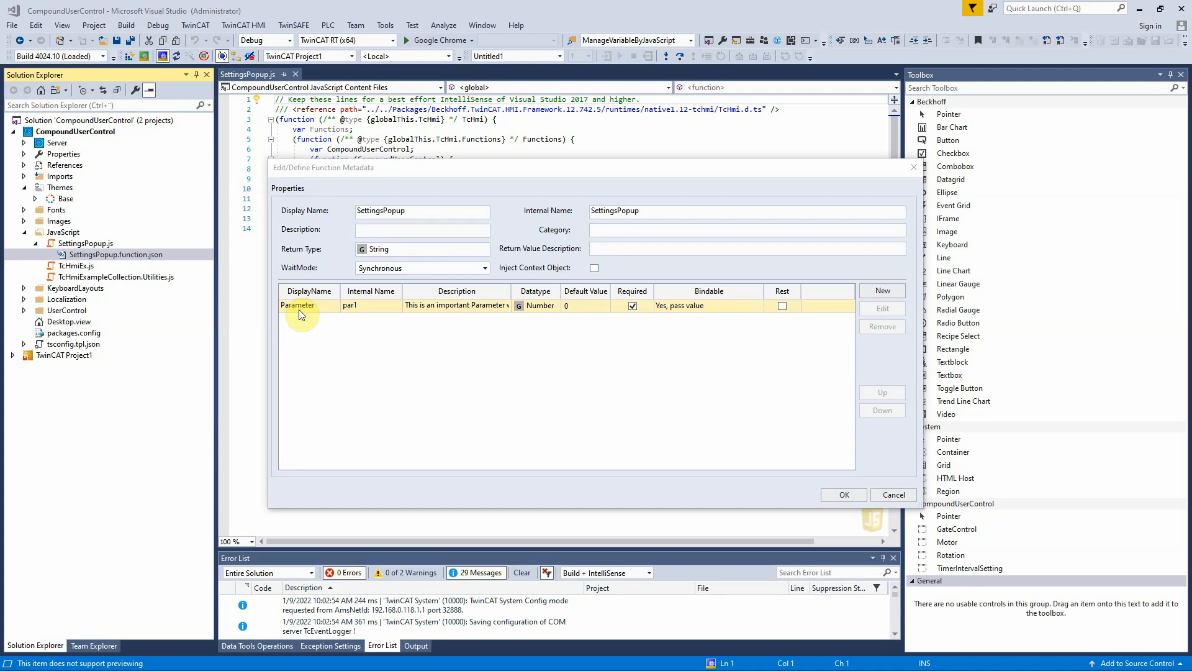
double_click(326, 304)
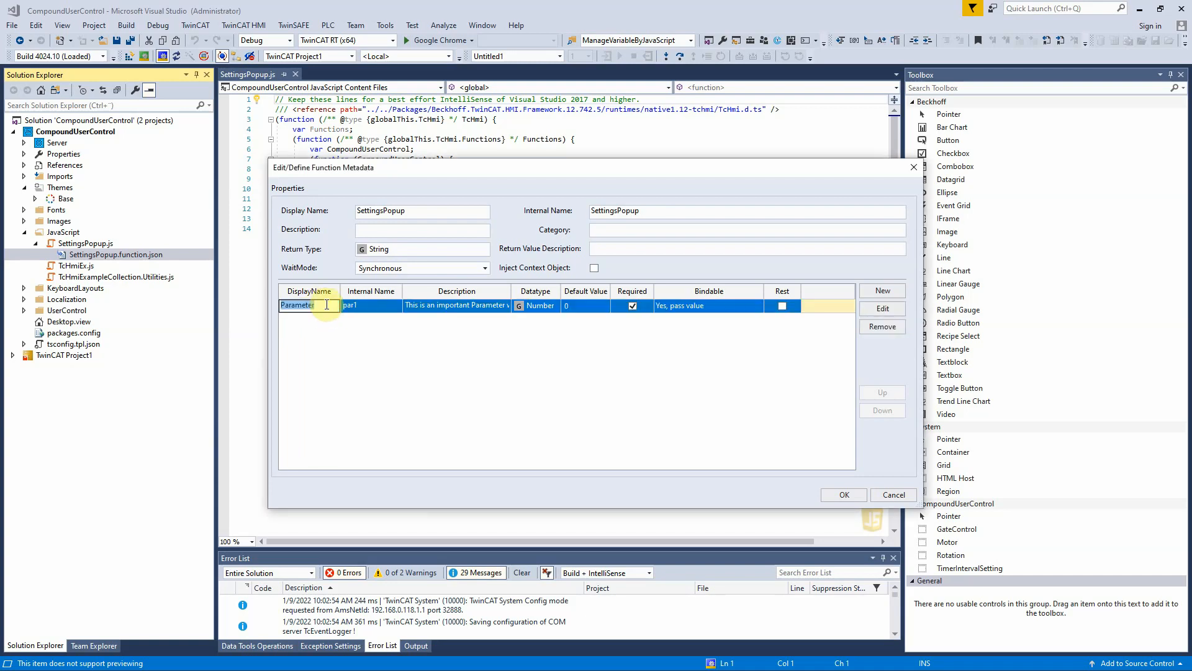
text(ParentControl)
click(409, 337)
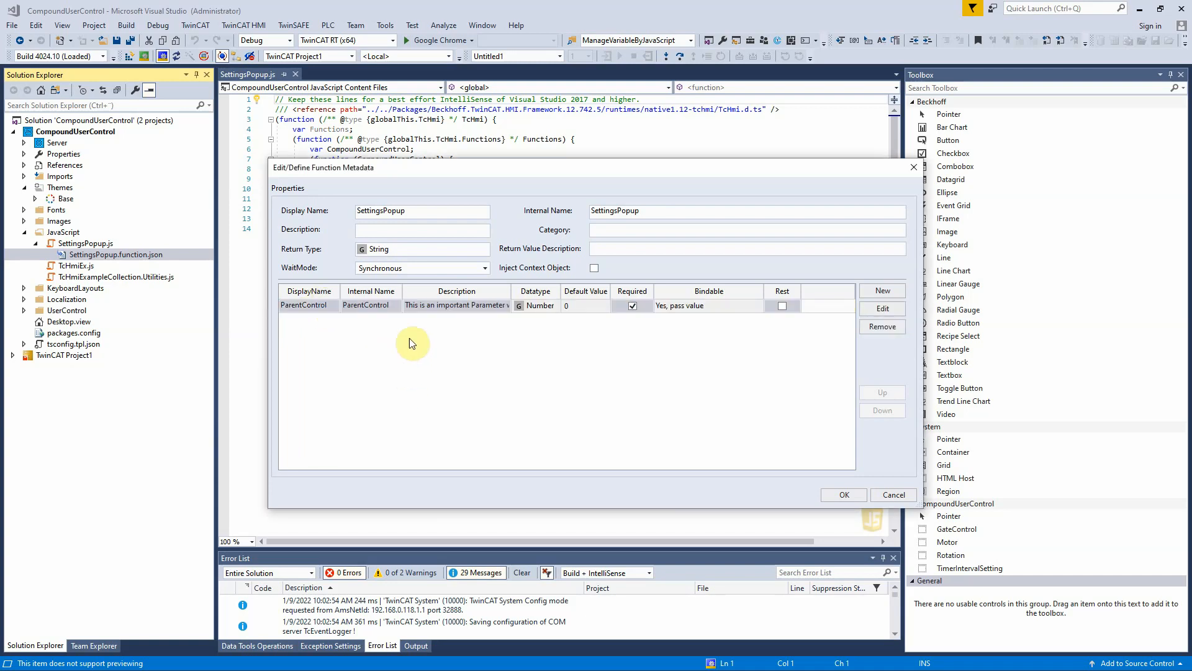
double_click(539, 307)
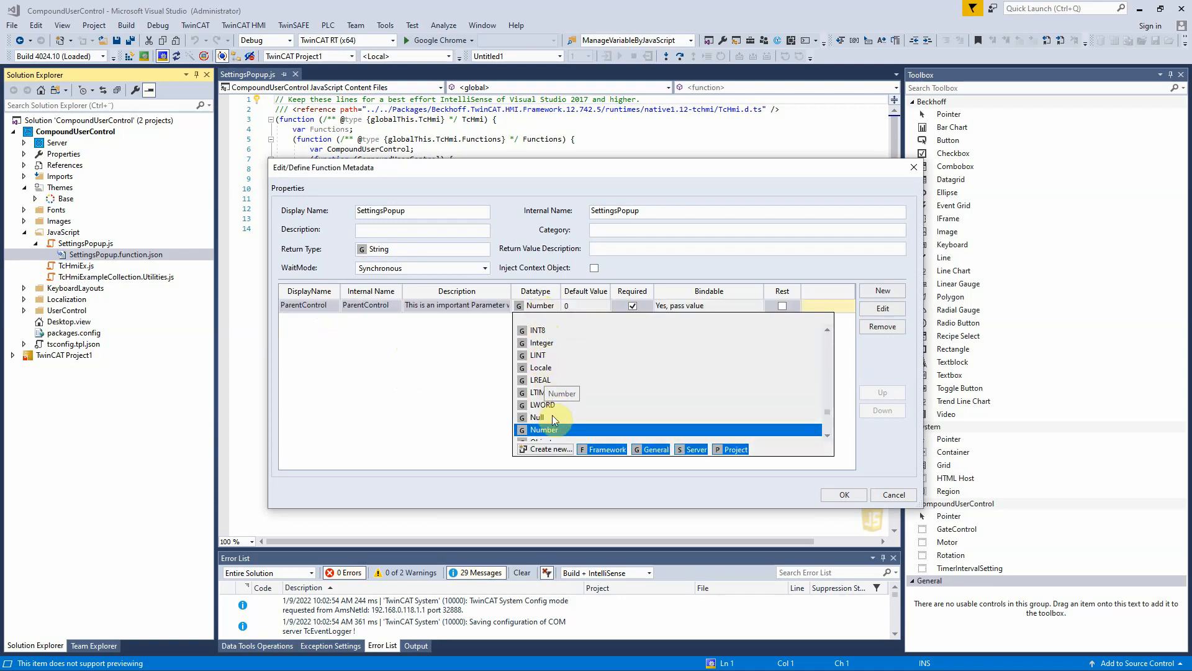
click(536, 317)
text(string)
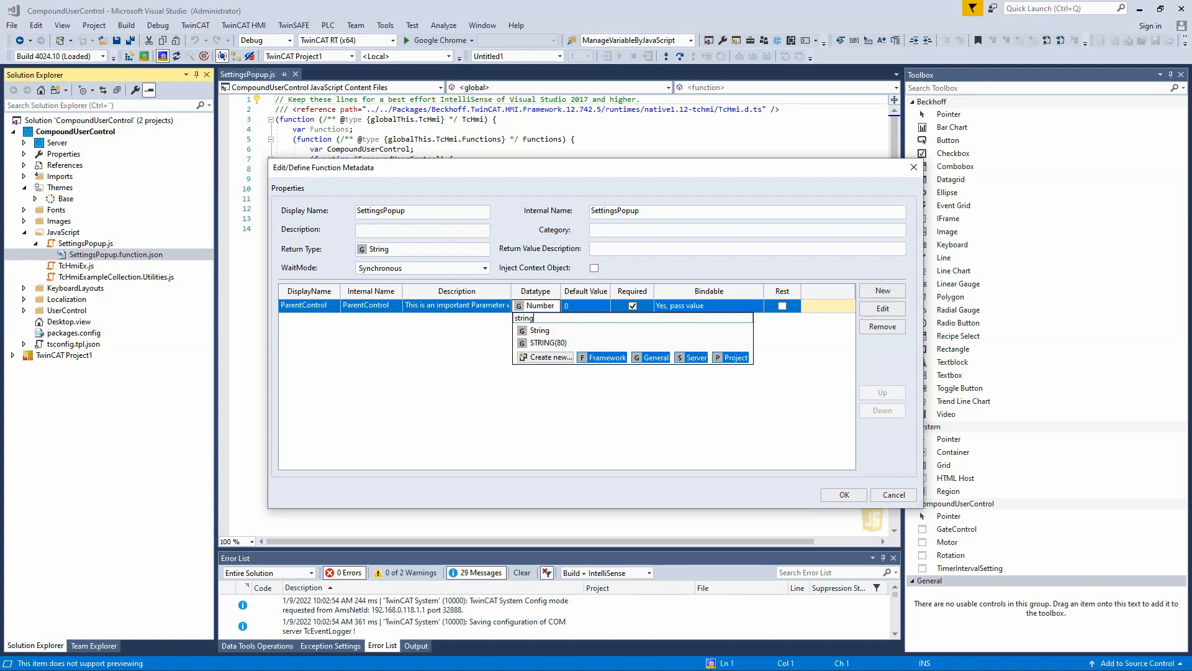
key(Return)
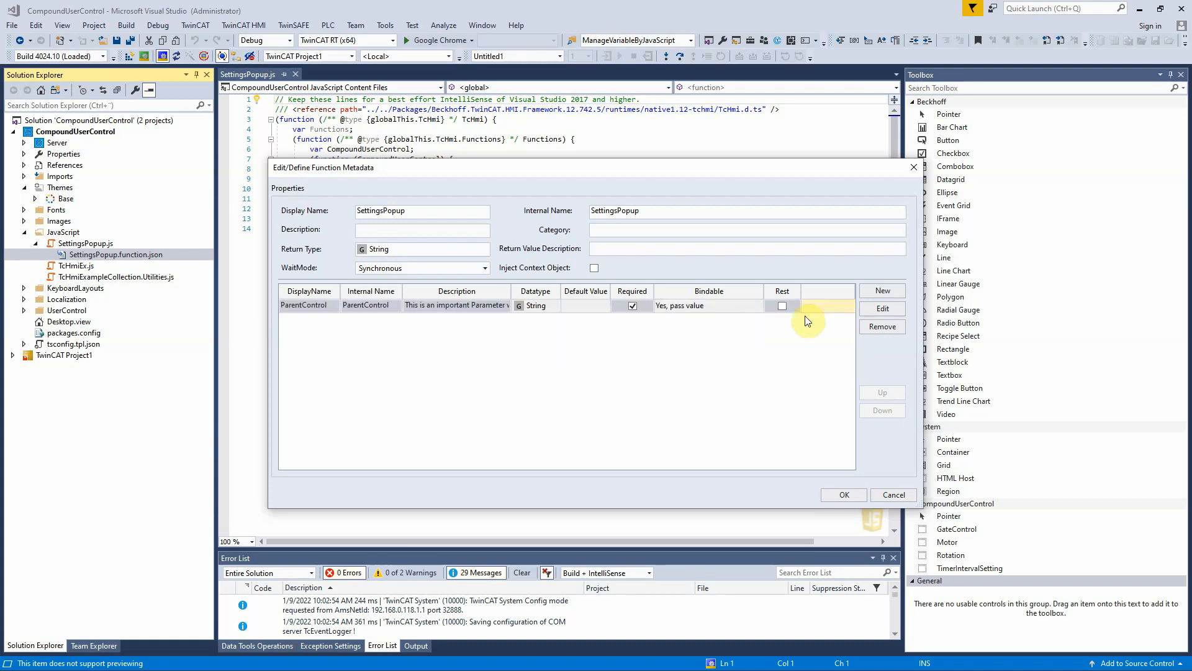
Add a parameter UserControl to the SettingsPopup function and set its datatype to Control.
click(882, 290)
click(330, 315)
click(330, 315)
text(UserControl)
click(363, 422)
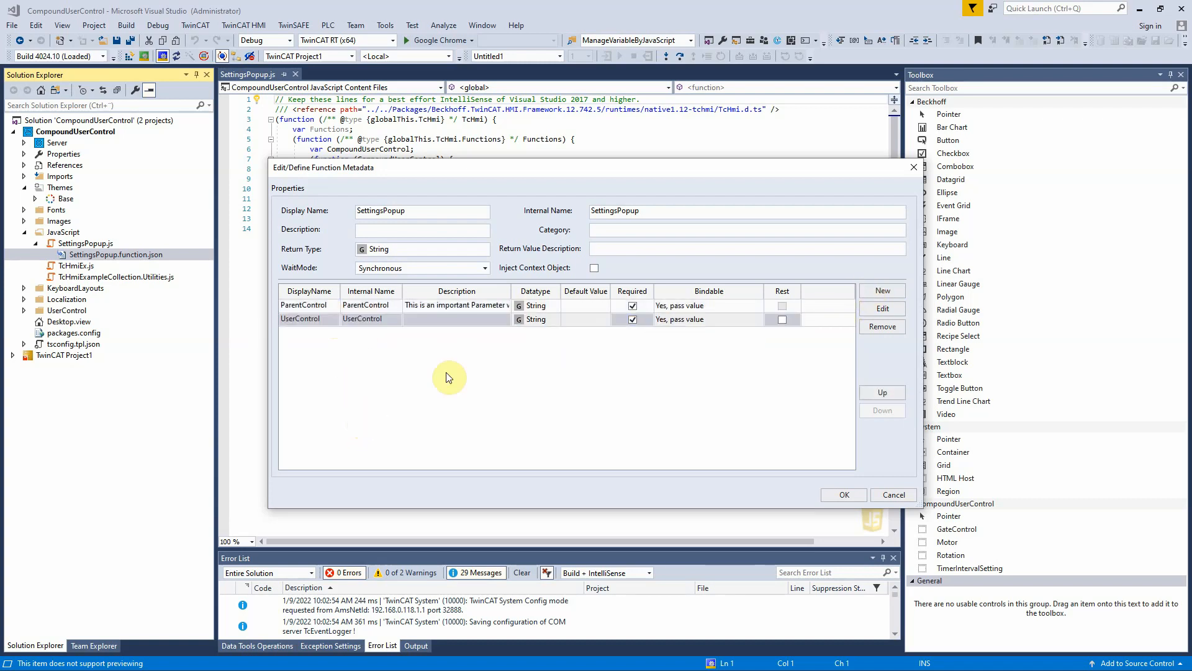
click(537, 324)
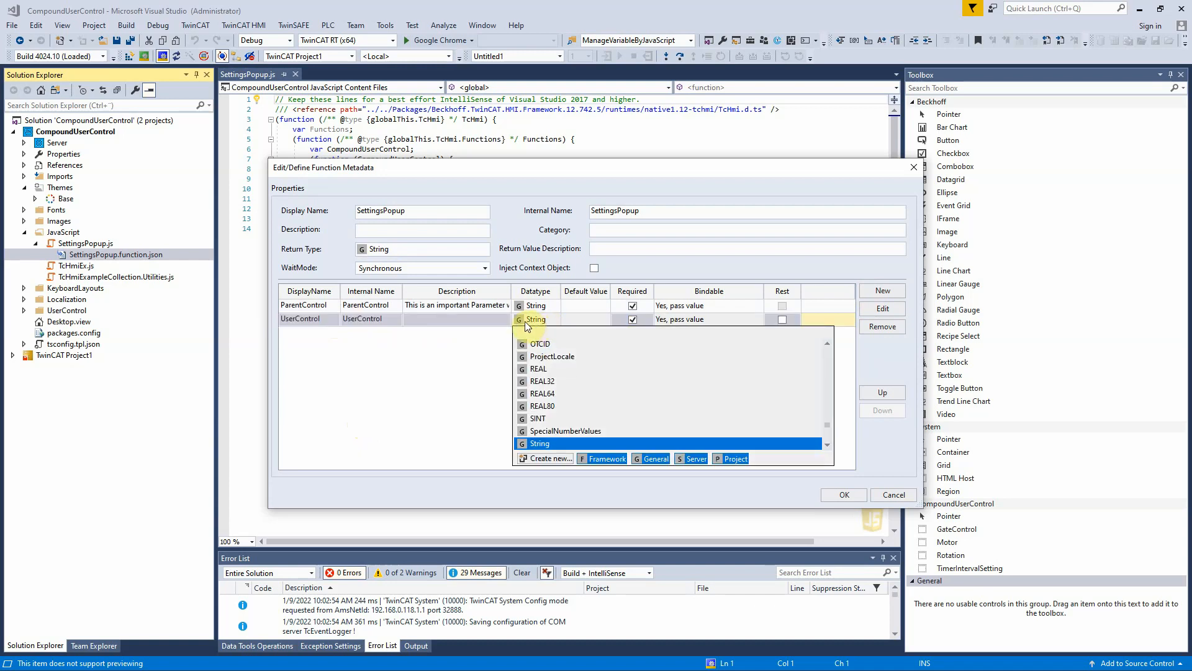
click(521, 328)
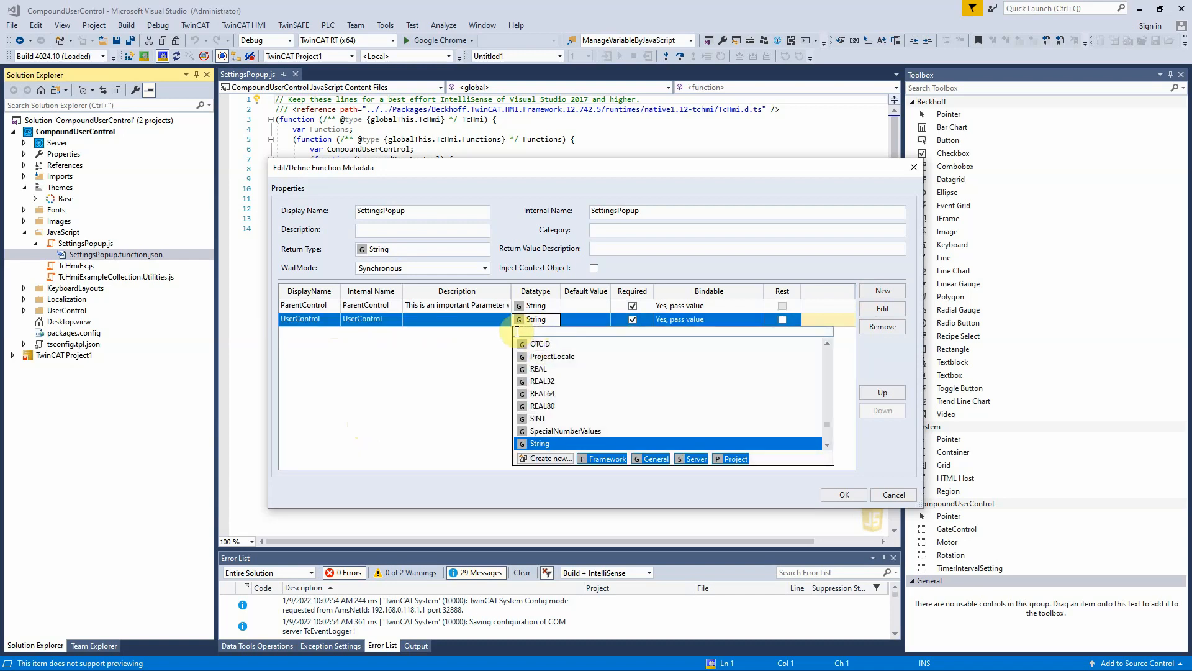
text(Control)
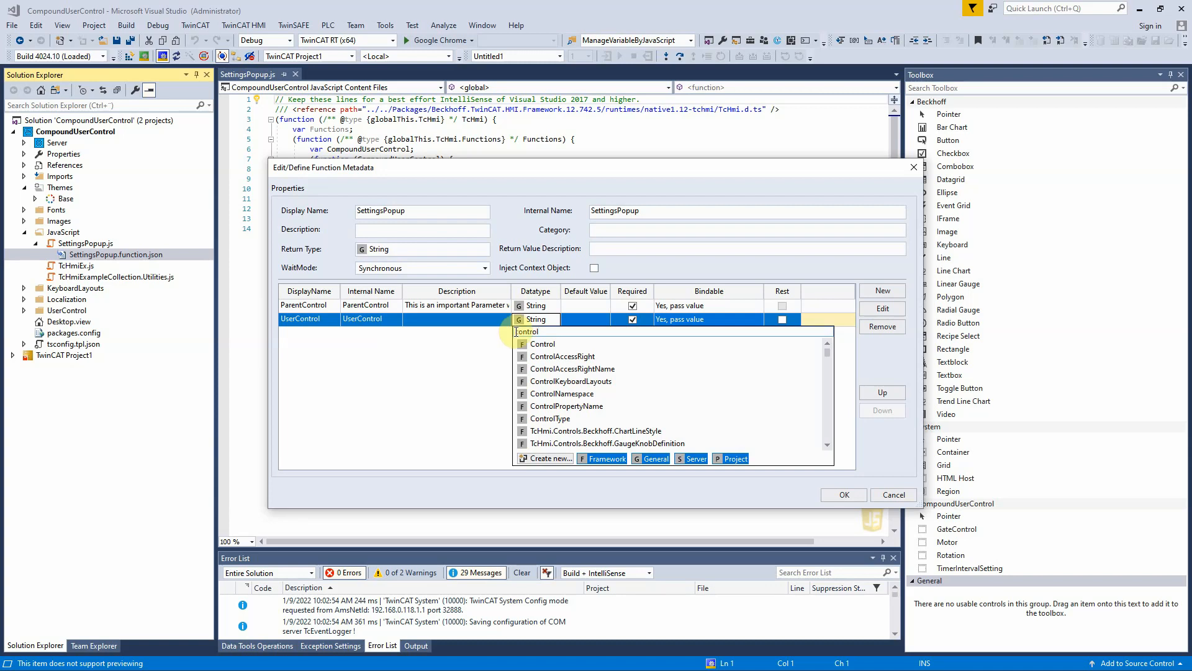
click(529, 344)
Add a parameter WhereToInsert to the SettingsPopup function.
click(882, 290)
click(293, 334)
click(292, 333)
text(WhereToInsert)
click(462, 391)
click(531, 333)
click(533, 333)
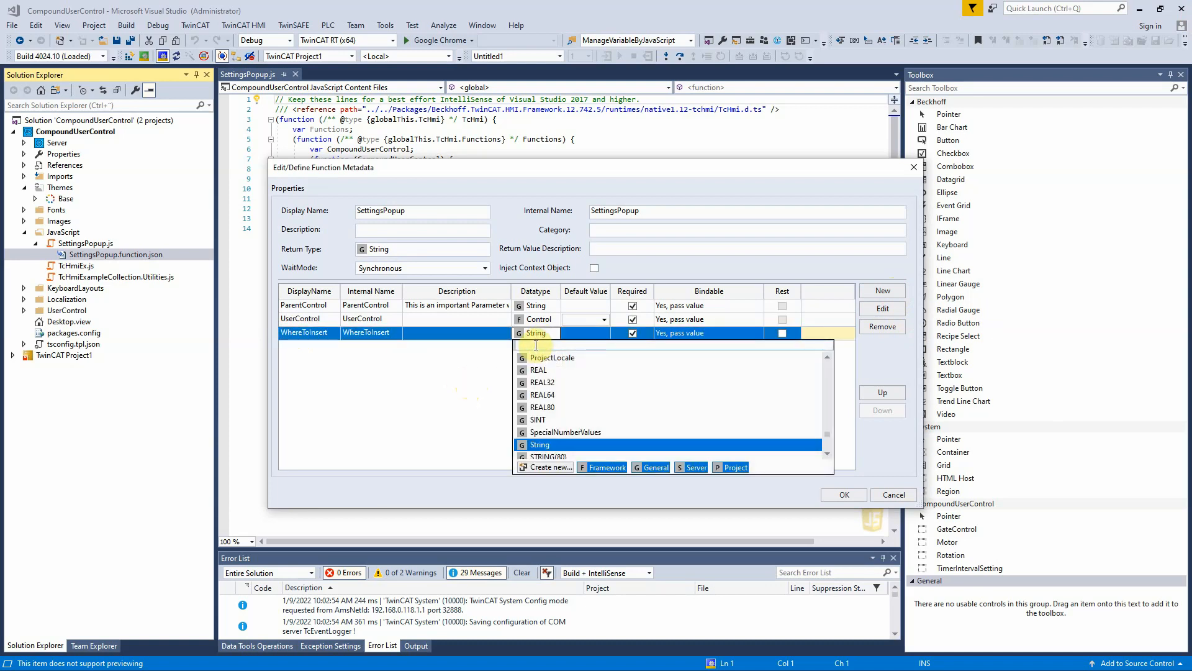
click(467, 334)
Set the datatype of the UserControl parameter to Path and that of WhereToInsert to Control.
click(541, 320)
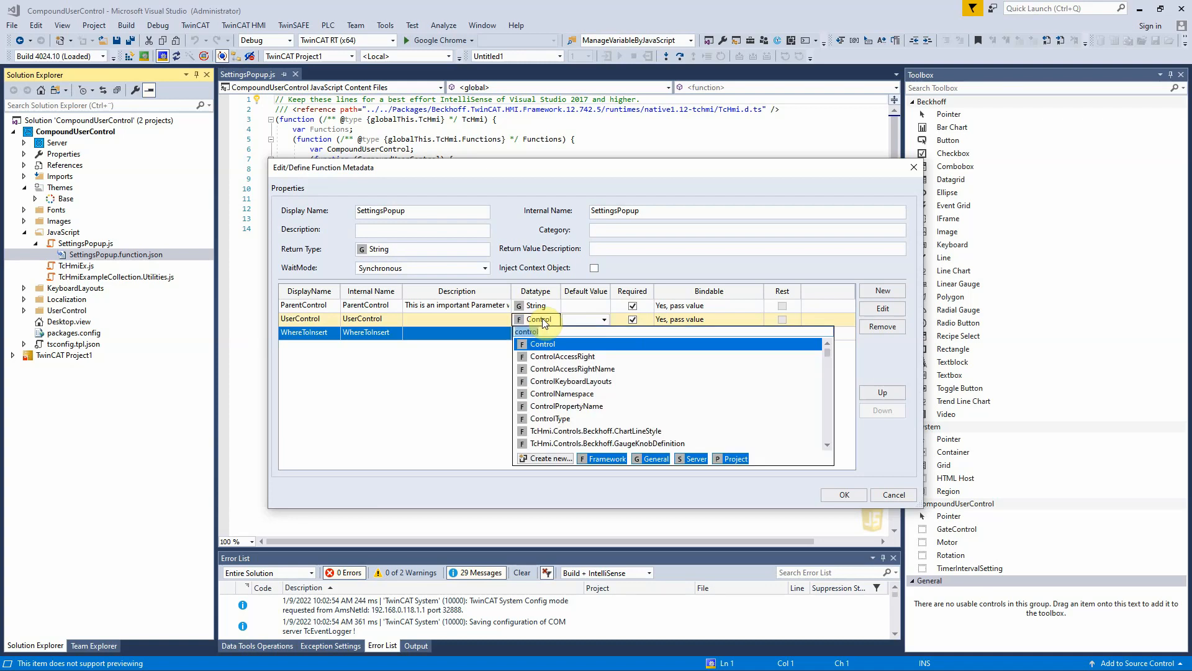
drag(559, 330, 462, 337)
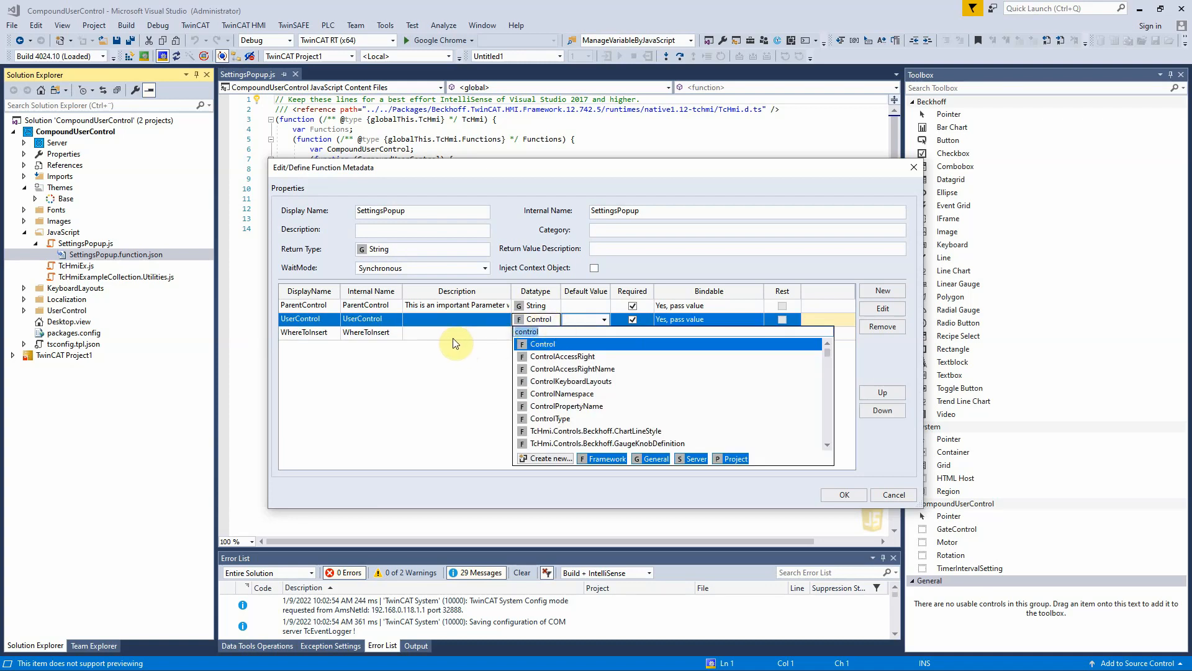
text(path)
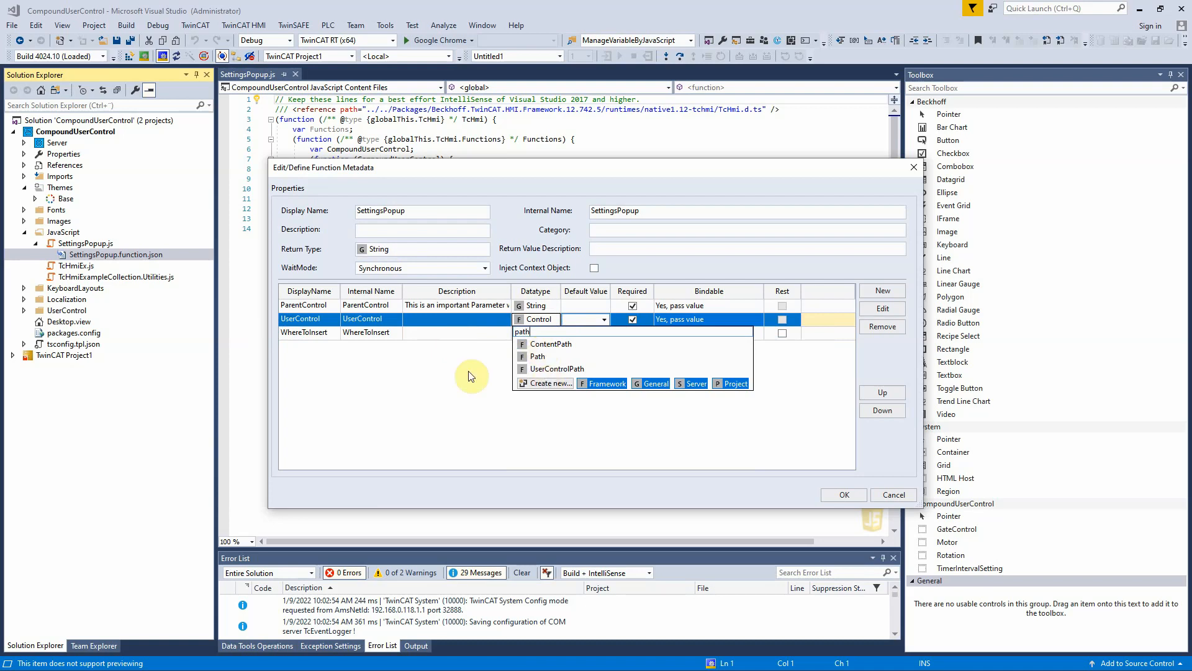
click(538, 357)
click(520, 385)
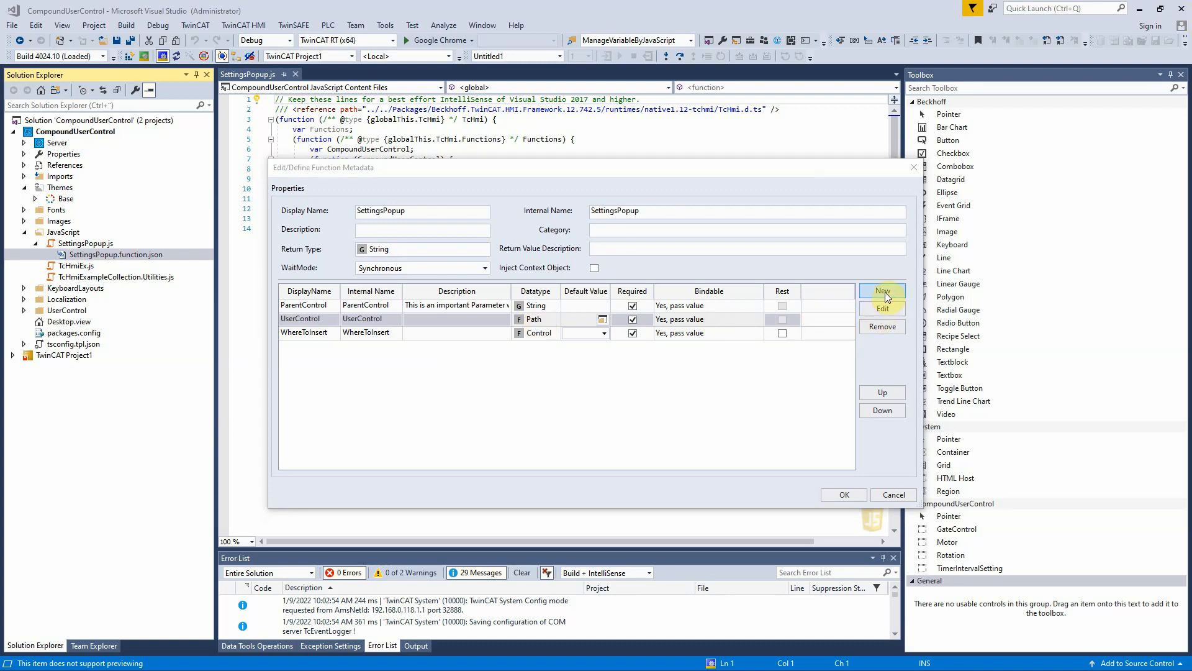
Add three String parameters named GateName, MotorName and SensorName to the SettingsPopup function.
click(883, 290)
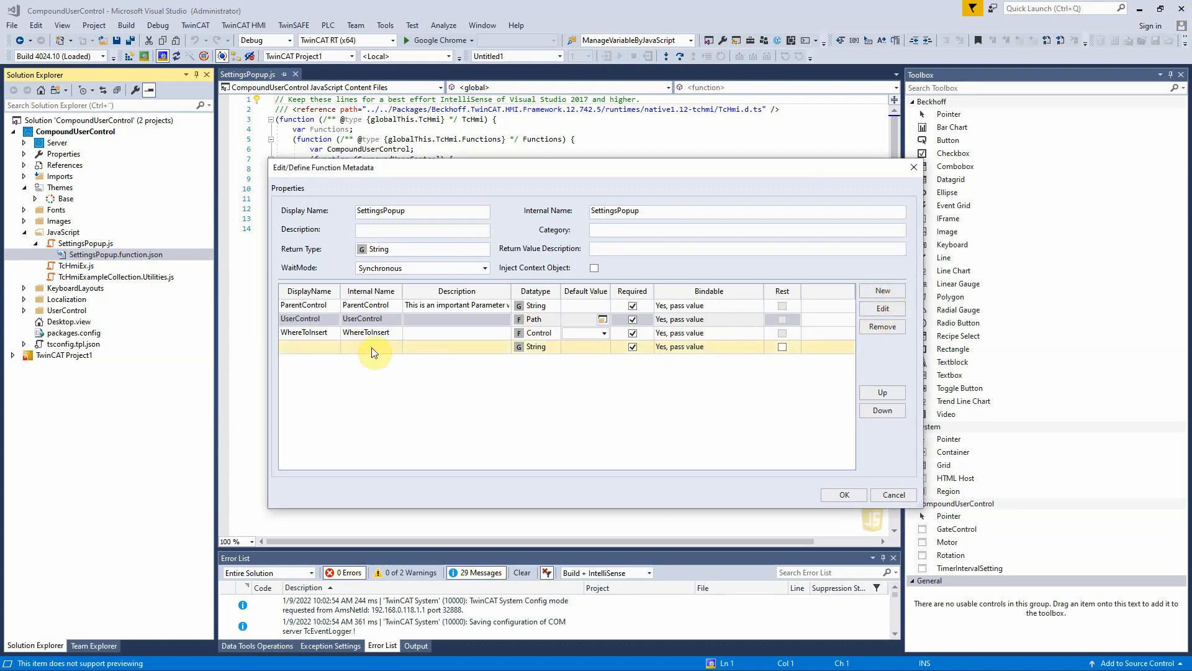
click(313, 347)
text(GateName)
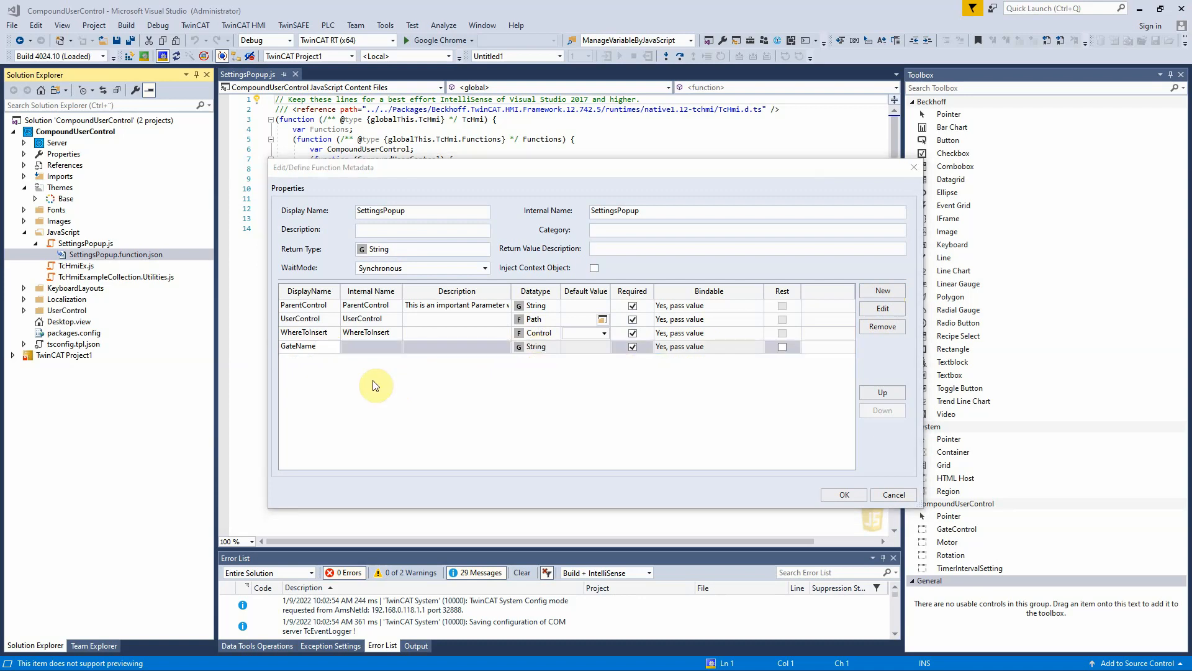
click(889, 290)
click(316, 361)
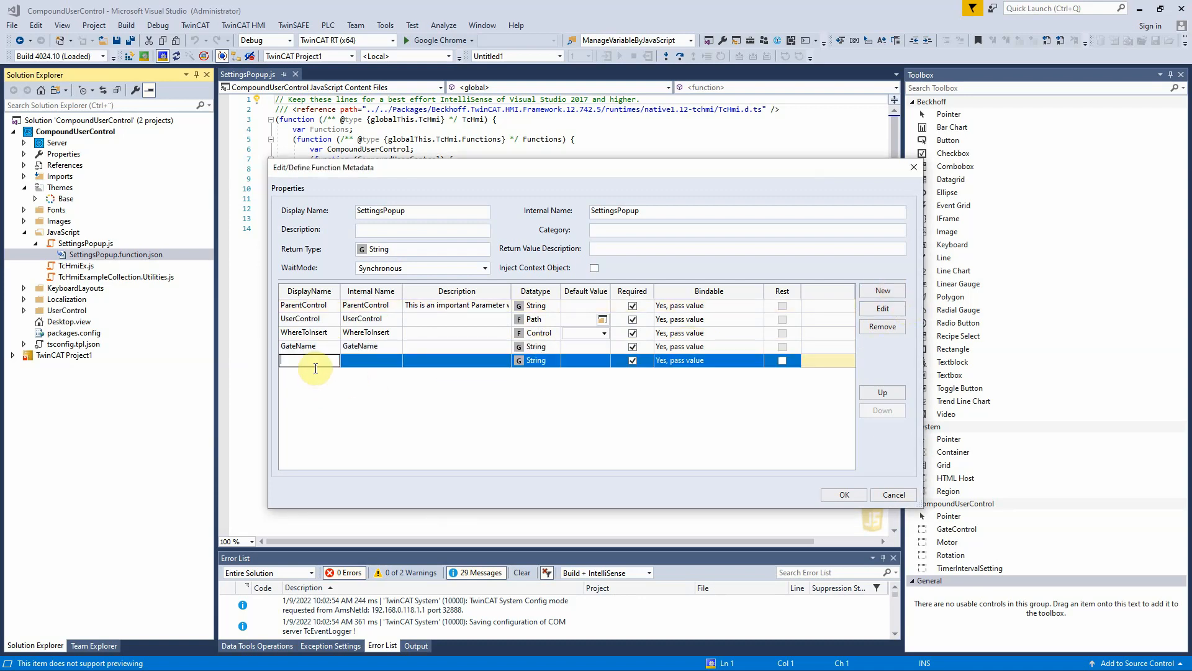
click(335, 405)
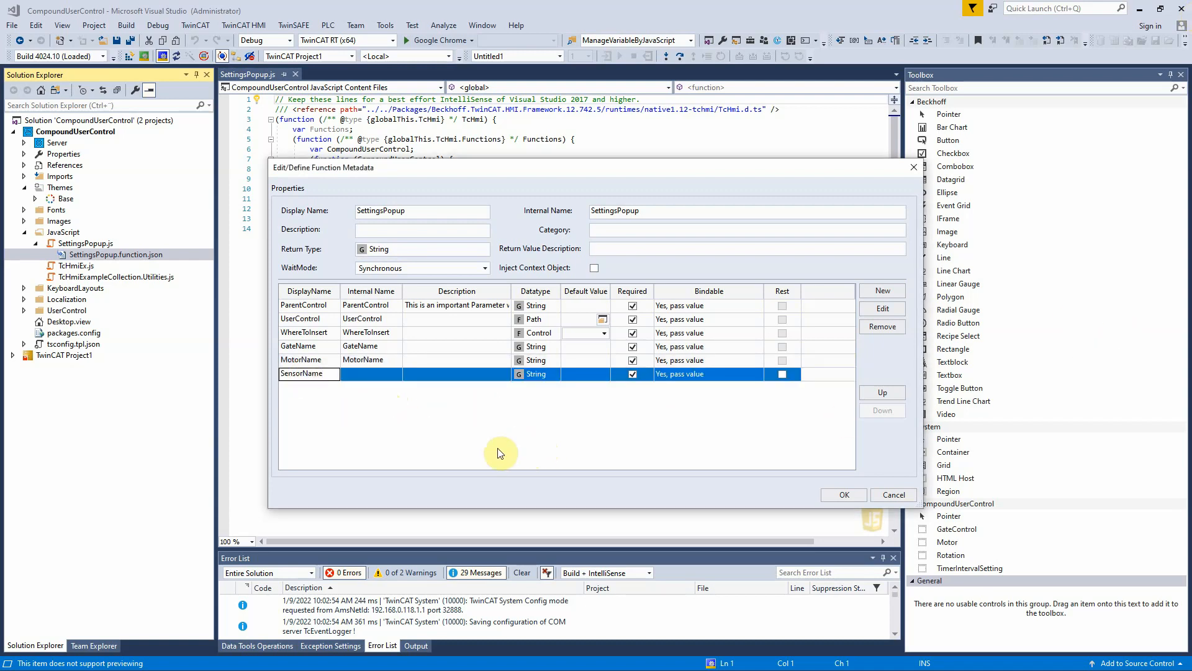
click(452, 430)
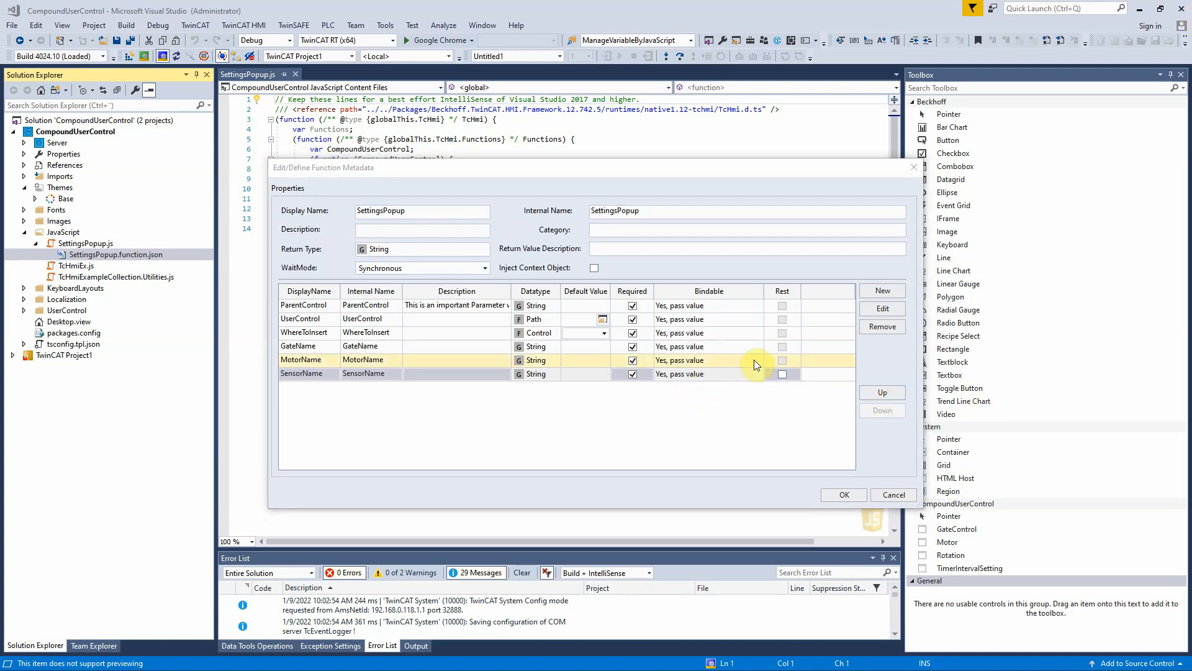
Add a parameter Interval with datatype INT to the SettingsPopup function and apply the function metadata.
click(882, 291)
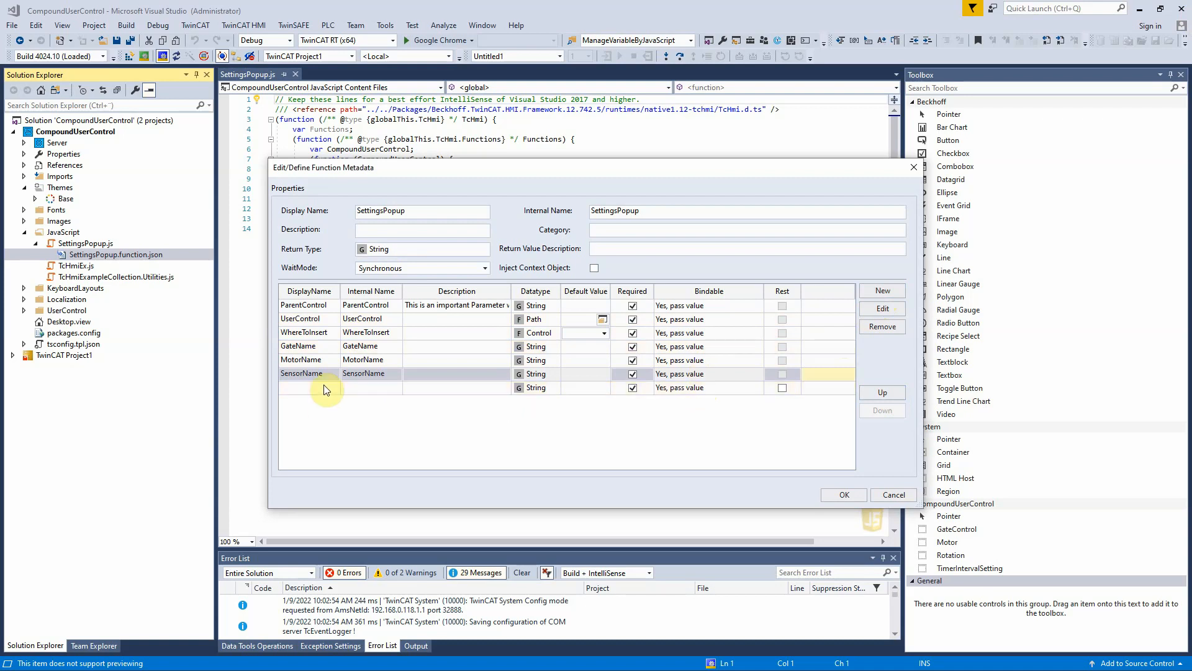
text(Interval)
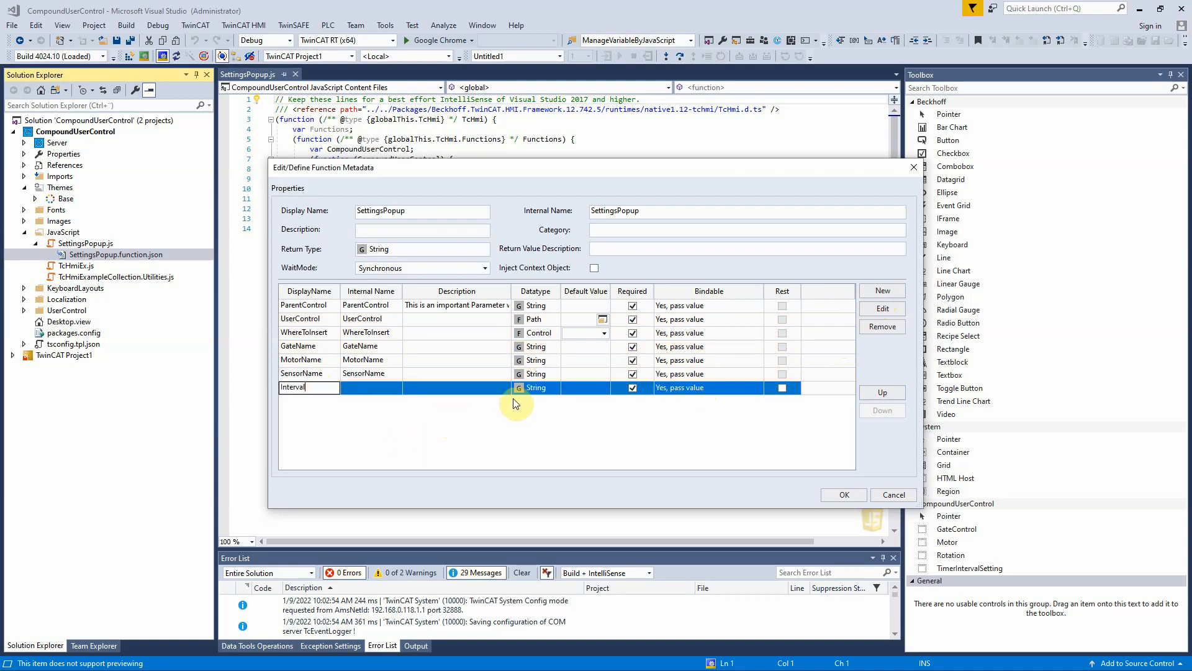
click(538, 389)
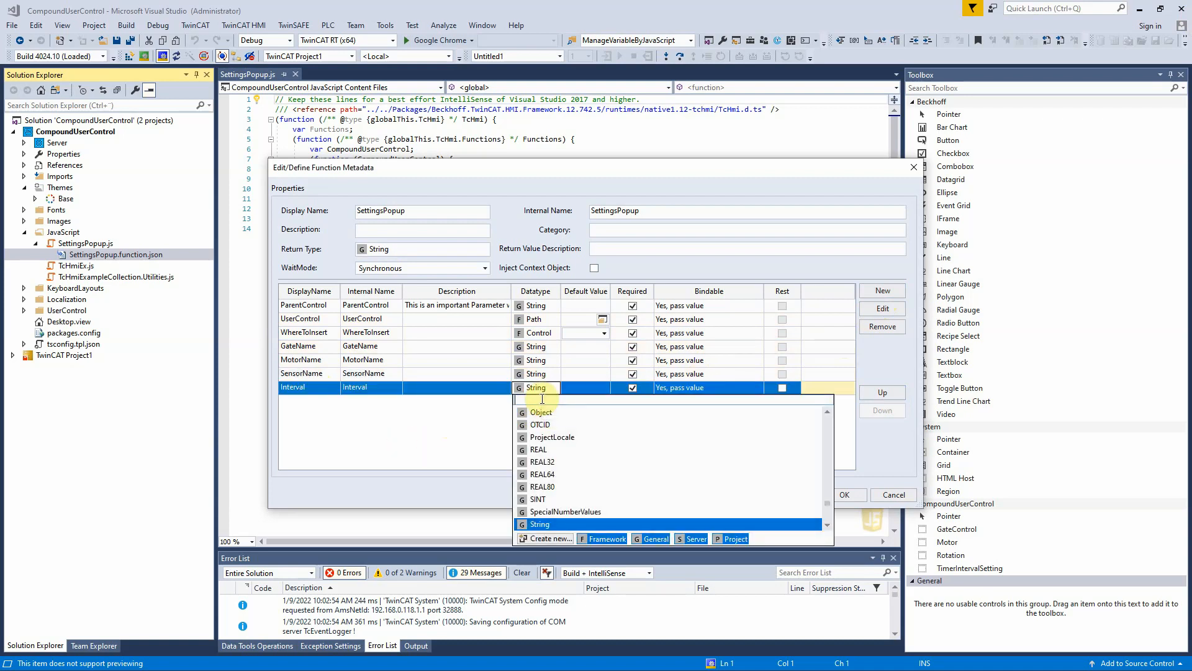
text(int)
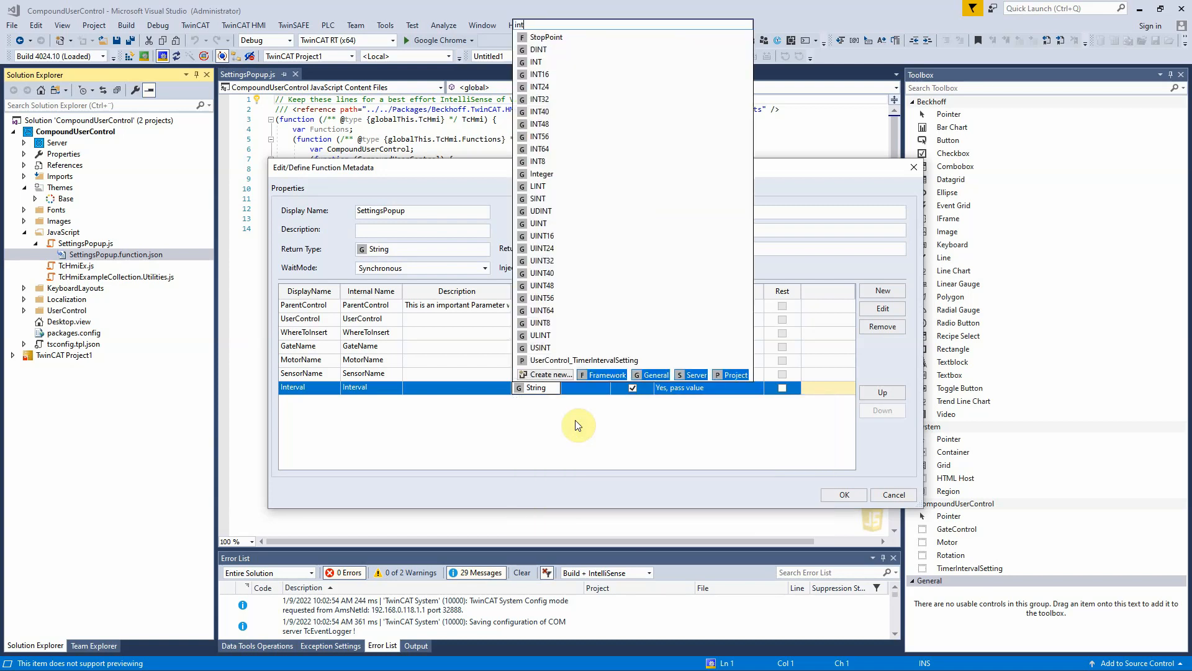
click(540, 62)
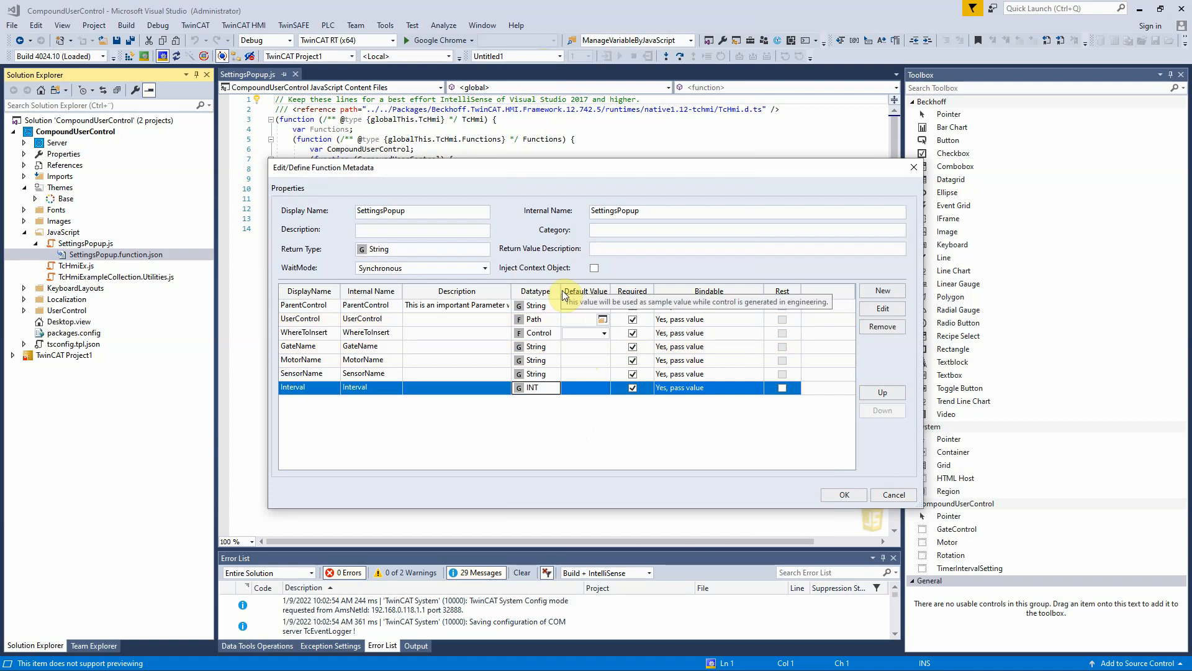
click(844, 495)
click(620, 385)
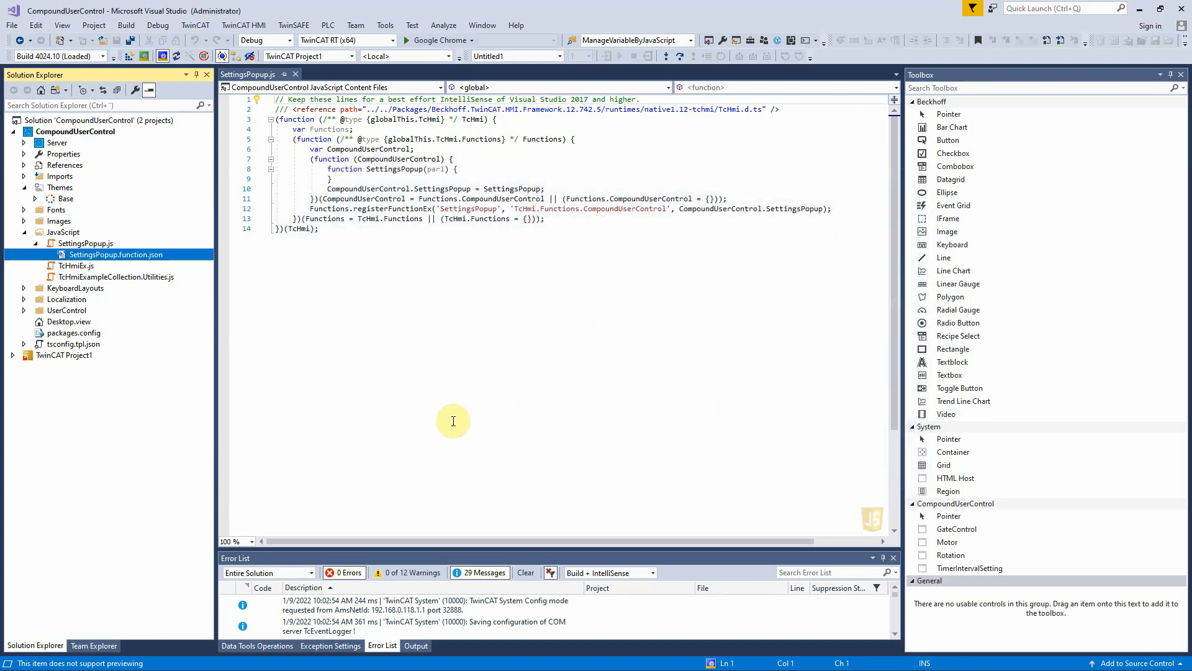
Replace the contents of SettingsPopup.js with the prepared code that builds the pop-up from the function parameters.
click(810, 169)
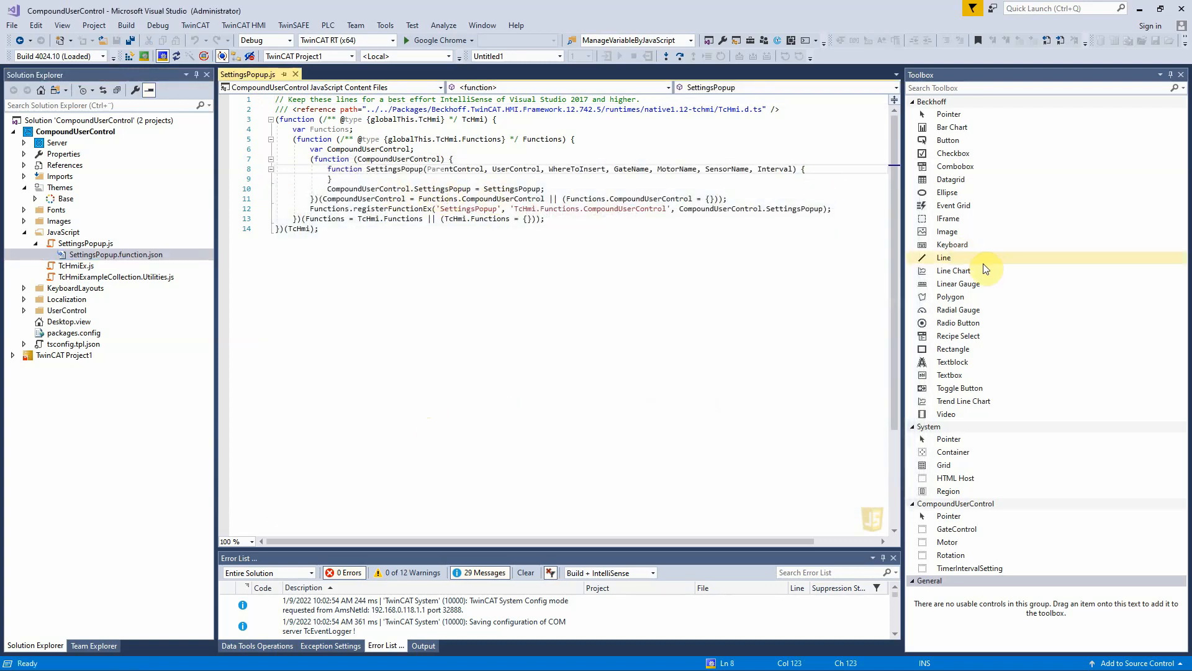
key(Return)
key(Return)
key(Return)
key(Return)
key(Return)
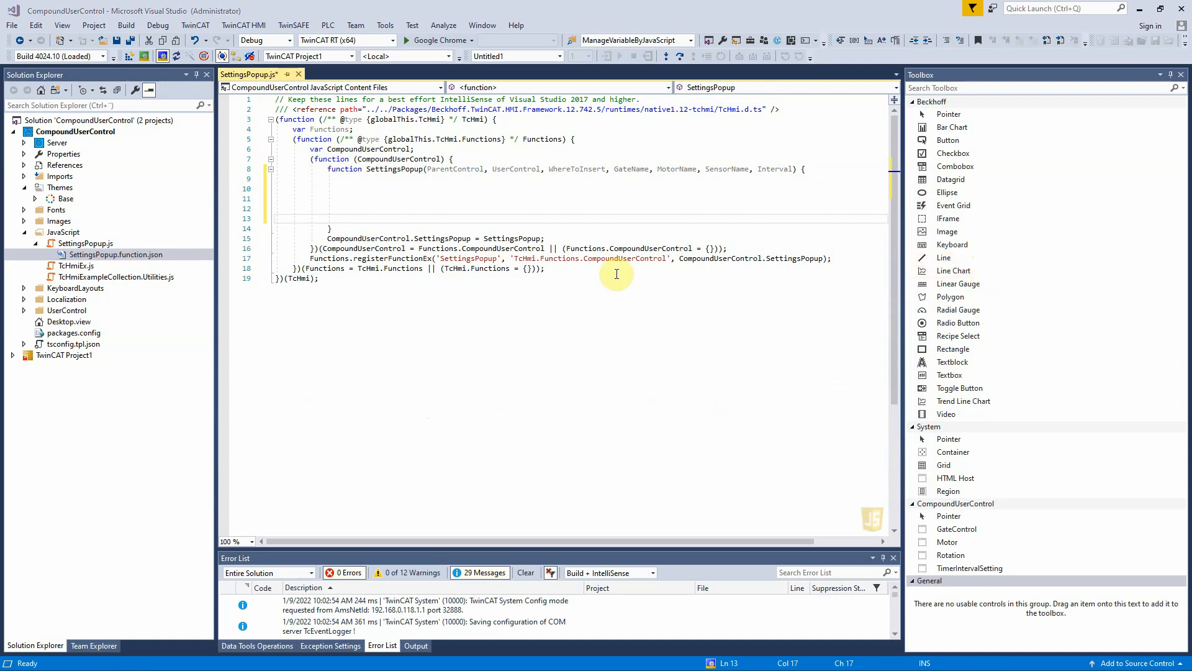
key(ctrl+a)
key(ctrl+v)
click(559, 398)
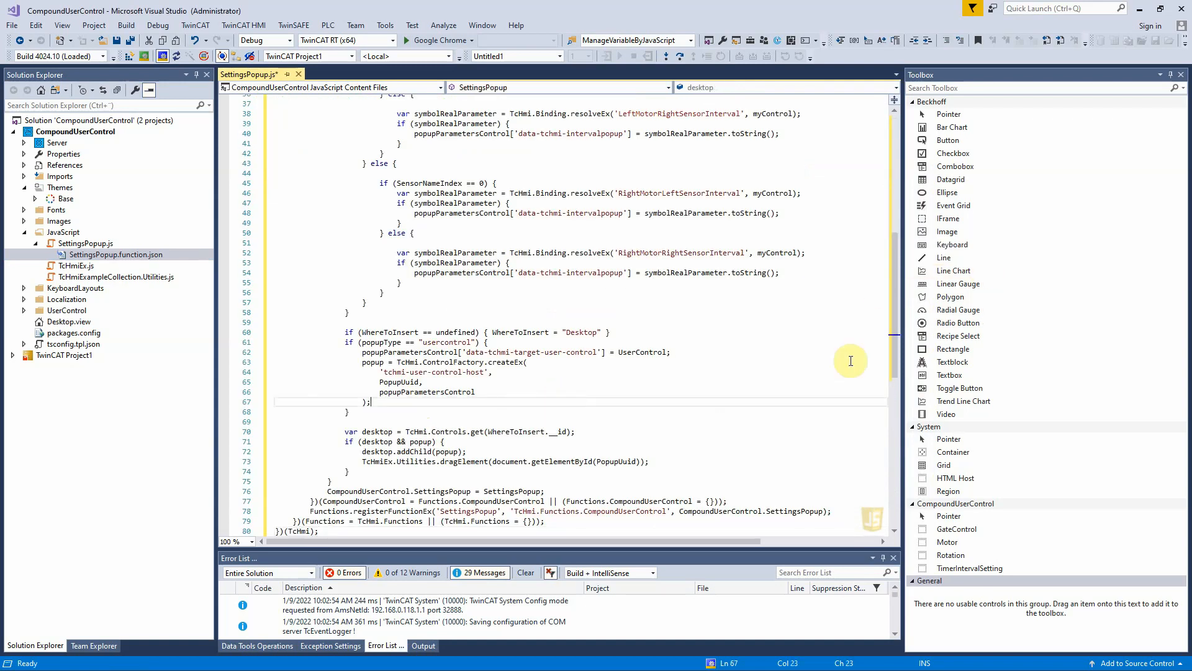
Compare the data-tchmi-headernamepopup key in SettingsPopup.js with the attribute names in the TimerIntervalSetting parameter definitions.
drag(894, 348, 929, 233)
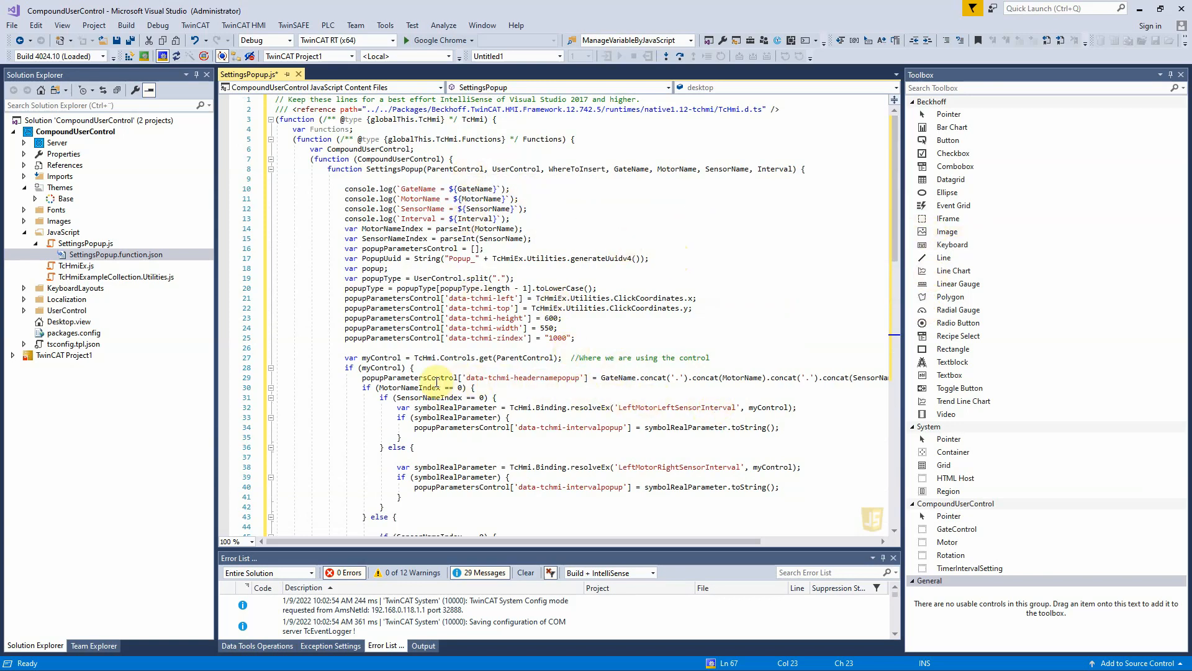
double_click(562, 378)
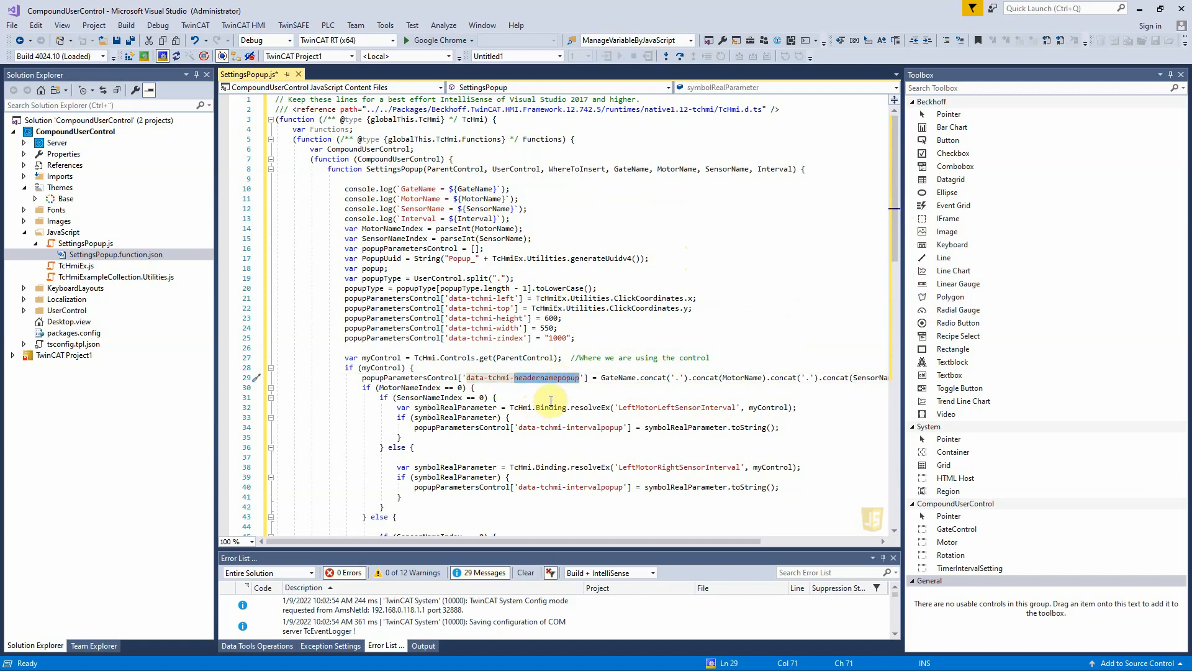
click(23, 311)
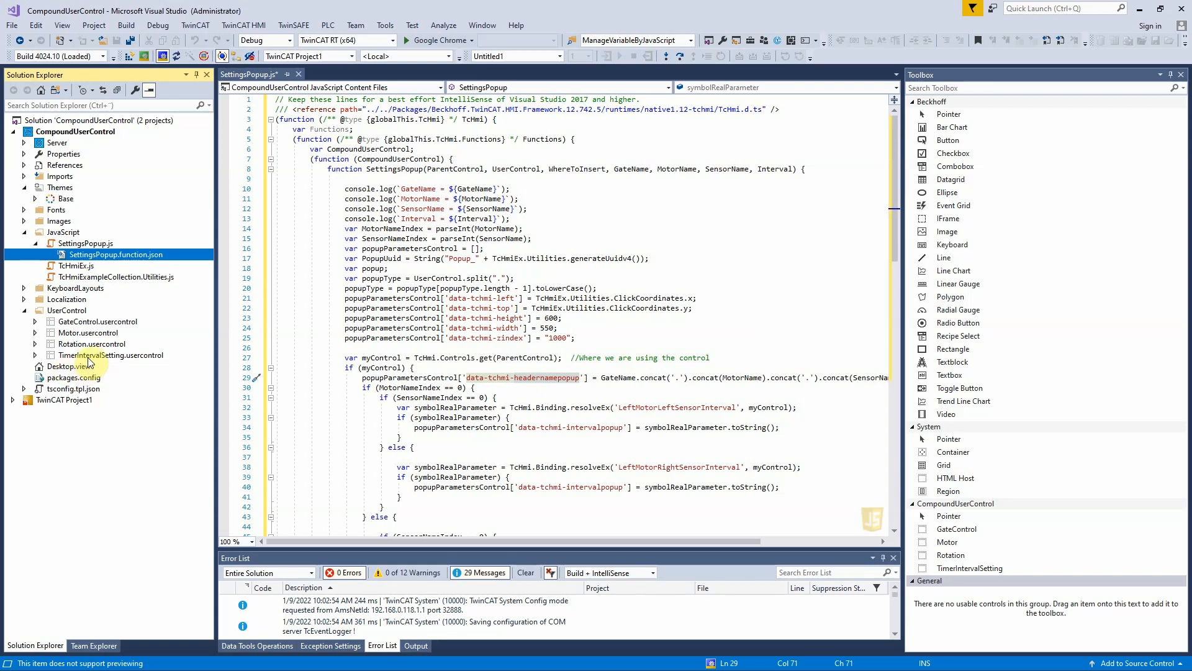
click(89, 359)
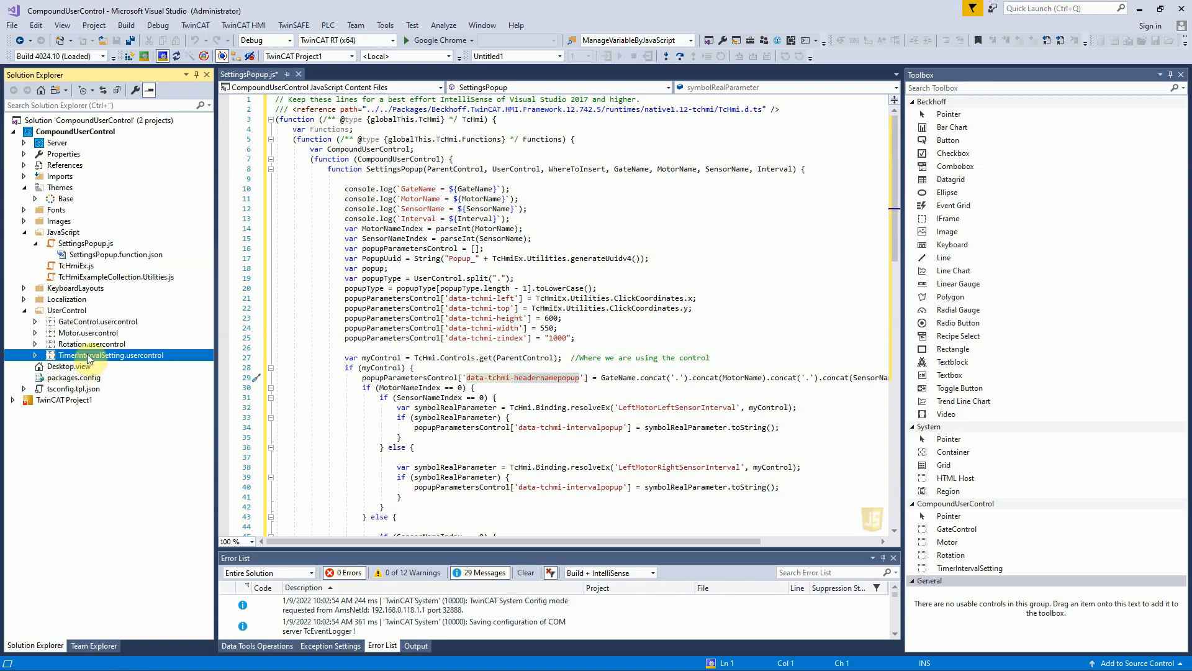
double_click(88, 359)
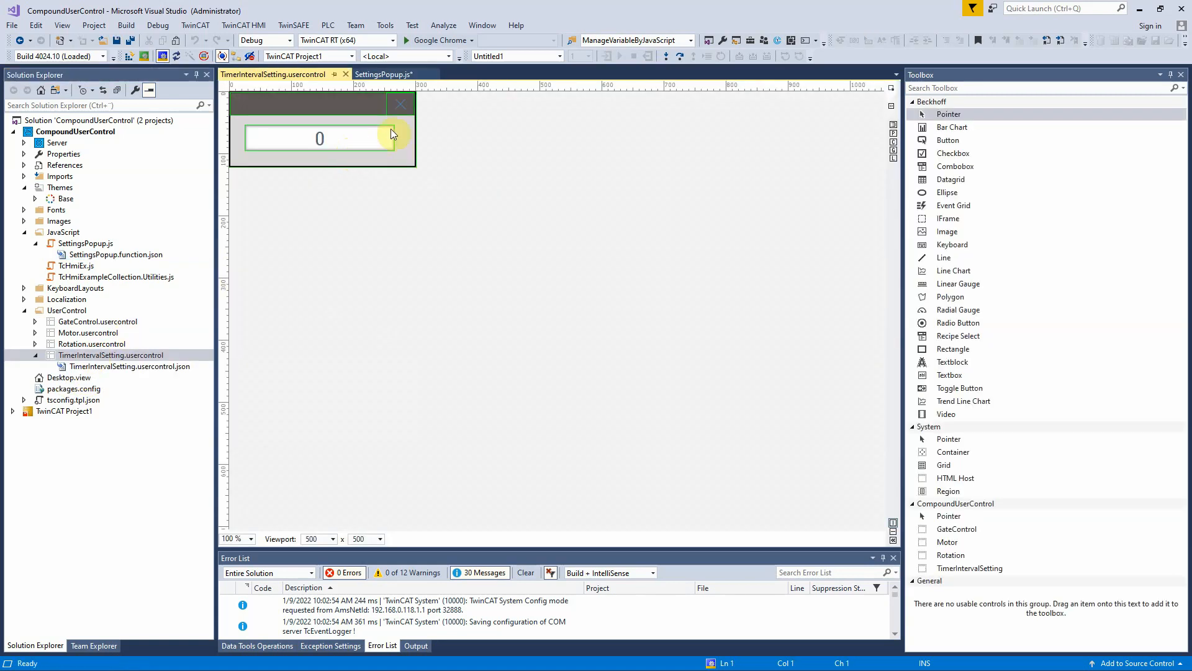
double_click(102, 367)
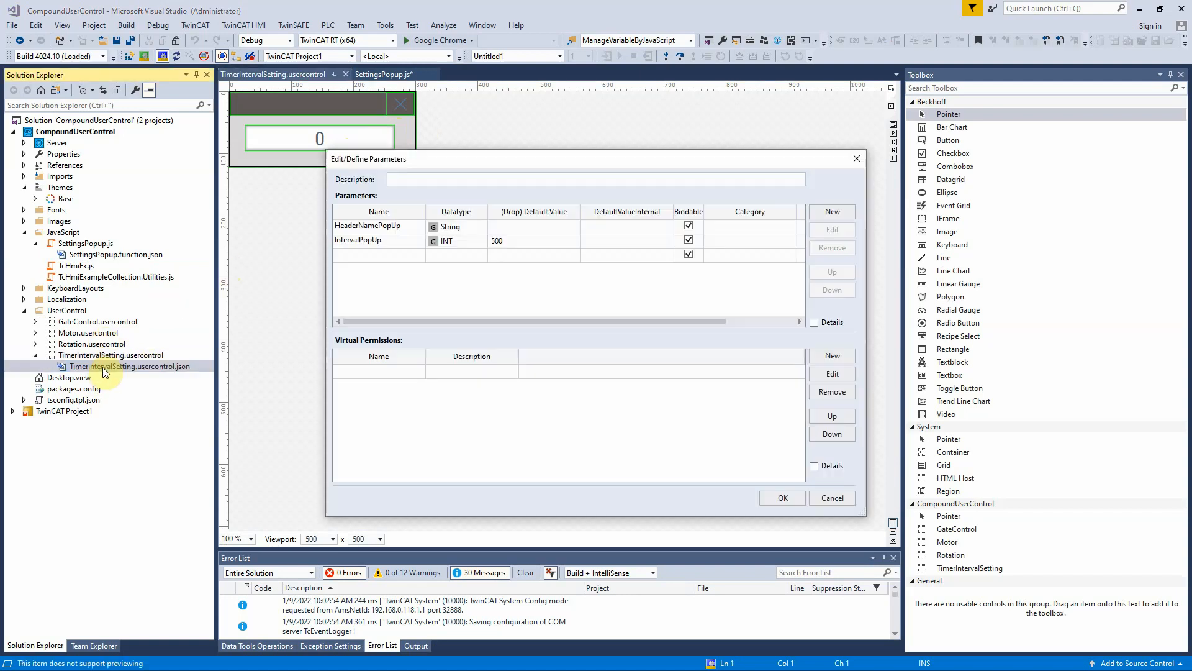
click(815, 323)
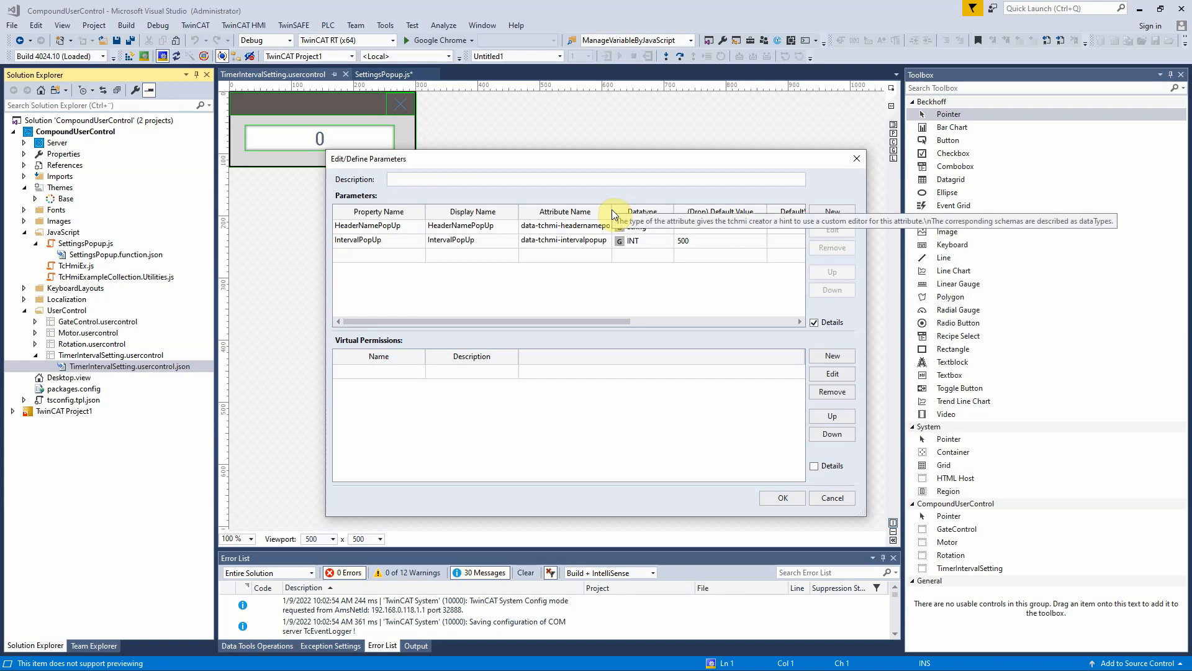
drag(611, 214, 698, 214)
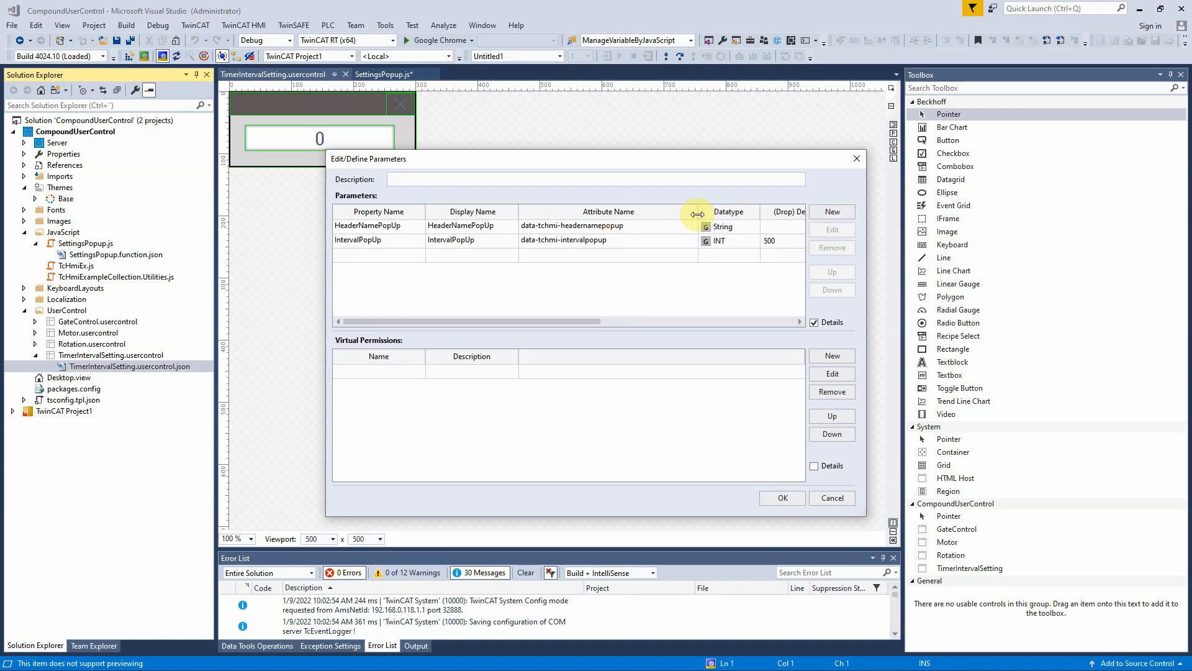
click(637, 226)
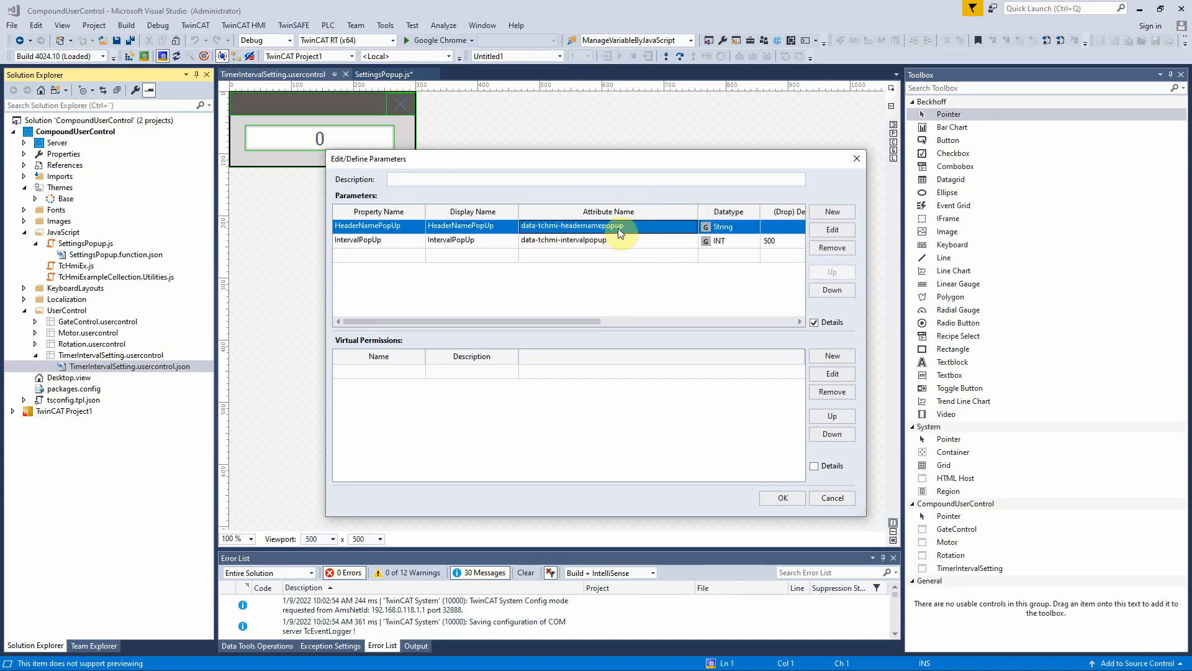
click(786, 497)
Examine how SettingsPopup.js concatenates GateName, MotorName and SensorName into the pop-up's header name.
click(378, 73)
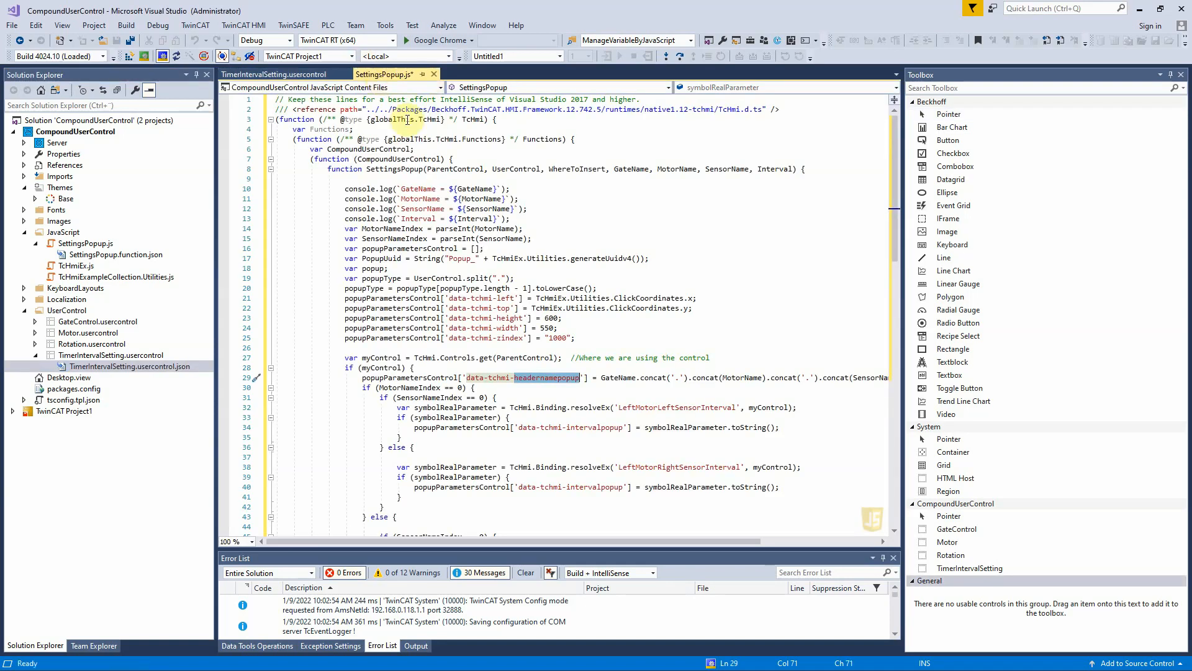
click(593, 377)
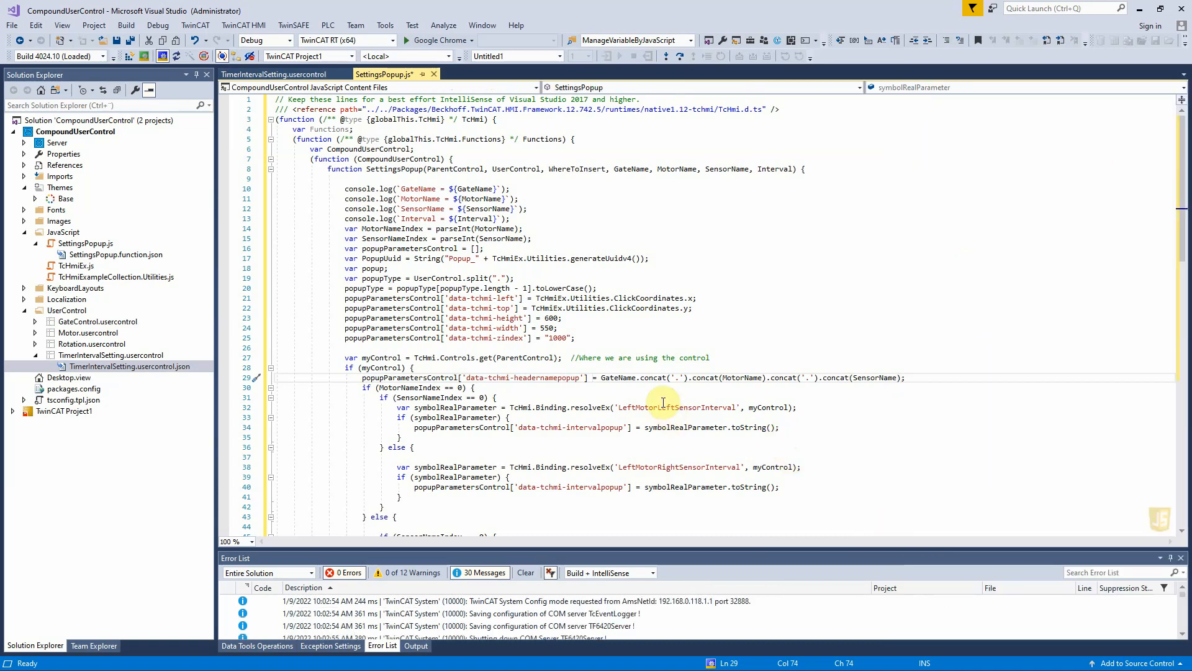
double_click(620, 377)
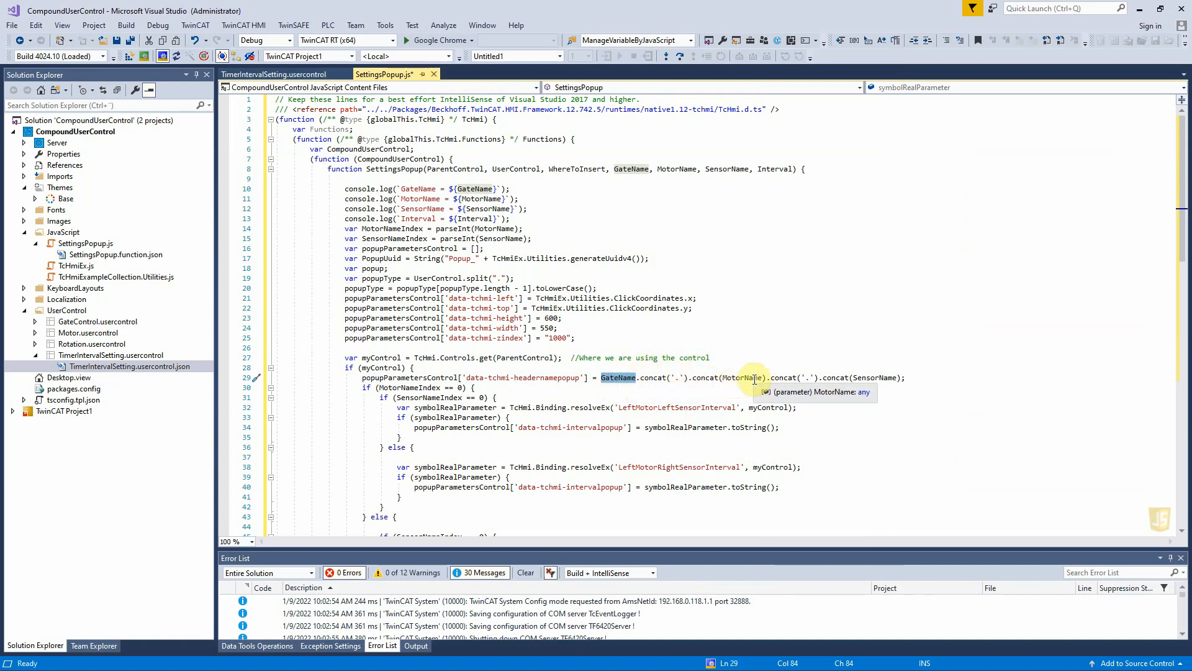
click(880, 380)
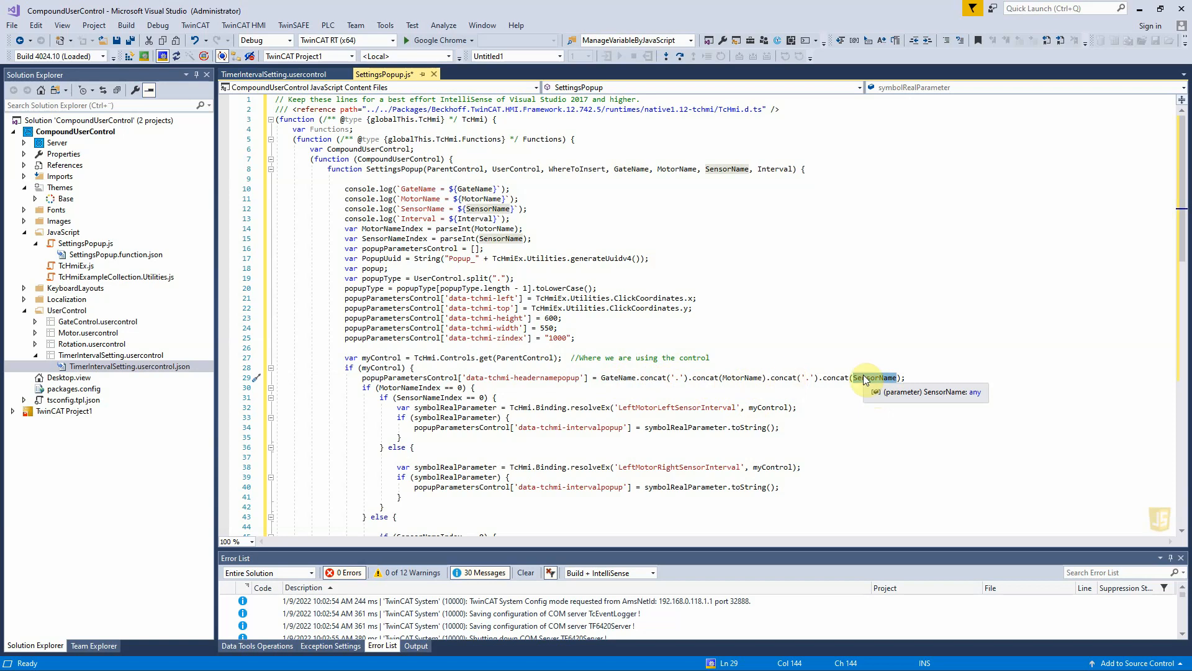
Review the onUserInteractionFinished action of the textbox in the TimerIntervalSetting user control, then save the file.
double_click(105, 357)
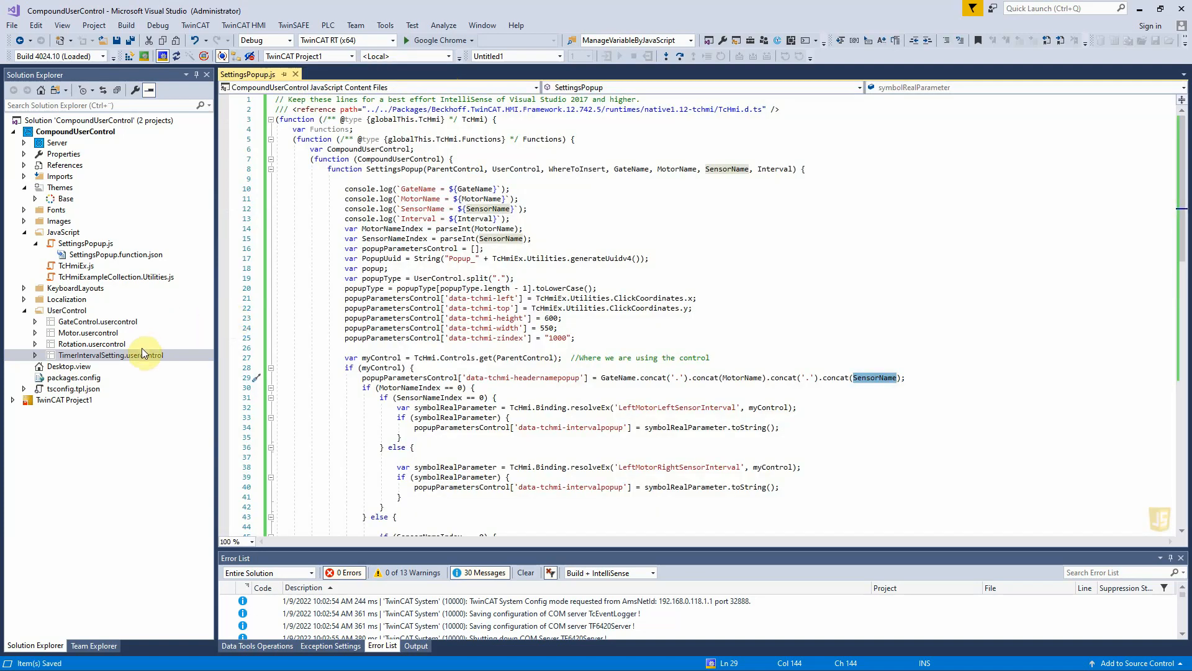
double_click(141, 354)
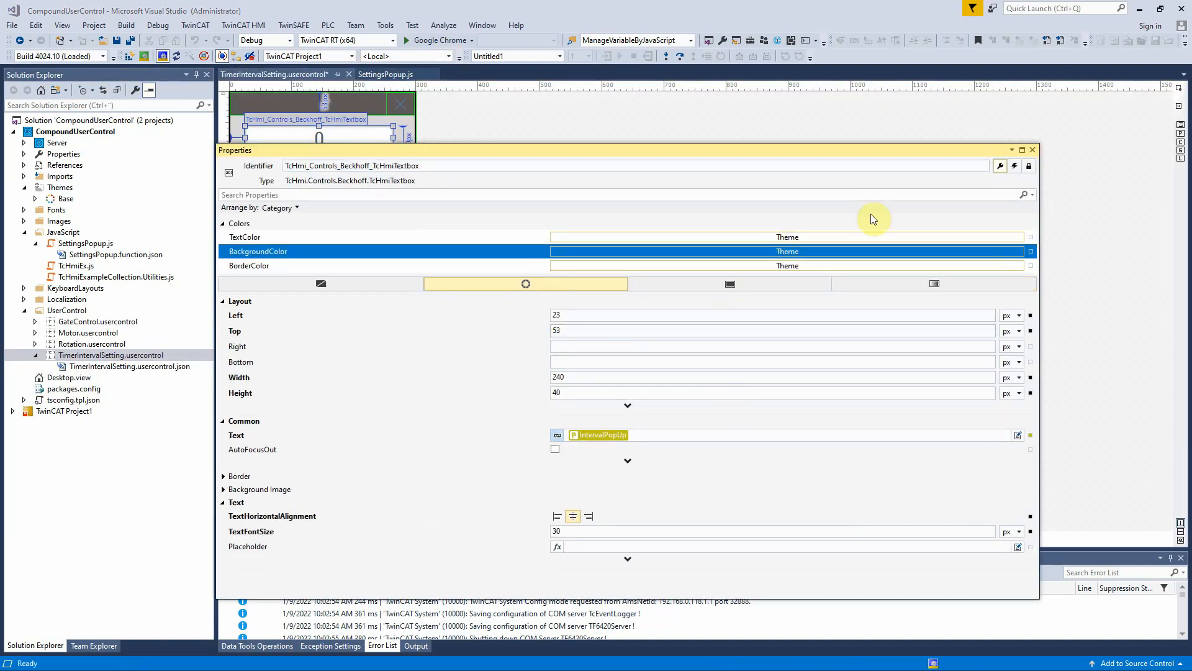
click(1014, 166)
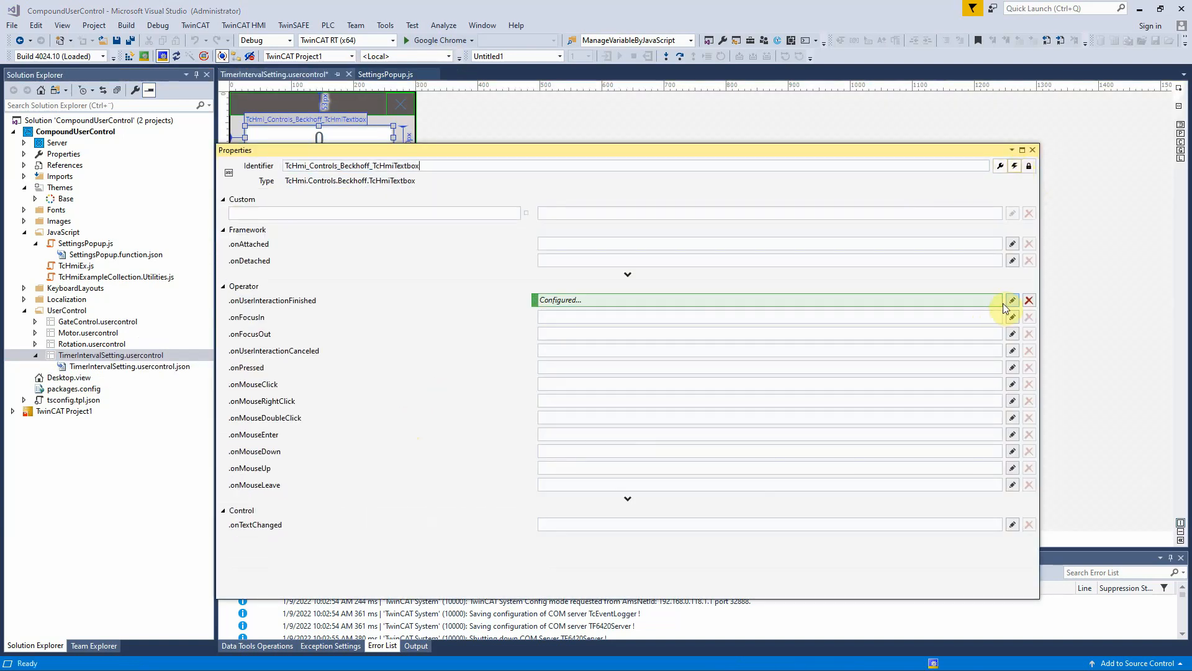
click(1011, 301)
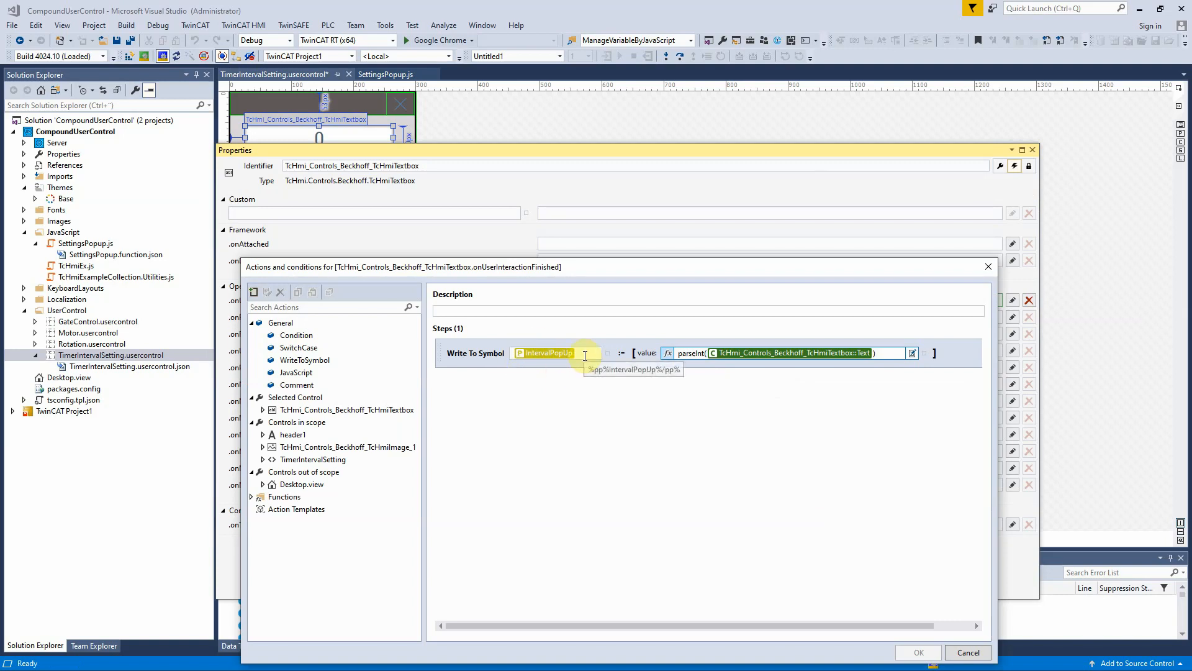
click(970, 652)
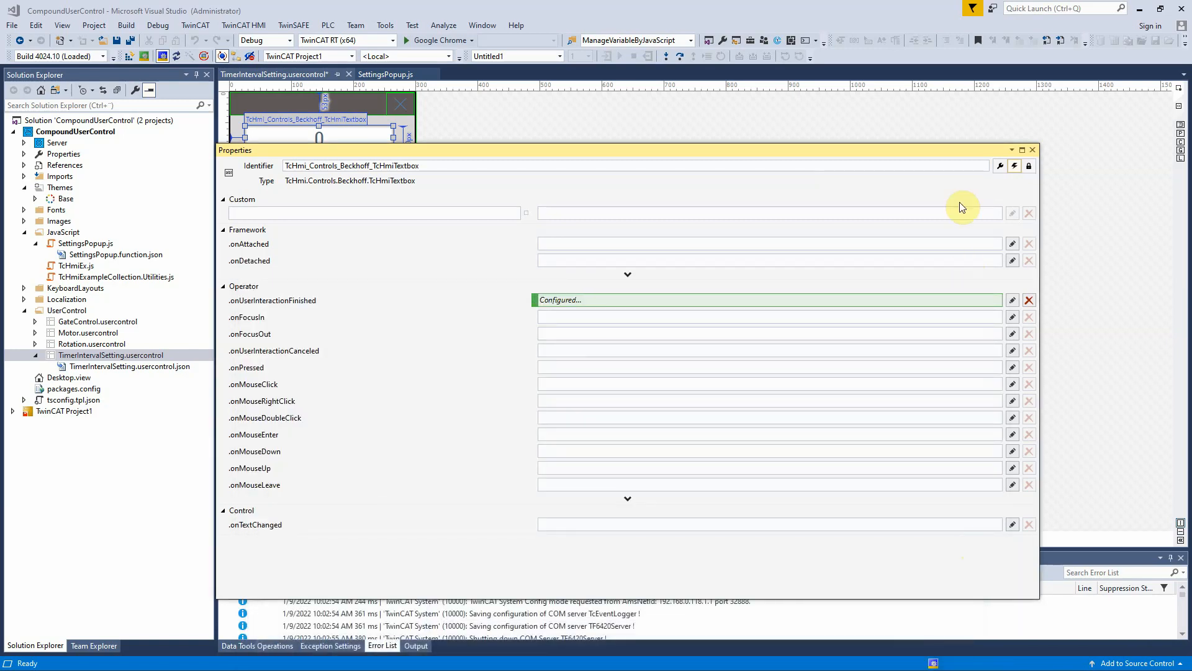
click(1032, 150)
key(ctrl+s)
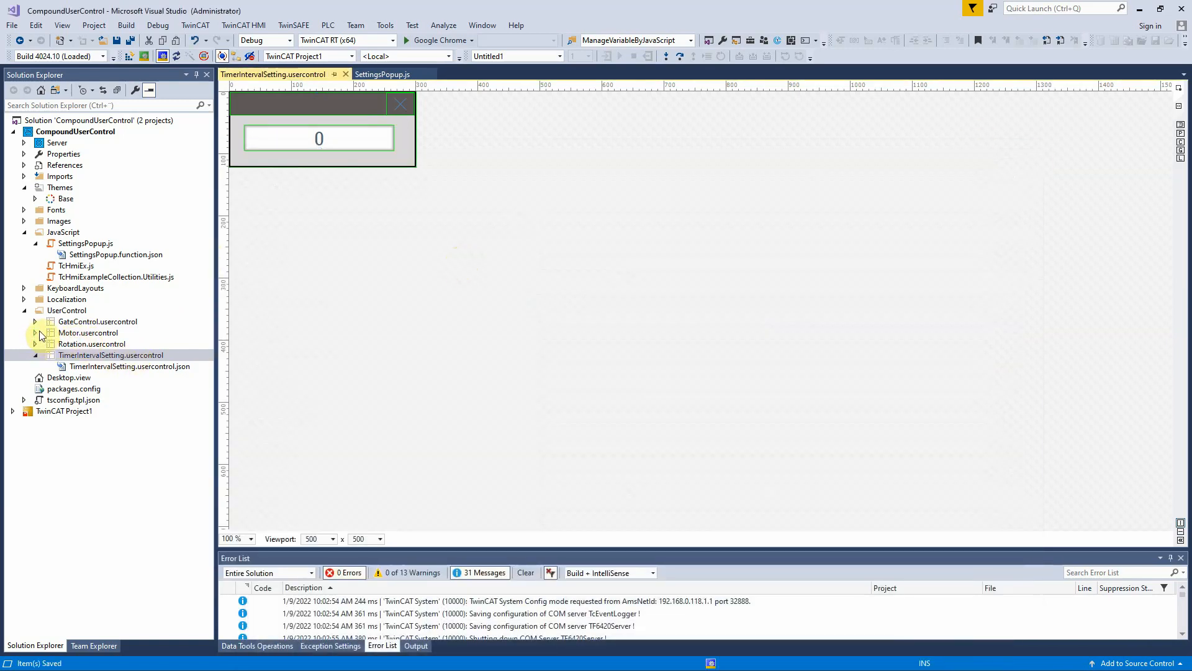
Open the Rotation user control and inspect the onPressed event actions of its MotorSpeed textblock.
click(93, 344)
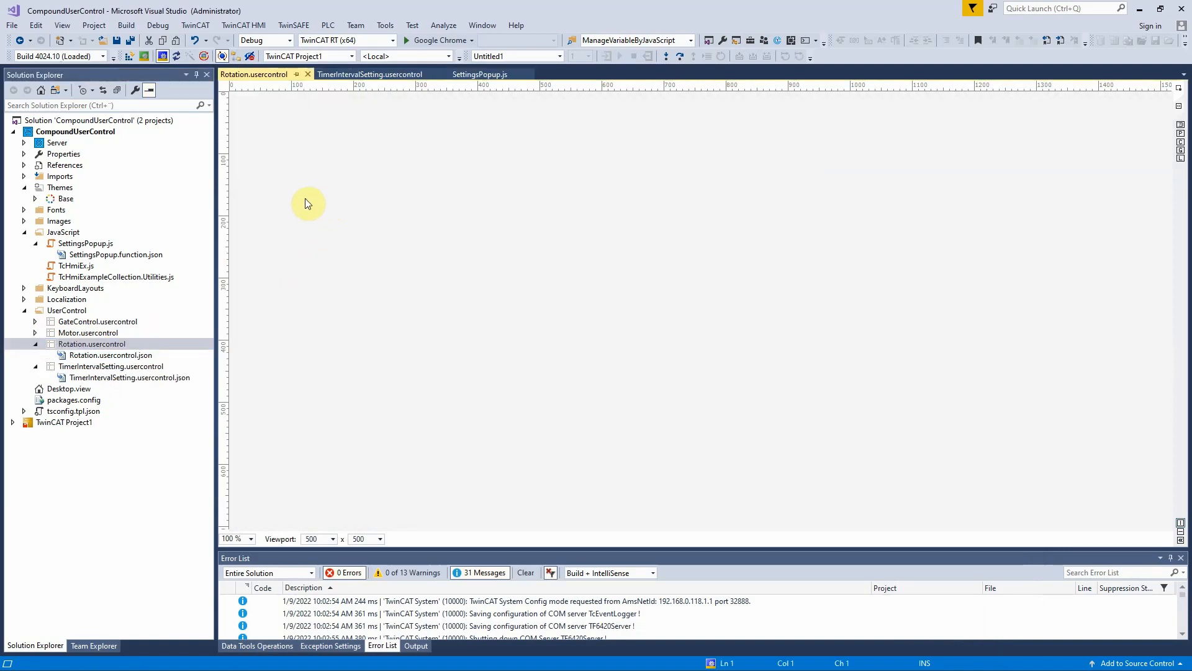
click(264, 106)
key(F4)
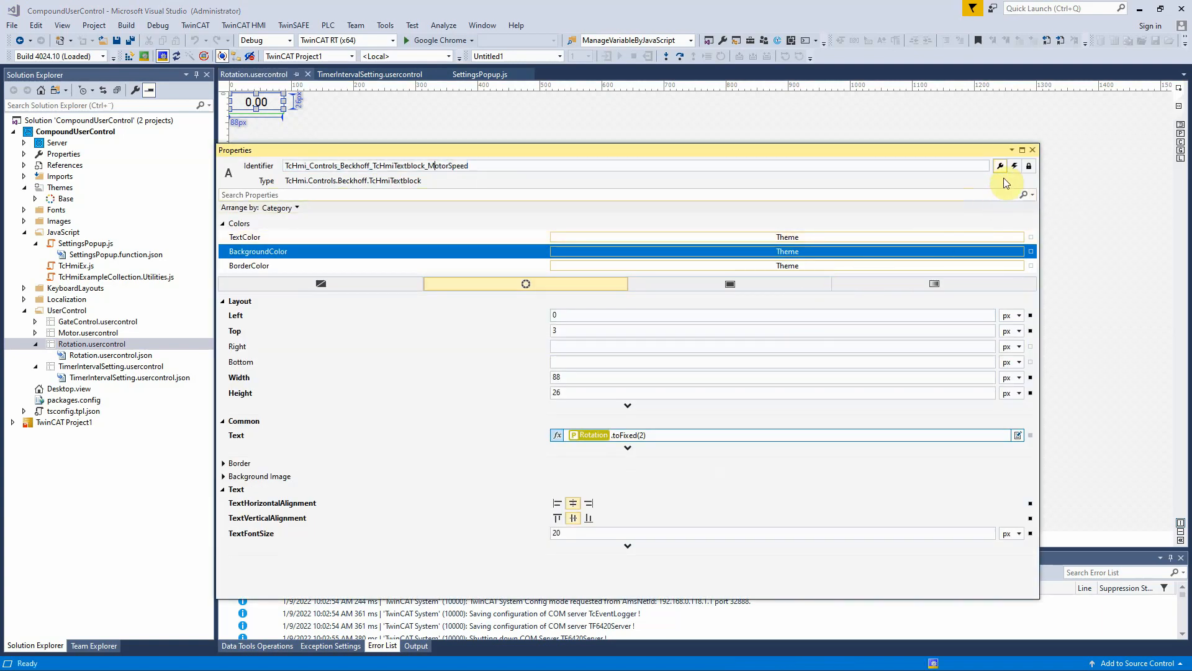
click(1014, 166)
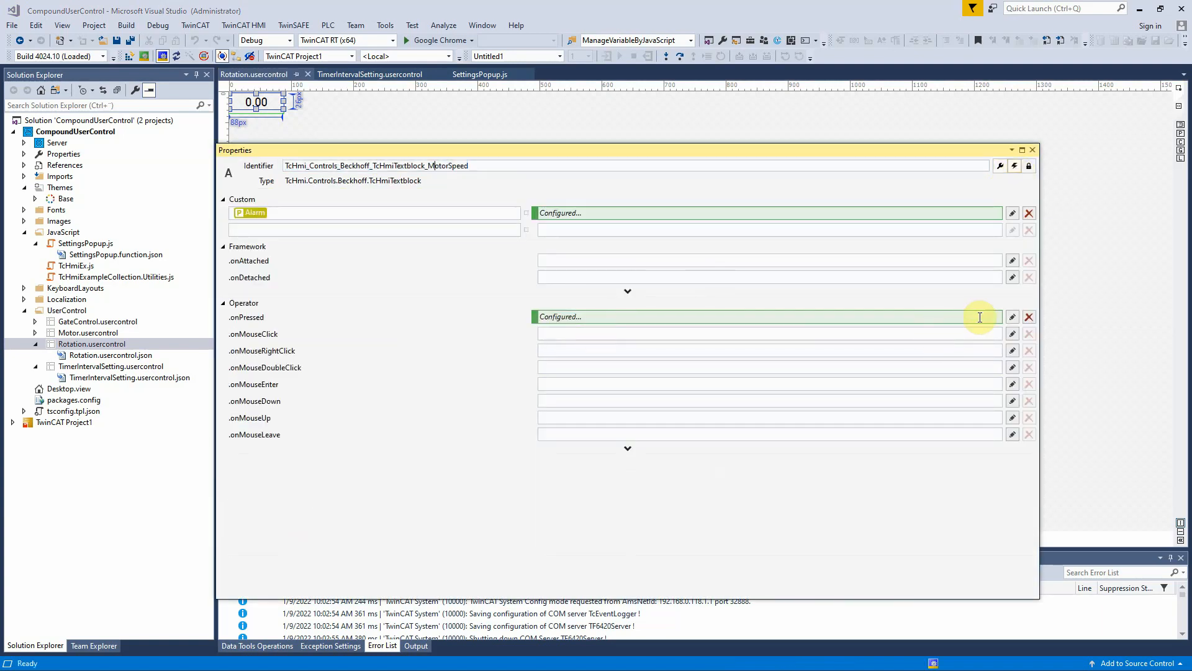
click(1013, 317)
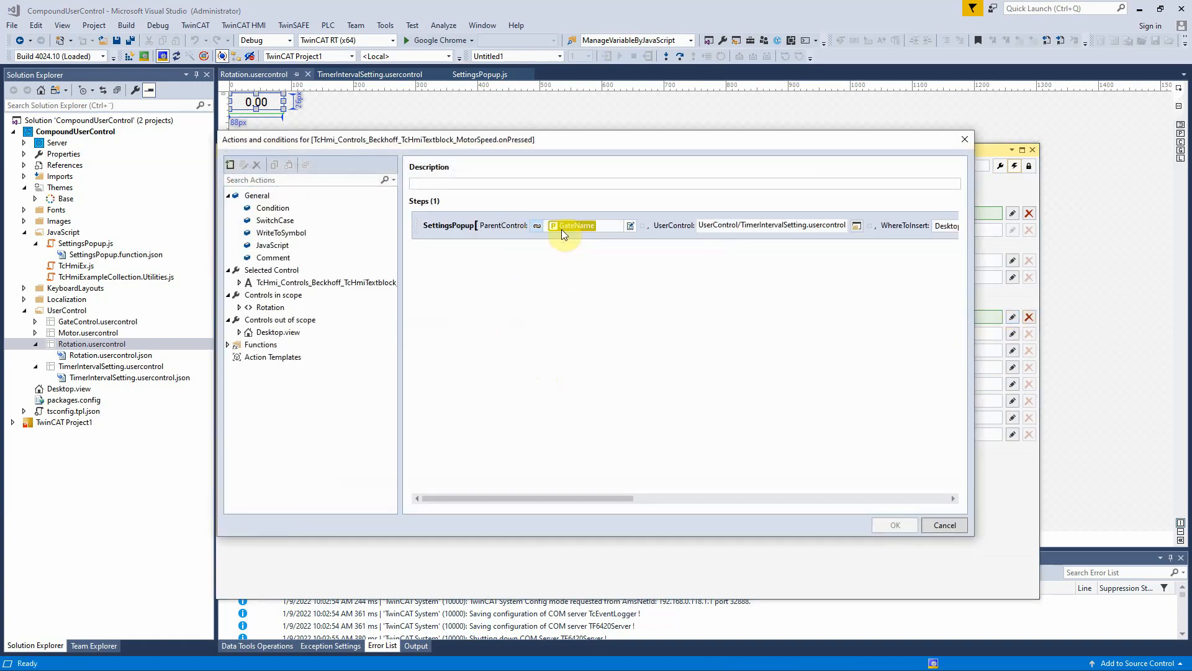
Add another SettingsPopup function call as a second step of the MotorSpeed textblock's onPressed actions.
click(464, 229)
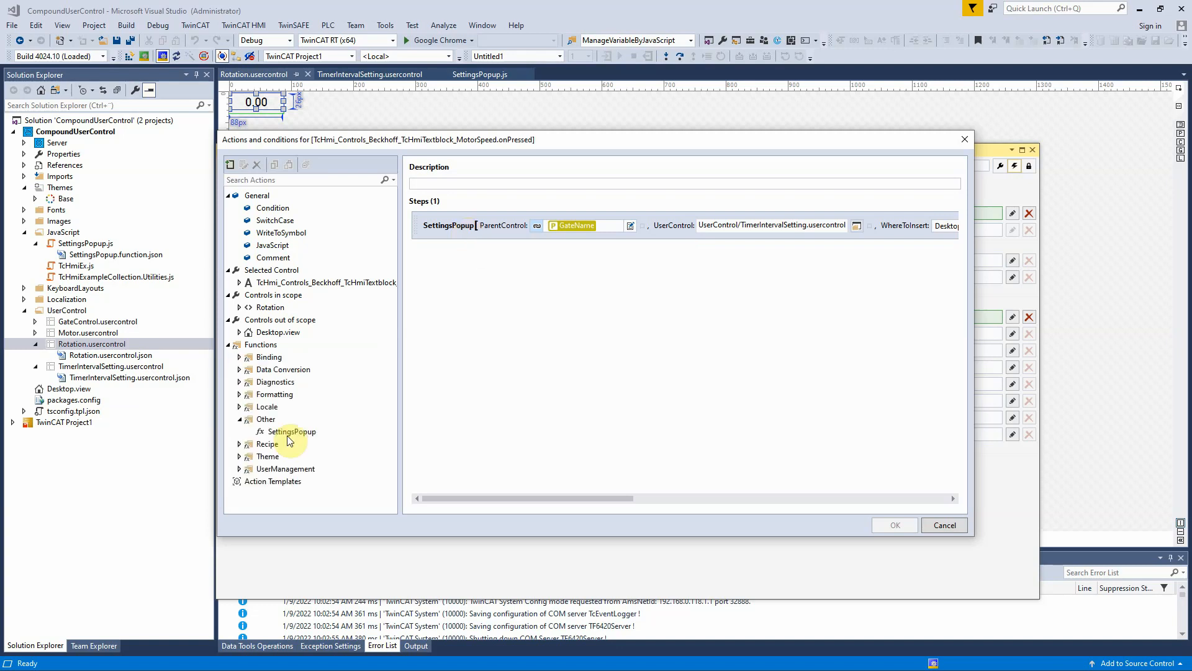
click(289, 432)
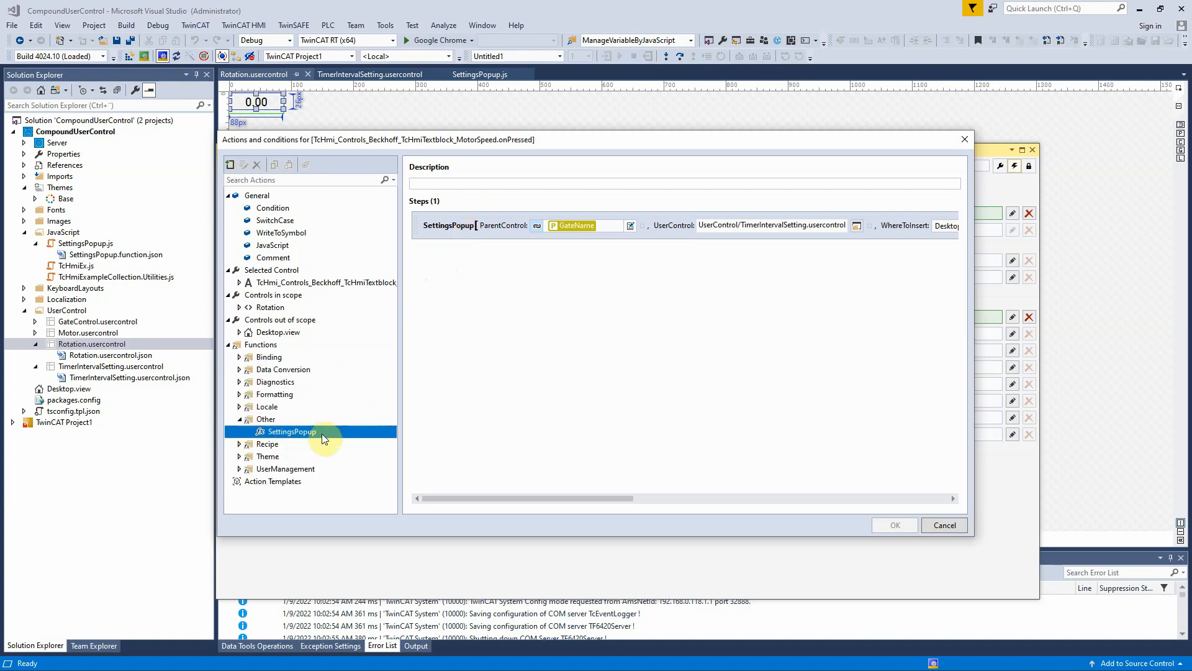
drag(320, 431, 460, 306)
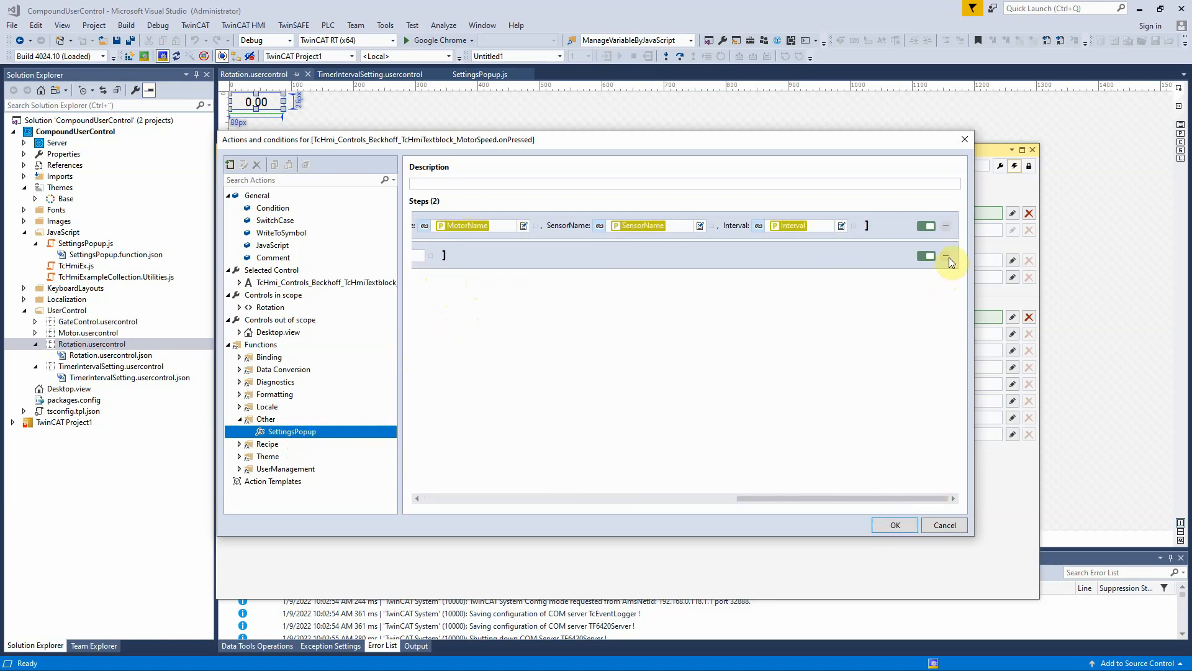
Remove the duplicate SettingsPopup call from the MotorSpeed textblock's onPressed actions, then confirm and close its properties.
click(949, 257)
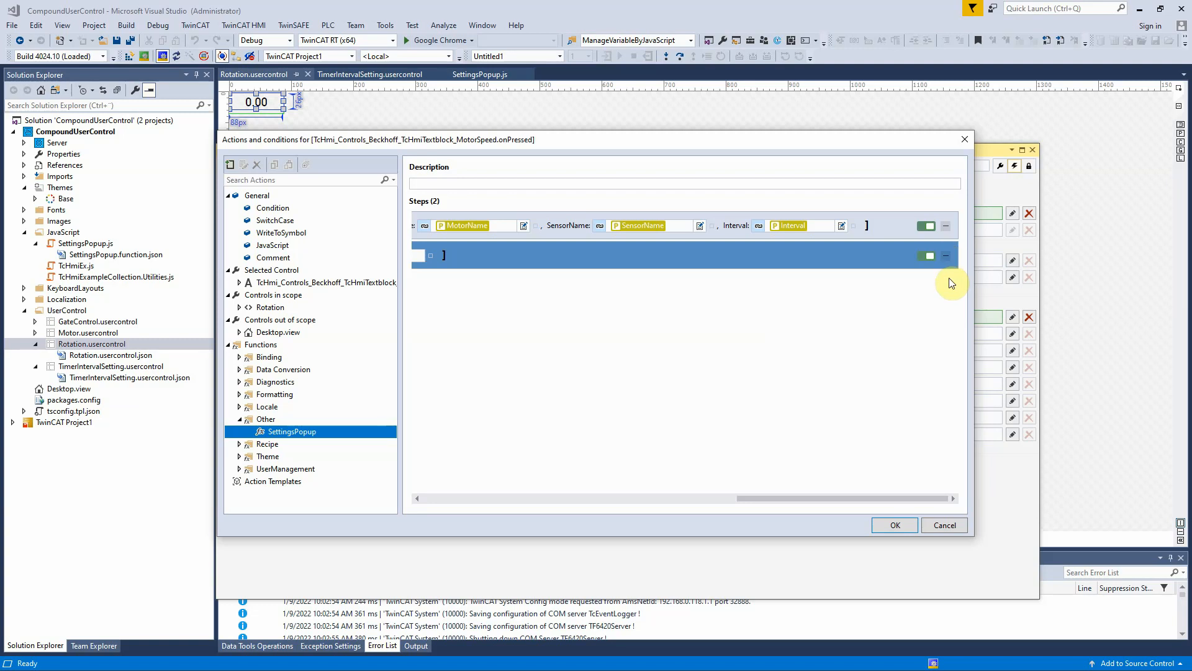
click(894, 526)
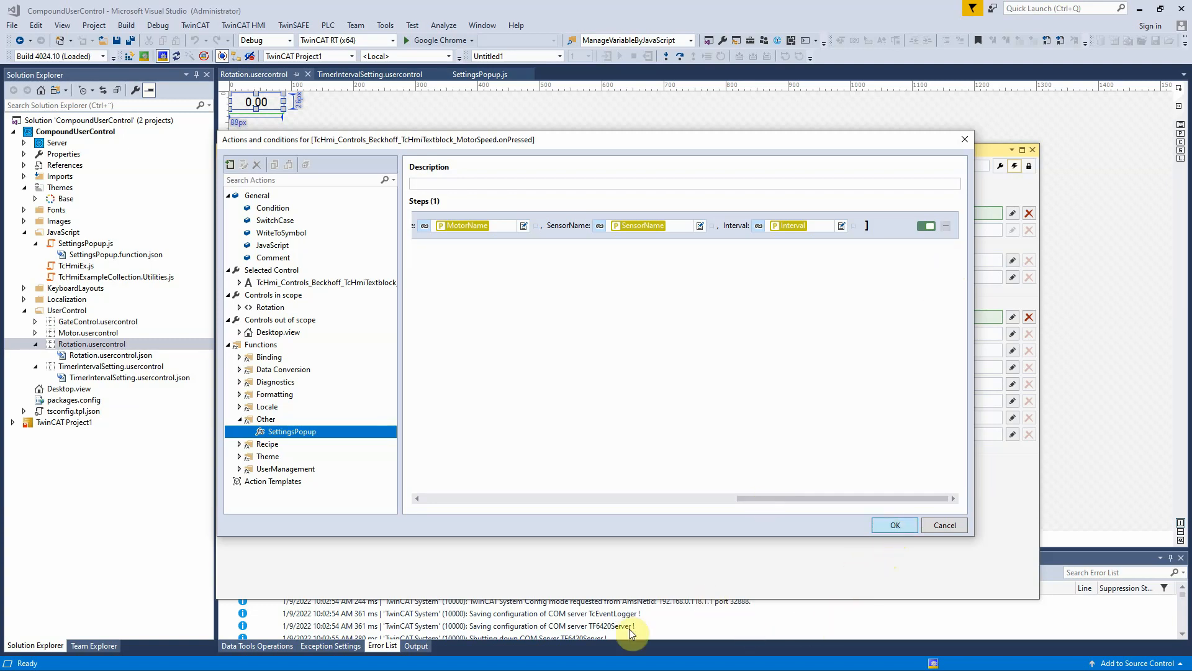
click(1034, 149)
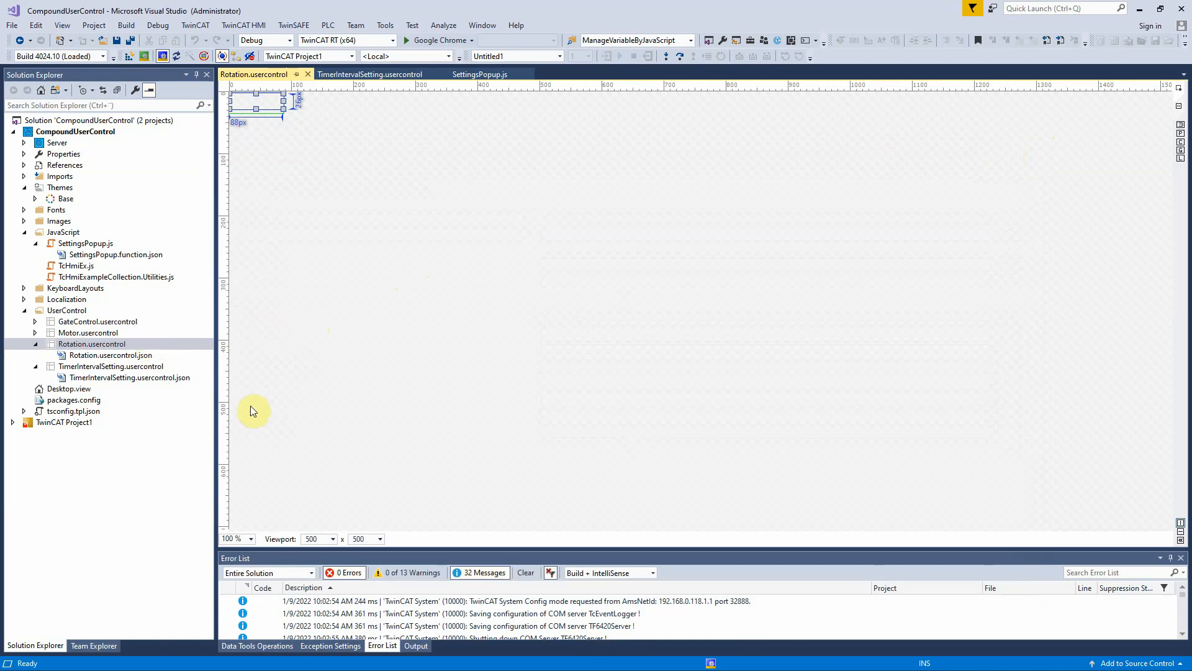
Open the Desktop view and place a GateControl user control on it.
click(67, 389)
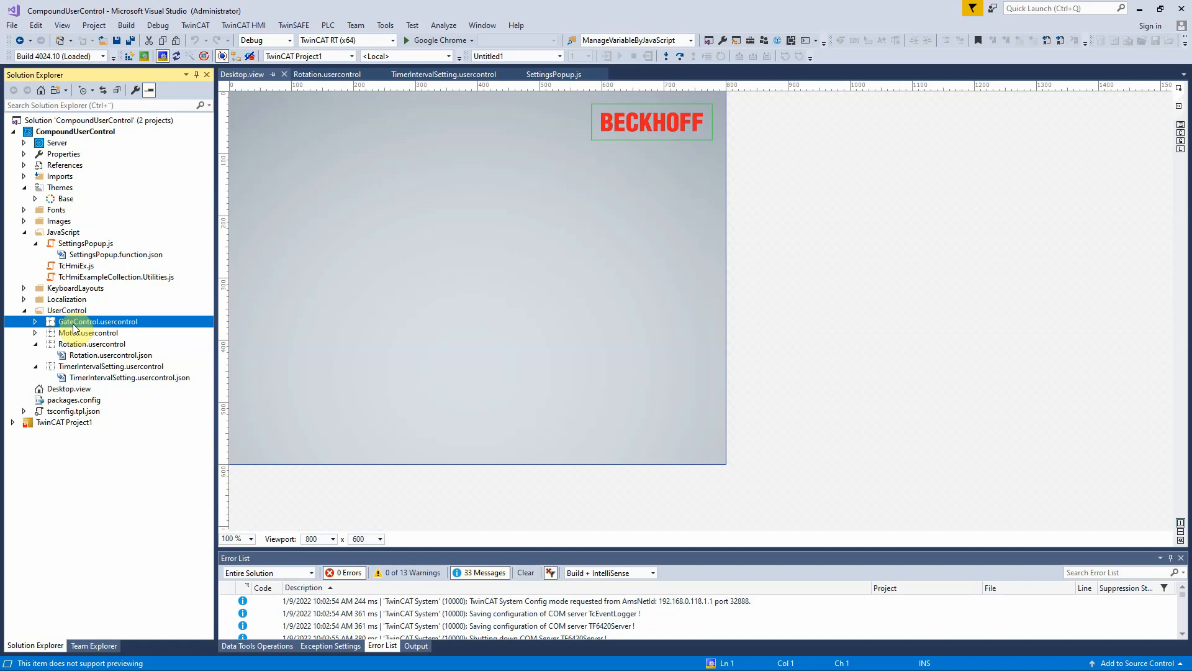
drag(97, 322, 355, 393)
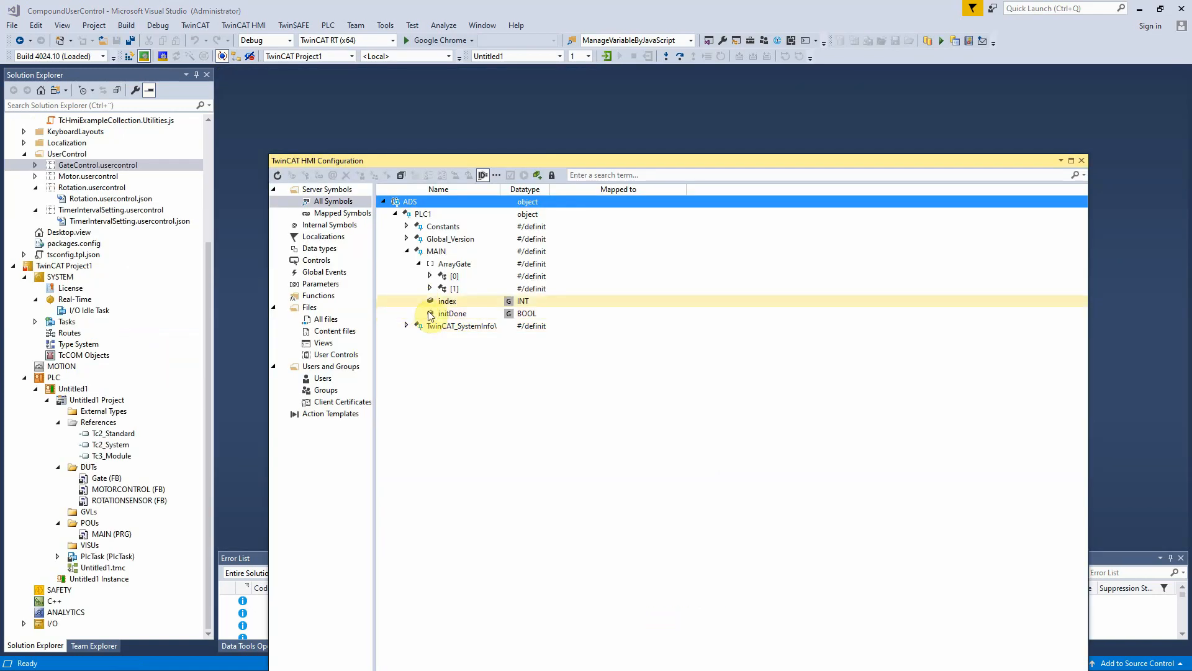
Map the start, readData, name and interval symbols of ArrayROTATIONSENSOR[0] under ArrayGate[0], ArrayMotorControl[0].
click(430, 276)
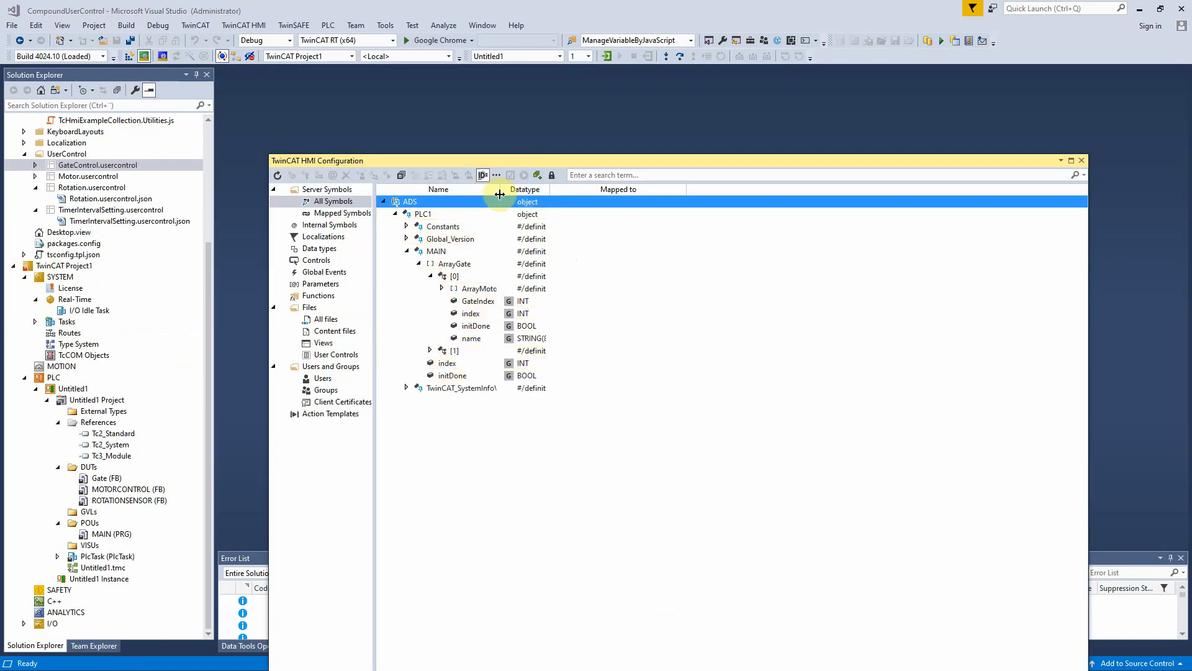
drag(499, 195, 660, 195)
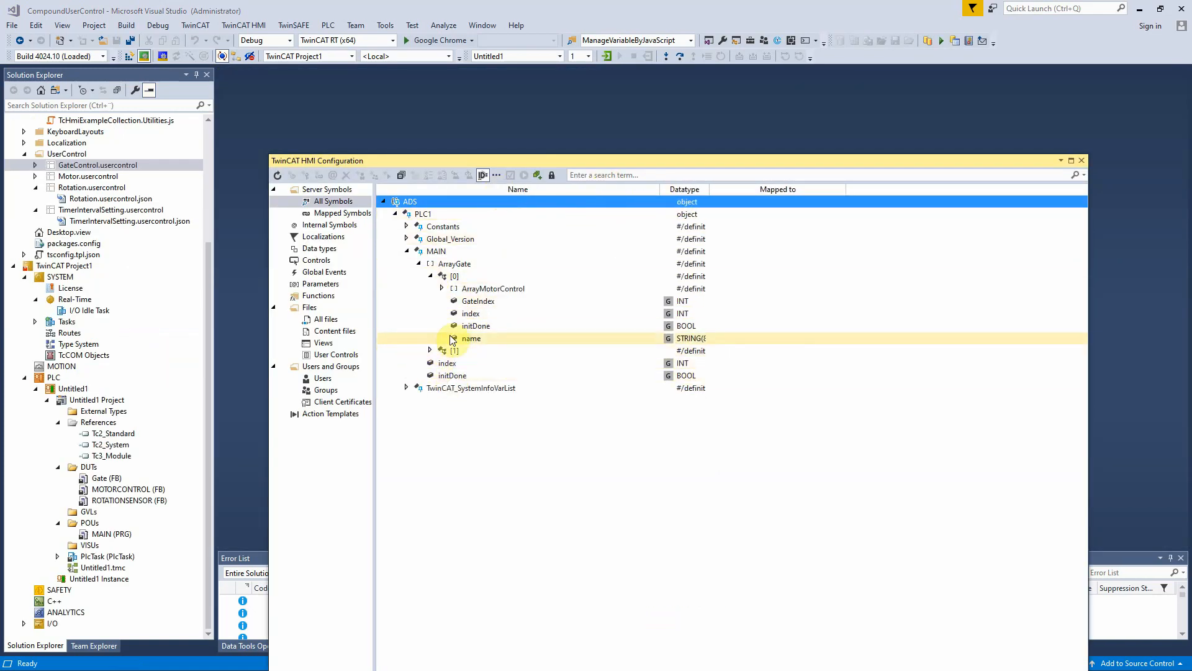
click(442, 289)
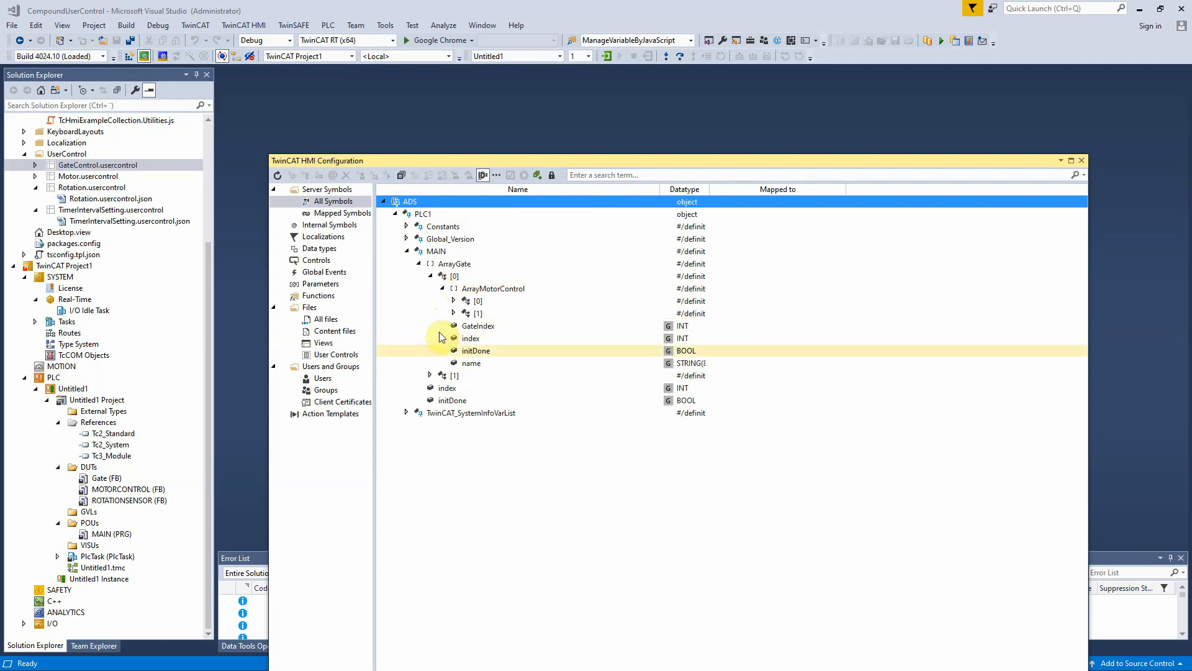
click(454, 300)
click(466, 313)
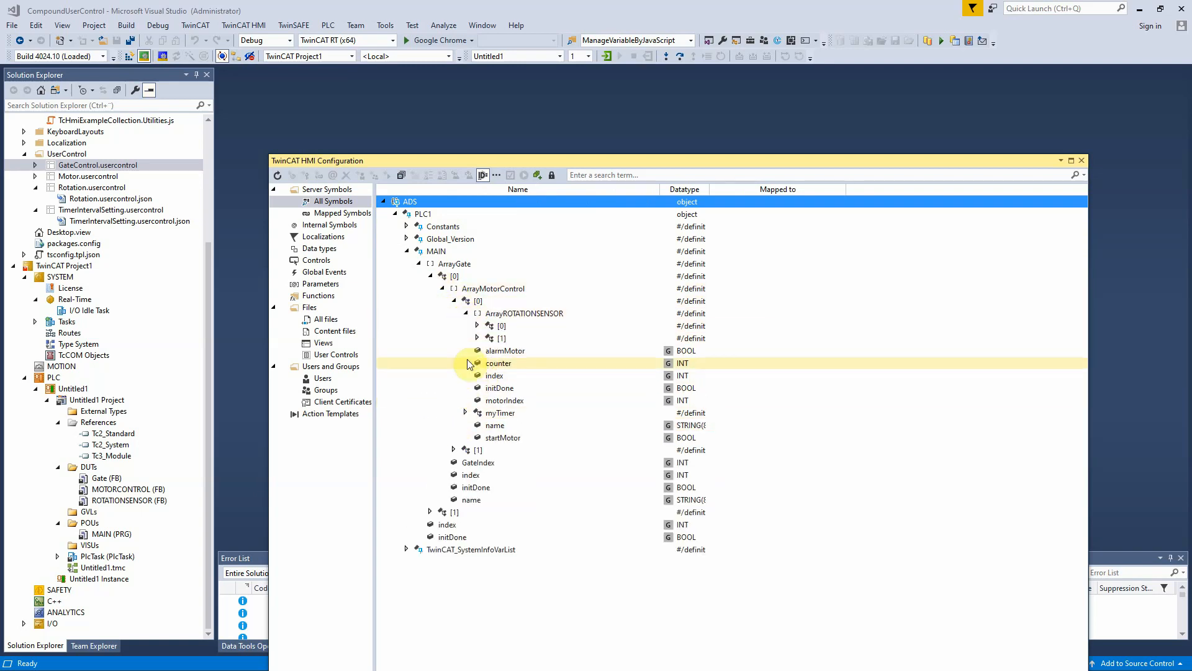
click(477, 326)
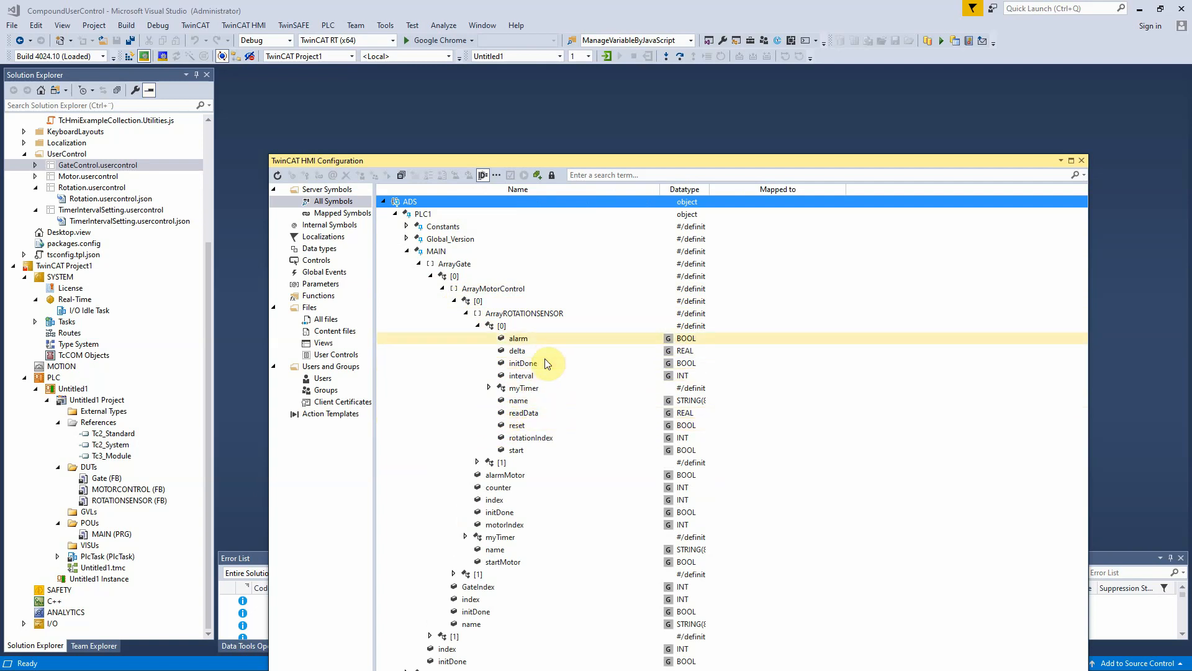
click(535, 450)
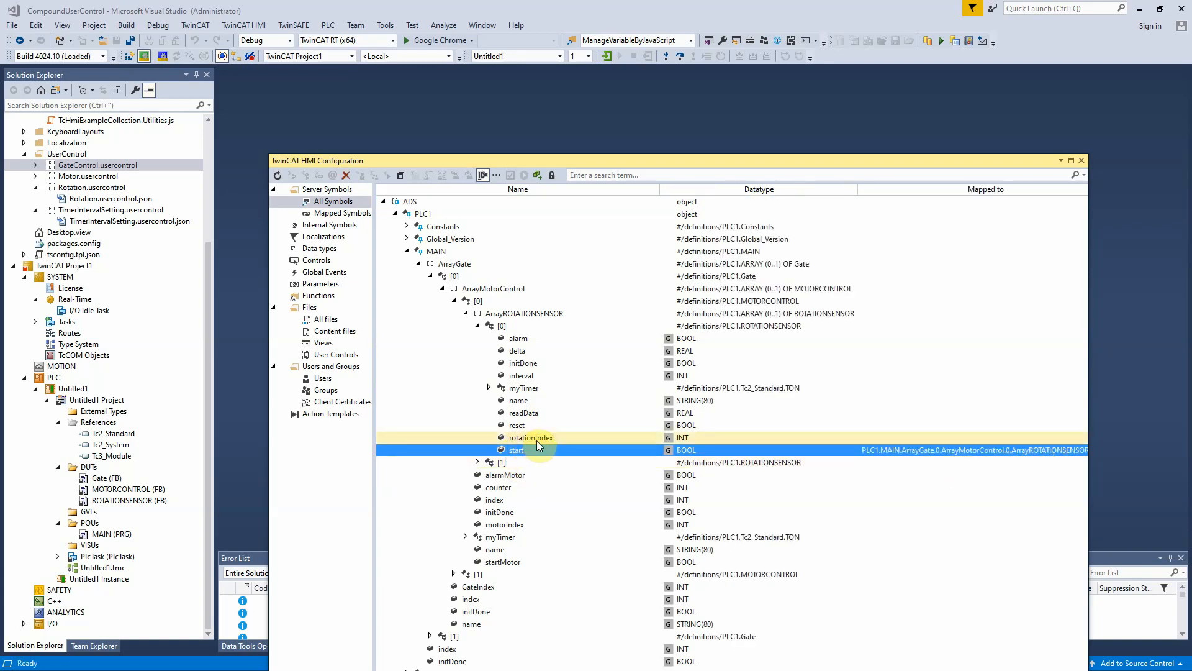
double_click(524, 413)
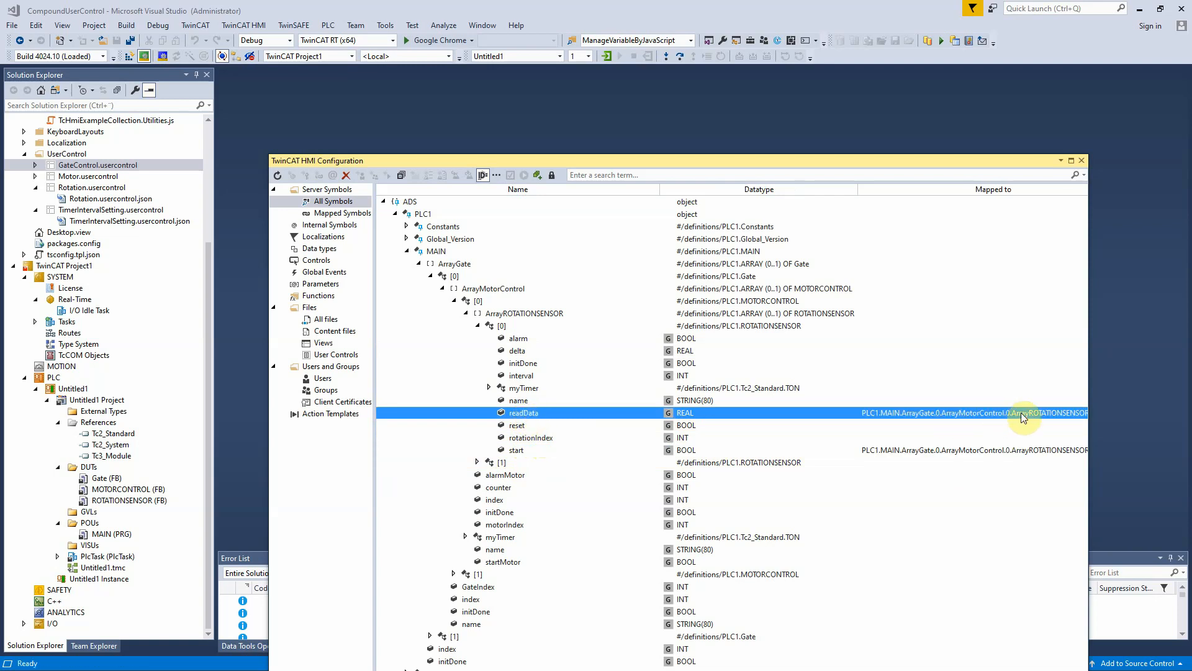
double_click(522, 401)
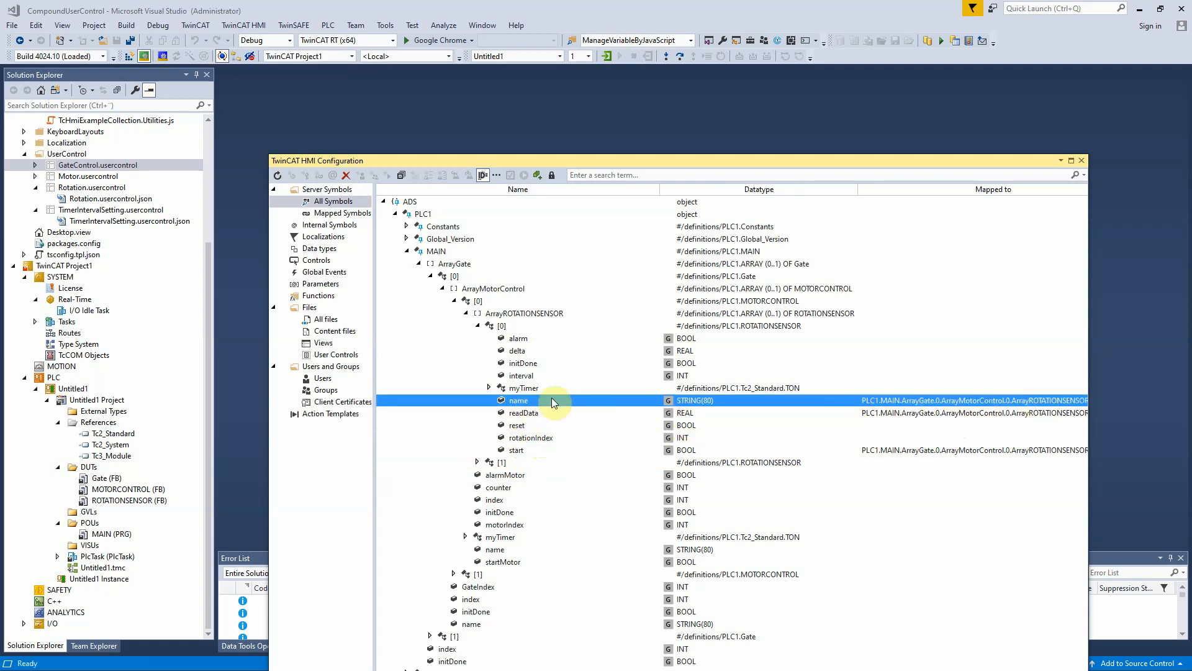
double_click(521, 376)
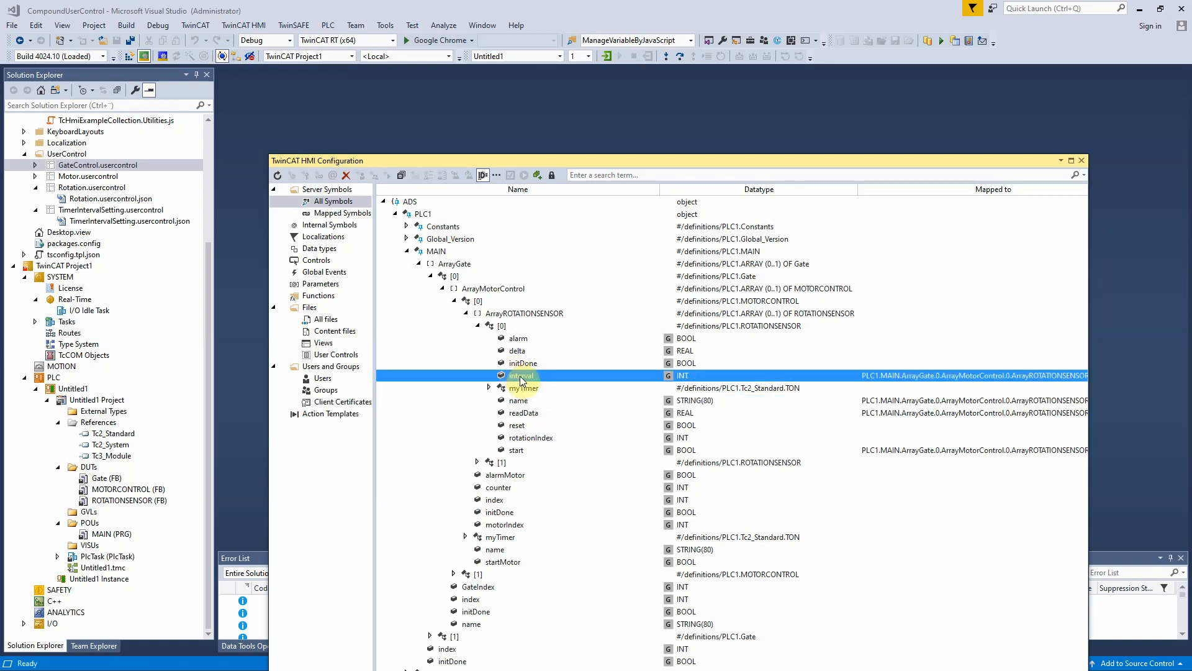
Map the interval, name, readData and start symbols of ArrayROTATIONSENSOR[1] under ArrayGate[0], ArrayMotorControl[0].
click(477, 462)
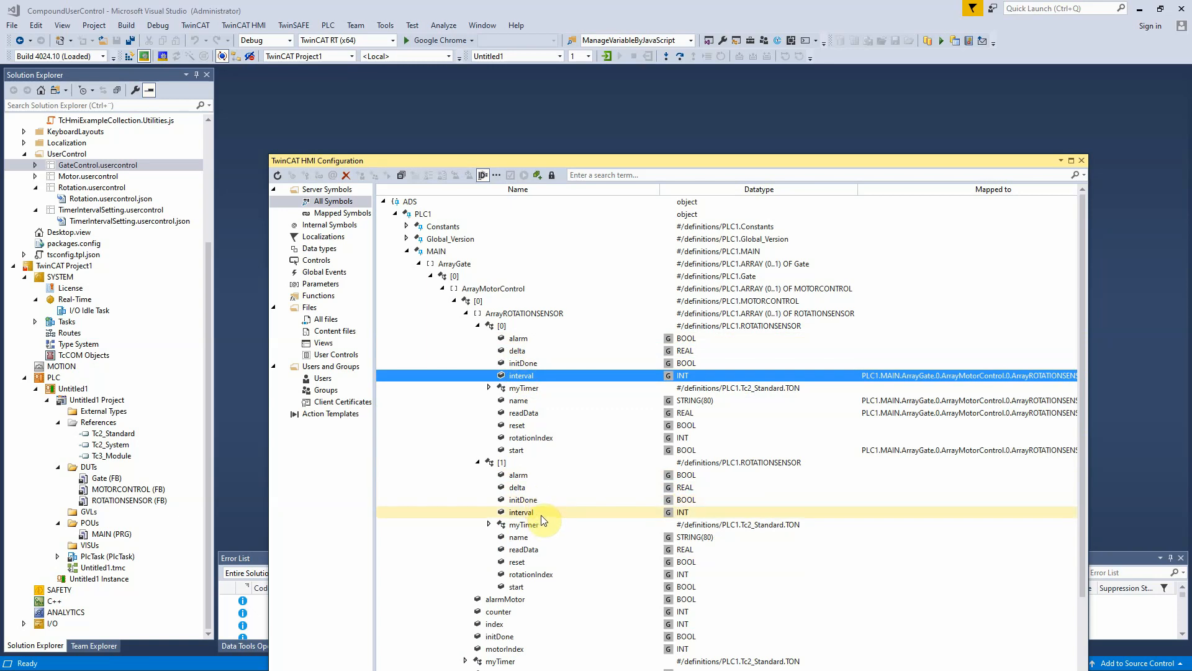
double_click(540, 515)
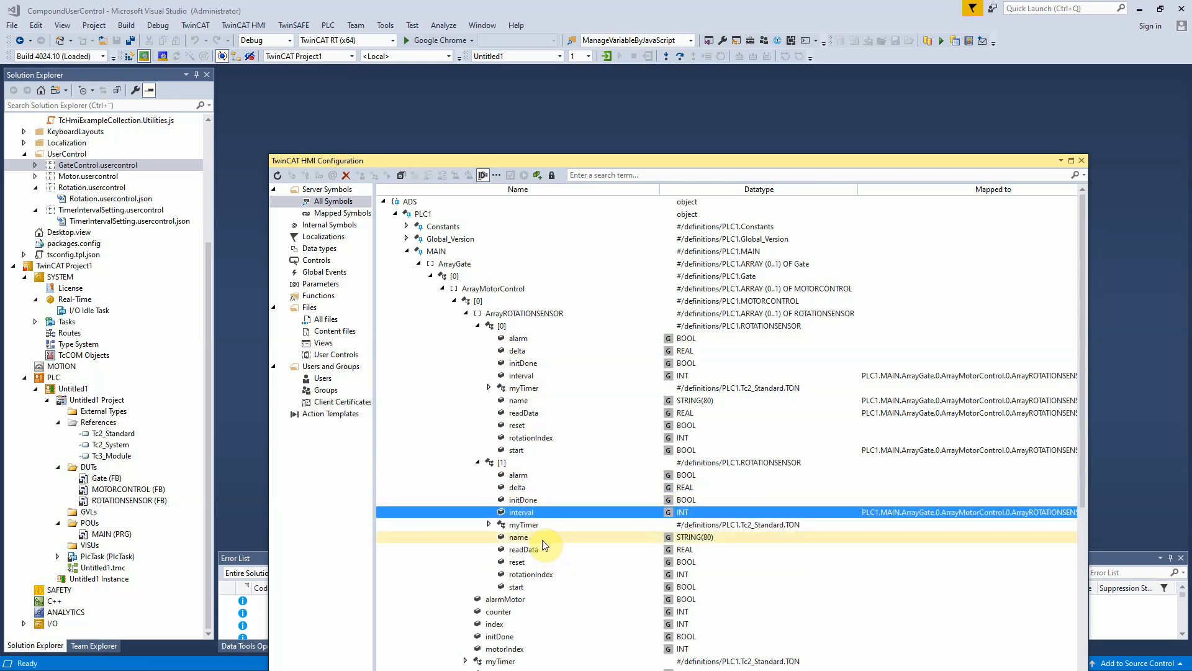
double_click(538, 539)
double_click(544, 550)
double_click(541, 587)
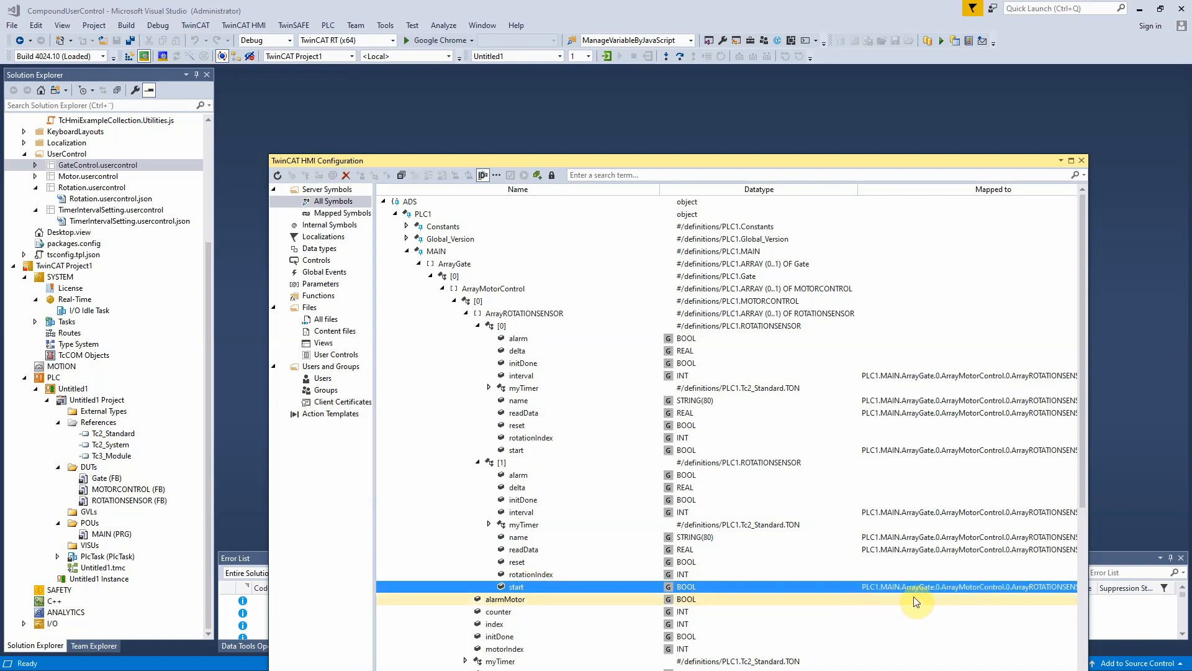
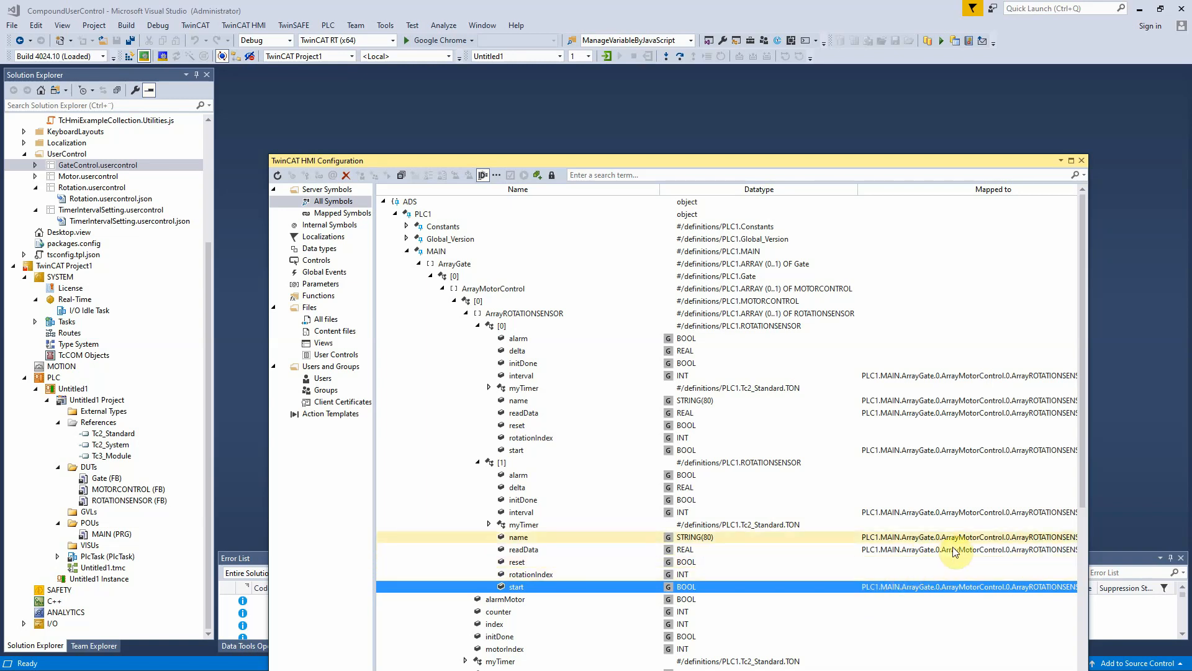
Examine the ArrayROTATIONSENSOR[0] symbols under ArrayMotorControl[1] of the first gate, then close the HMI configuration.
drag(1082, 459, 1080, 602)
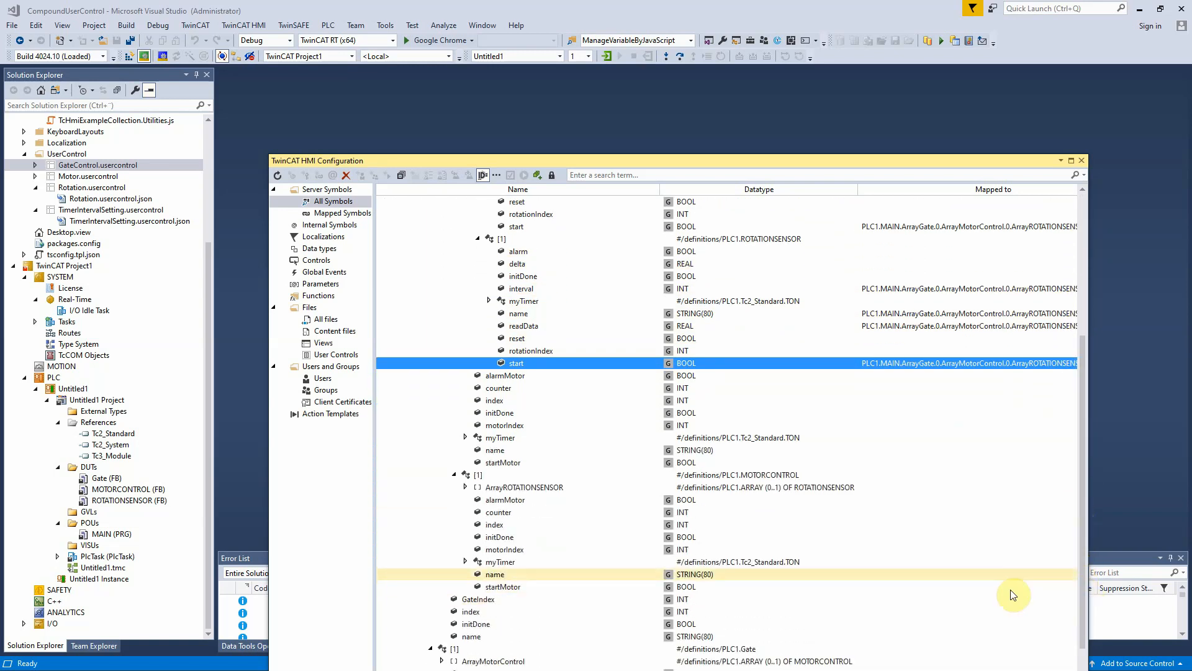
click(466, 488)
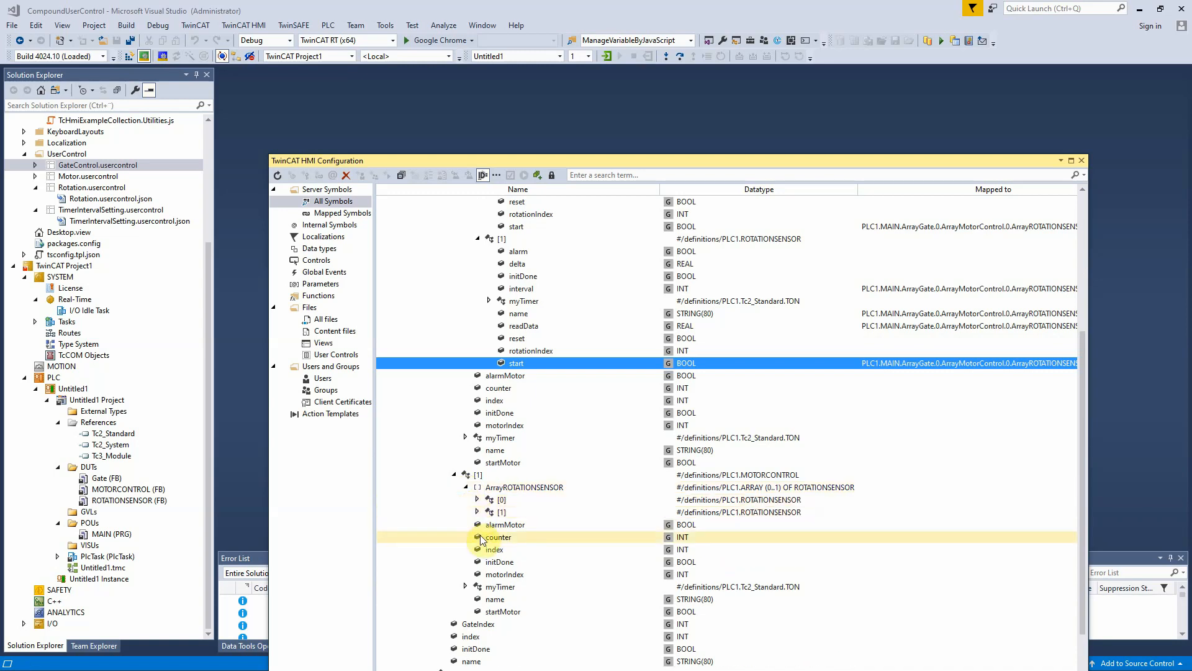
click(478, 500)
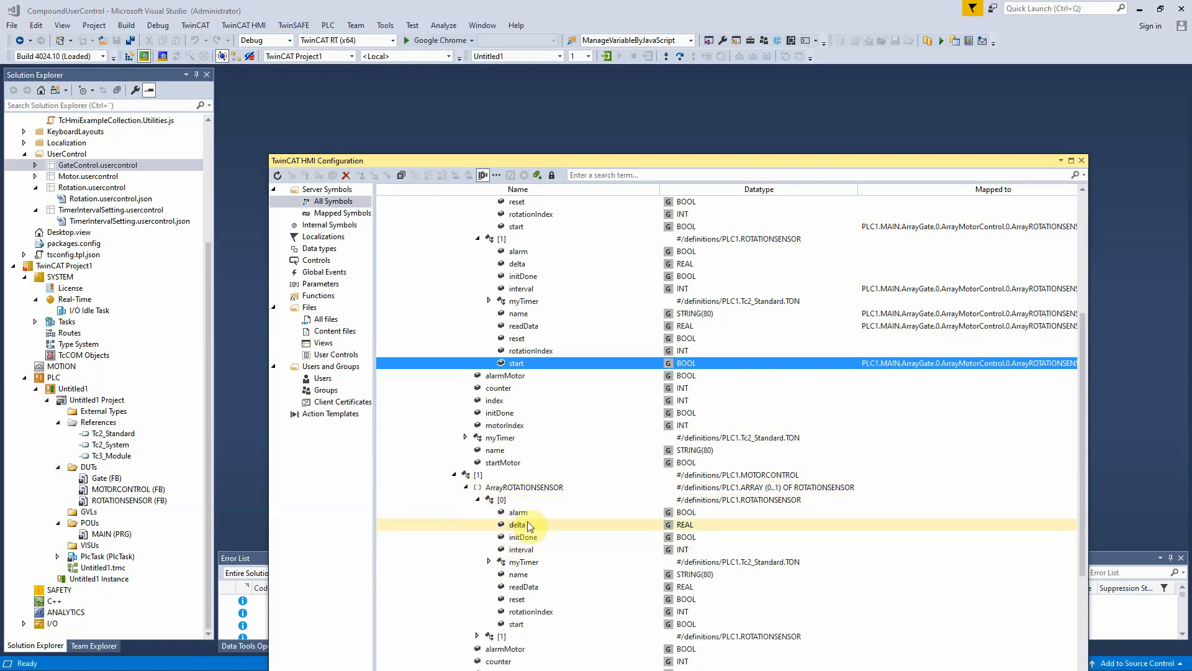
scroll(566, 561, down, 6)
click(1082, 160)
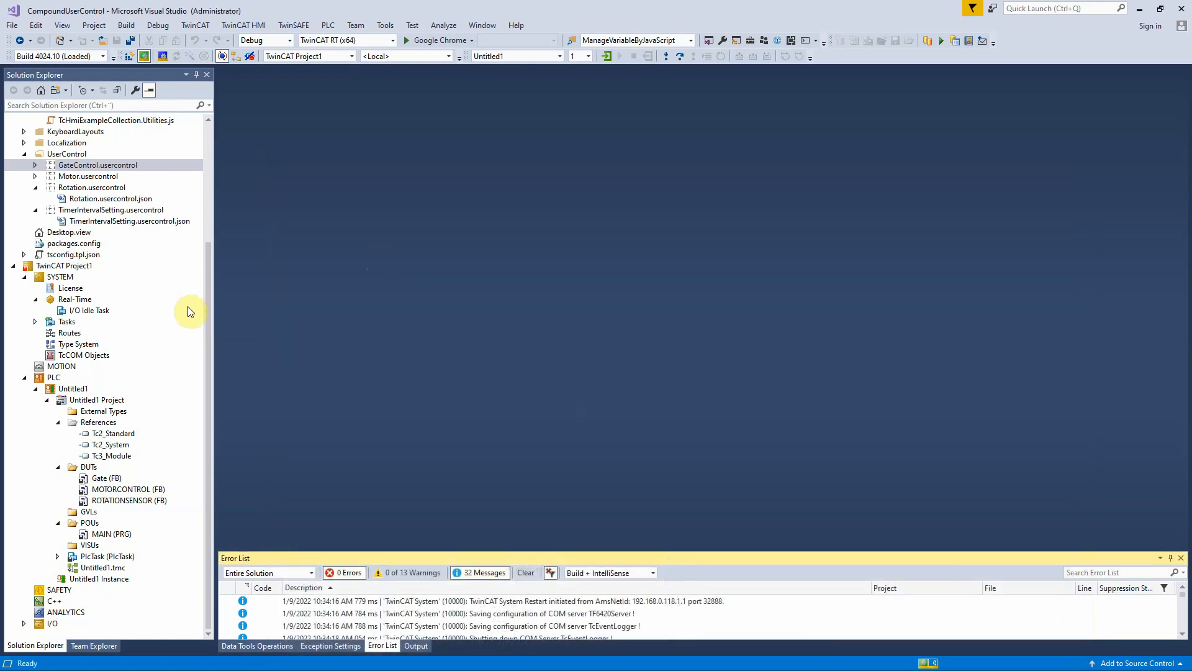
Reopen the Desktop view and rename the upper GateControl instance's identifier as Gate_UpperOne.
drag(207, 409, 199, 245)
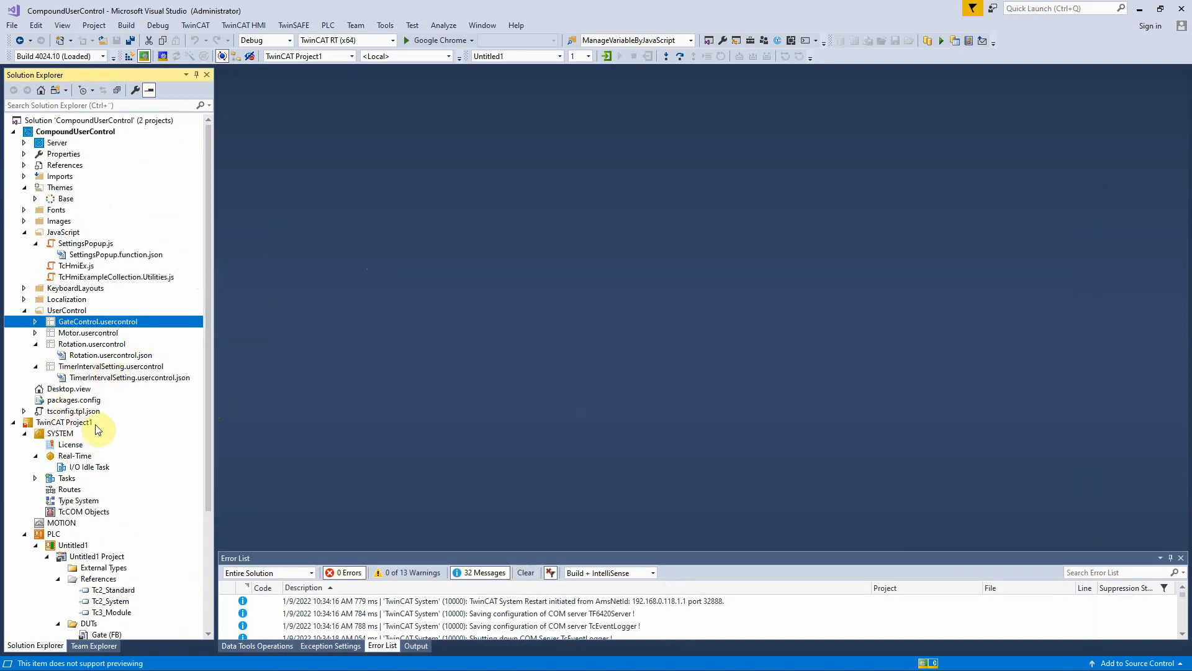
double_click(69, 389)
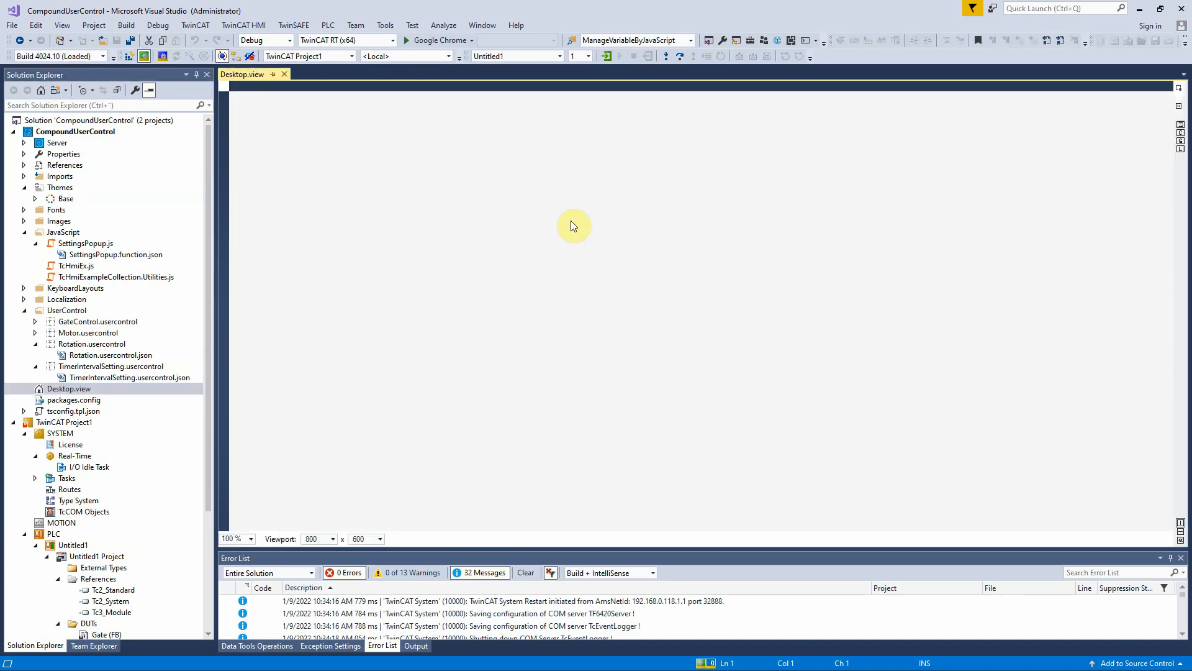
click(422, 196)
key(F4)
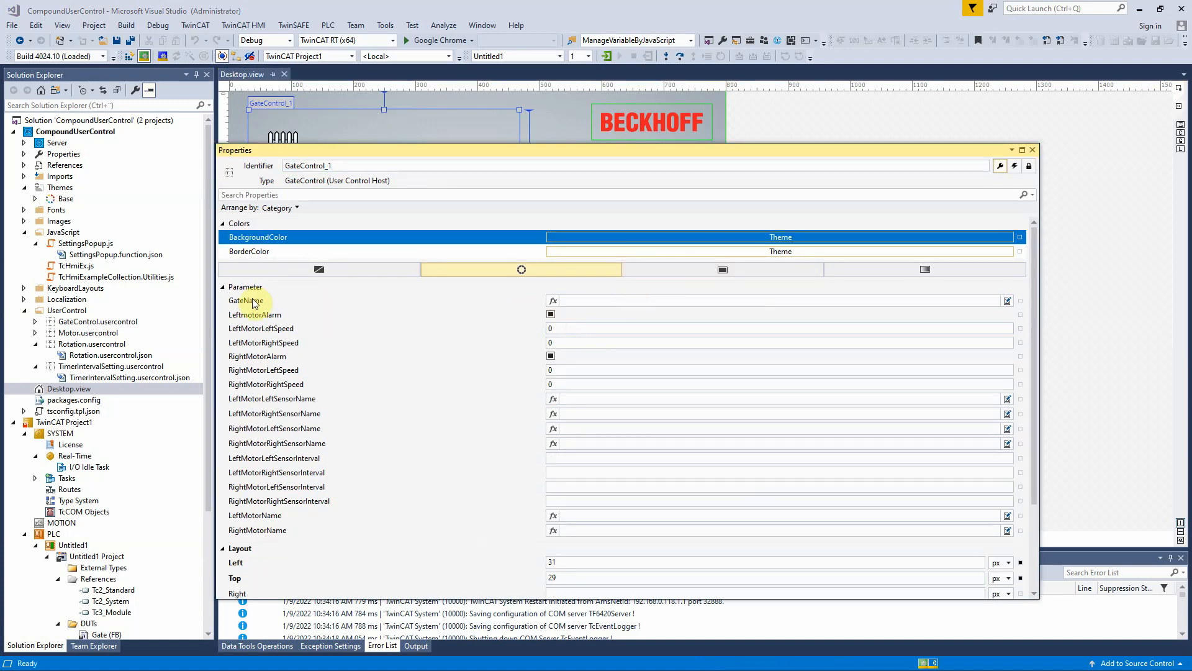
drag(607, 153, 705, 282)
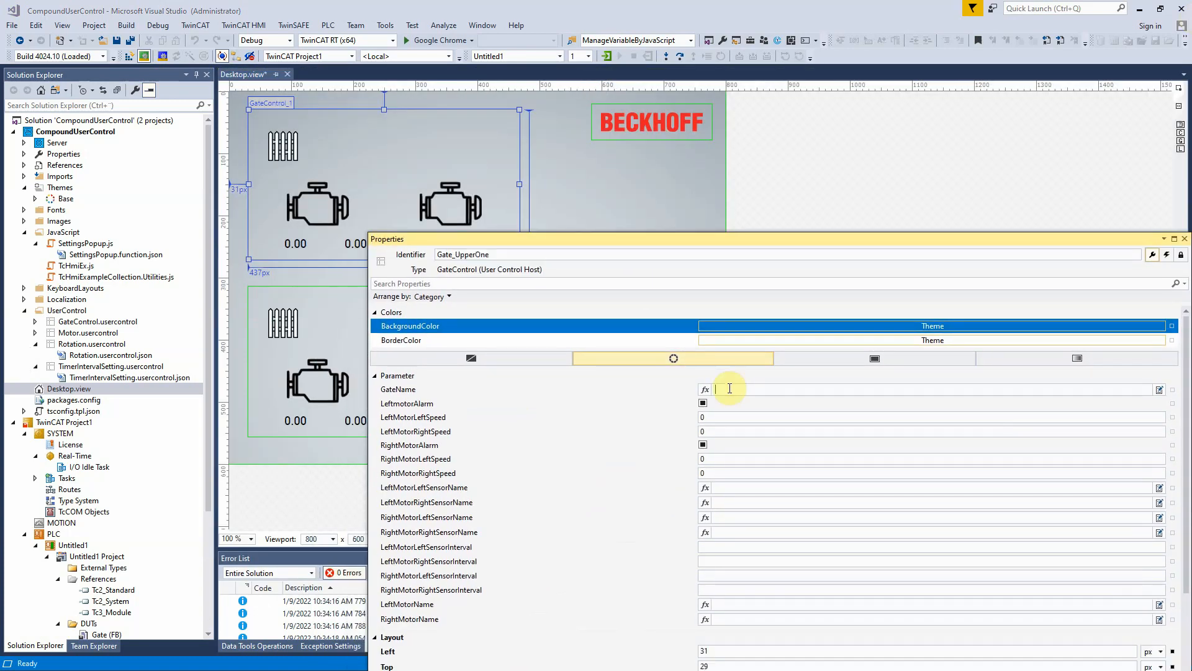
Set the upper gate control's GateName parameter to 'Gate_UpperOne', including the single quotes.
click(733, 388)
click(708, 390)
text(')
text(Gate_UpperOne)
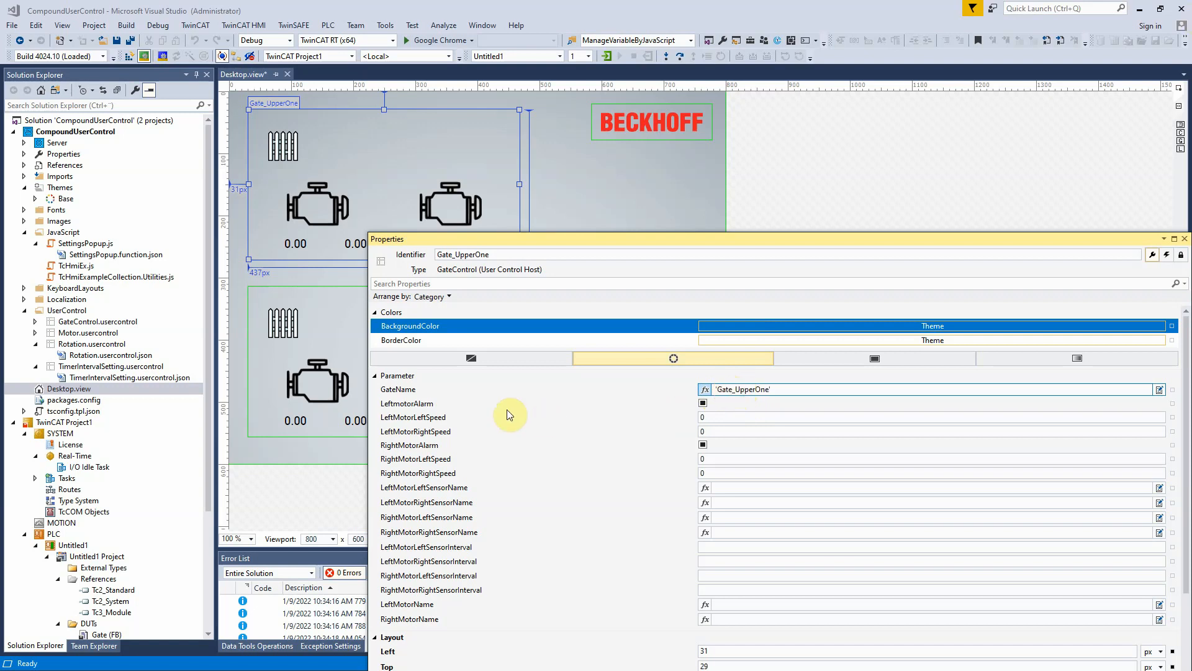
text(')
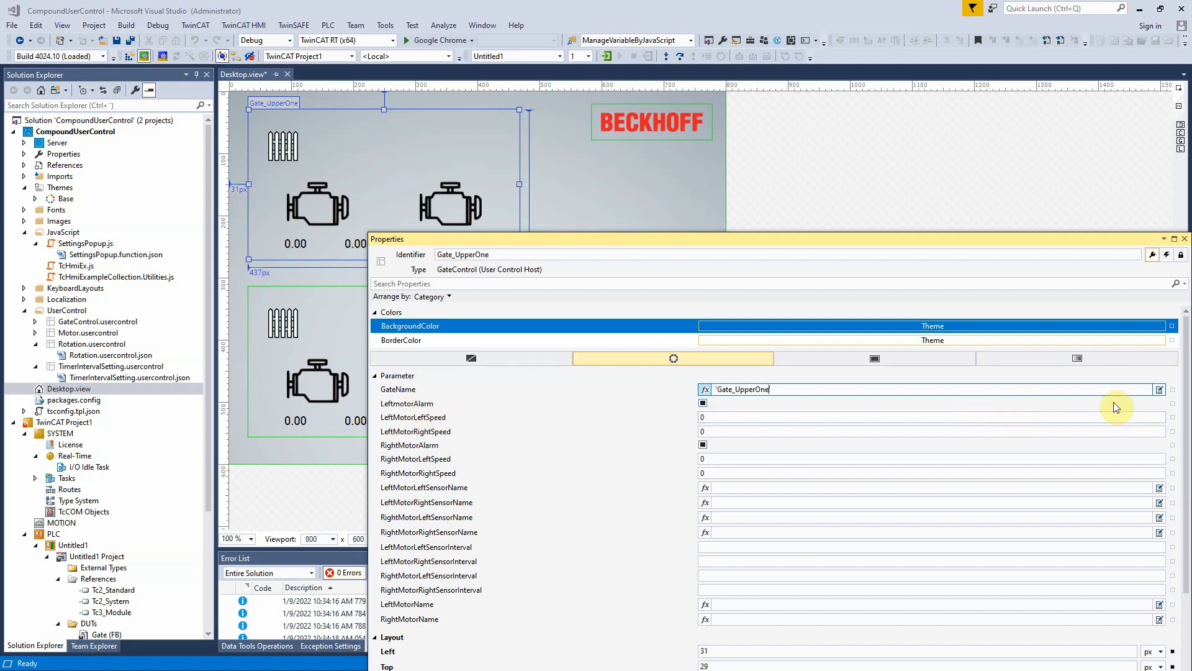
Bind the upper gate's LeftmotorAlarm parameter to the alarmMotor server symbol of ArrayMotorControl[0] in ArrayGate[0].
right_click(1174, 406)
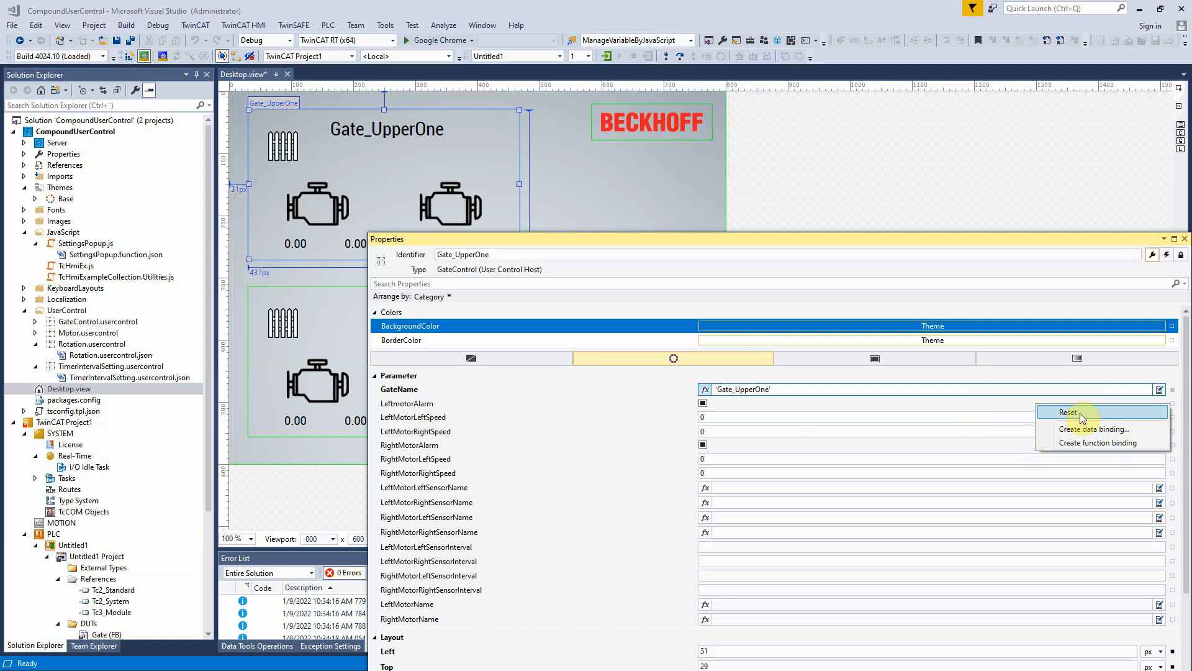
click(1092, 428)
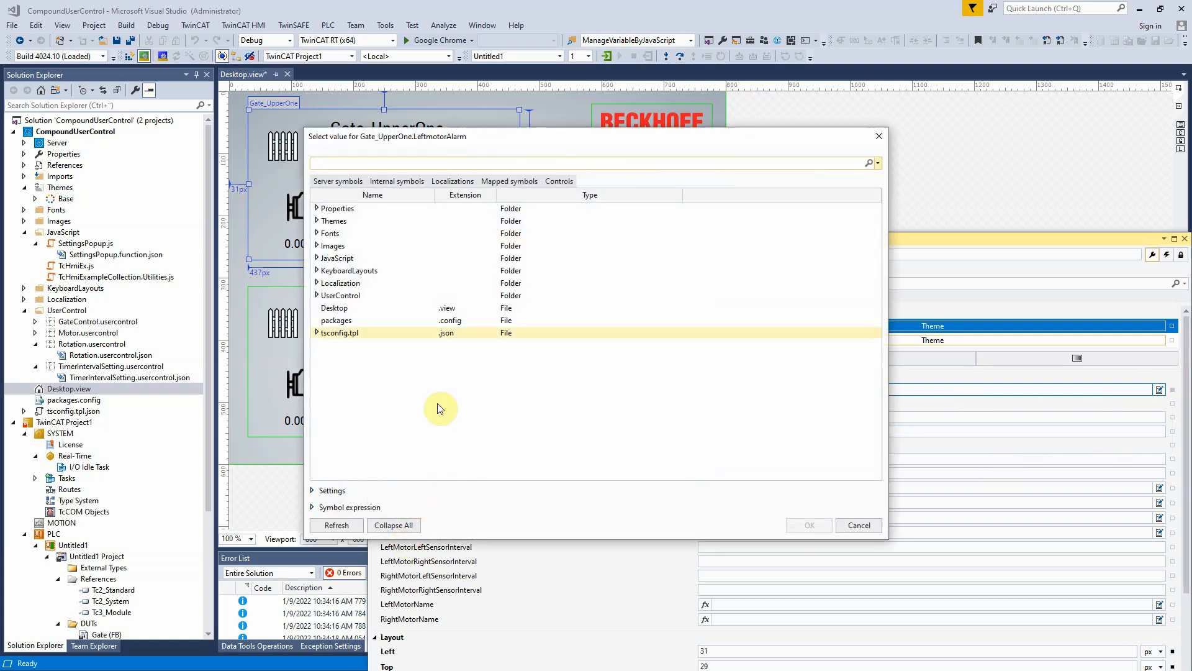
click(523, 184)
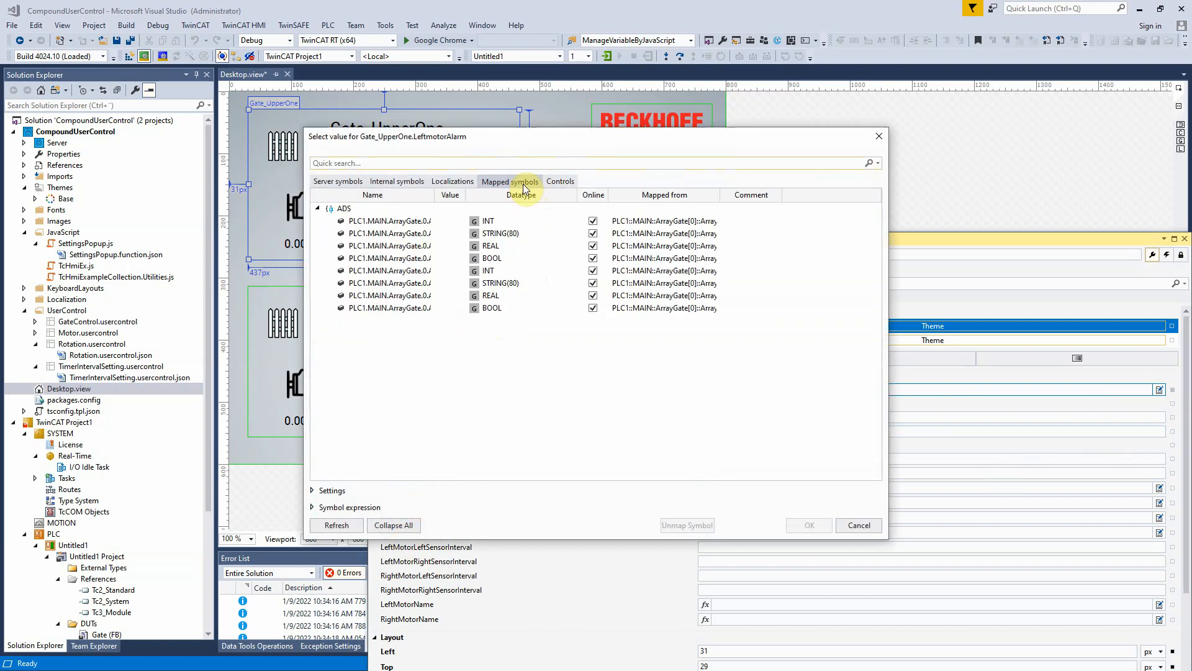
drag(437, 196, 642, 197)
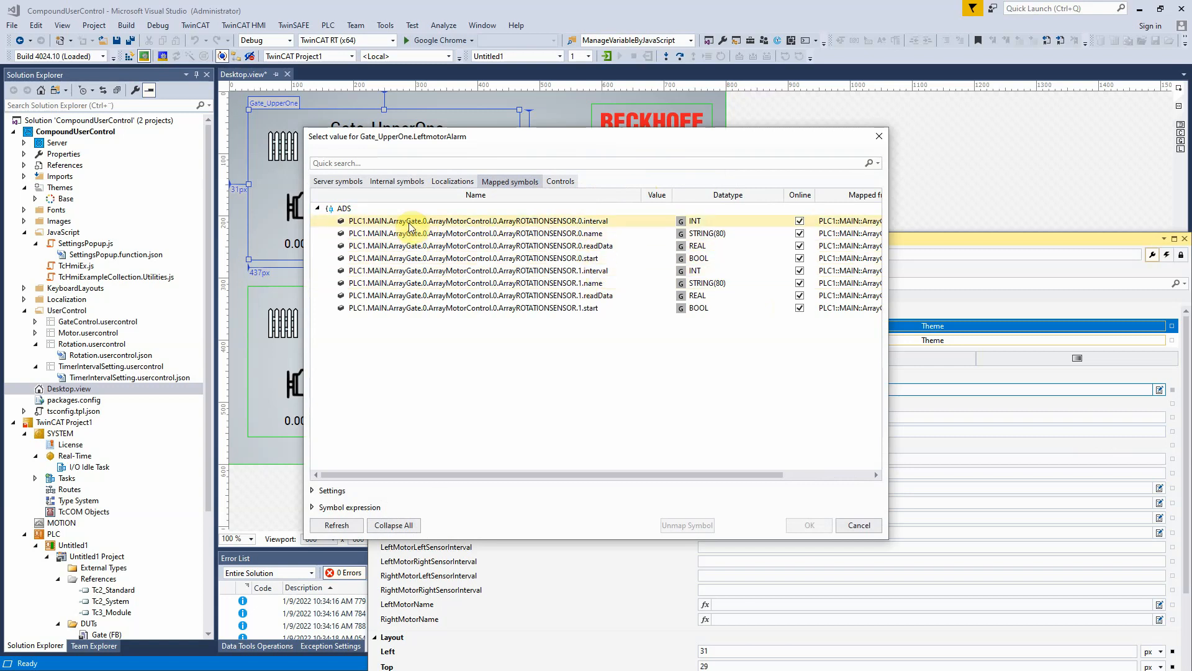
click(333, 181)
text(alarm)
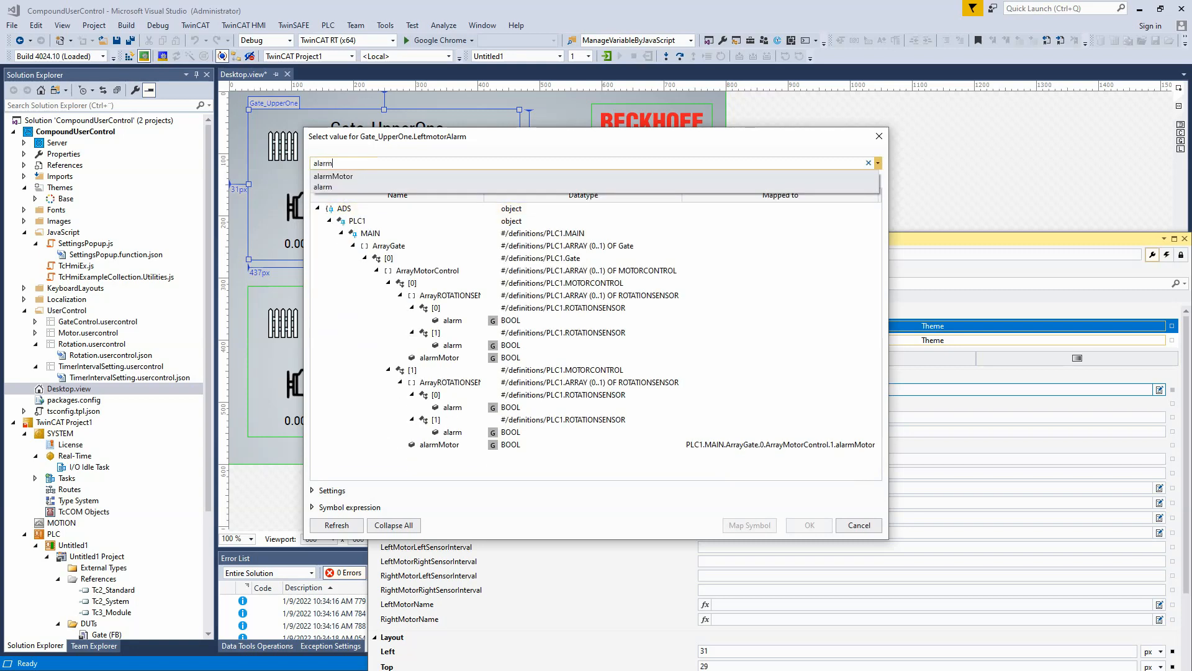
text(Motor)
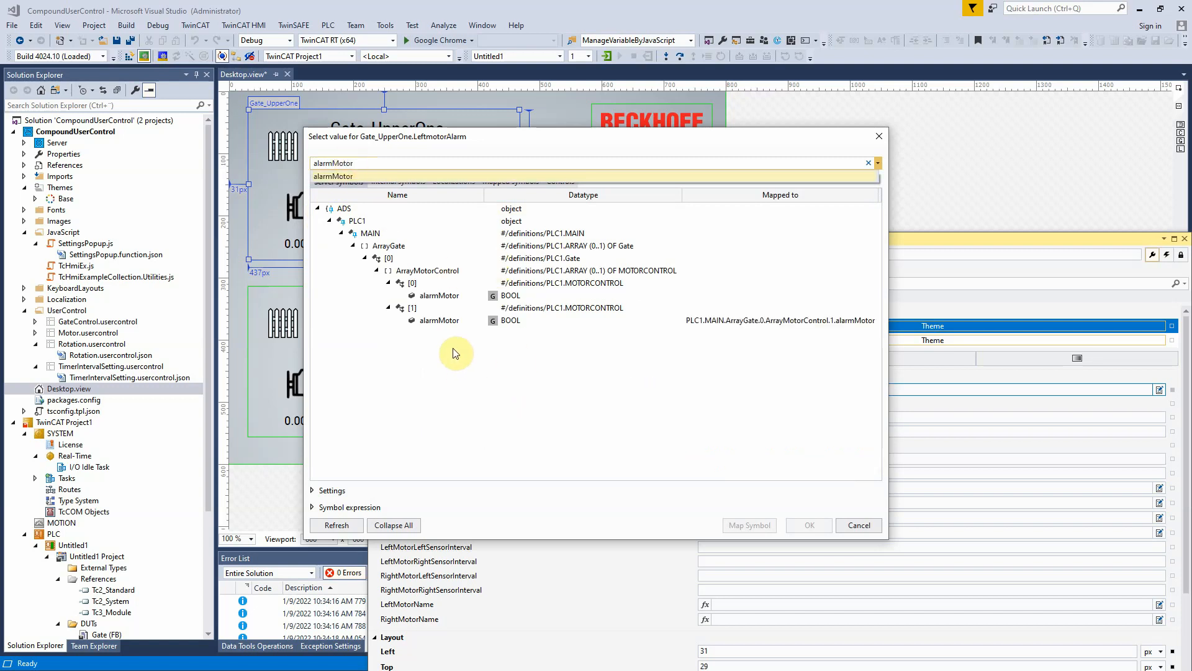
click(445, 297)
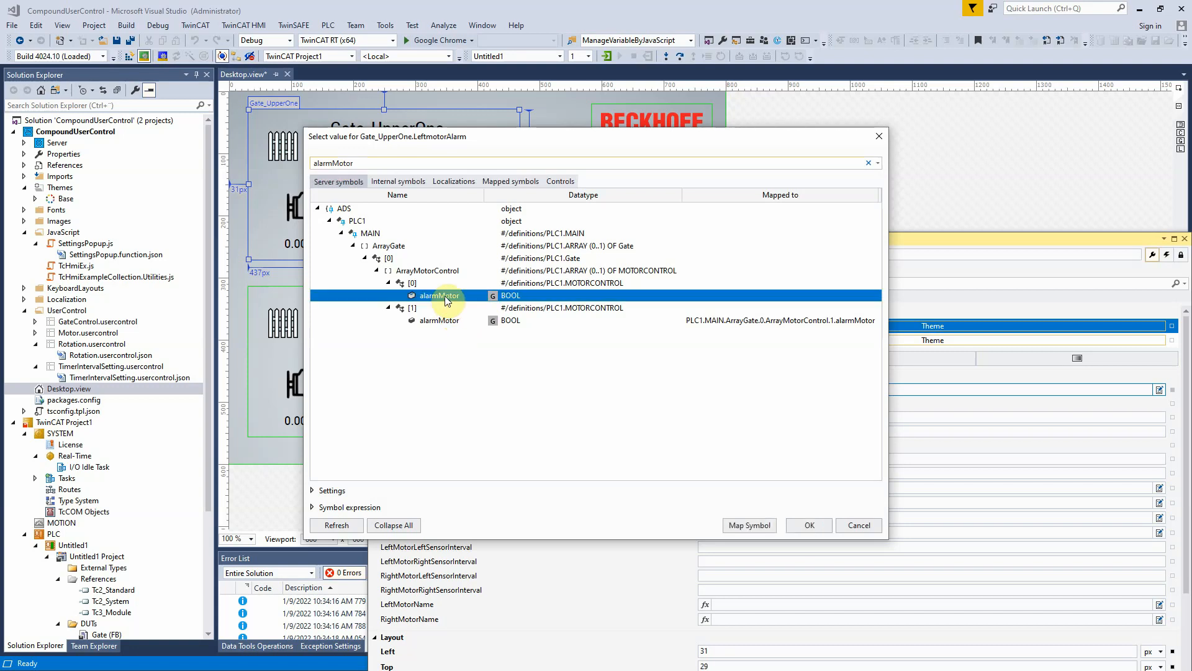
double_click(445, 296)
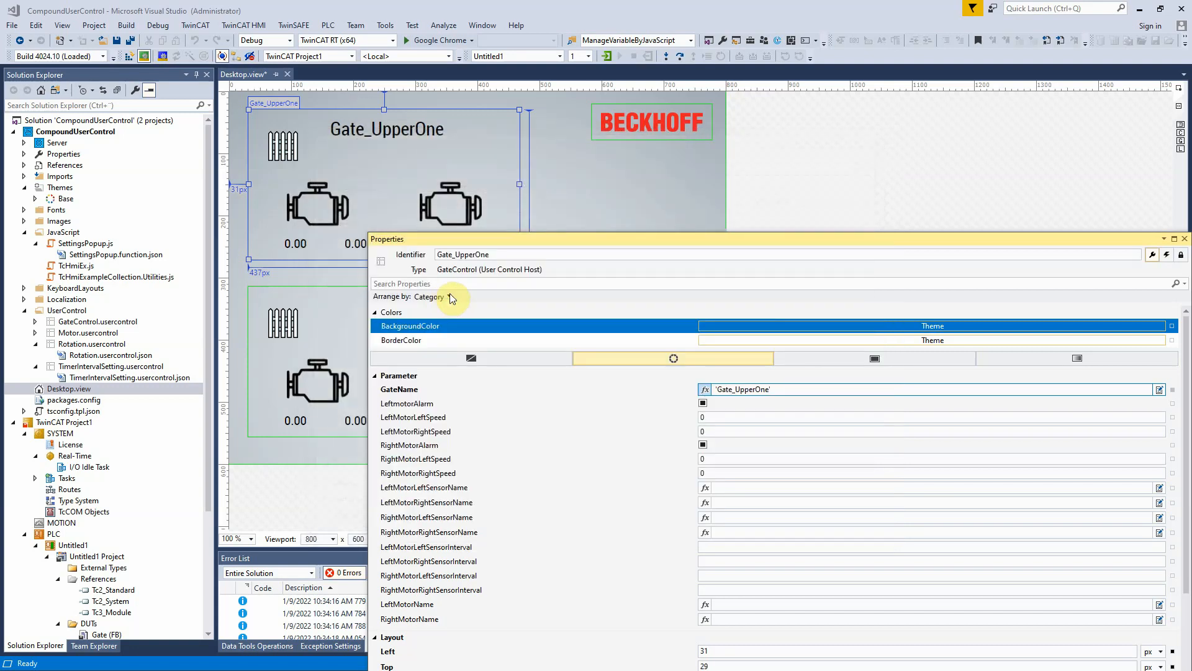
Bind the LeftMotorLeftSpeed parameter to the readData symbol of ArrayROTATIONSENSOR[0] under ArrayGate[0], ArrayMotorControl[0].
click(1172, 420)
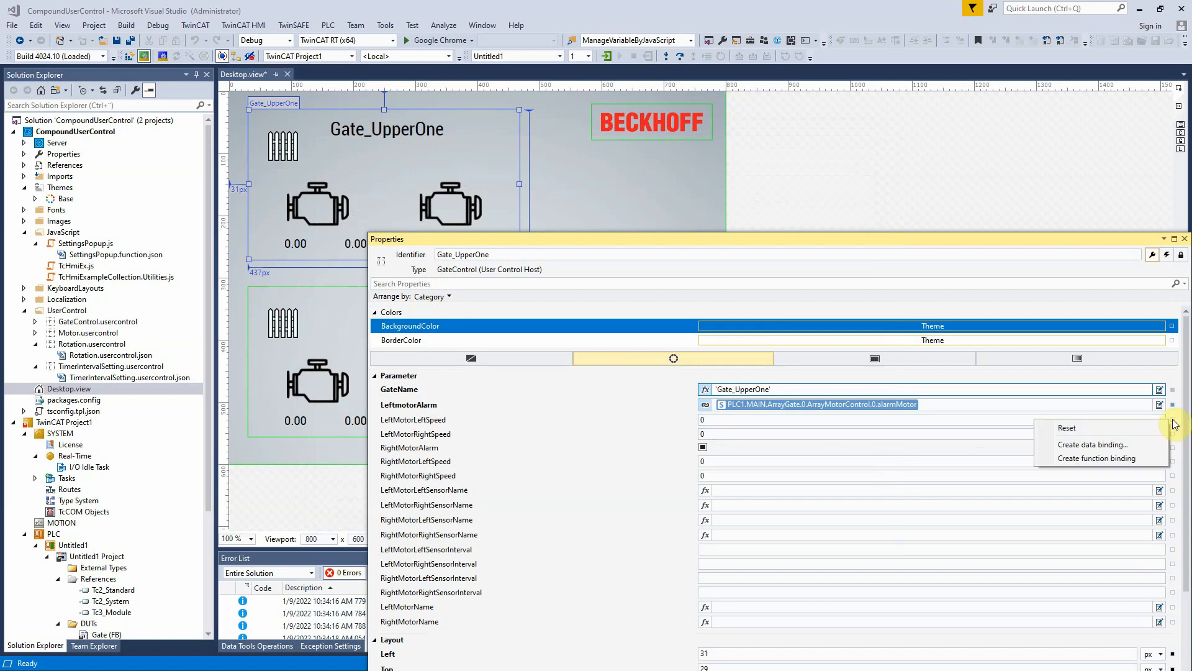
click(1124, 446)
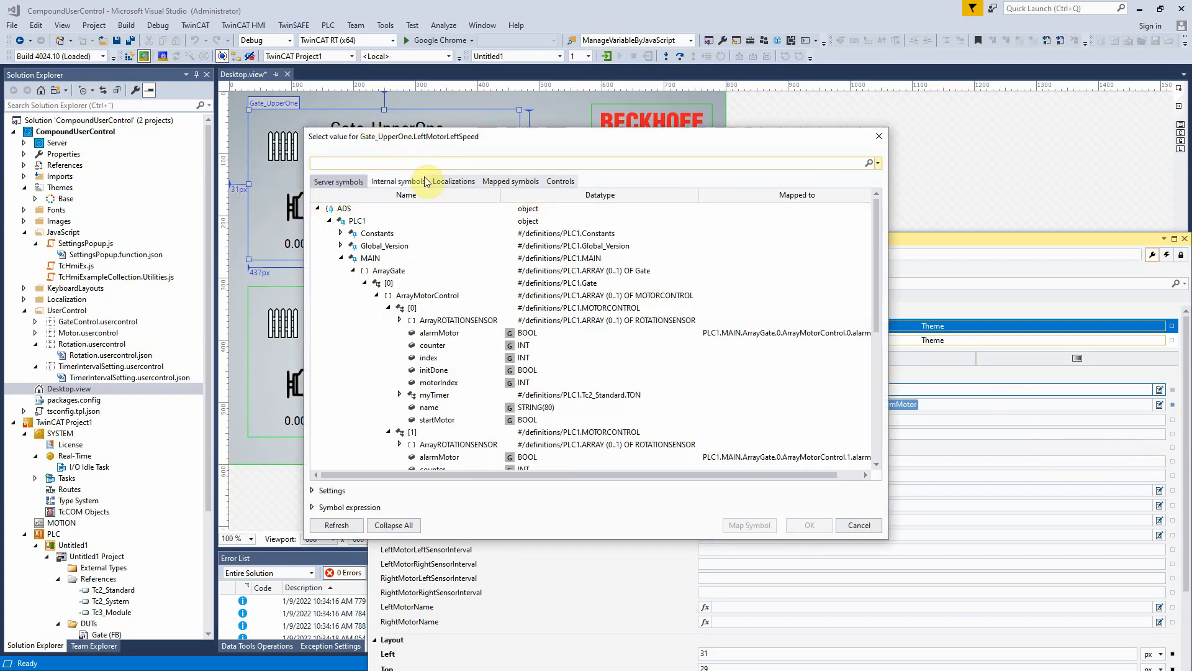
text(rea)
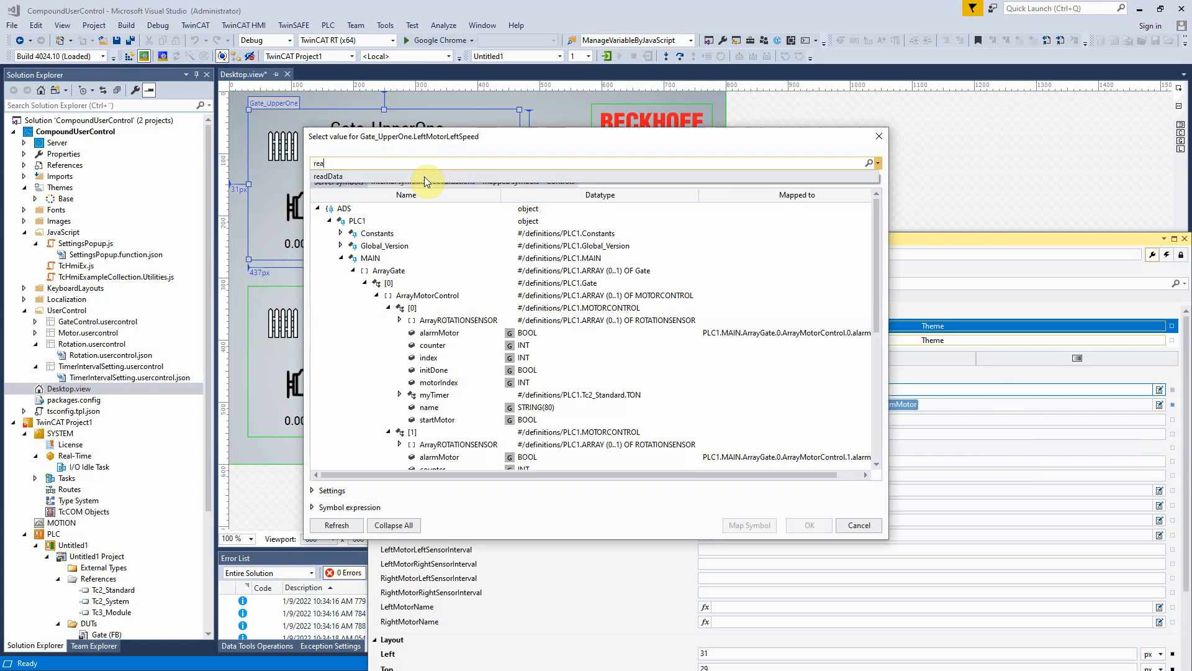
text(dData)
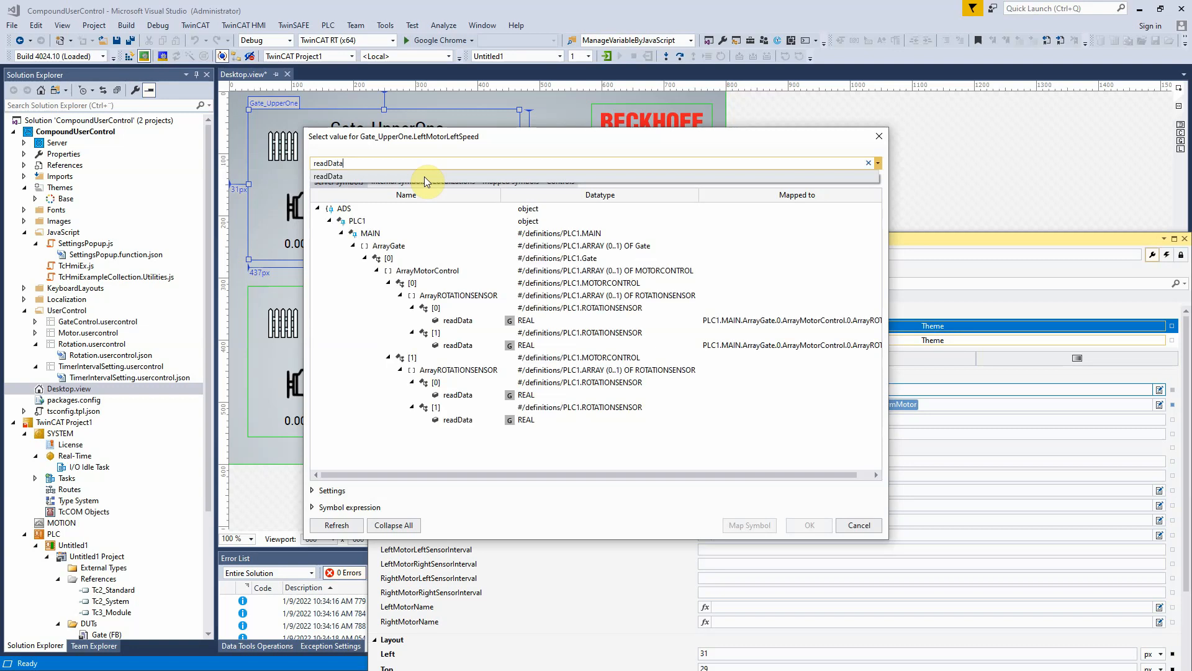
click(423, 177)
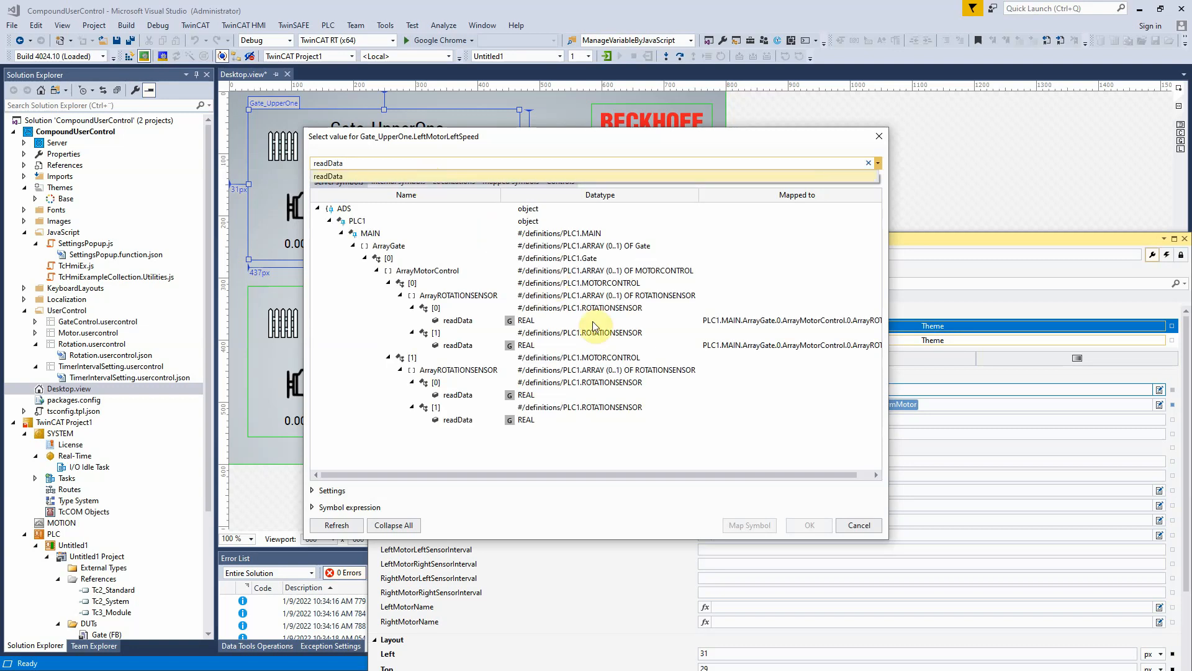
double_click(463, 320)
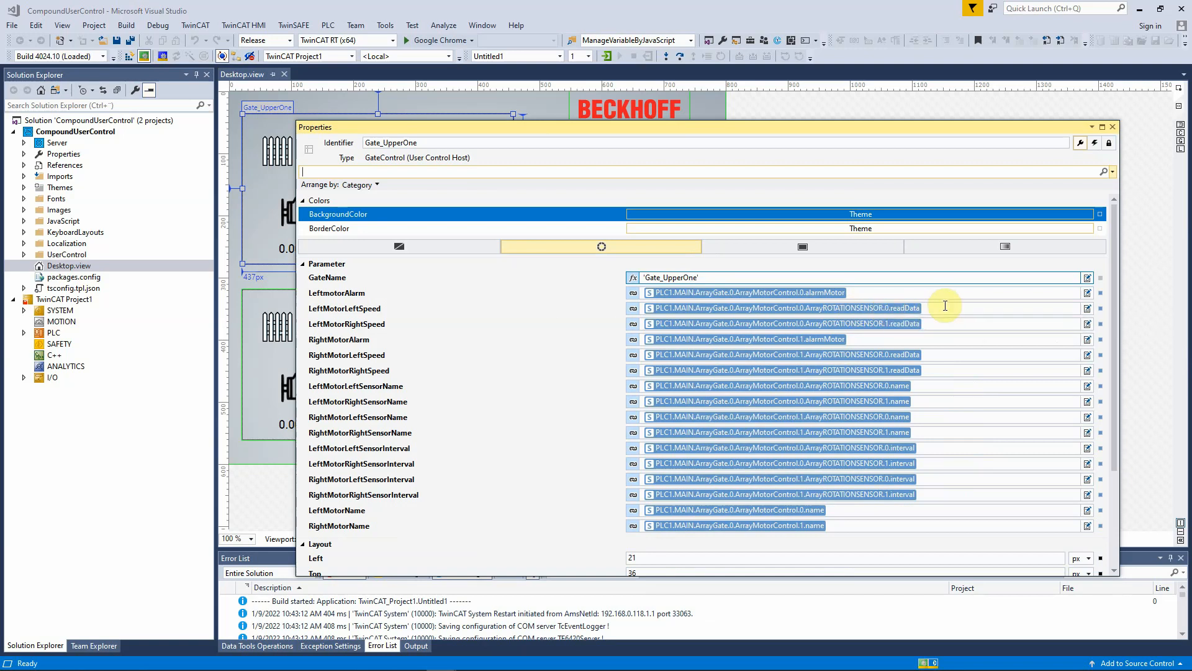
Examine the parameter bindings of Gate_UpperOne and compare them with the parameter definitions of the GateControl user control.
drag(1113, 430, 1118, 460)
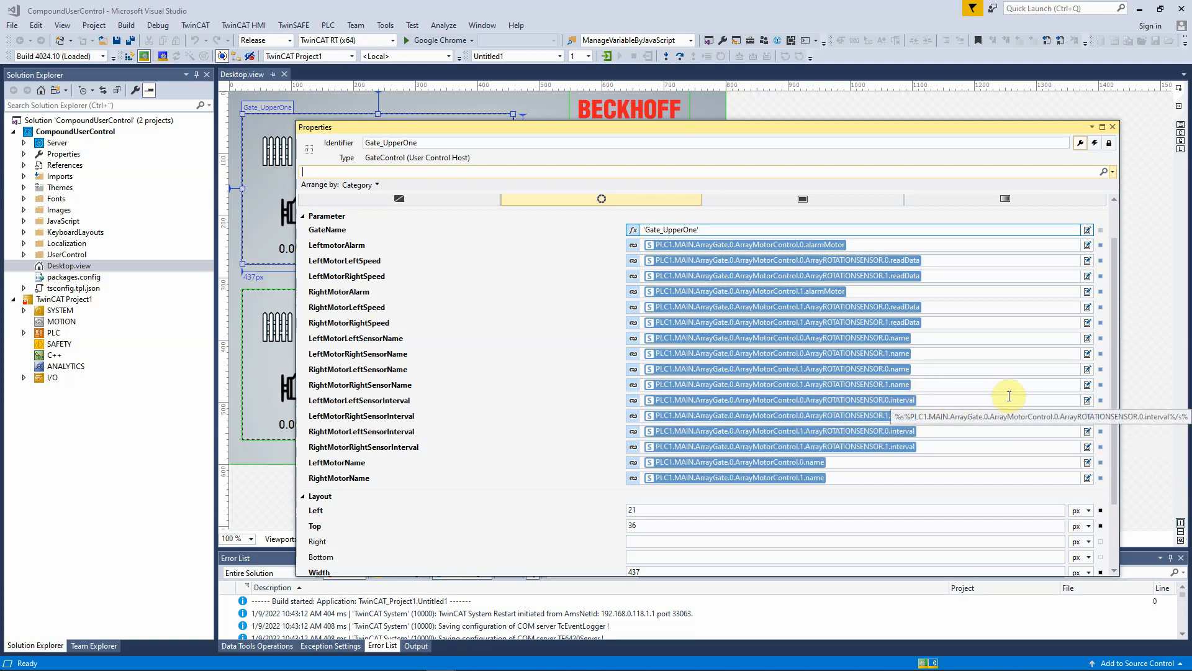
click(1113, 127)
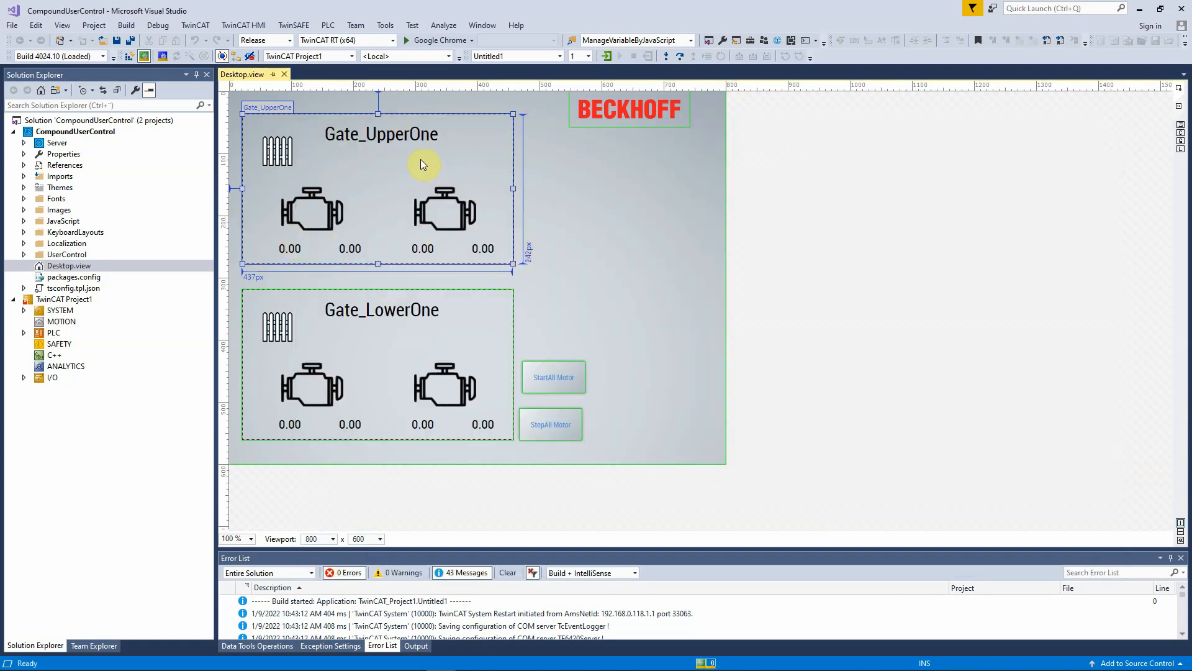
click(26, 253)
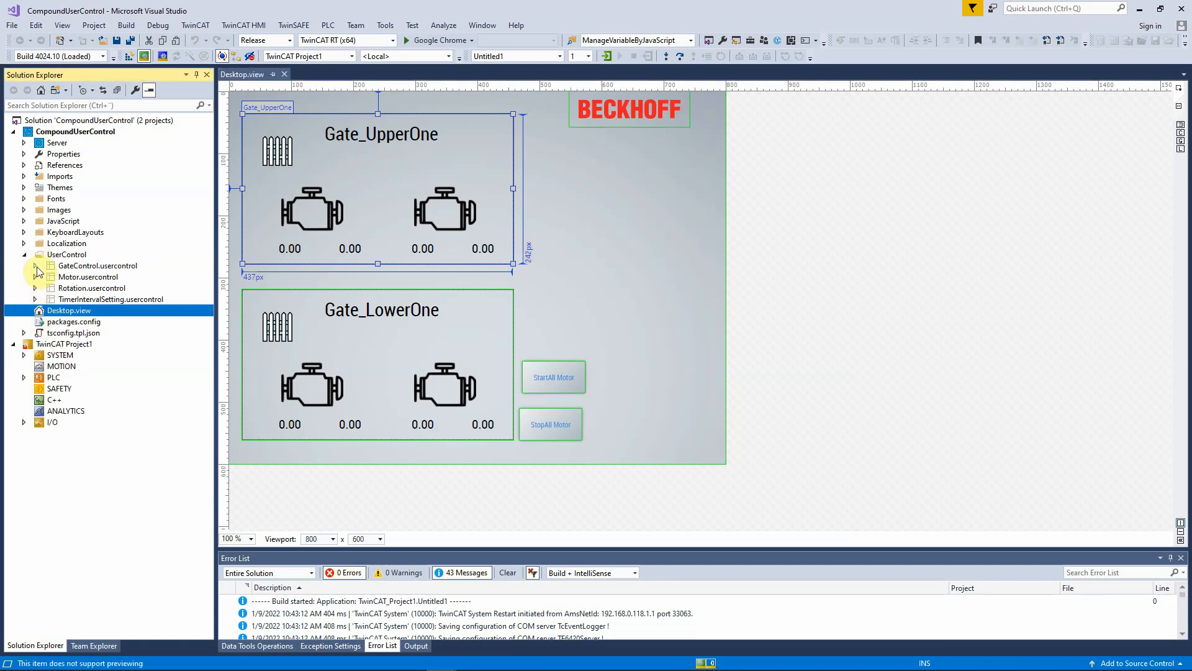
click(35, 267)
double_click(90, 277)
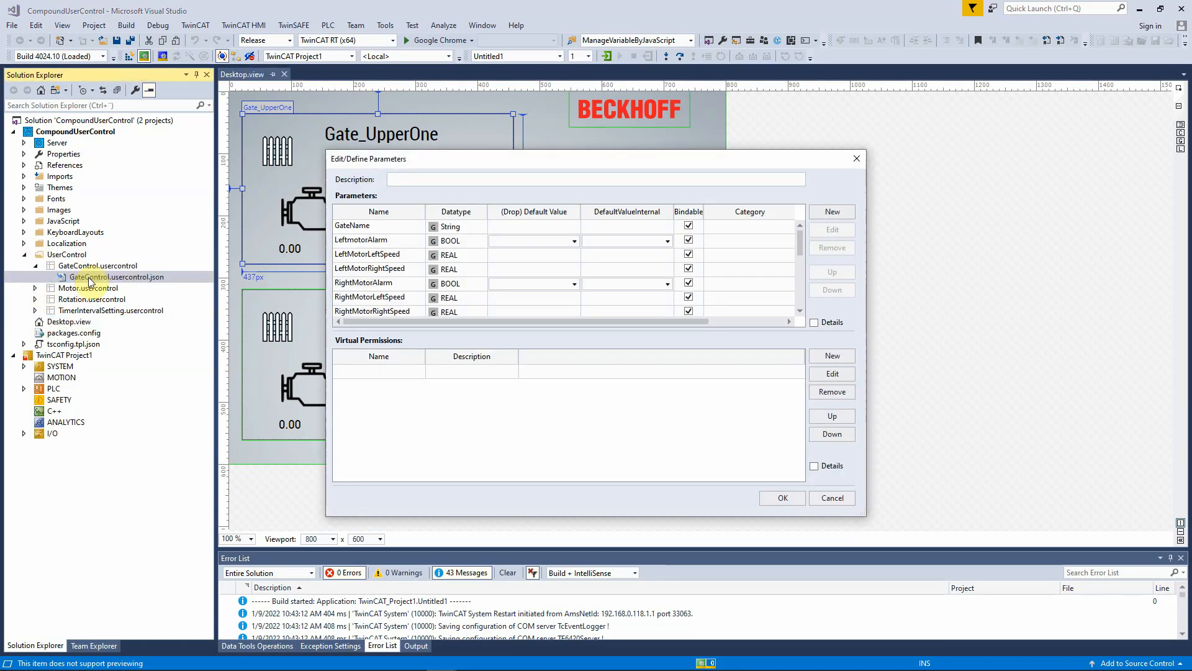
drag(865, 514, 1111, 655)
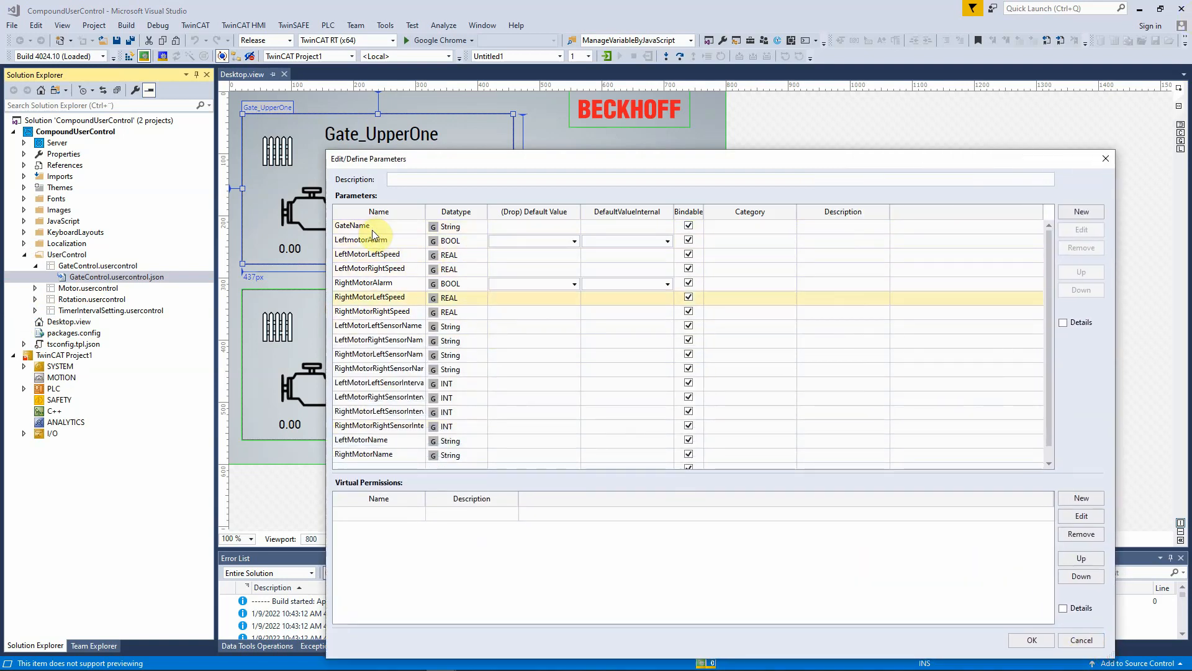
drag(605, 155, 1041, 178)
click(441, 209)
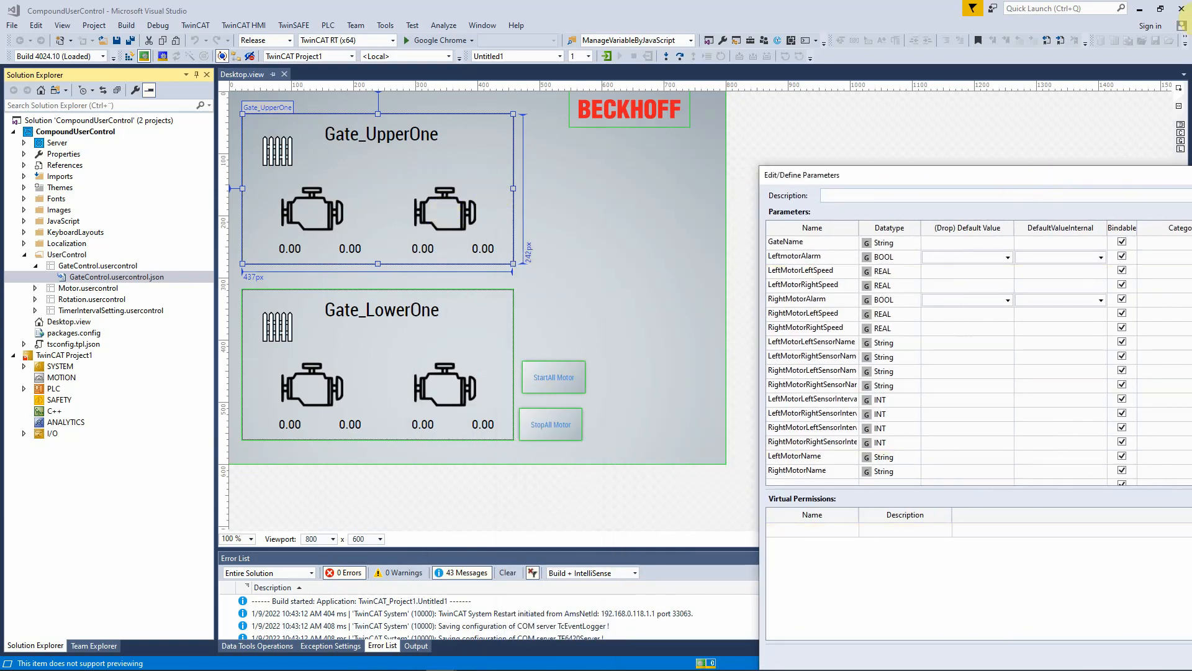
key(Escape)
double_click(462, 186)
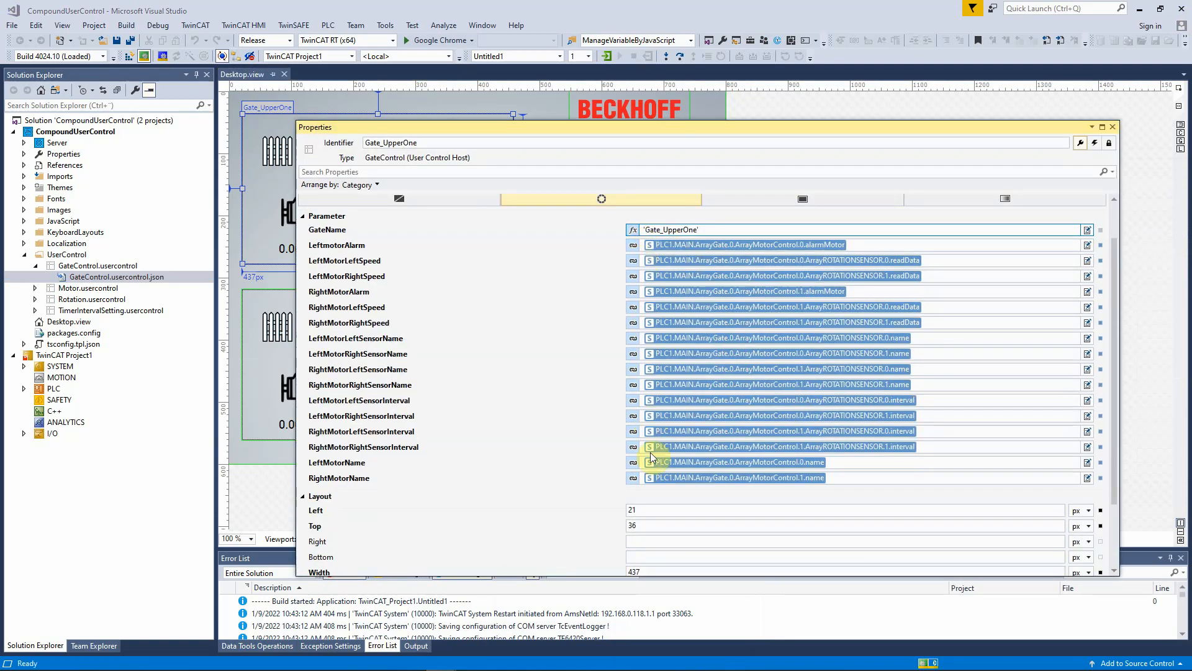
click(1111, 128)
Examine the write-to-symbol actions behind the StartAll Motor button's onPressed event, then close its properties.
double_click(556, 377)
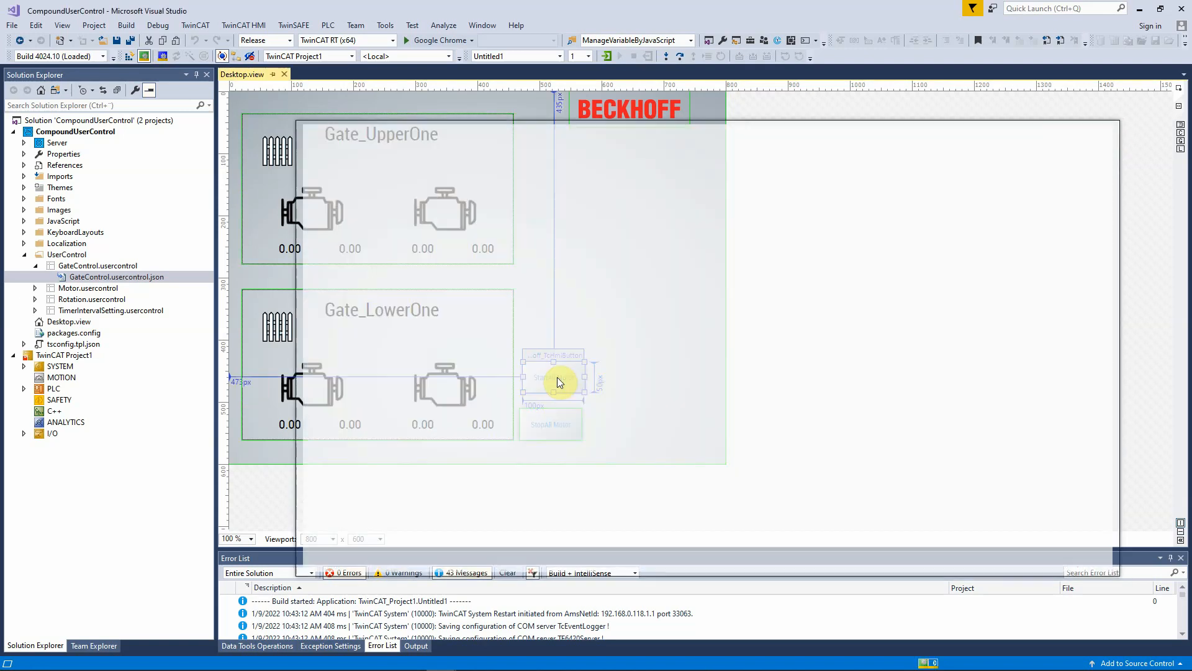
click(1094, 142)
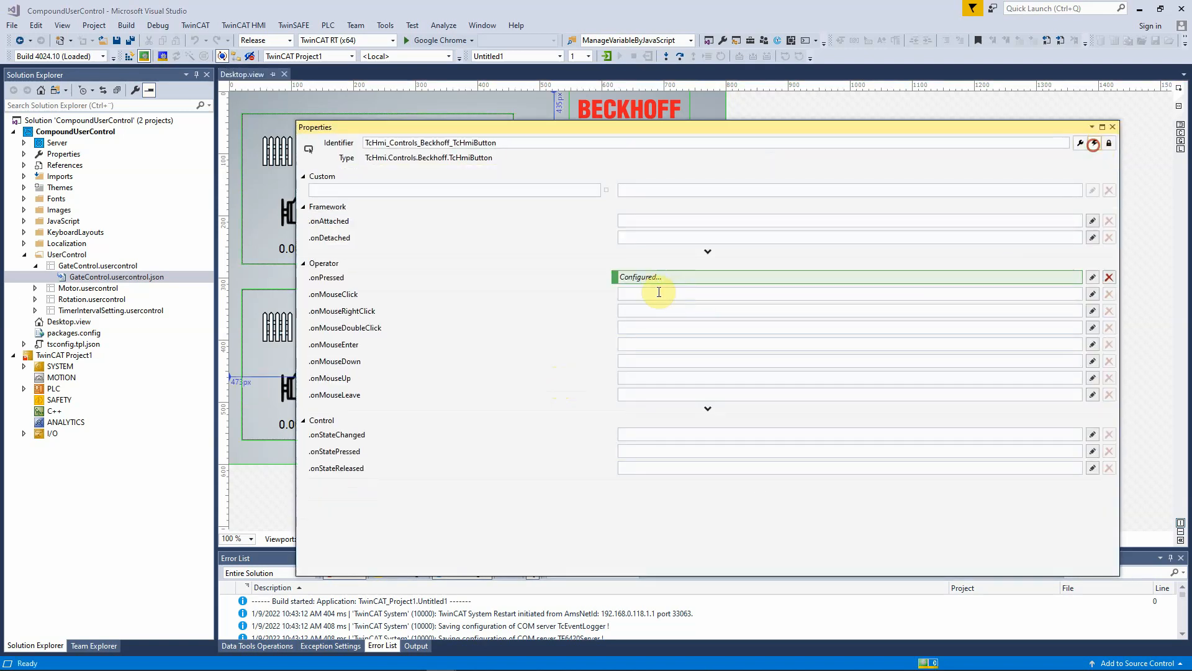
click(1091, 278)
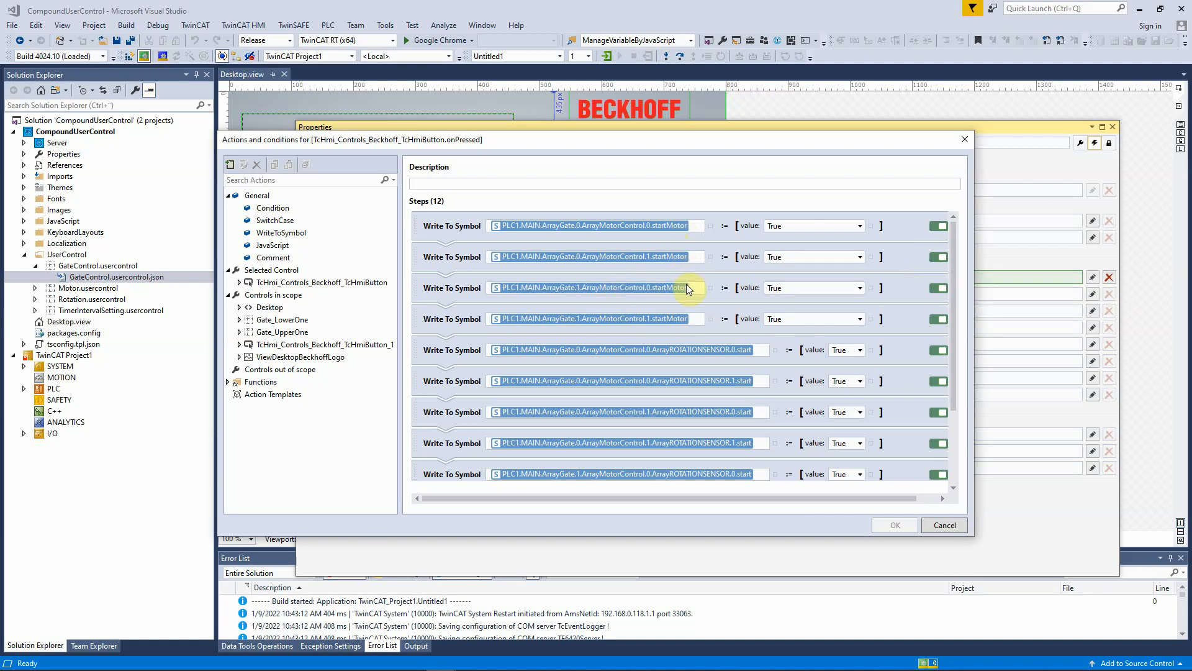
click(945, 525)
click(1112, 127)
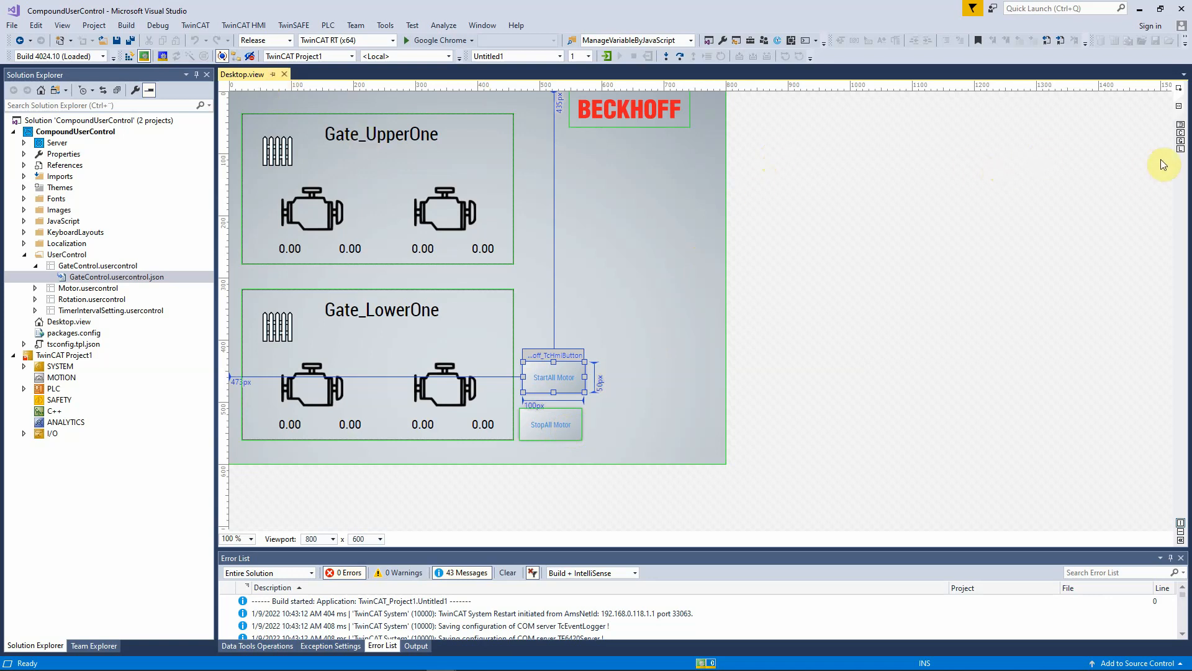
Run the HMI in the Live-View, move its window over the editor and start all motors.
click(1180, 149)
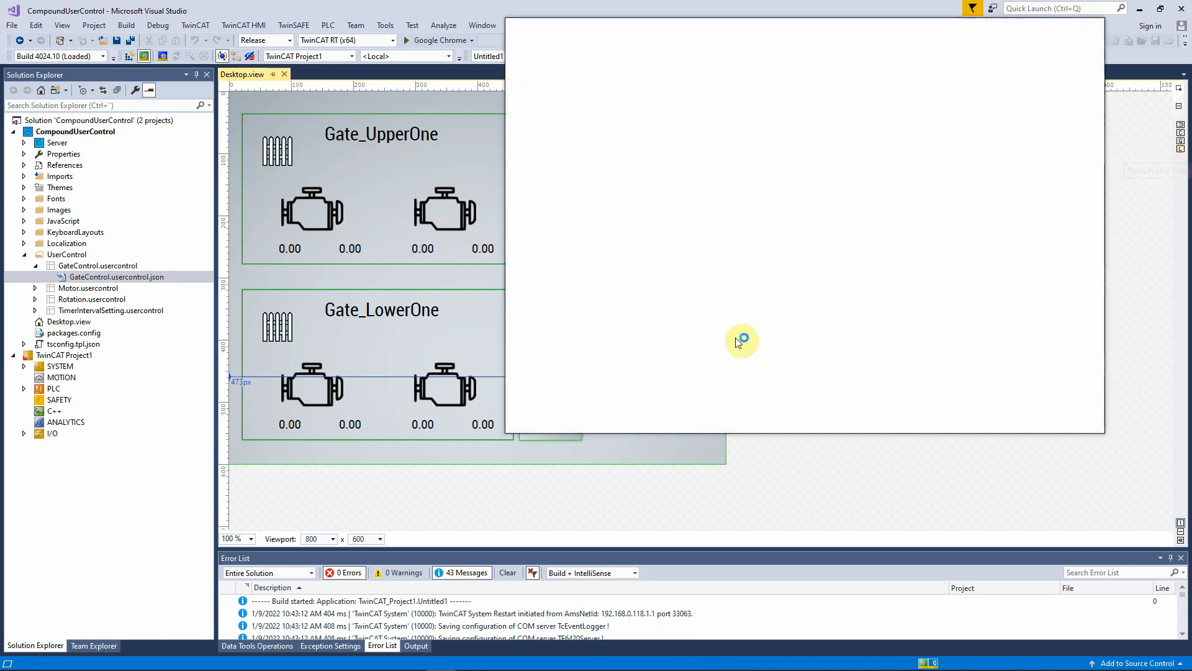
click(799, 24)
drag(798, 23, 635, 109)
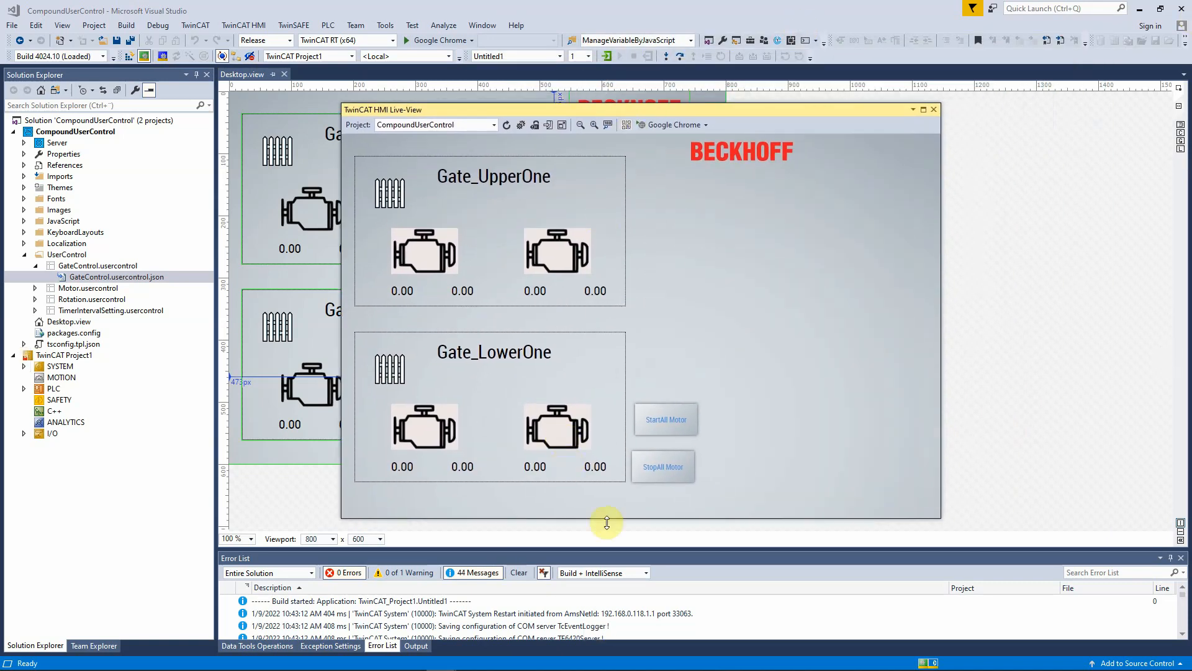
click(662, 421)
Set the Gate_UpperOne.0.0 sensor interval to 100 in its settings popup and close the popup.
click(402, 292)
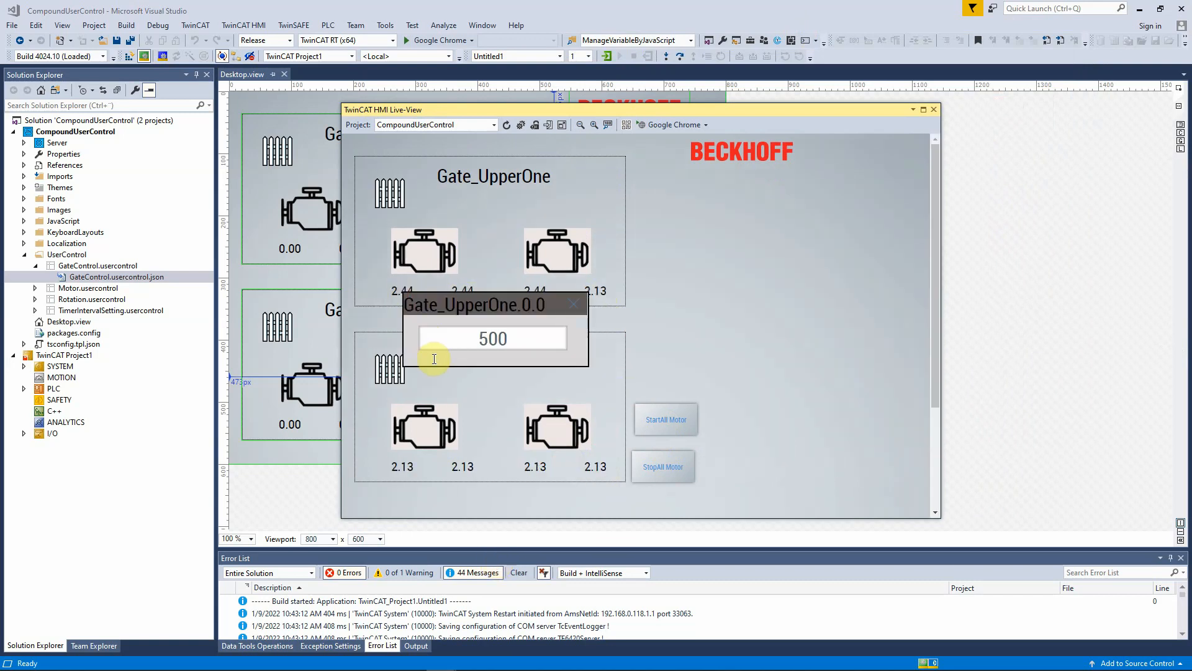
text(1)
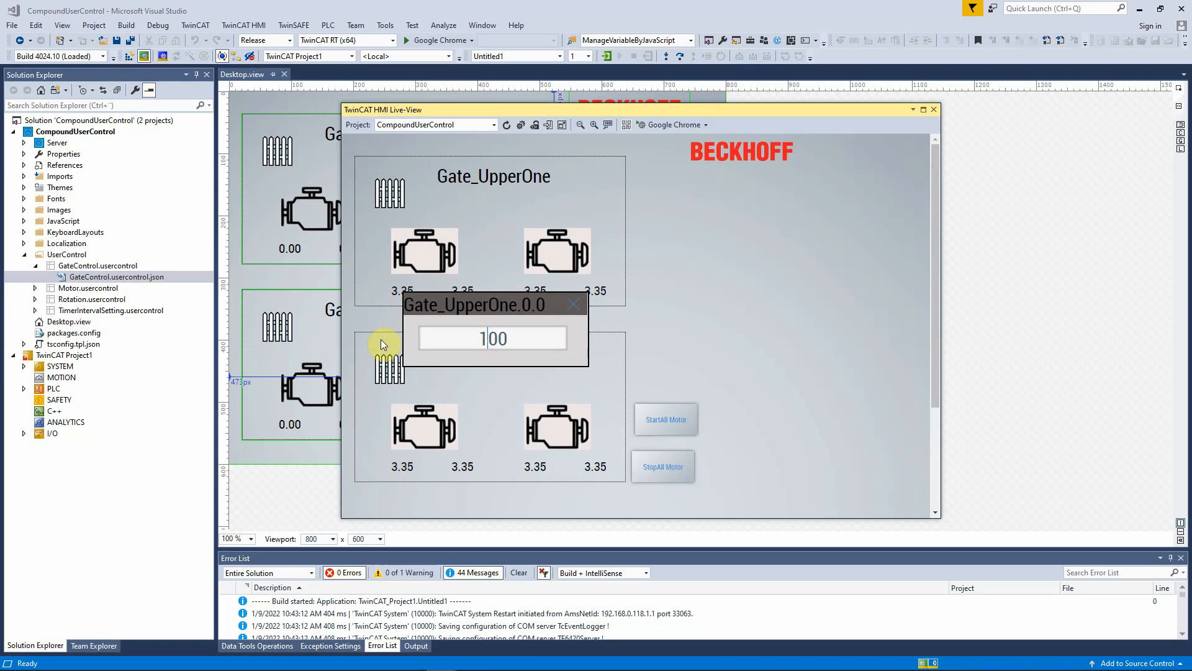
click(574, 304)
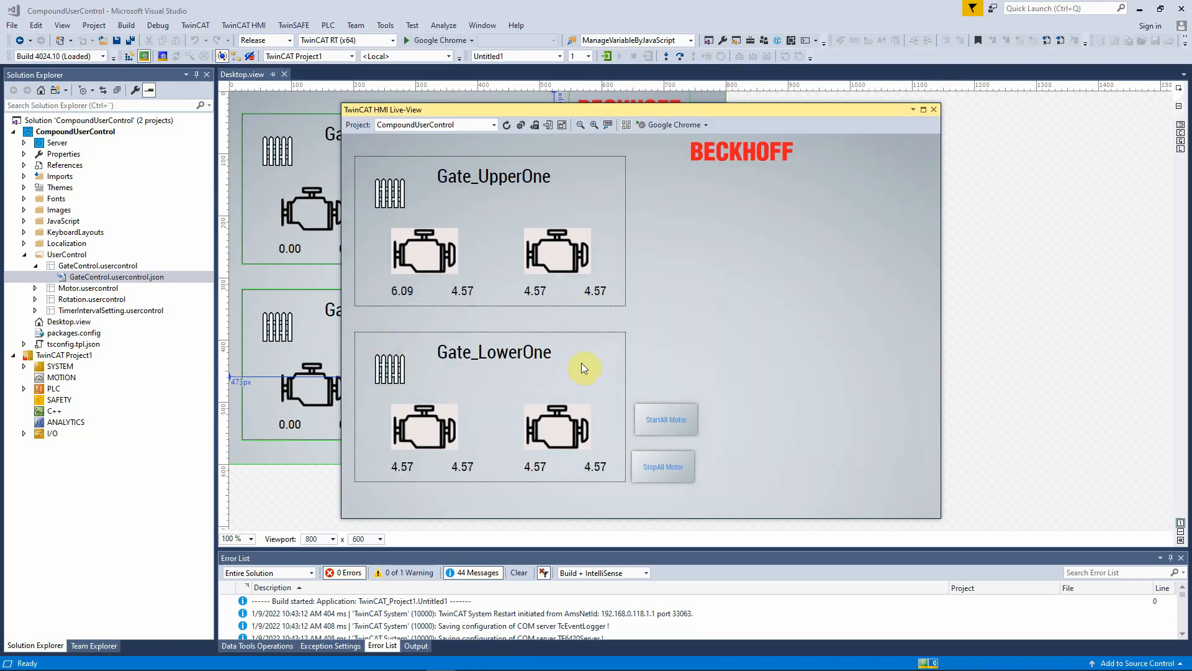
Move the Gate_LowerOne.1.1 settings popup into view, change that sensor's interval and close the popup.
click(600, 467)
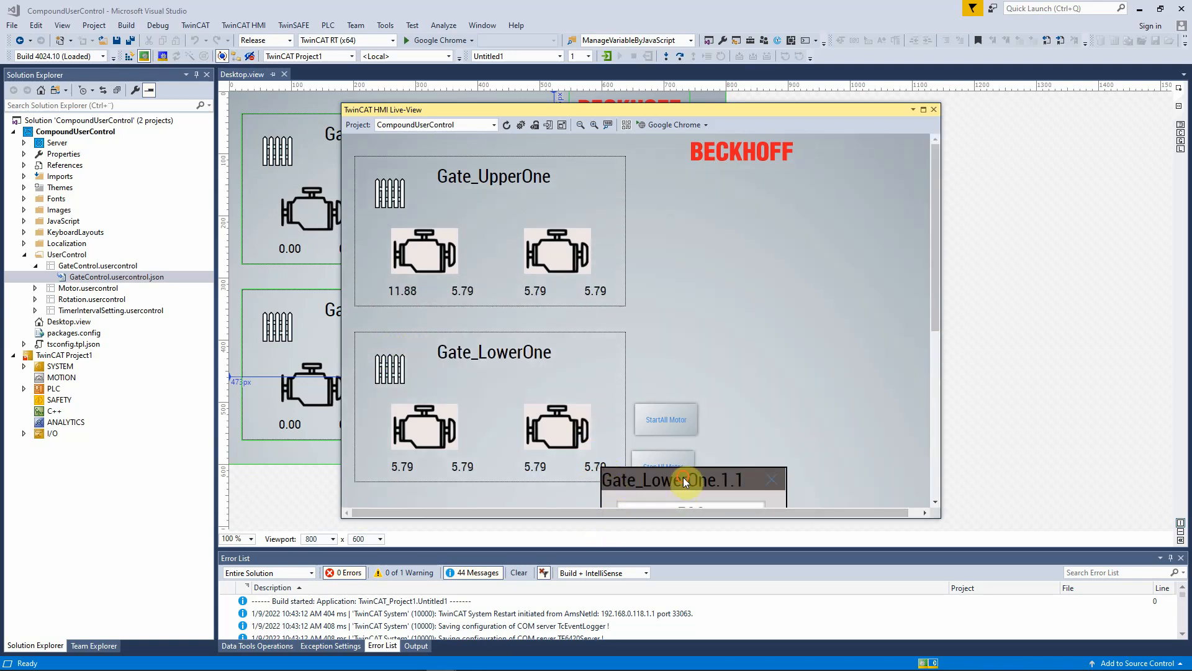
drag(686, 477, 720, 292)
text(4)
click(807, 293)
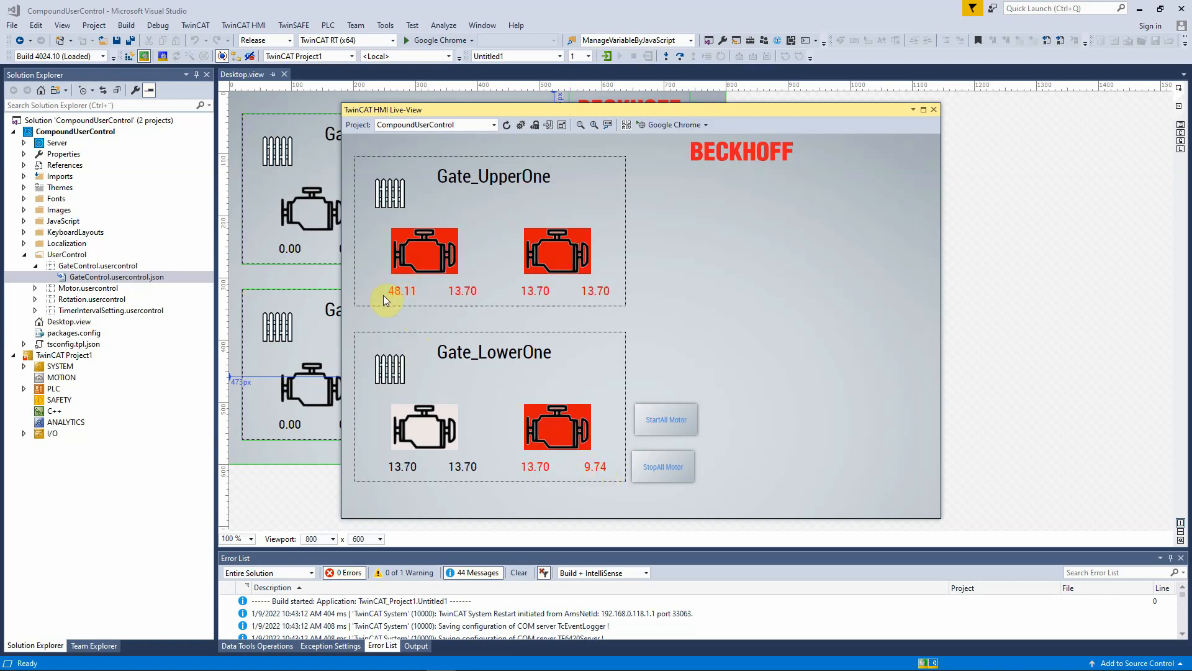
click(436, 250)
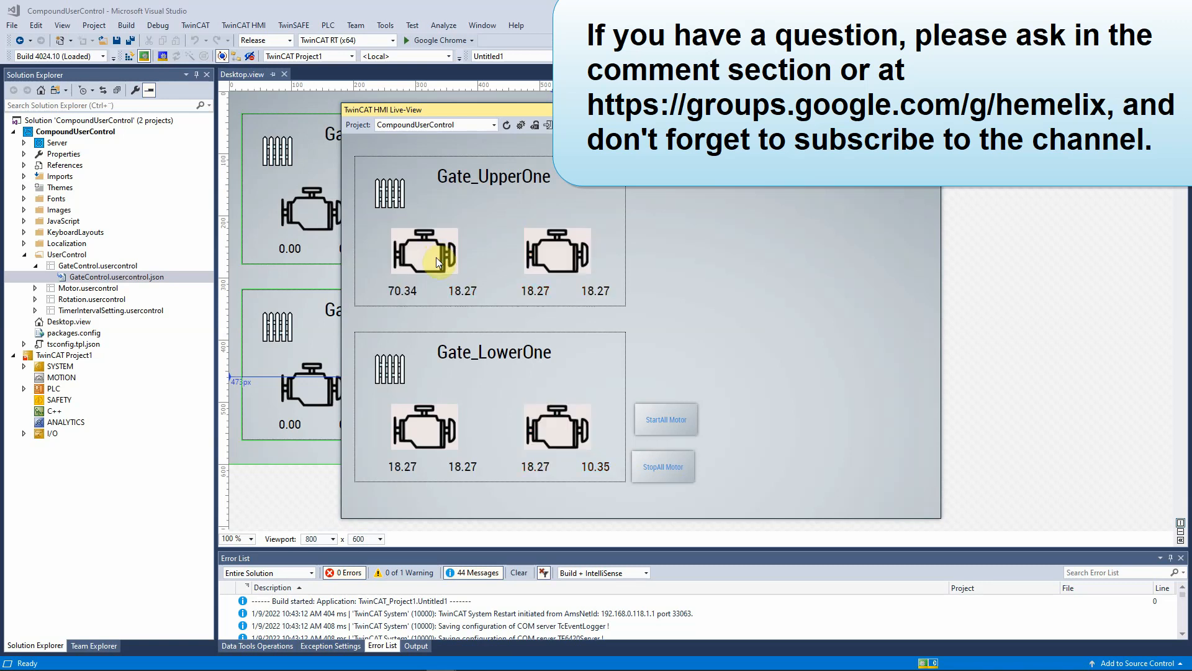